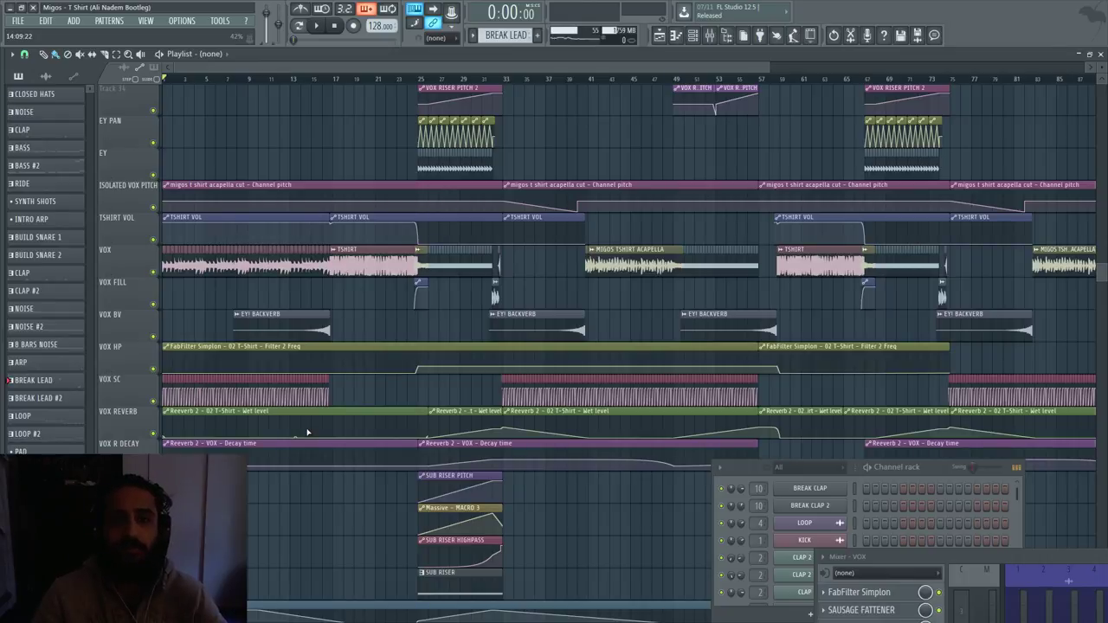
- Bring the mixer into full view over the playlist, select the KICK track, and widen the mixer to show 20 tracks
{"action": "scroll", "coordinate": [307, 432], "scroll_direction": "up", "scroll_amount": 10}
{"action": "left_click_drag", "start_coordinate": [863, 548], "coordinate": [496, 247]}
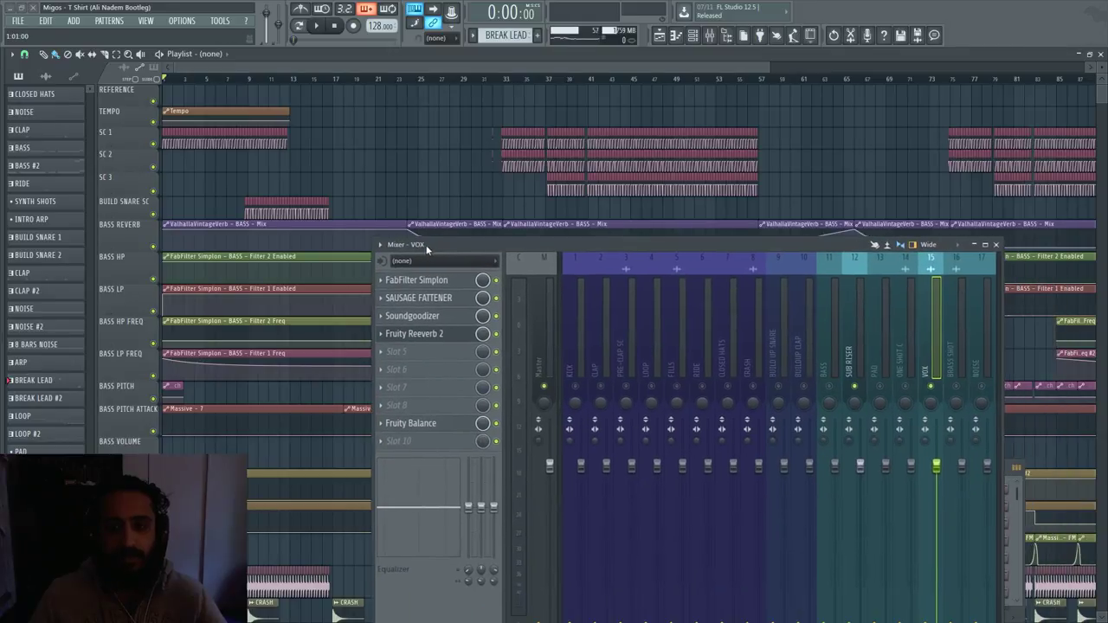
{"action": "left_click", "coordinate": [576, 332]}
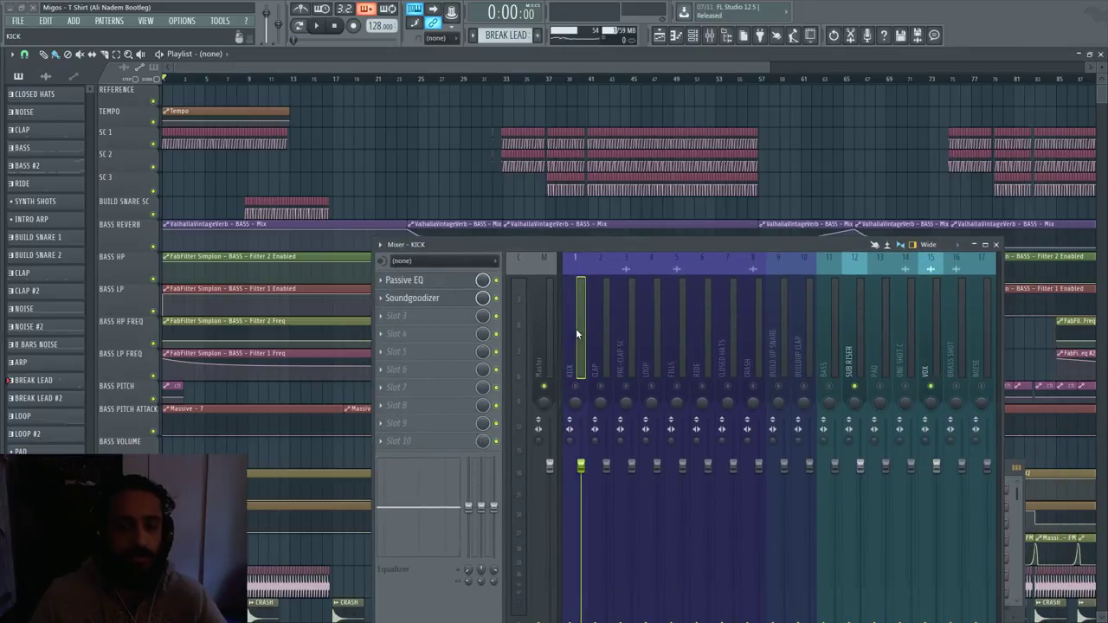
{"action": "left_click_drag", "start_coordinate": [1002, 374], "coordinate": [1081, 375]}
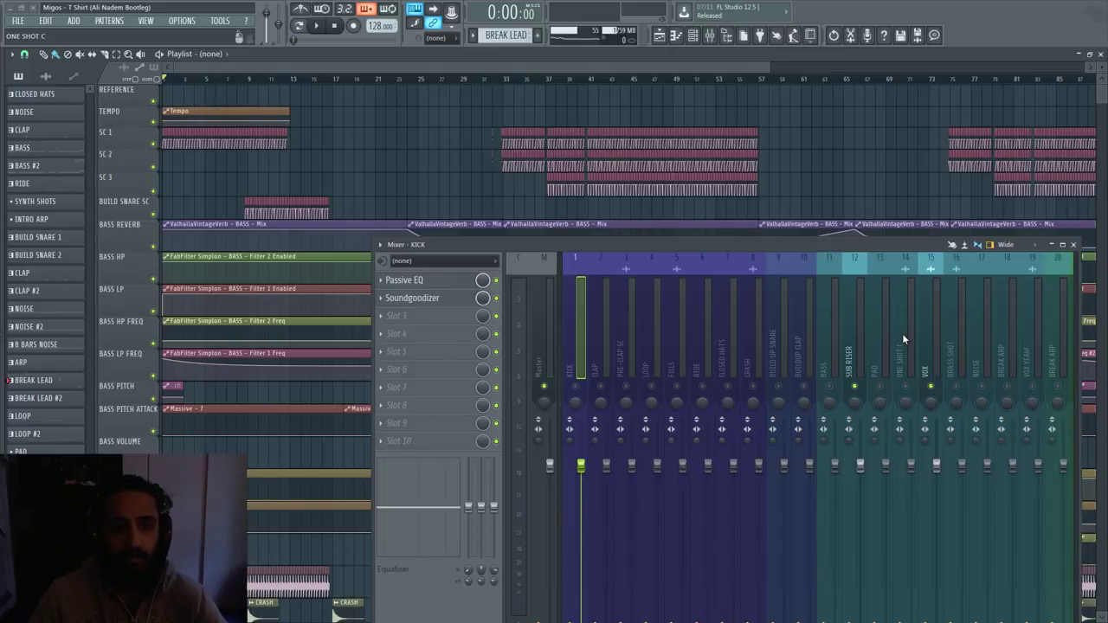
- Unmute the drum tracks in the mixer: KICK, CLAP, PRE-CLAP SC, LOOP, FILLS, RIDE, CLOSED HATS and CRASH
{"action": "left_click", "coordinate": [593, 387]}
{"action": "left_click", "coordinate": [626, 387]}
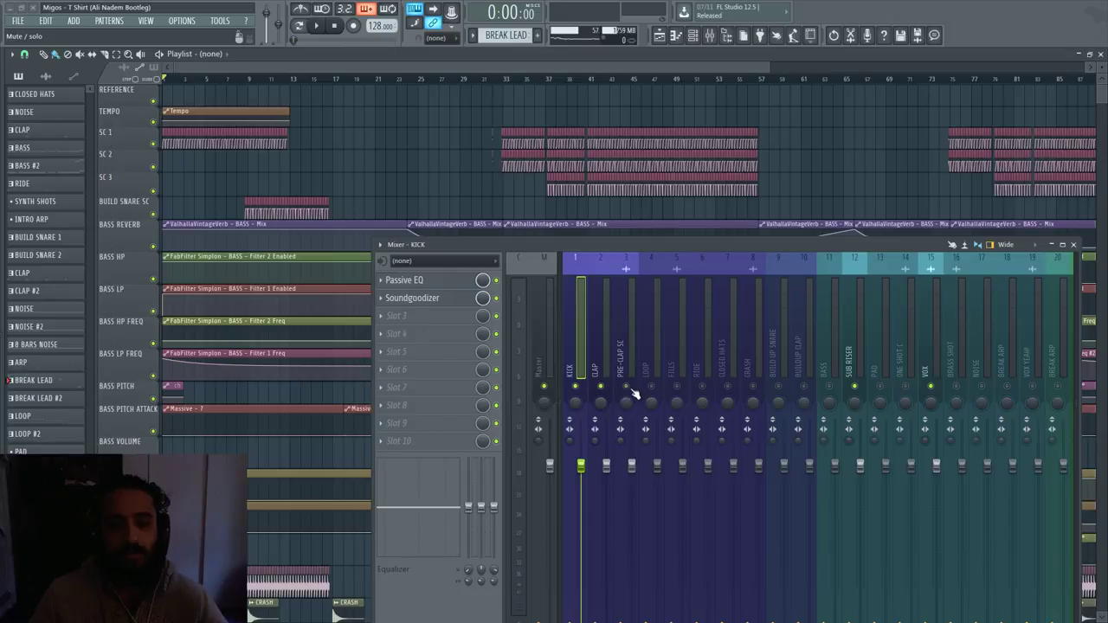
{"action": "left_click", "coordinate": [651, 387]}
{"action": "left_click", "coordinate": [677, 387]}
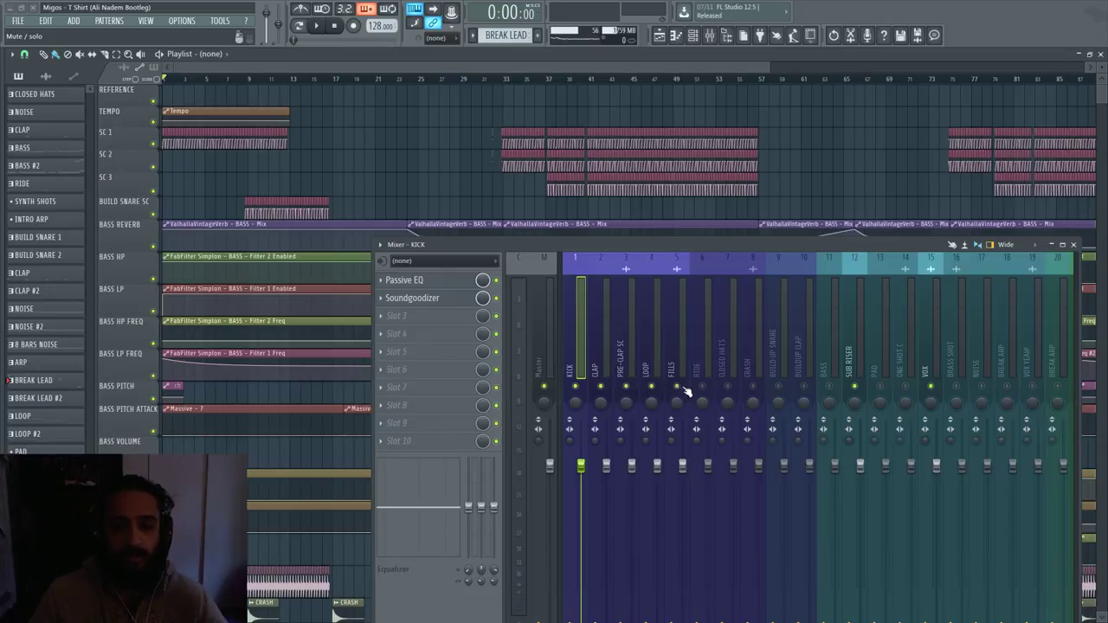
{"action": "left_click", "coordinate": [702, 387]}
{"action": "left_click", "coordinate": [727, 387]}
{"action": "left_click", "coordinate": [752, 387]}
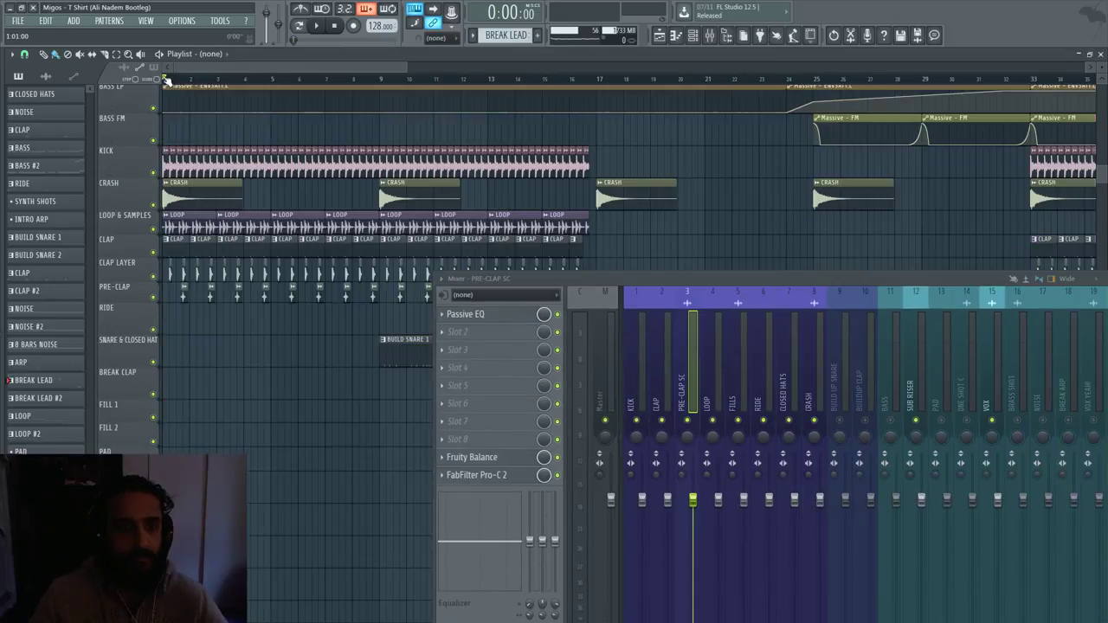
- Play the drums from the start of the song, mute the VOX track, and select the KICK track in the repositioned mixer
{"action": "key", "text": "space"}
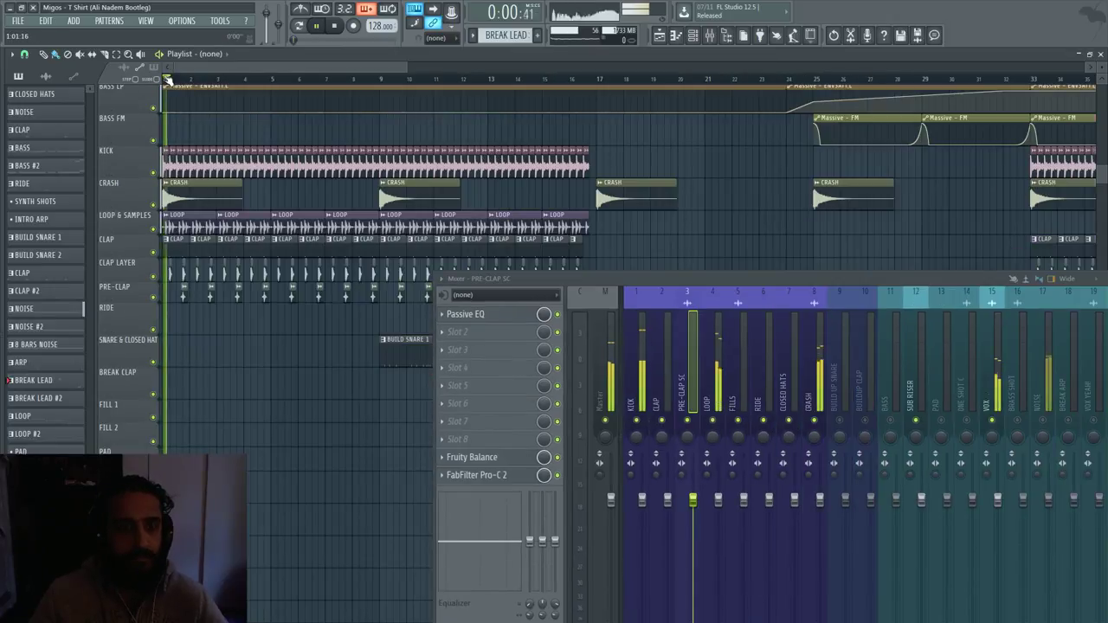
{"action": "left_click_drag", "start_coordinate": [782, 284], "coordinate": [608, 232]}
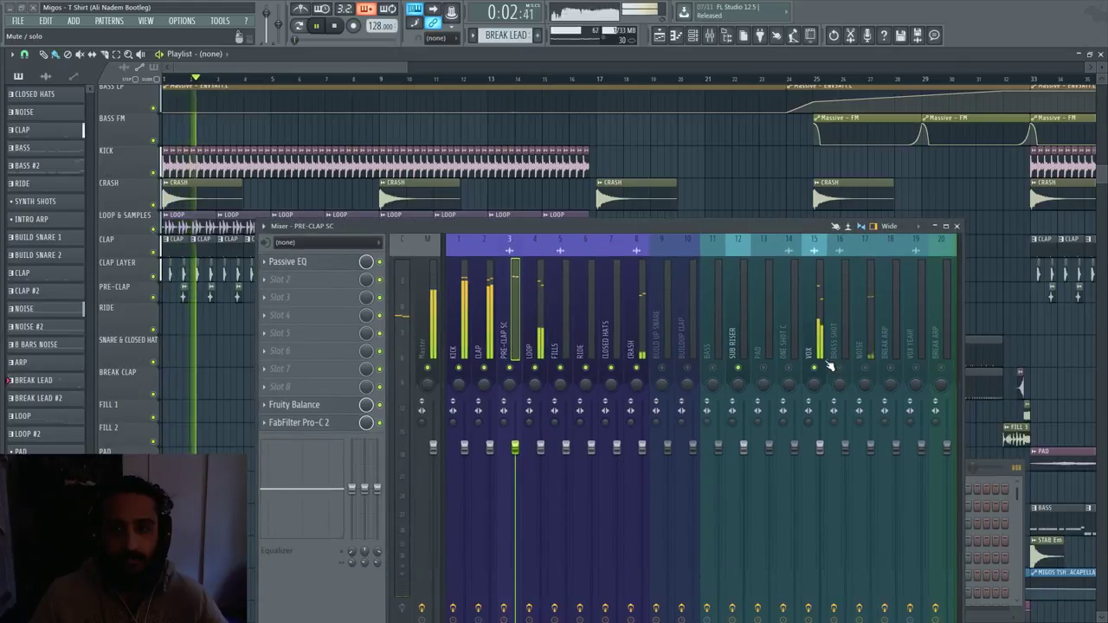
{"action": "left_click_drag", "start_coordinate": [962, 326], "coordinate": [1100, 326]}
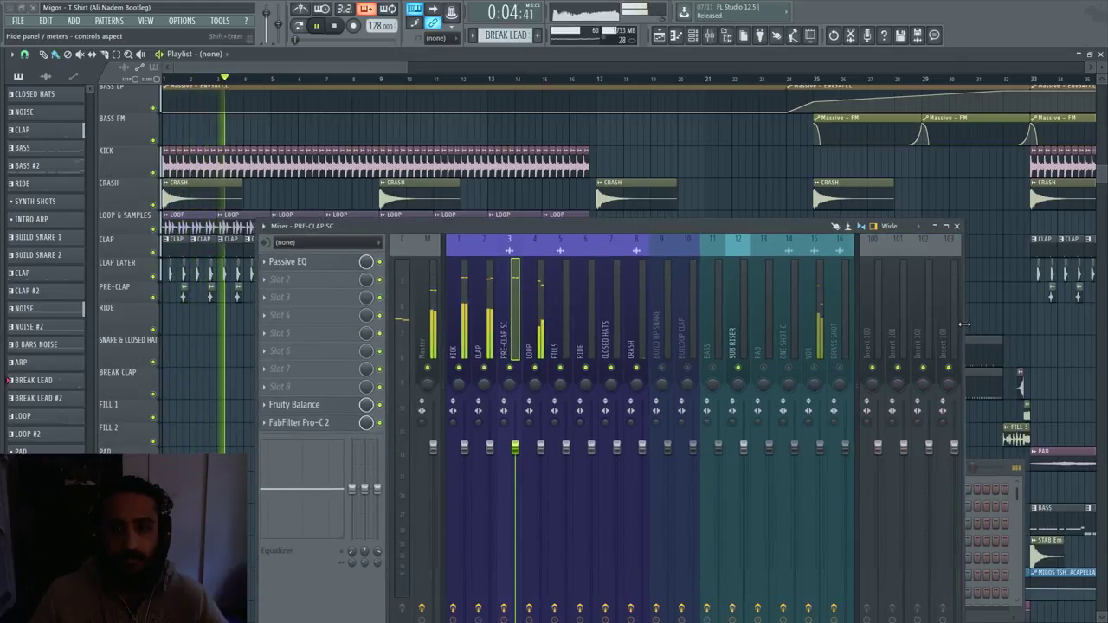
{"action": "left_click_drag", "start_coordinate": [507, 231], "coordinate": [664, 216]}
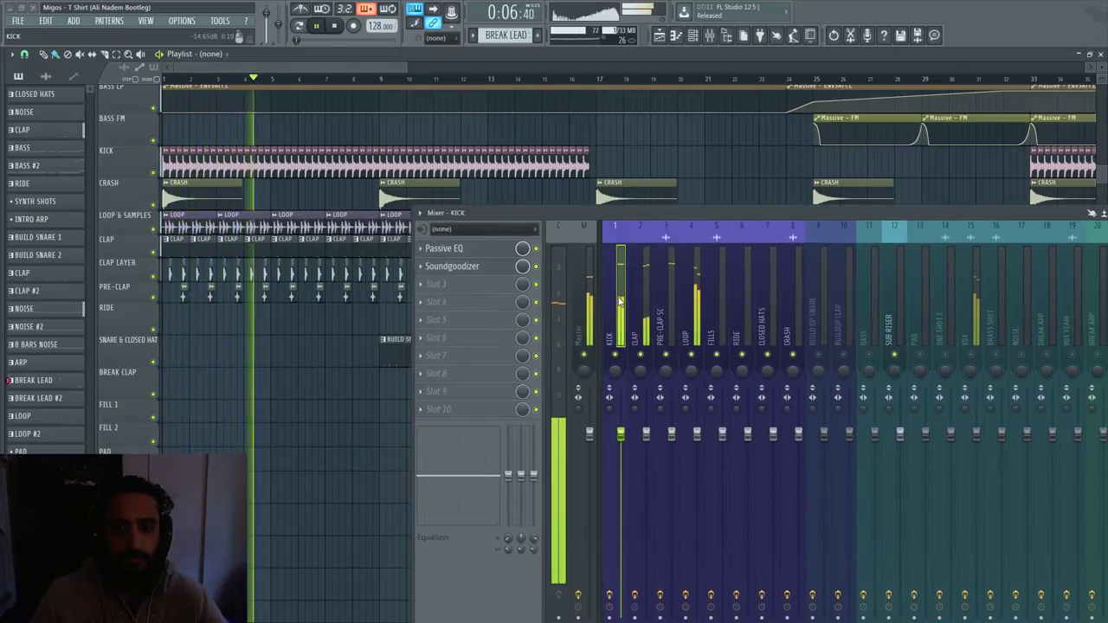
{"action": "left_click", "coordinate": [620, 299]}
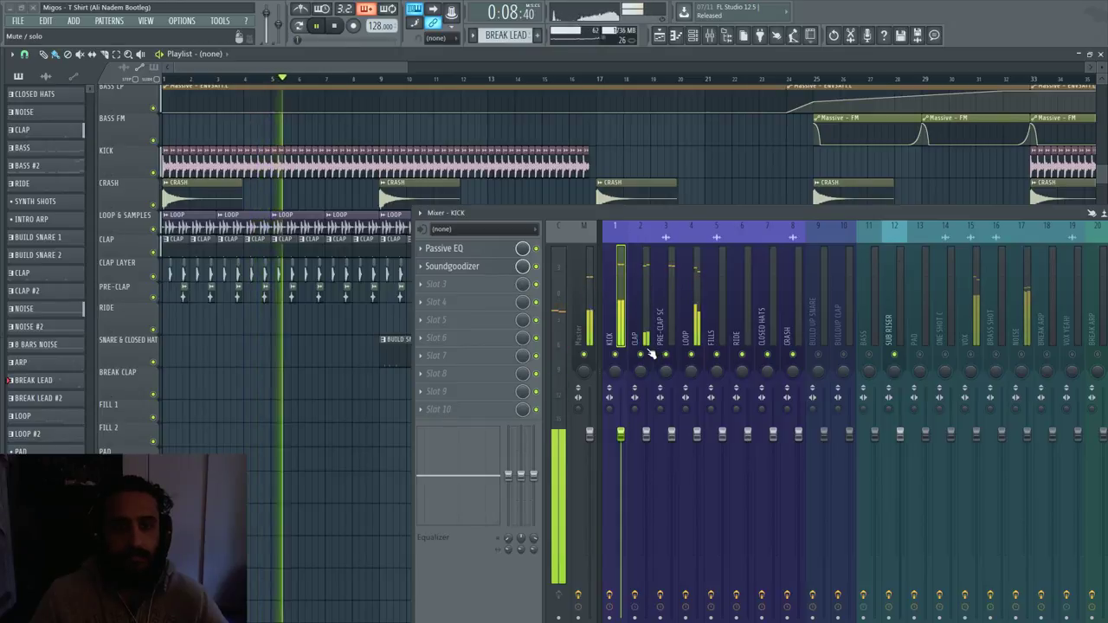
{"action": "key", "text": "space"}
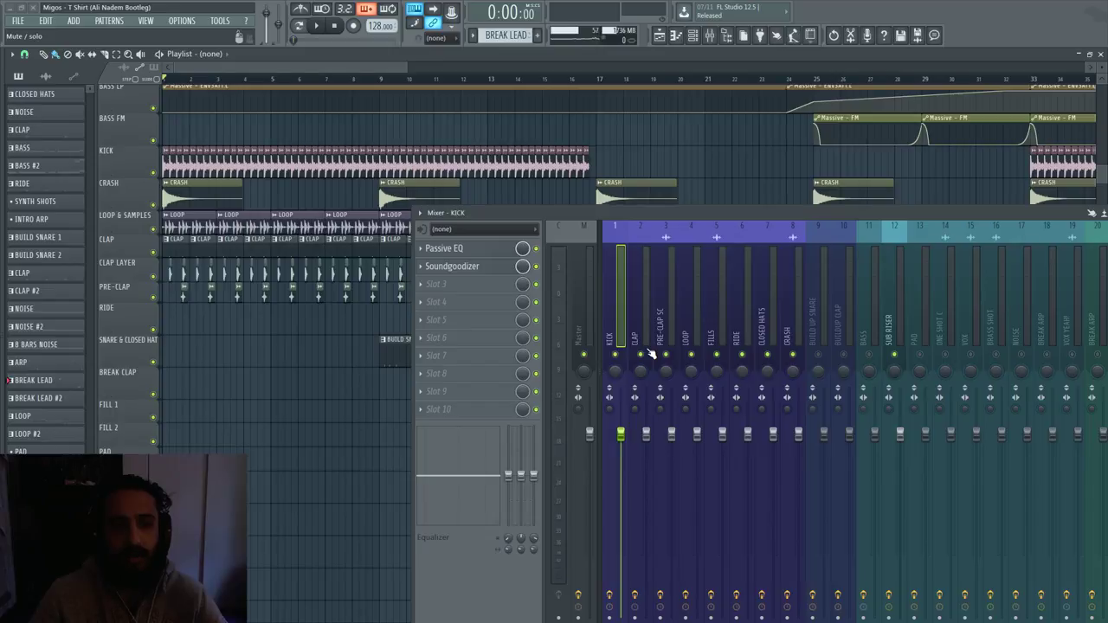
- Mute the PRE-CLAP SC and LOOP tracks and listen to the remaining drums
{"action": "key", "text": "space"}
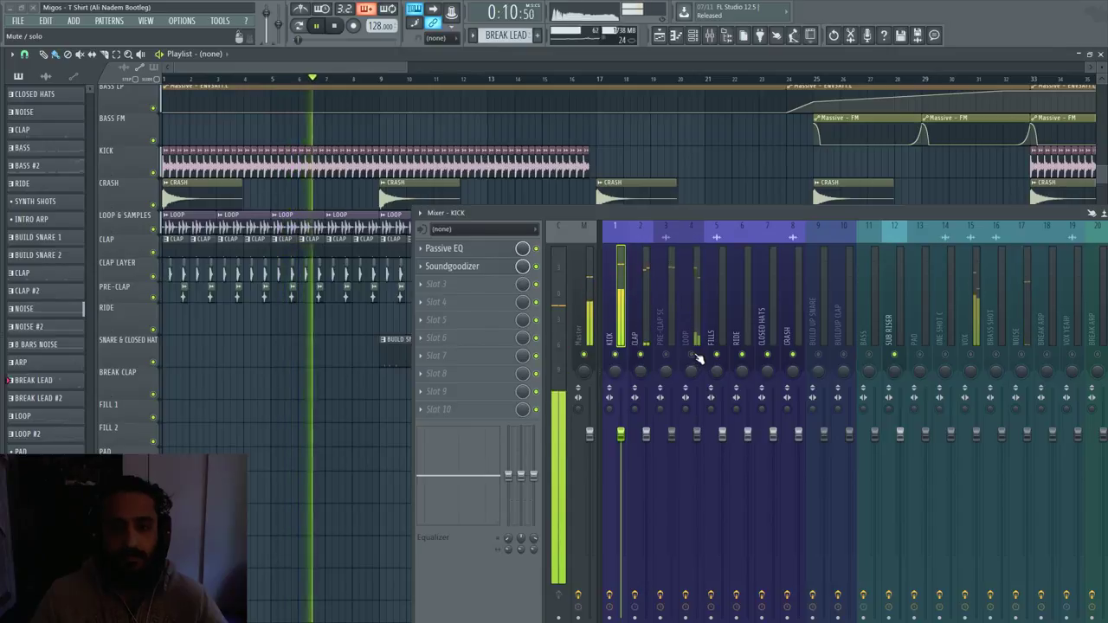
{"action": "key", "text": "space"}
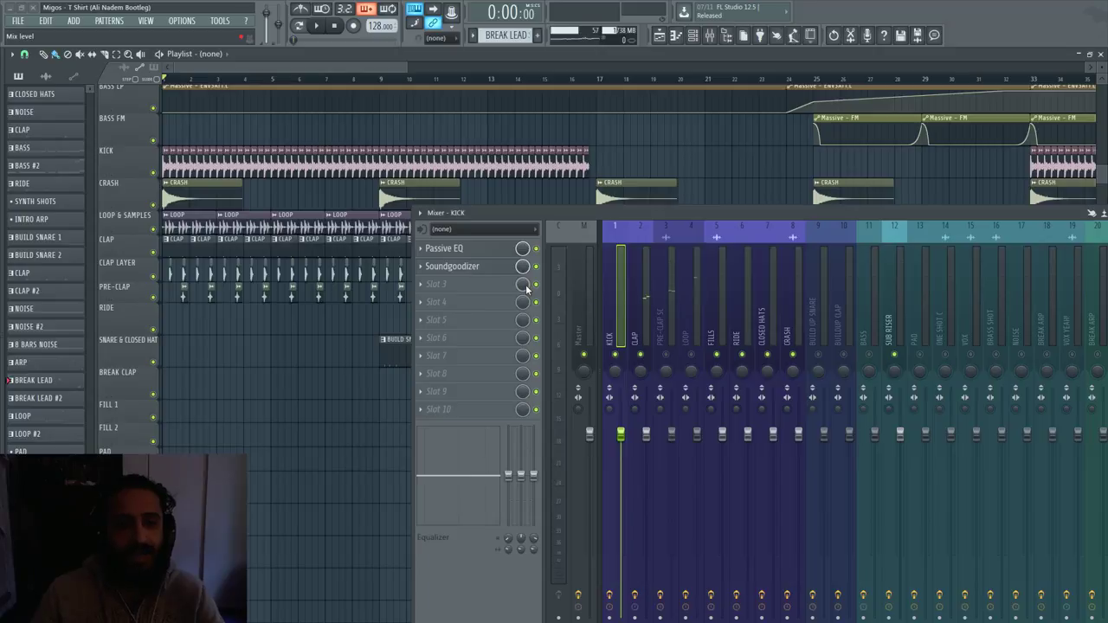
- Examine the mid and side settings of the Passive EQ on the KICK track
{"action": "left_click", "coordinate": [475, 253]}
{"action": "left_click_drag", "start_coordinate": [450, 212], "coordinate": [572, 406]}
{"action": "left_click_drag", "start_coordinate": [359, 168], "coordinate": [511, 125]}
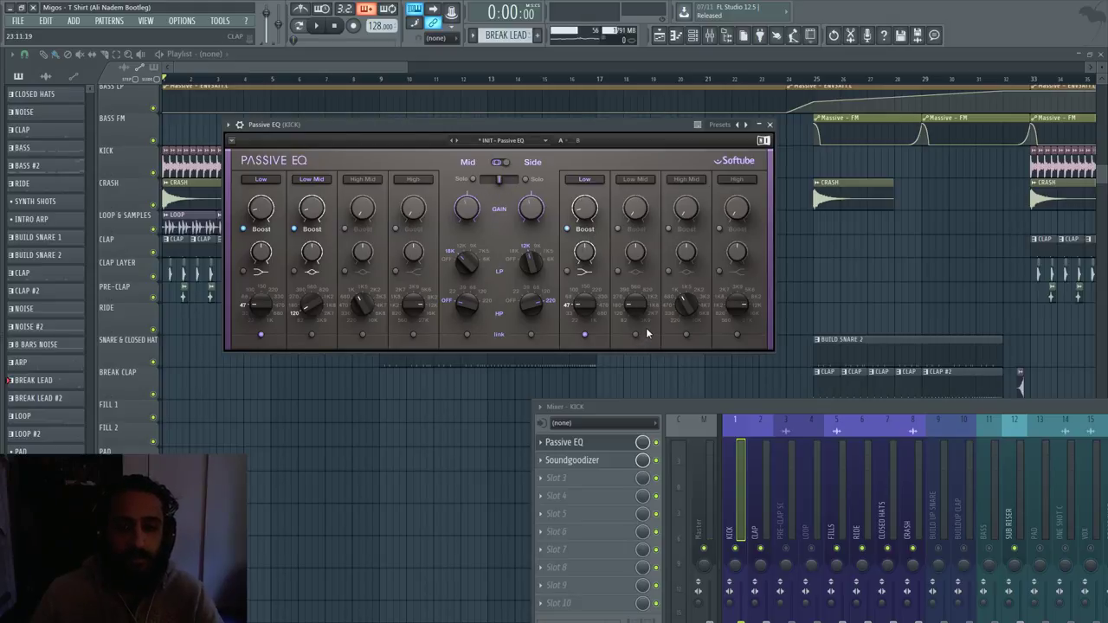
{"action": "left_click", "coordinate": [771, 128]}
- Examine the Soundgoodizer on the KICK track and check that track's Passive EQ again
{"action": "left_click", "coordinate": [589, 459]}
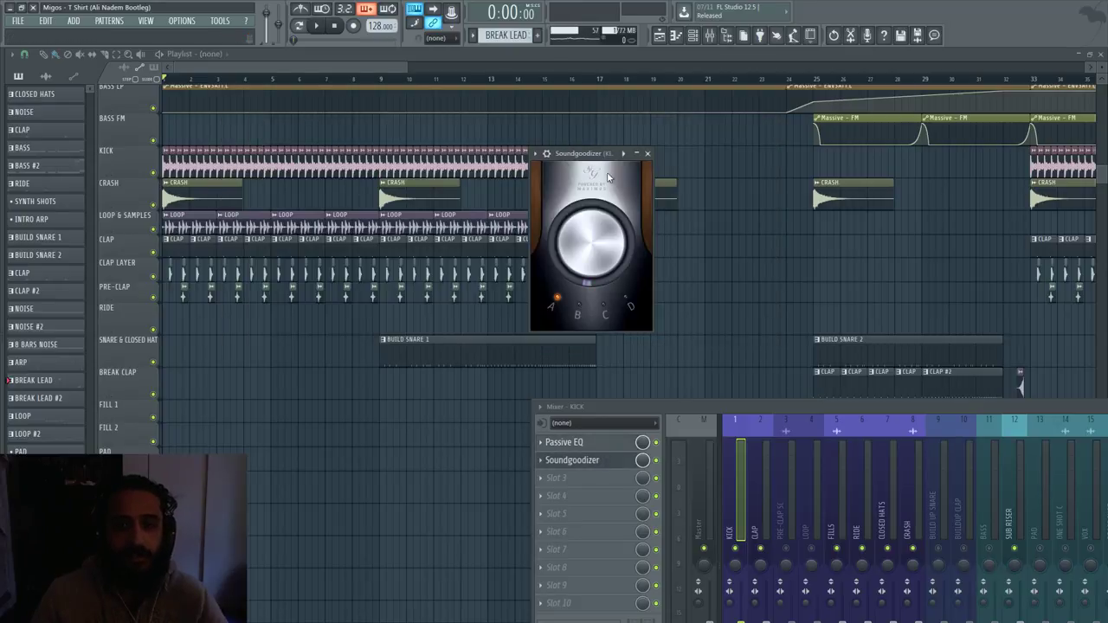
{"action": "left_click_drag", "start_coordinate": [587, 154], "coordinate": [709, 132]}
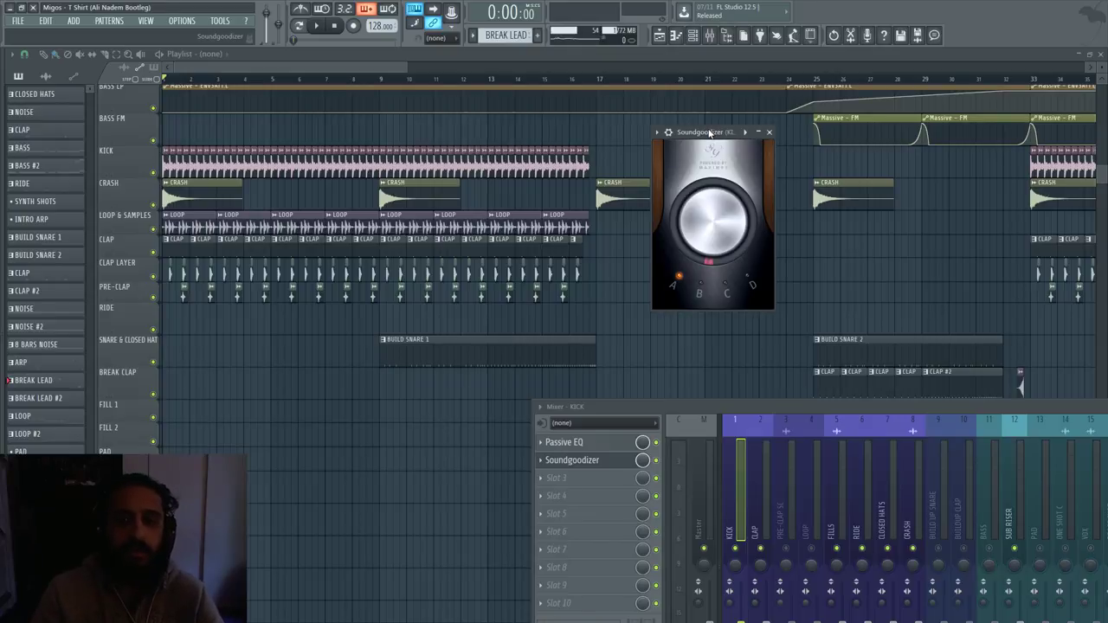
{"action": "left_click", "coordinate": [769, 134]}
{"action": "left_click", "coordinate": [564, 441]}
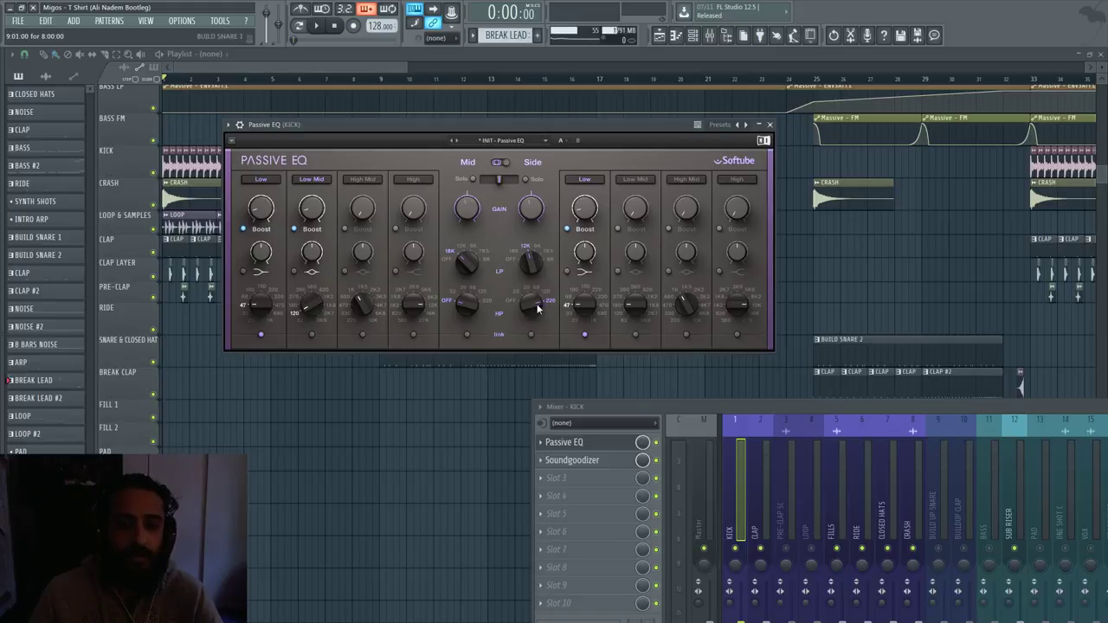
{"action": "left_click", "coordinate": [572, 443]}
- Select the CLAP mixer track, move the mixer up to show its effects, and listen to the intro
{"action": "left_click", "coordinate": [760, 502]}
{"action": "left_click_drag", "start_coordinate": [613, 407], "coordinate": [639, 317]}
{"action": "key", "text": "space"}
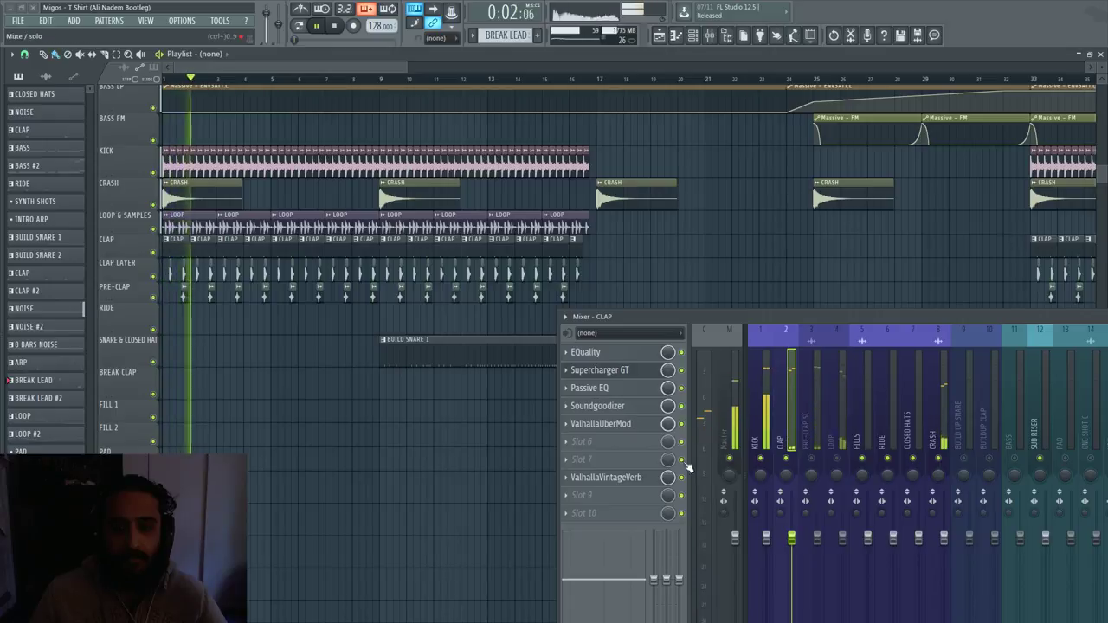
{"action": "key", "text": "space"}
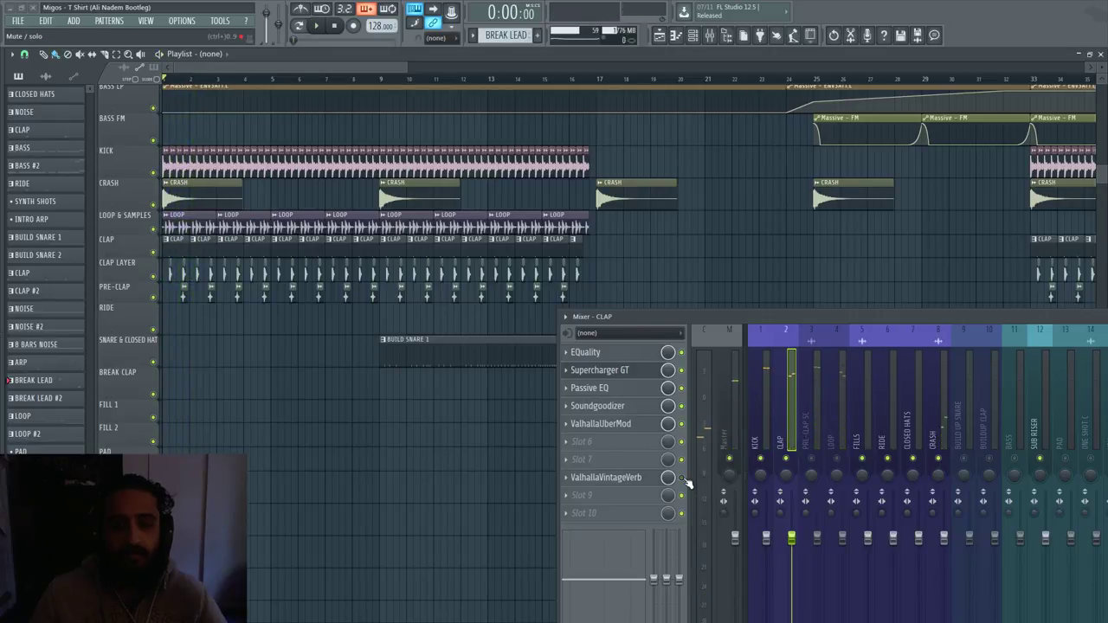
- Bypass all effects on the CLAP track, from EQuality through ValhallaVintageVerb, to hear the dry clap
{"action": "left_click", "coordinate": [681, 478]}
{"action": "left_click", "coordinate": [682, 406]}
{"action": "left_click", "coordinate": [681, 388]}
{"action": "left_click", "coordinate": [681, 353]}
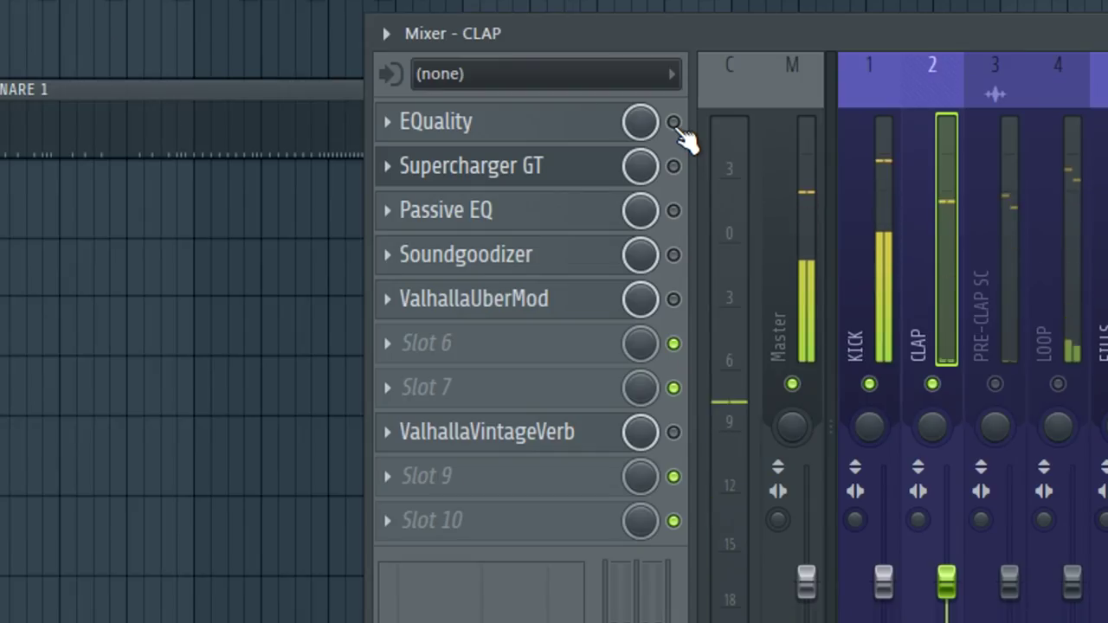
- Re-enable the CLAP track's effects one by one during playback, from EQuality down to ValhallaVintageVerb
{"action": "left_click", "coordinate": [680, 132]}
{"action": "left_click", "coordinate": [676, 167]}
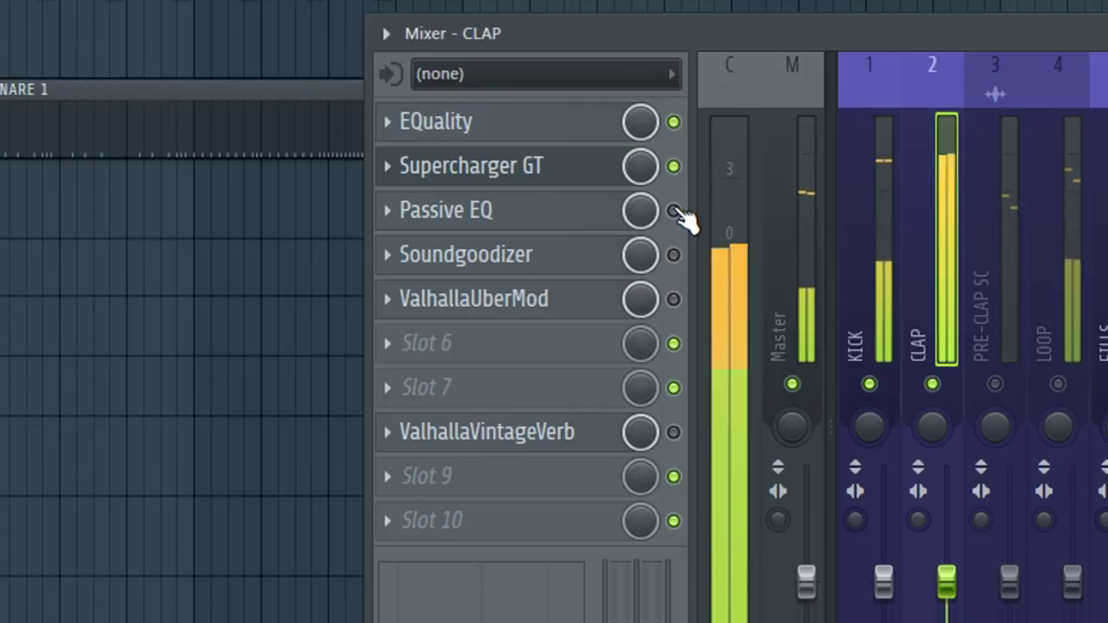
{"action": "left_click", "coordinate": [675, 210]}
{"action": "left_click", "coordinate": [676, 254]}
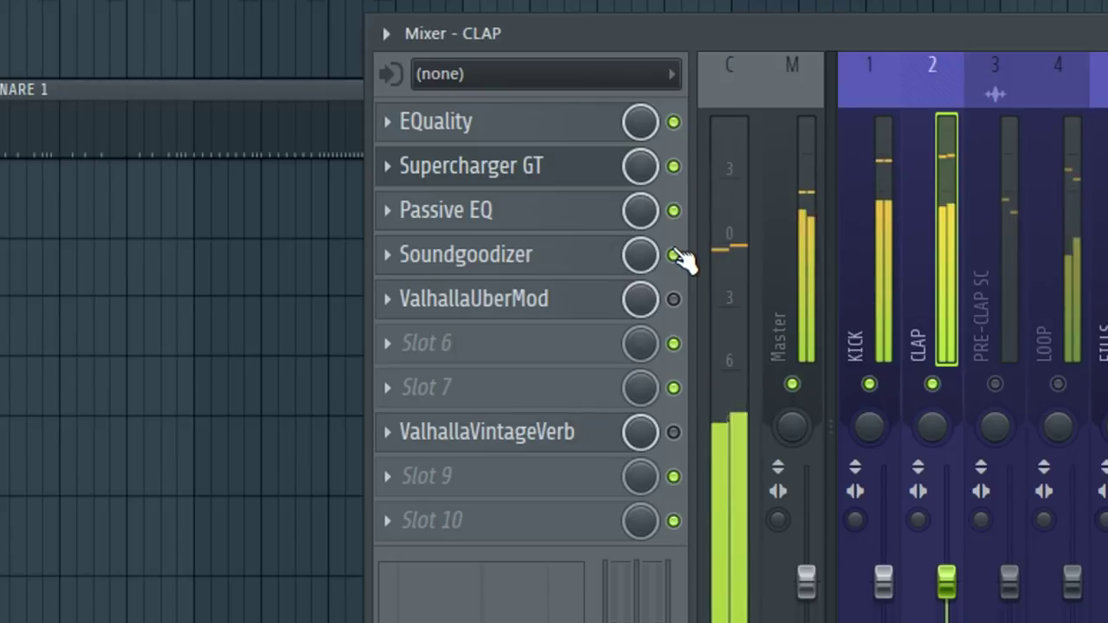
{"action": "left_click", "coordinate": [679, 298]}
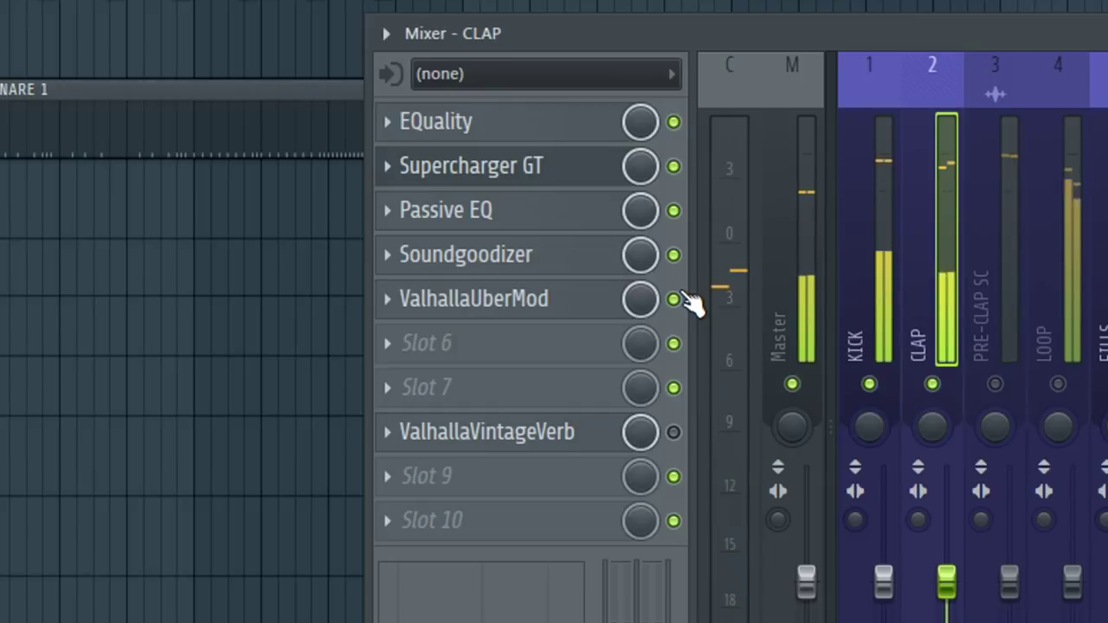
{"action": "left_click", "coordinate": [680, 432]}
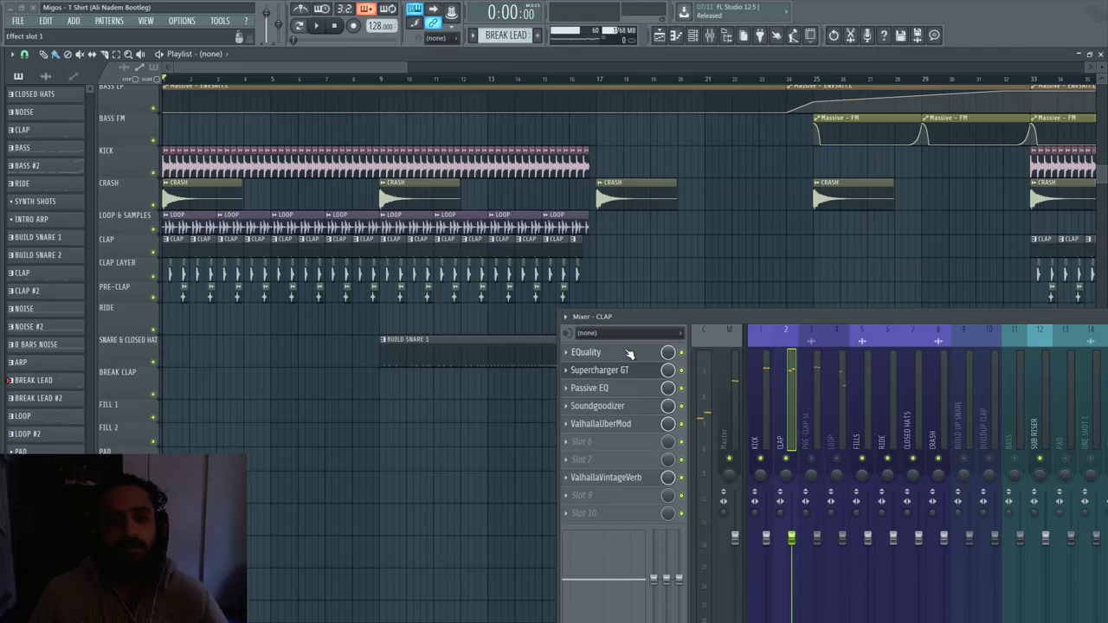
- Examine the EQuality curve and the Supercharger GT compressor settings on the CLAP track
{"action": "left_click", "coordinate": [629, 352]}
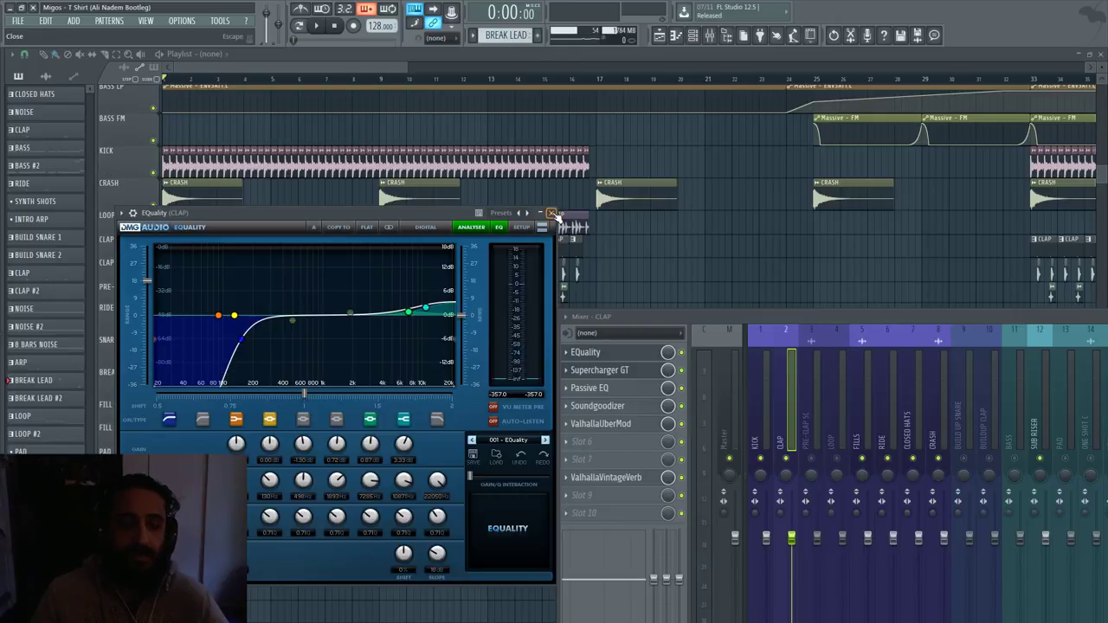
{"action": "left_click", "coordinate": [551, 213]}
{"action": "left_click", "coordinate": [600, 370]}
{"action": "left_click_drag", "start_coordinate": [397, 168], "coordinate": [413, 150]}
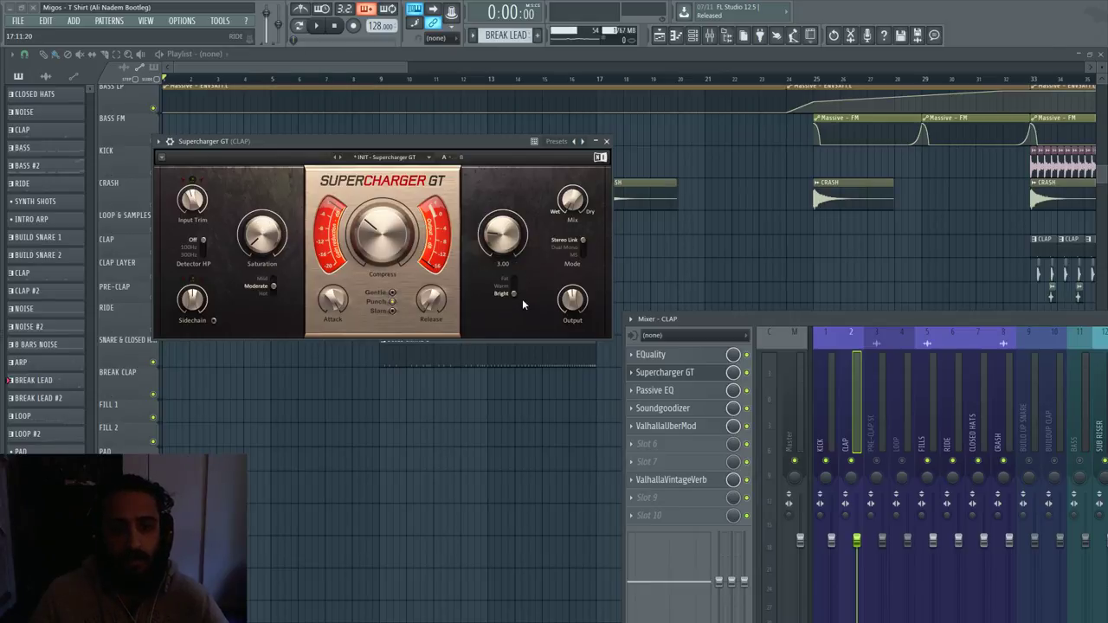
{"action": "key", "text": "Escape"}
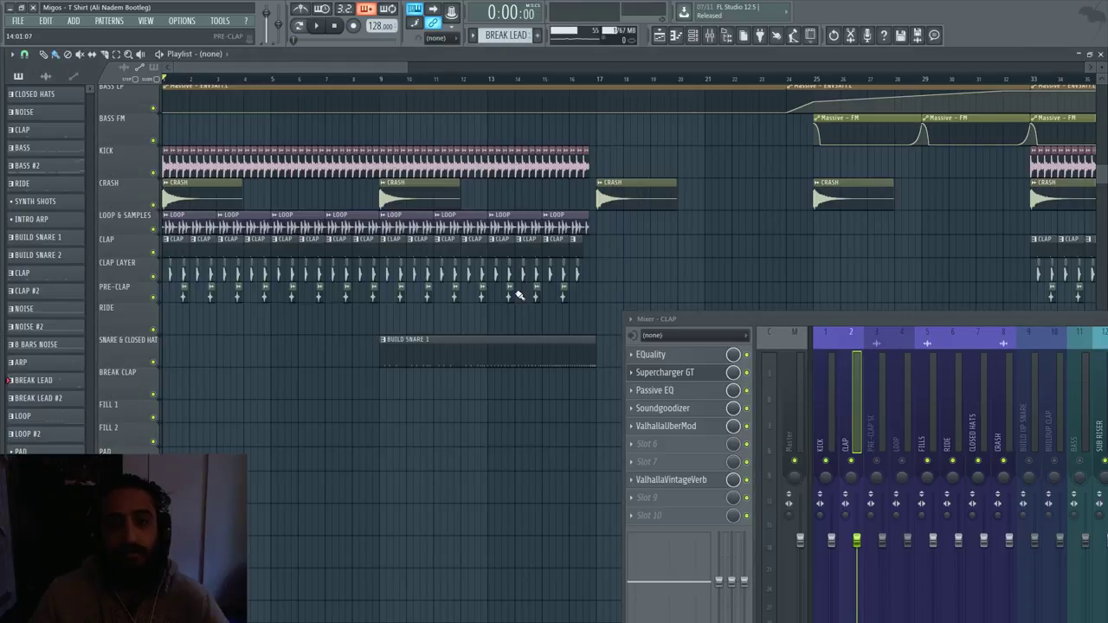
{"action": "left_click", "coordinate": [671, 375]}
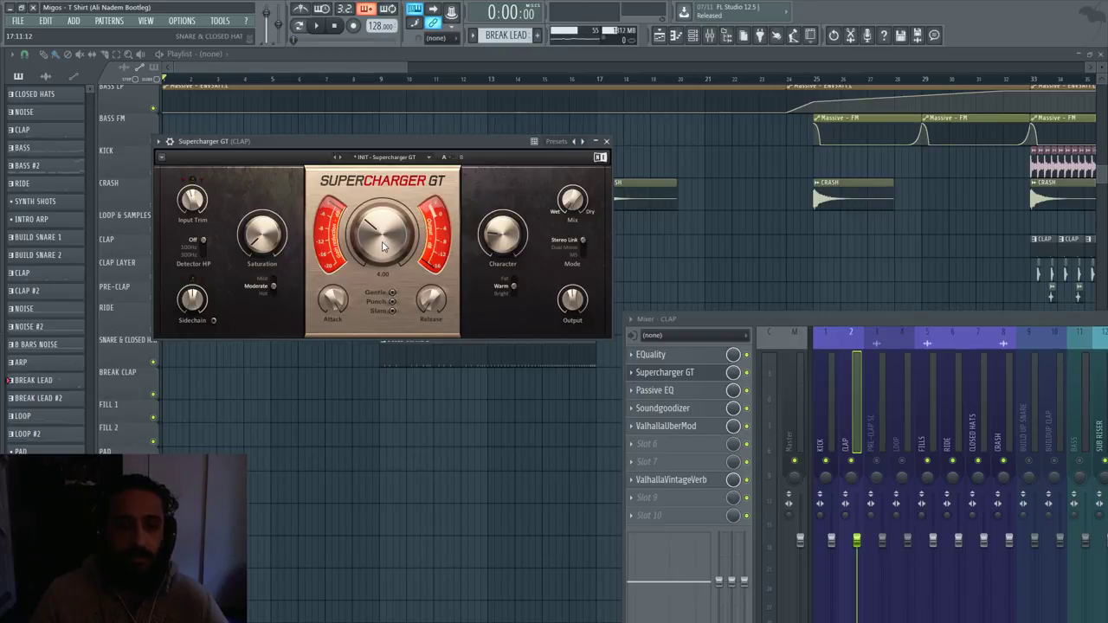
{"action": "left_click", "coordinate": [608, 141]}
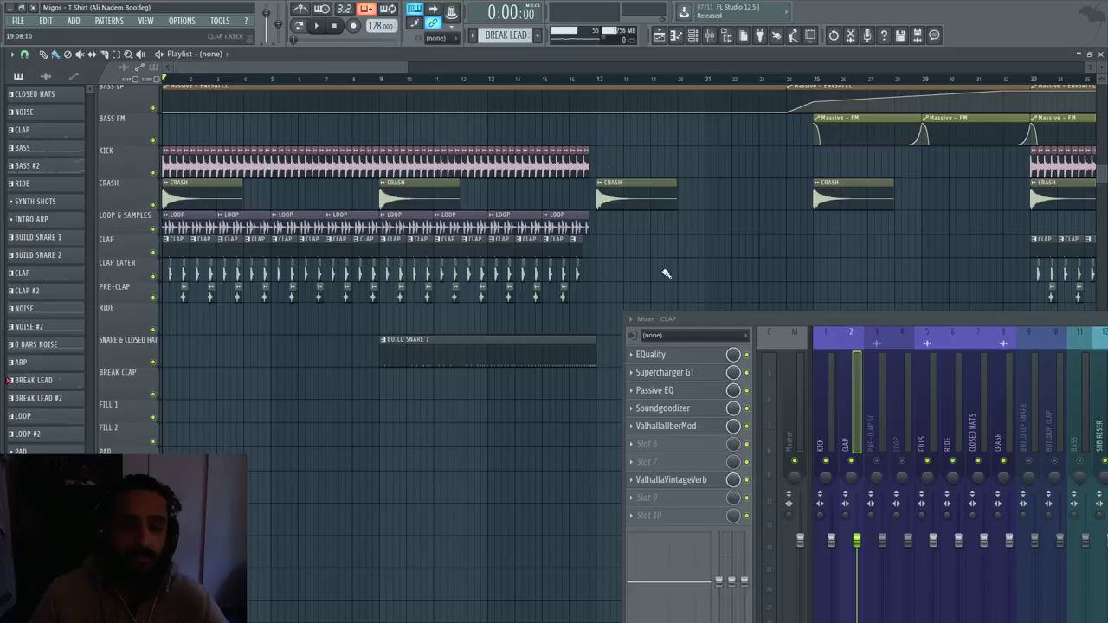
- Examine the mix, depth, width and delay settings of ValhallaUberMod on the CLAP track
{"action": "left_click", "coordinate": [690, 429]}
{"action": "left_click_drag", "start_coordinate": [302, 140], "coordinate": [696, 89]}
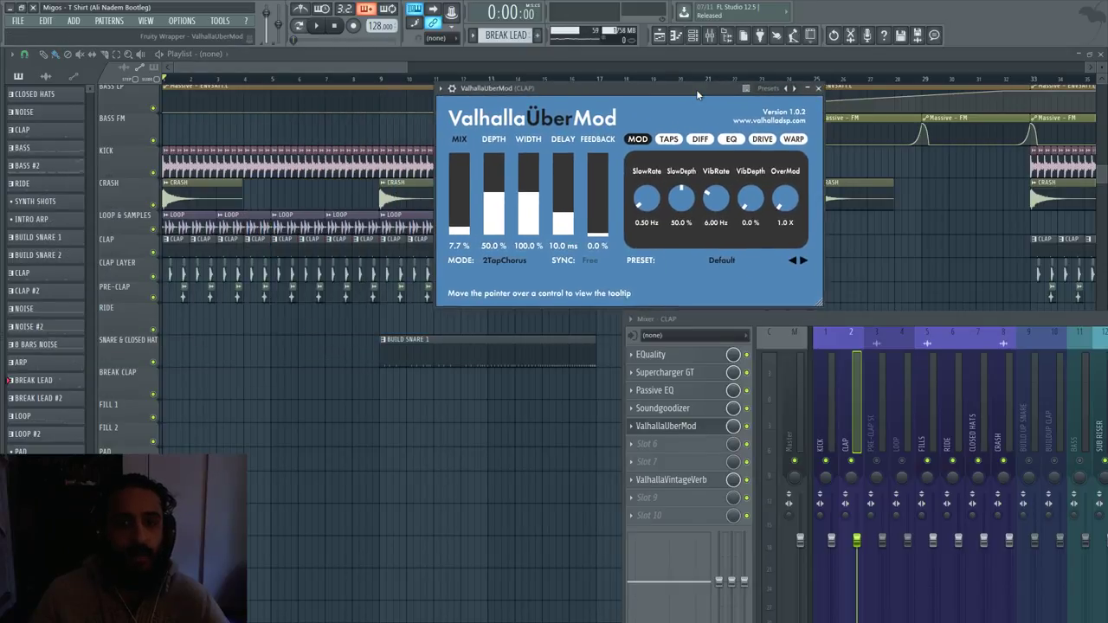
{"action": "left_click_drag", "start_coordinate": [685, 320], "coordinate": [601, 372]}
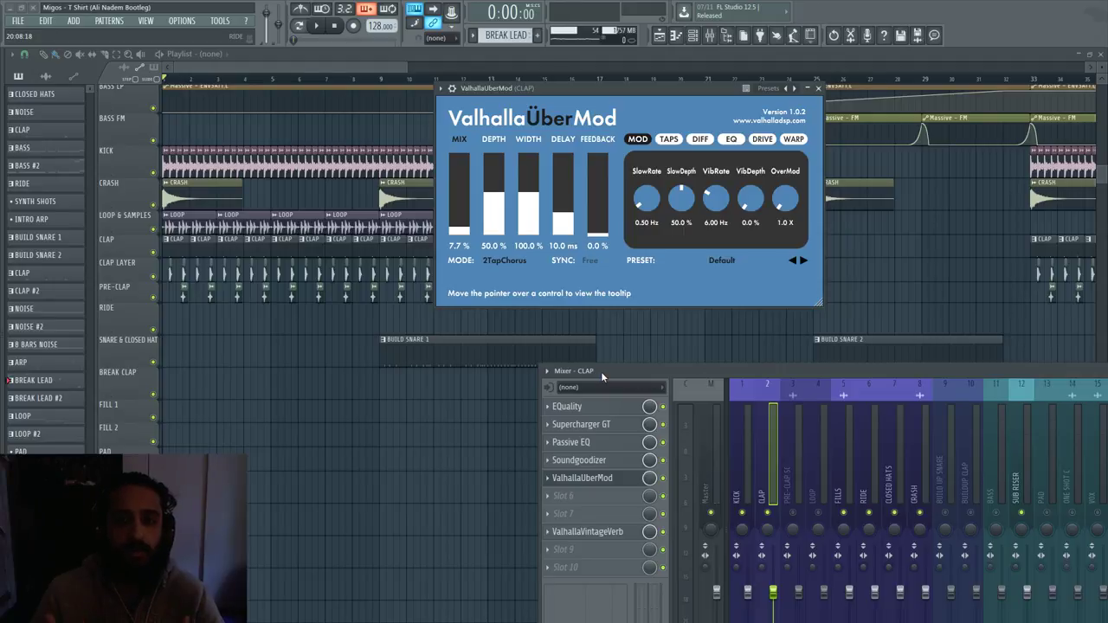
{"action": "left_click", "coordinate": [581, 478]}
- Open ValhallaVintageVerb on the CLAP track and compare playback with the reverb bypassed and enabled
{"action": "left_click", "coordinate": [606, 532]}
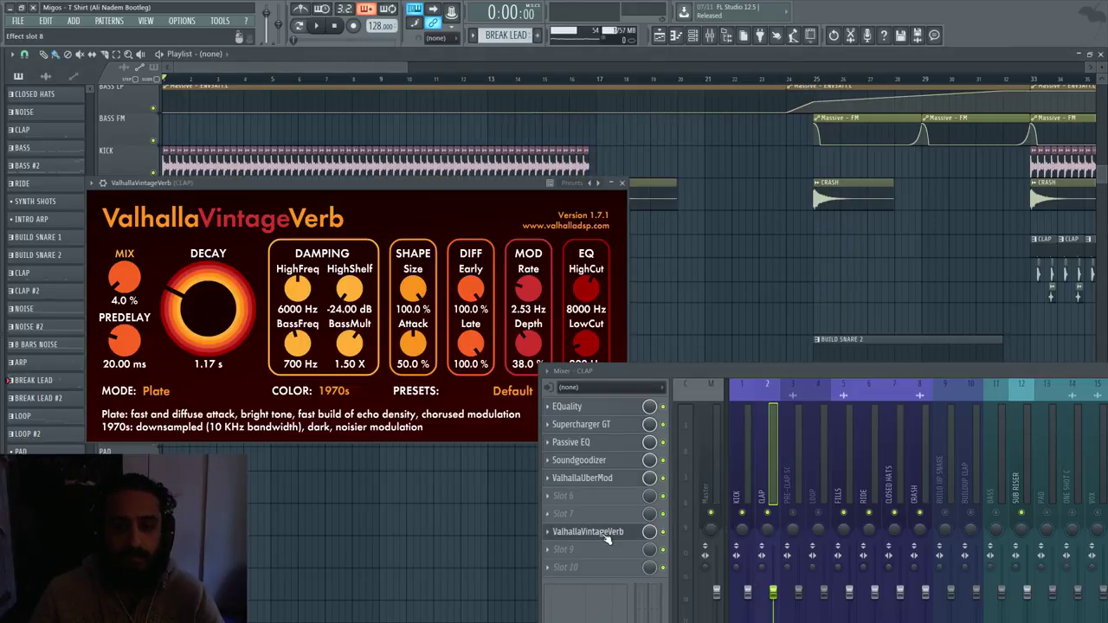
{"action": "left_click_drag", "start_coordinate": [440, 183], "coordinate": [676, 87]}
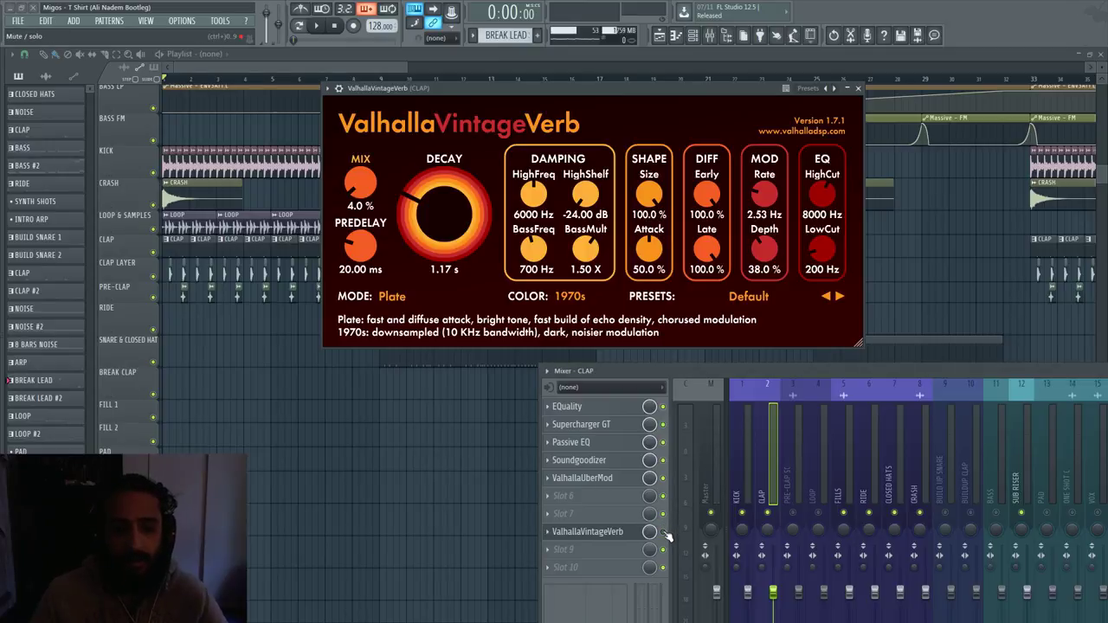
{"action": "key", "text": "space"}
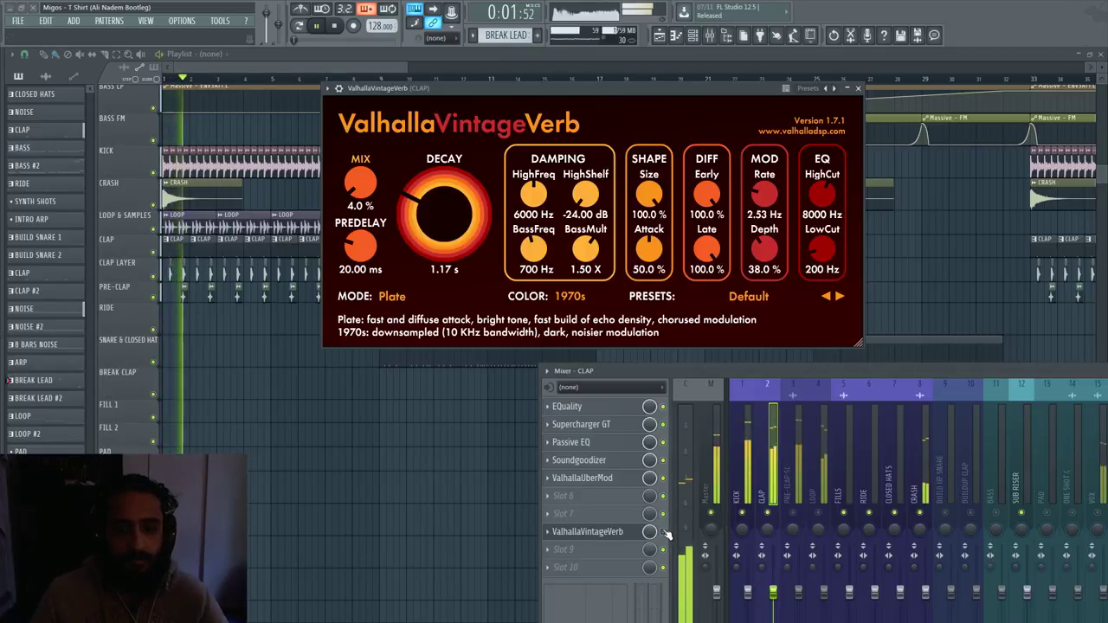
{"action": "key", "text": "space"}
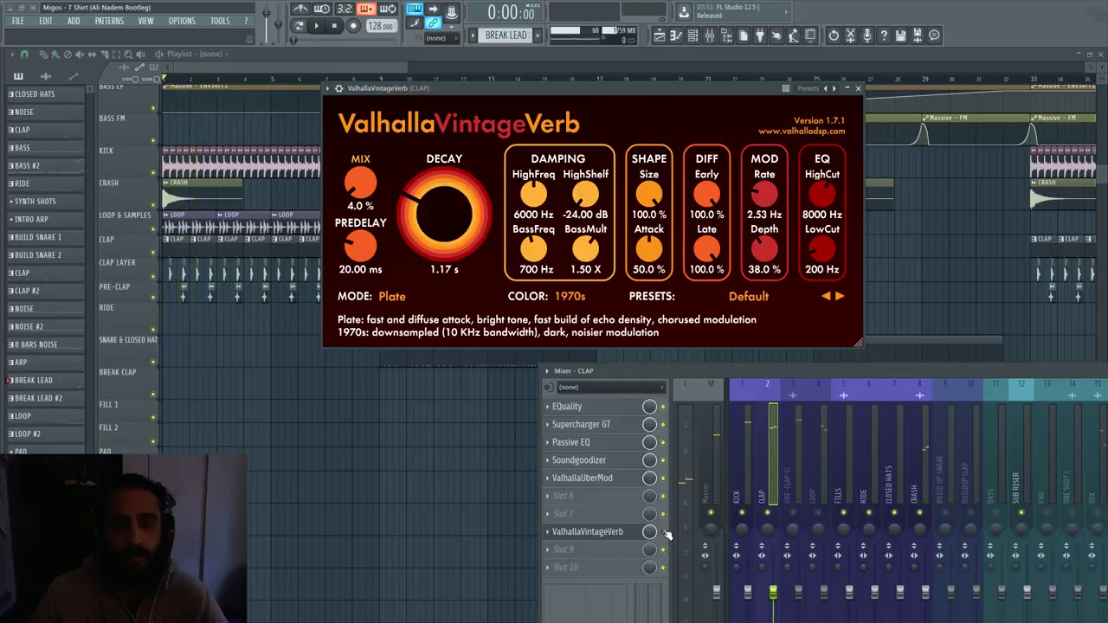
{"action": "key", "text": "space"}
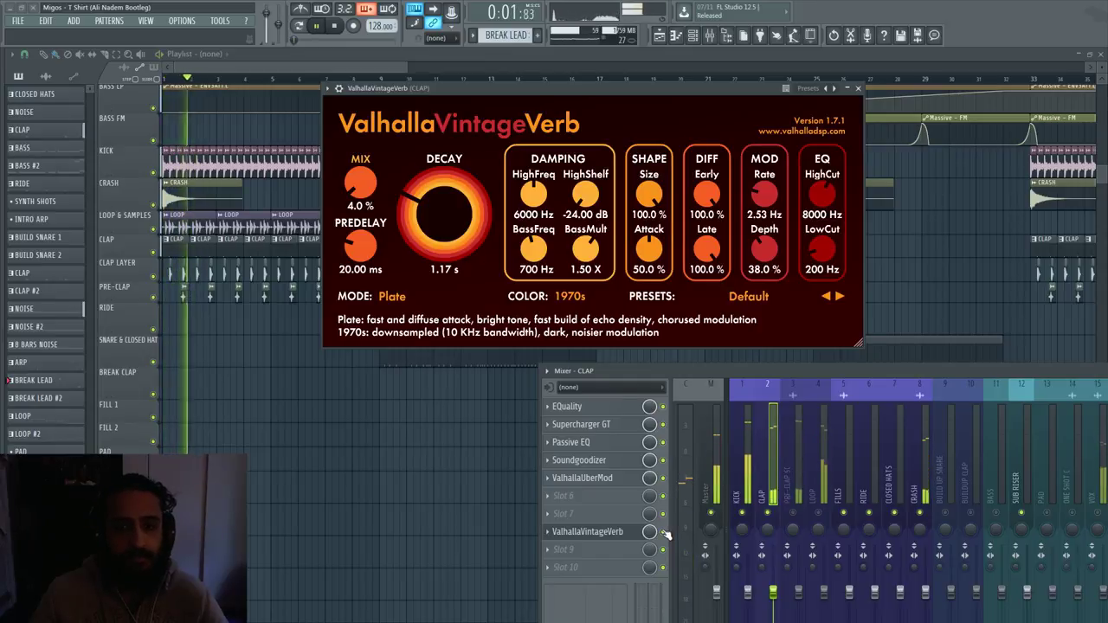
{"action": "key", "text": "space"}
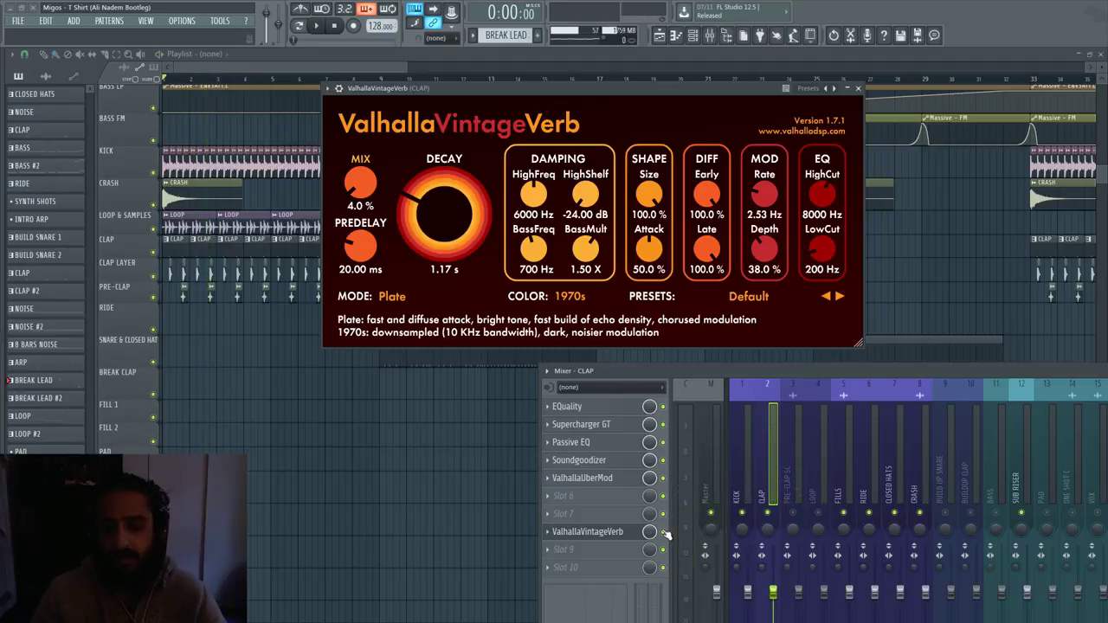
- Inspect the PRE-CLAP clip against the CLAP LAYER clips in the first bar of the playlist and play that section
{"action": "left_click", "coordinate": [795, 485]}
{"action": "left_click_drag", "start_coordinate": [752, 368], "coordinate": [735, 313]}
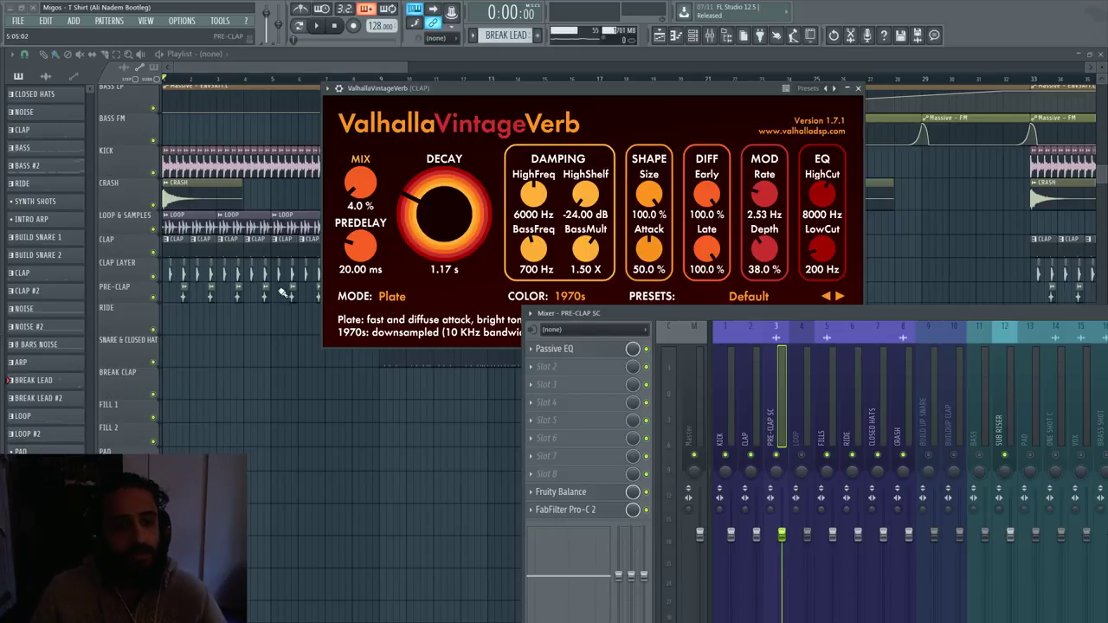
{"action": "left_click", "coordinate": [184, 250]}
{"action": "scroll", "coordinate": [576, 211], "scroll_direction": "up", "scroll_amount": 5}
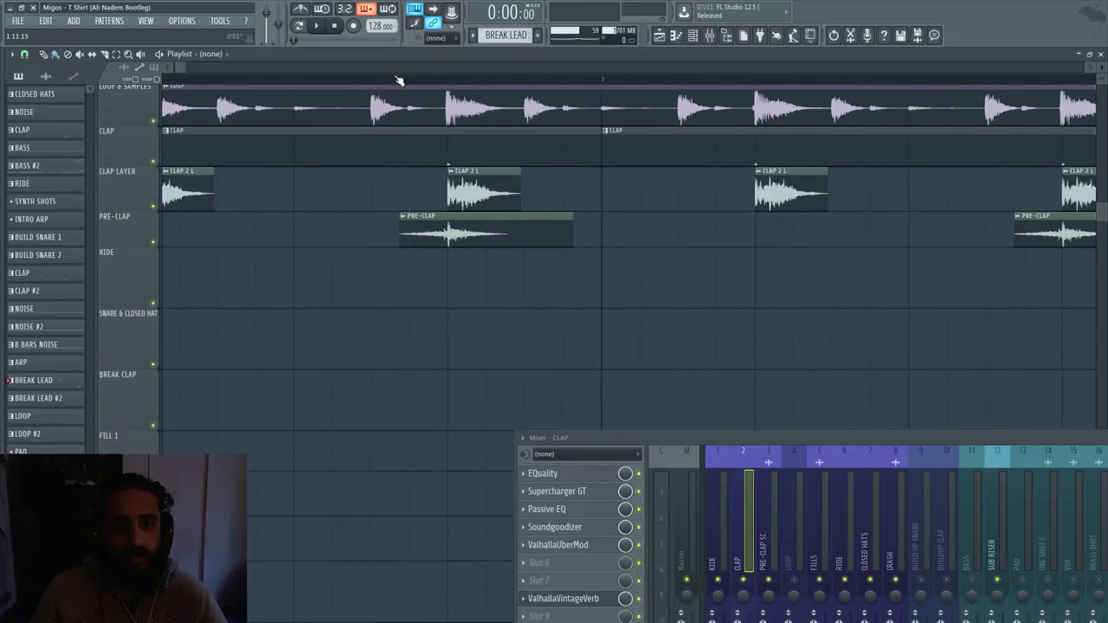
{"action": "key", "text": "space"}
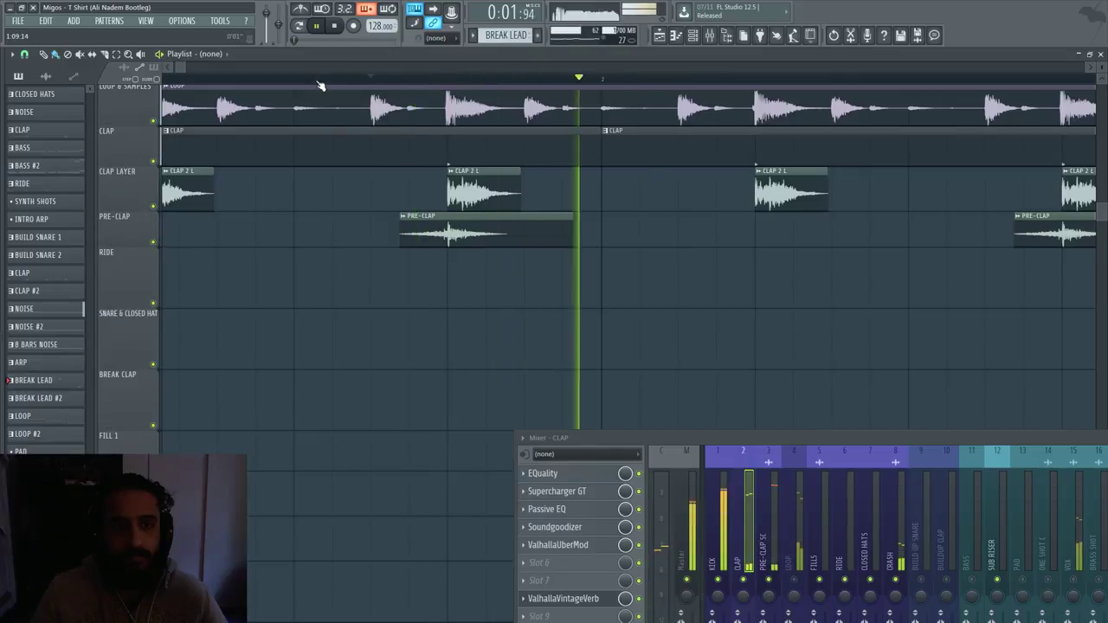
{"action": "key", "text": "space"}
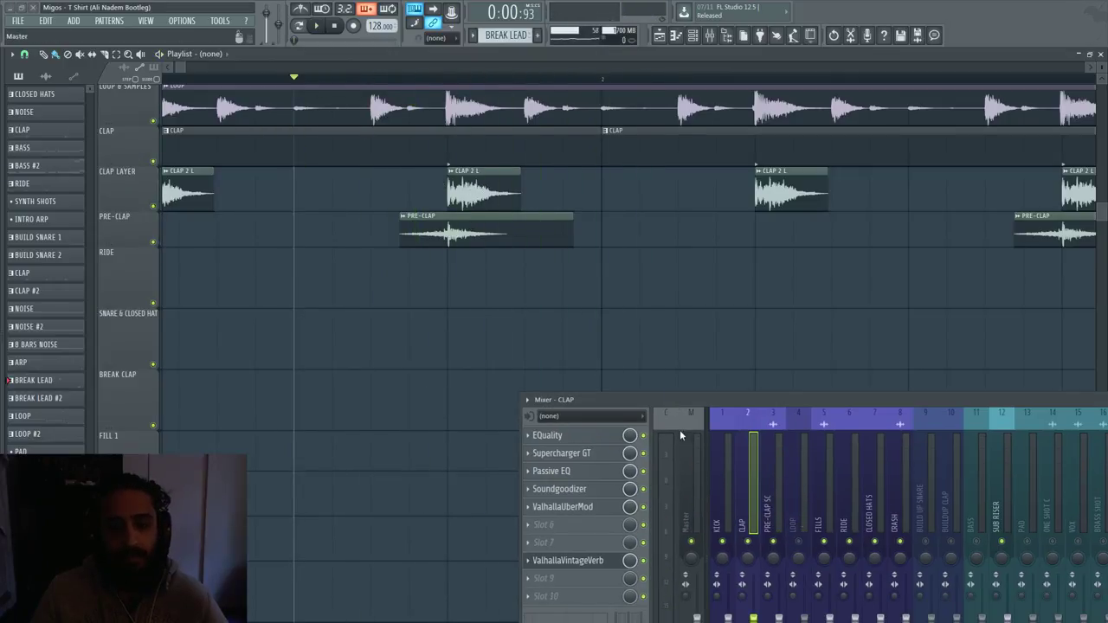
- Solo the PRE-CLAP SC track to audition it, and unmute CLAP to hear both together
{"action": "left_click_drag", "start_coordinate": [662, 412], "coordinate": [728, 314]}
{"action": "left_click", "coordinate": [842, 388]}
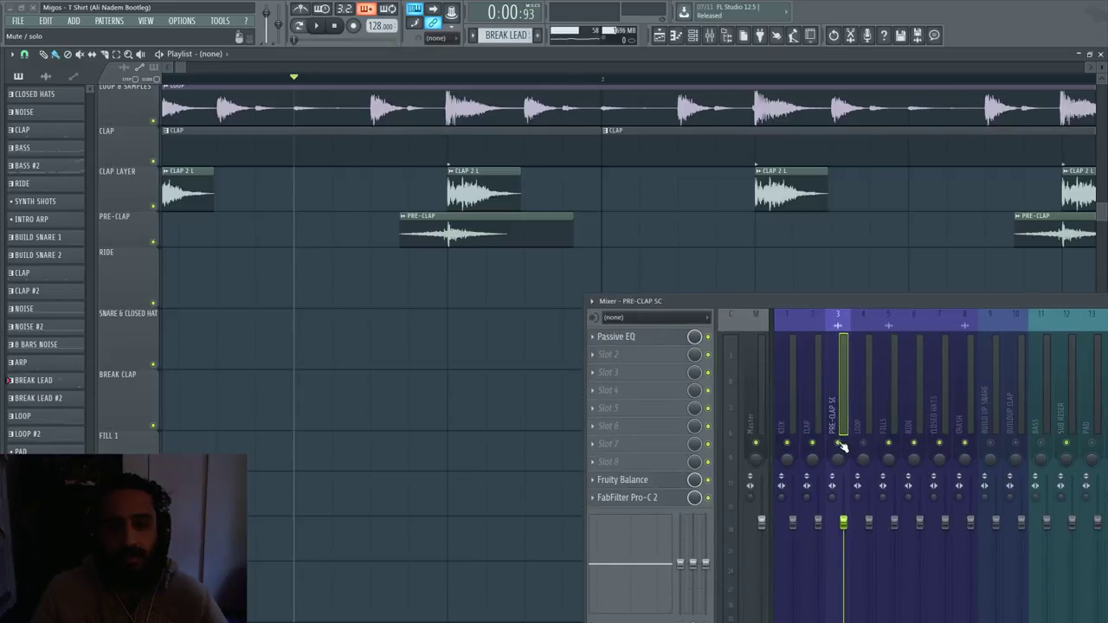
{"action": "key", "text": "space"}
{"action": "key", "text": "space"}
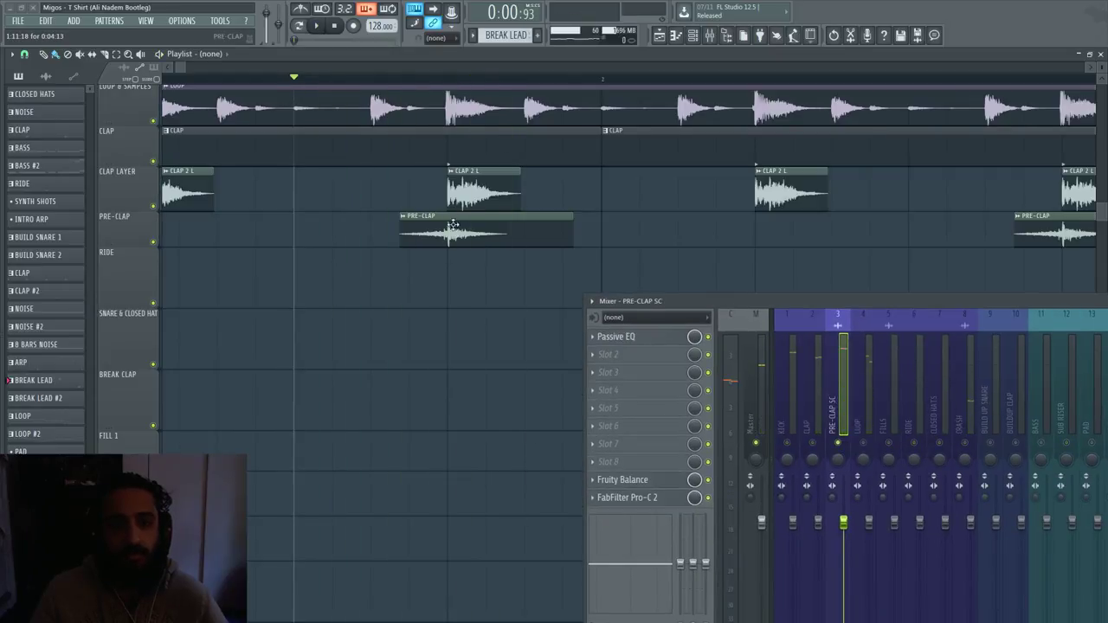
{"action": "left_click", "coordinate": [450, 83]}
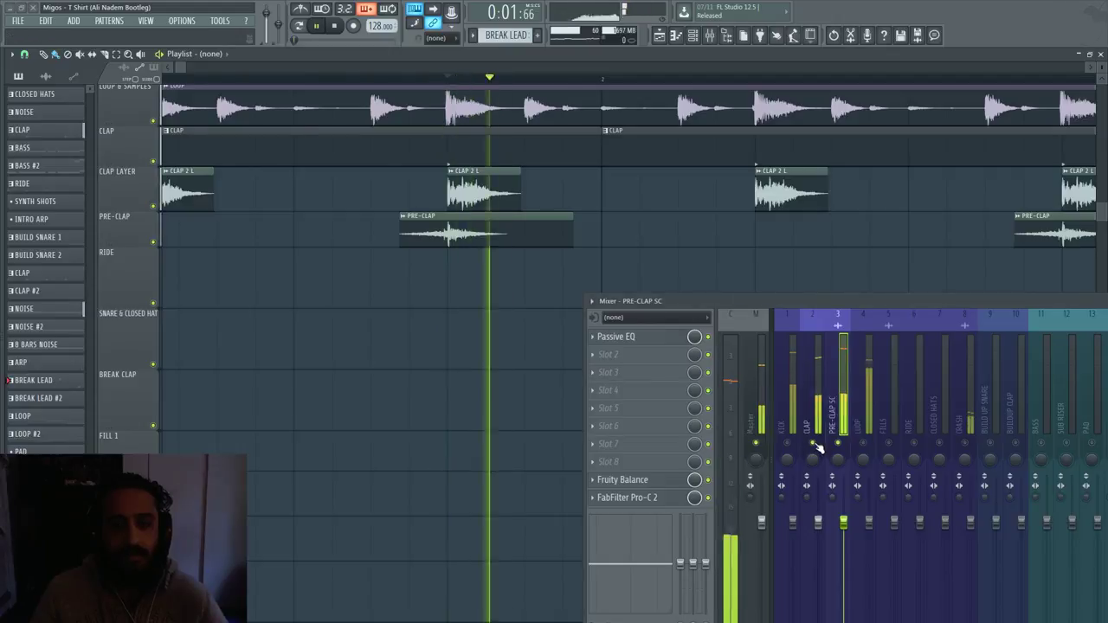
{"action": "left_click", "coordinate": [264, 80]}
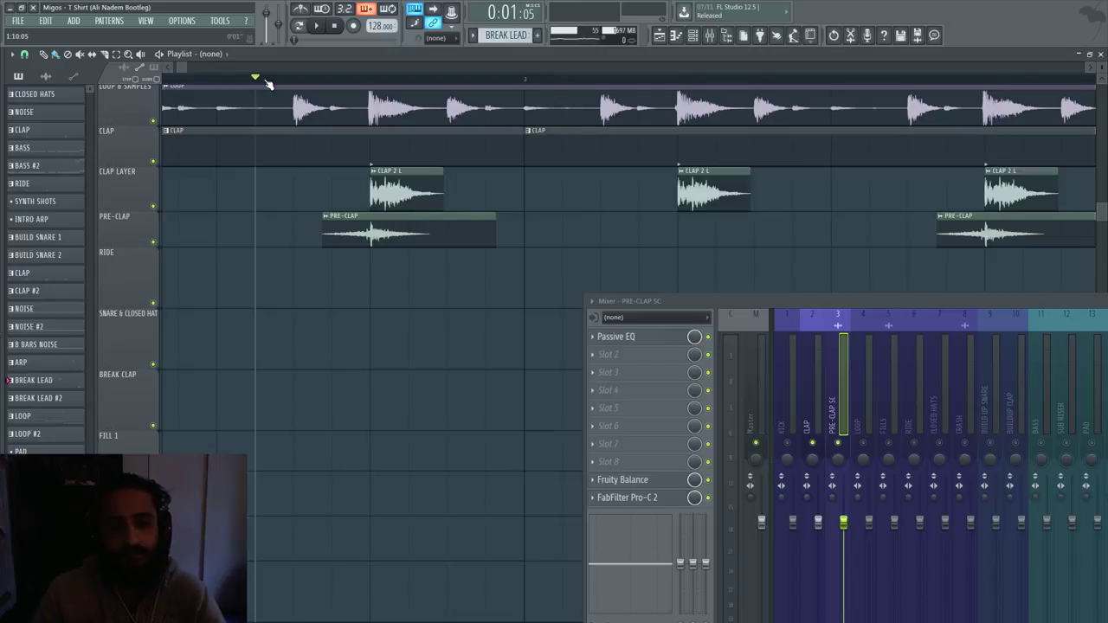
- Examine the FabFilter Pro-C 2 compressor and its external side chain settings on the PRE-CLAP SC track
{"action": "left_click", "coordinate": [658, 502]}
{"action": "left_click_drag", "start_coordinate": [216, 179], "coordinate": [536, 86]}
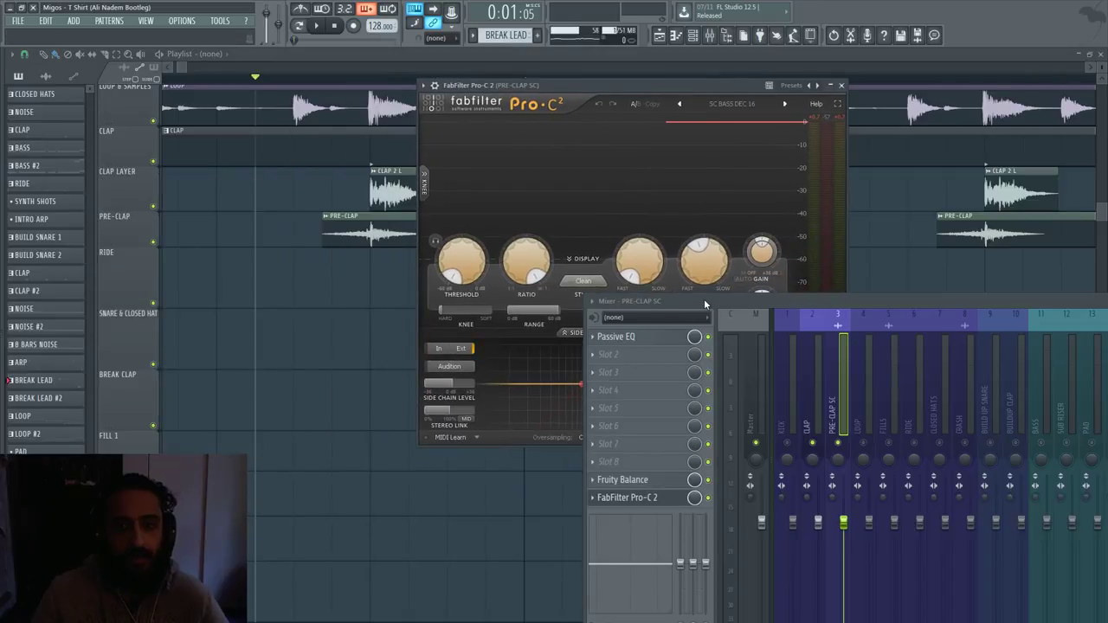
{"action": "left_click_drag", "start_coordinate": [706, 305], "coordinate": [755, 453]}
{"action": "left_click_drag", "start_coordinate": [549, 81], "coordinate": [665, 74]}
{"action": "key", "text": "space"}
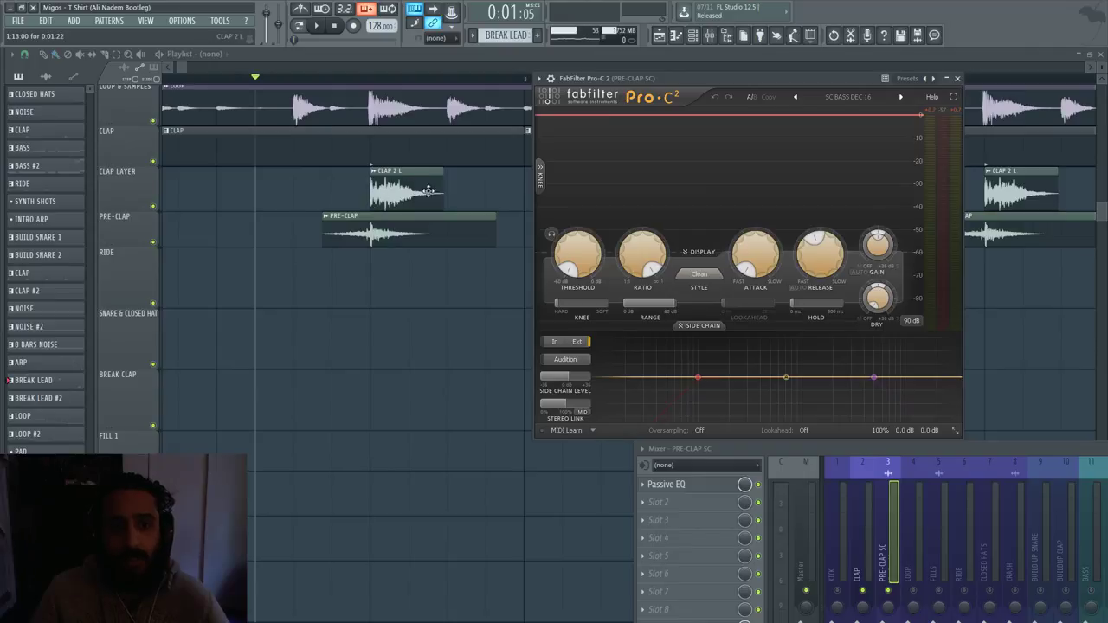
- Sidechain the CLAP mixer track to the PRE-CLAP SC track in place of its existing route
{"action": "left_click_drag", "start_coordinate": [755, 448], "coordinate": [613, 188]}
{"action": "left_click", "coordinate": [719, 279]}
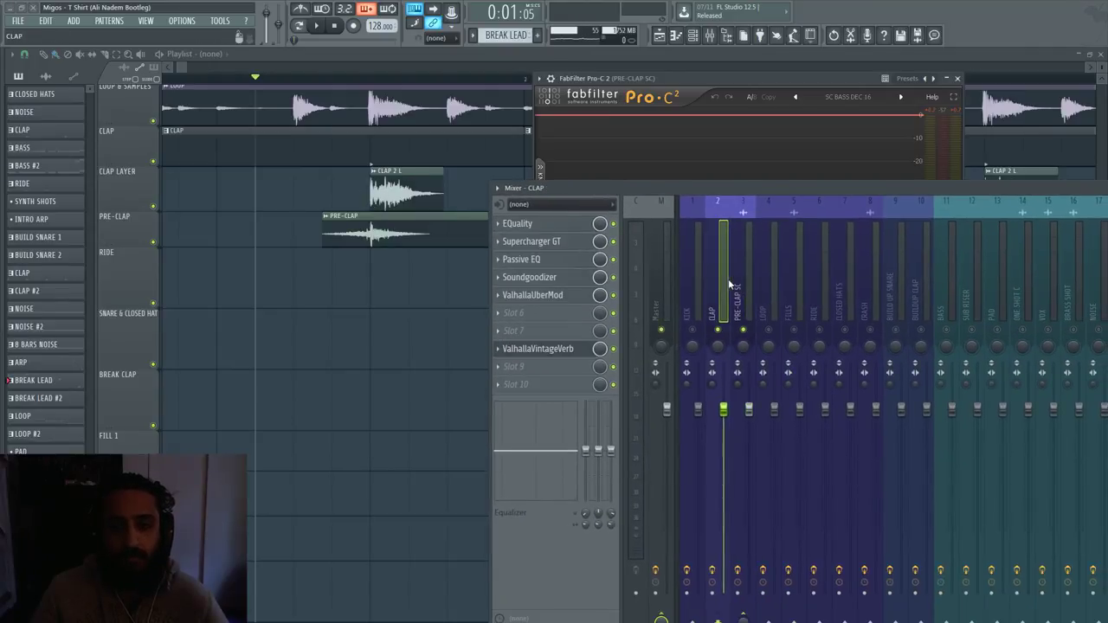
{"action": "left_click_drag", "start_coordinate": [731, 195], "coordinate": [709, 116]}
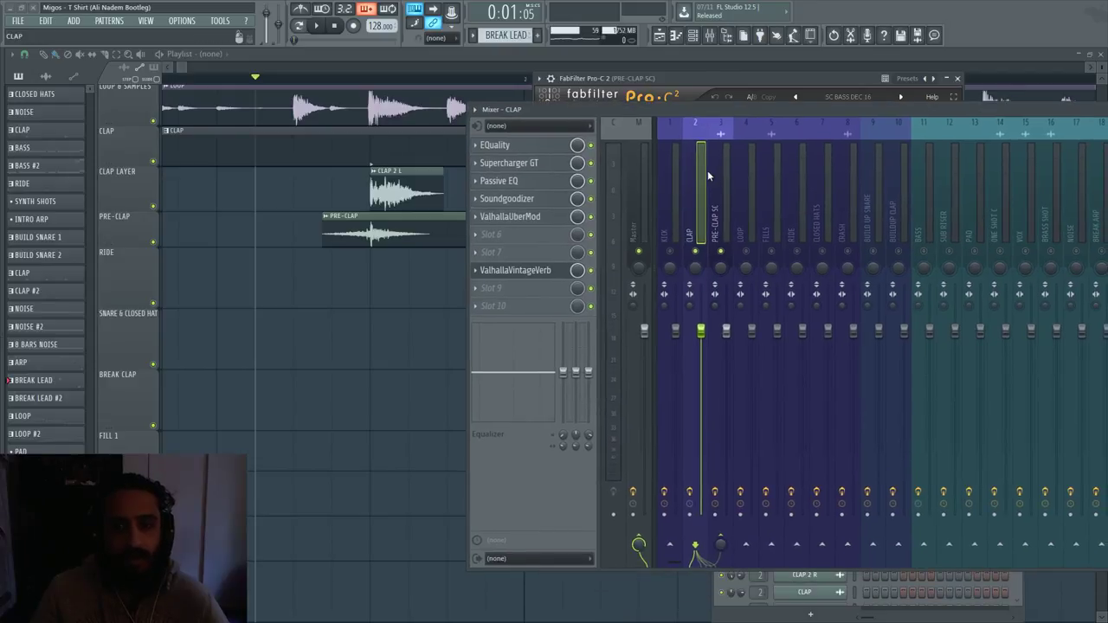
{"action": "left_click", "coordinate": [713, 178]}
{"action": "left_click", "coordinate": [700, 173]}
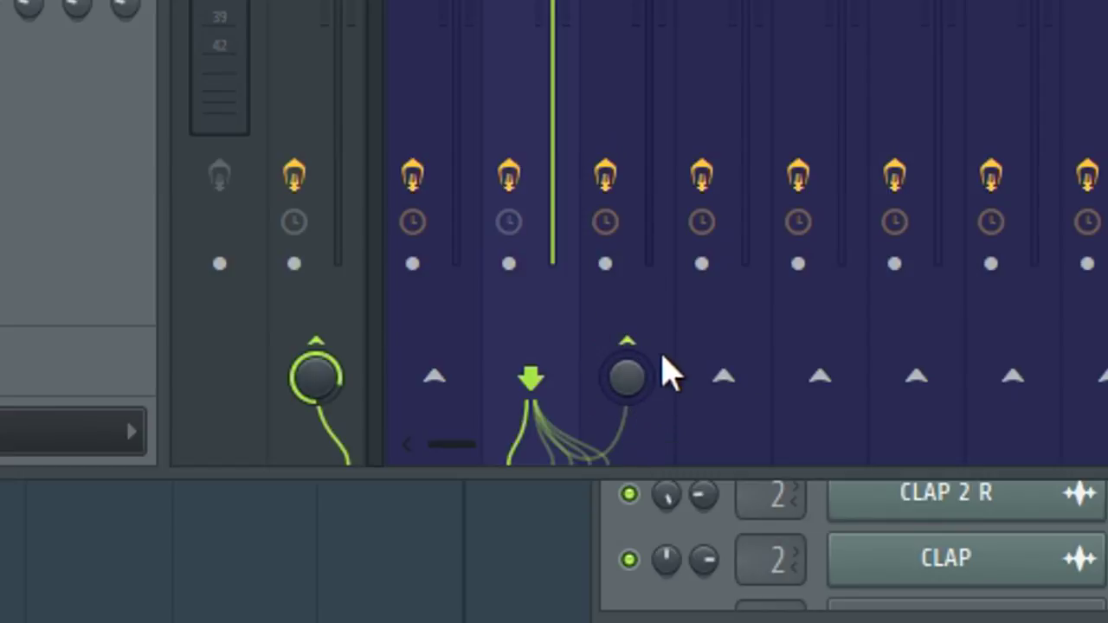
{"action": "right_click", "coordinate": [636, 383]}
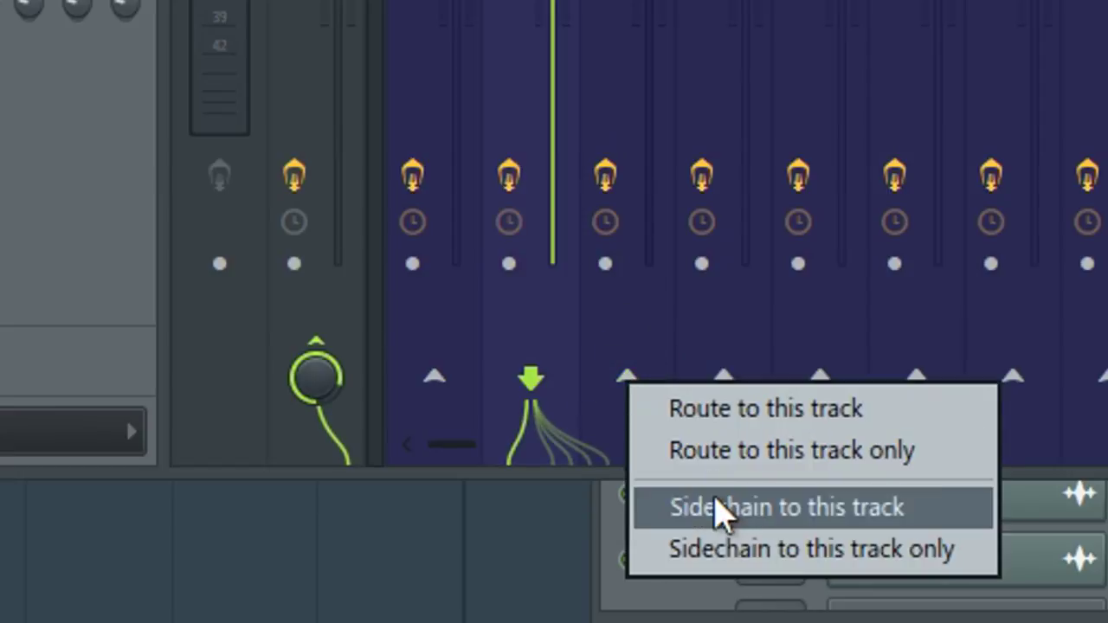
{"action": "left_click", "coordinate": [723, 508]}
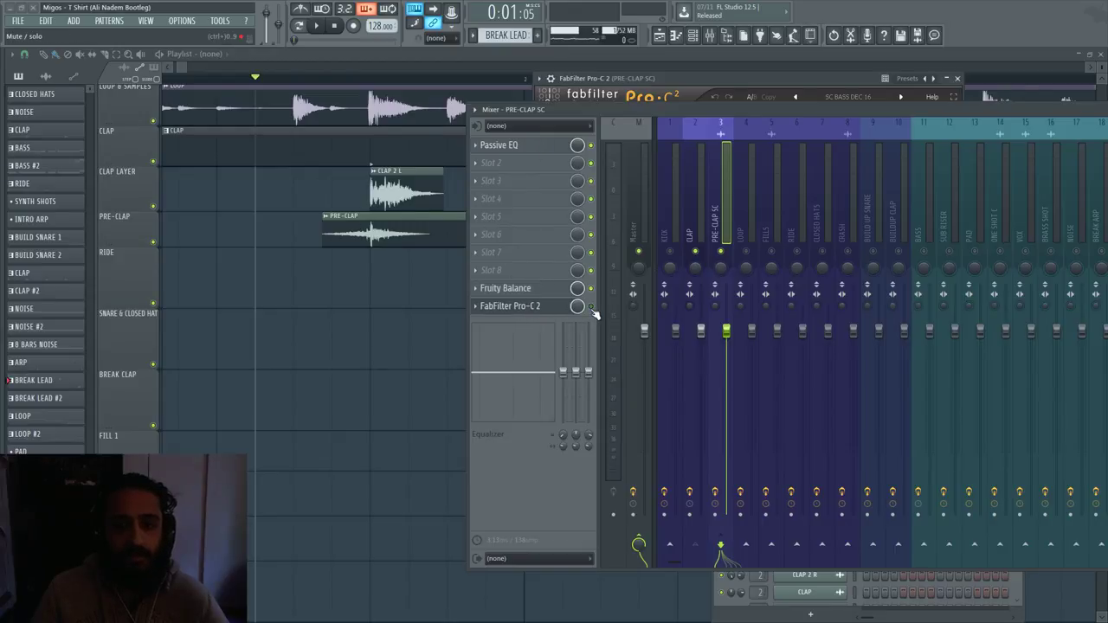
- Play the pre-clap with FabFilter Pro-C 2 bypassed and re-enable the compressor during playback to compare
{"action": "left_click_drag", "start_coordinate": [521, 112], "coordinate": [643, 297]}
{"action": "key", "text": "space"}
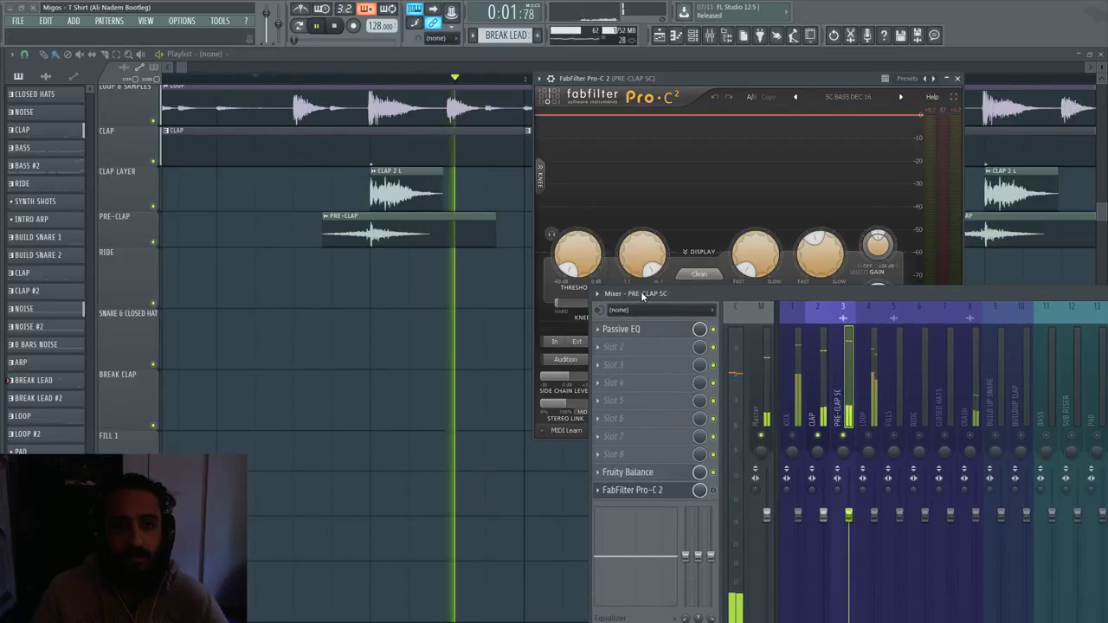
{"action": "left_click", "coordinate": [715, 491]}
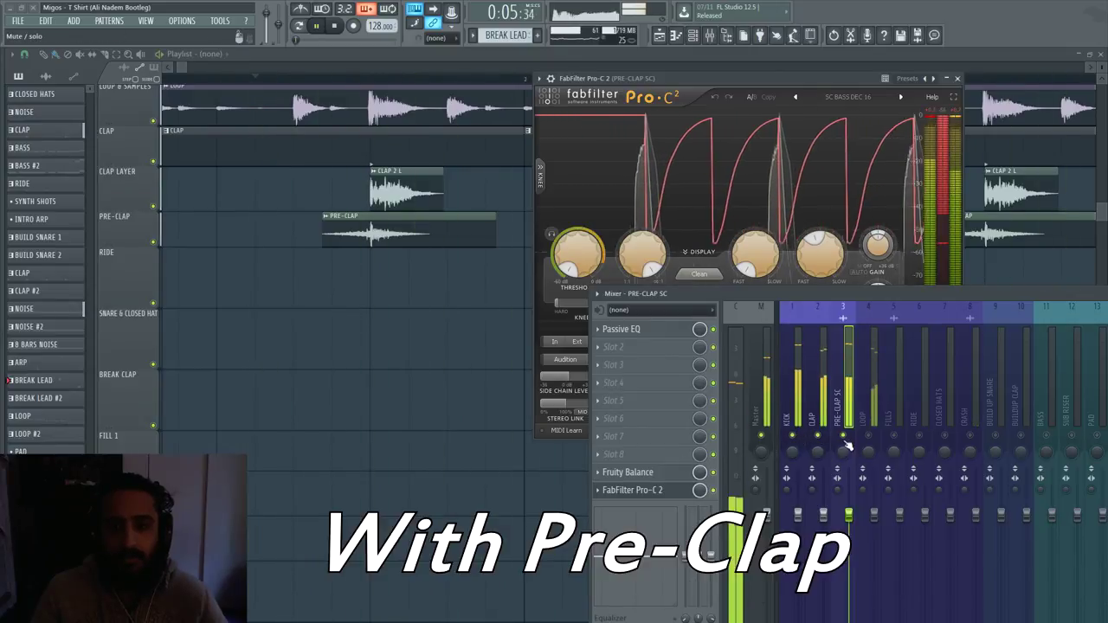
- Play the kick and clap with and without the PRE-CLAP SC track to compare the groove
{"action": "key", "text": "space"}
{"action": "key", "text": "space"}
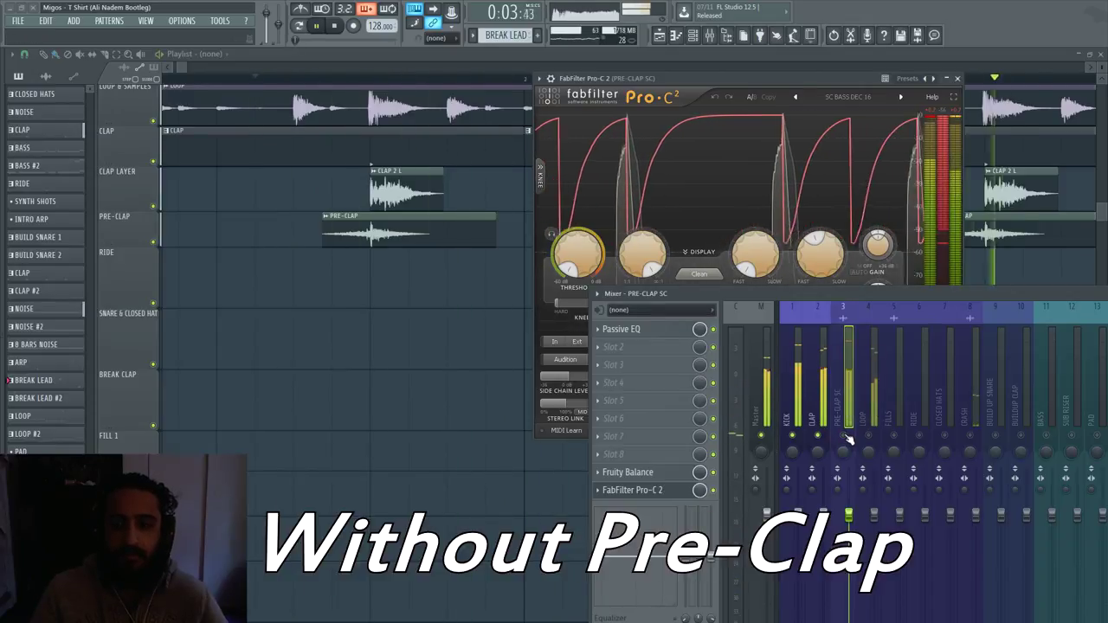
{"action": "key", "text": "space"}
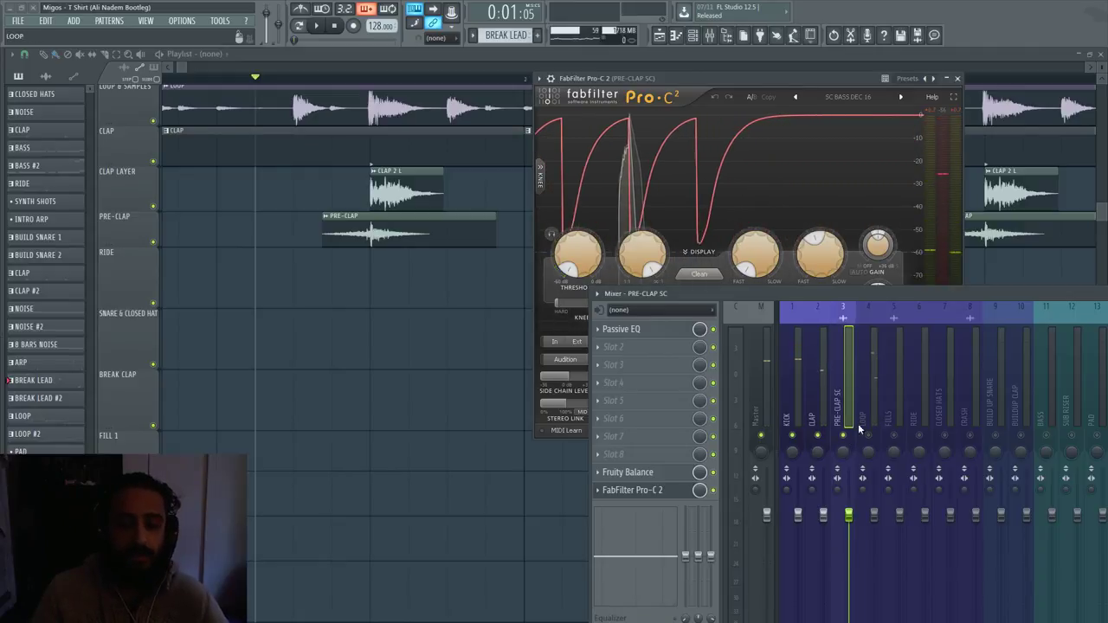
- Unmute the LOOP mixer track and view its clips on the LOOP & SAMPLES playlist track
{"action": "left_click", "coordinate": [871, 436]}
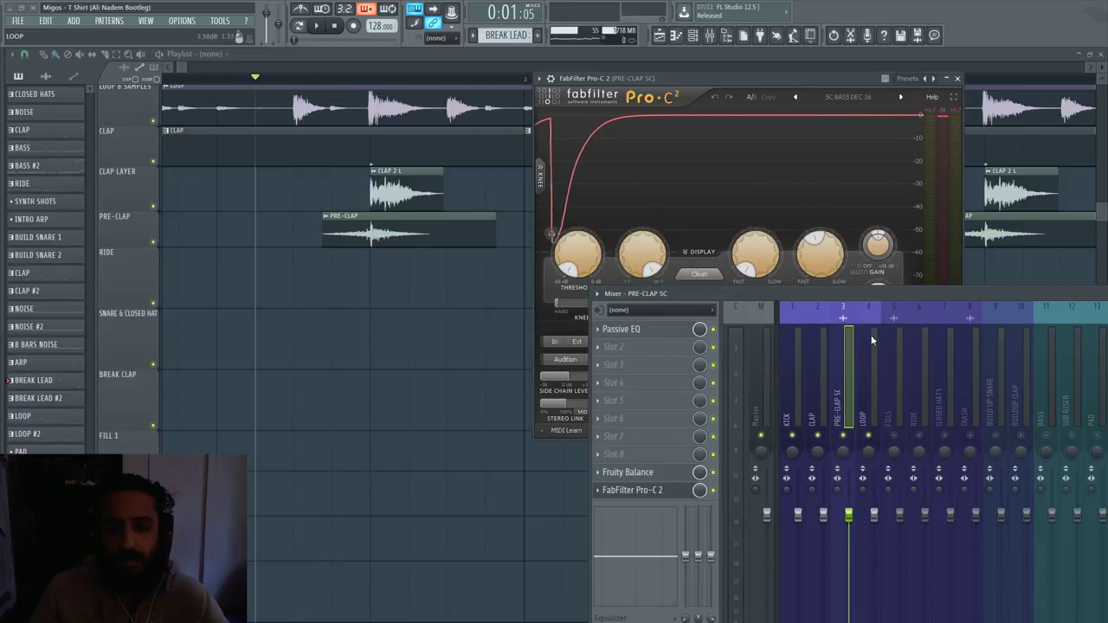
{"action": "scroll", "coordinate": [354, 275], "scroll_direction": "down", "scroll_amount": 2}
{"action": "scroll", "coordinate": [353, 276], "scroll_direction": "down", "scroll_amount": 2}
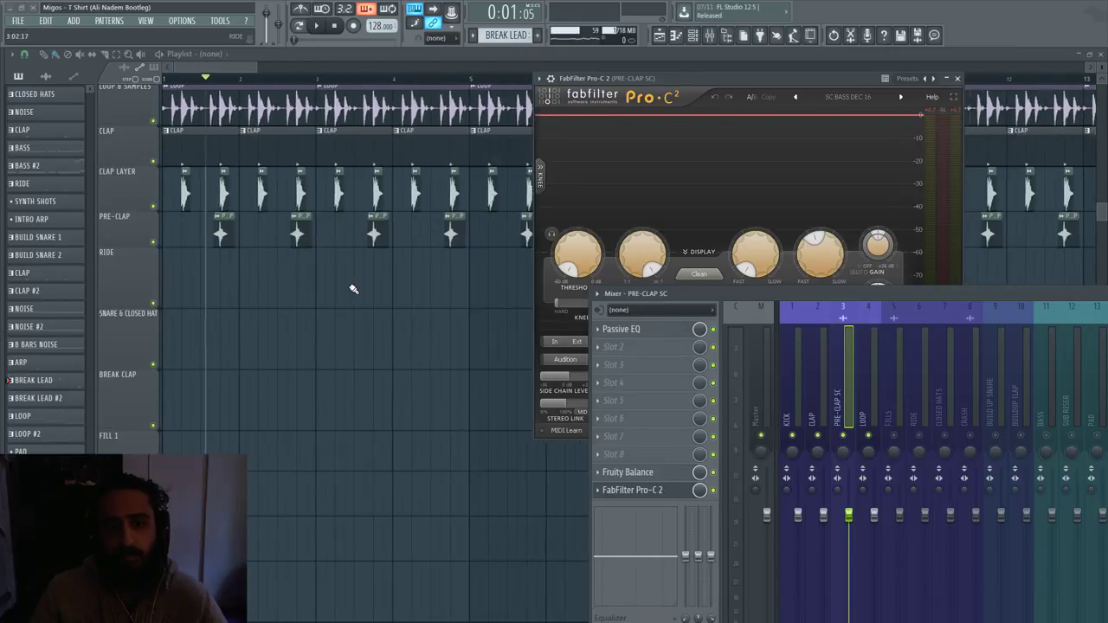
{"action": "scroll", "coordinate": [309, 384], "scroll_direction": "up", "scroll_amount": 3}
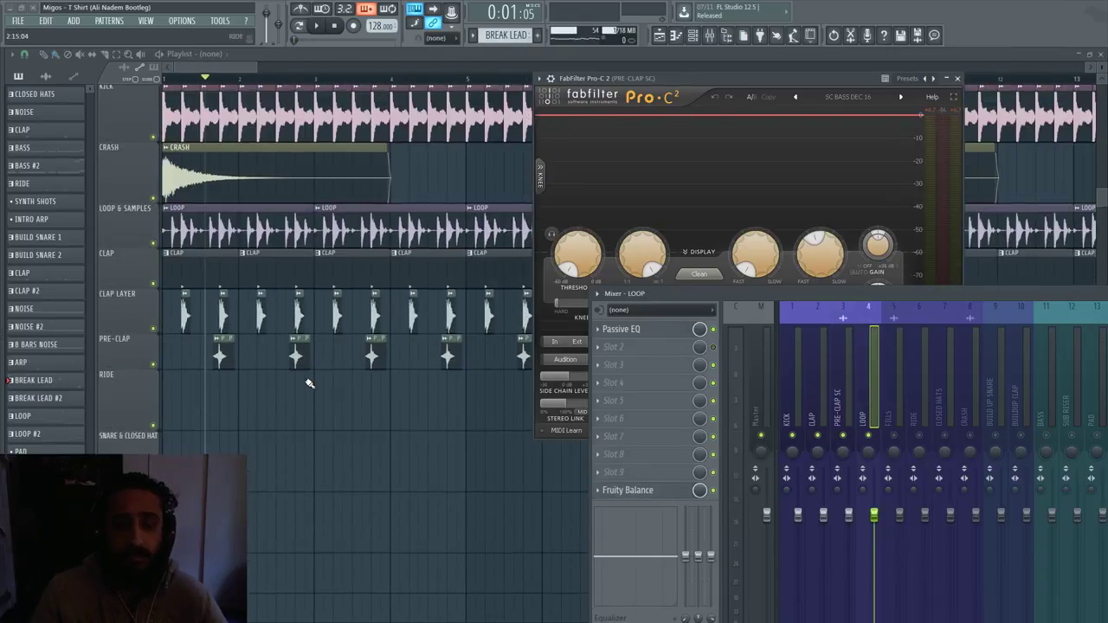
{"action": "scroll", "coordinate": [346, 359], "scroll_direction": "down", "scroll_amount": 3}
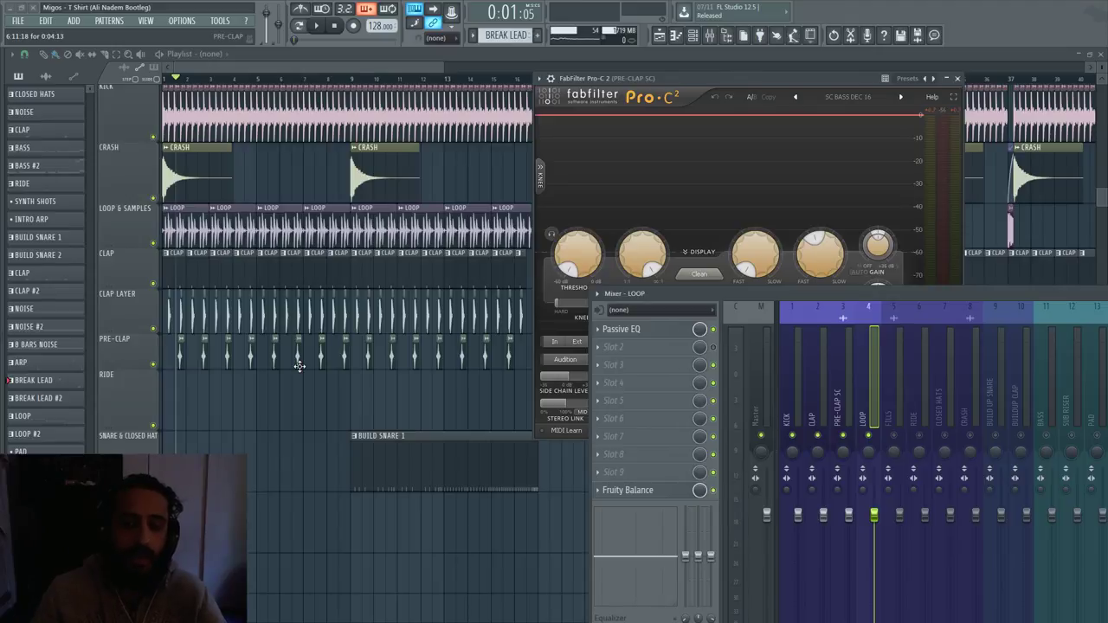
- Review the effect chains of the PRE-CLAP SC, CLAP and LOOP mixer tracks by switching between them
{"action": "left_click", "coordinate": [838, 394]}
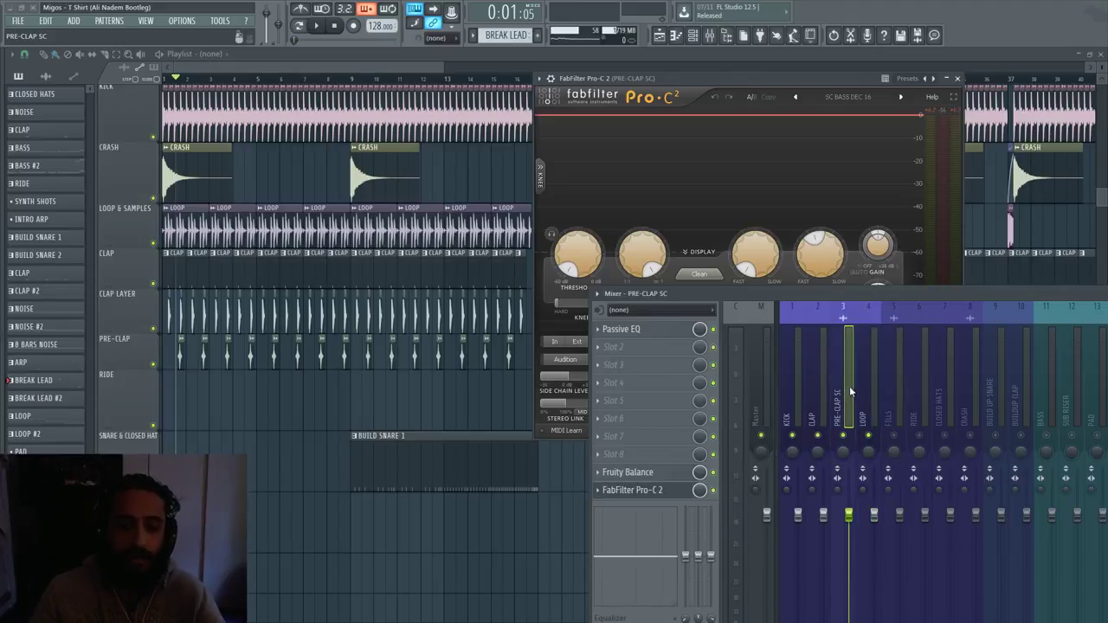
{"action": "left_click", "coordinate": [861, 386]}
{"action": "left_click", "coordinate": [835, 381]}
{"action": "left_click", "coordinate": [818, 379]}
{"action": "left_click", "coordinate": [838, 379]}
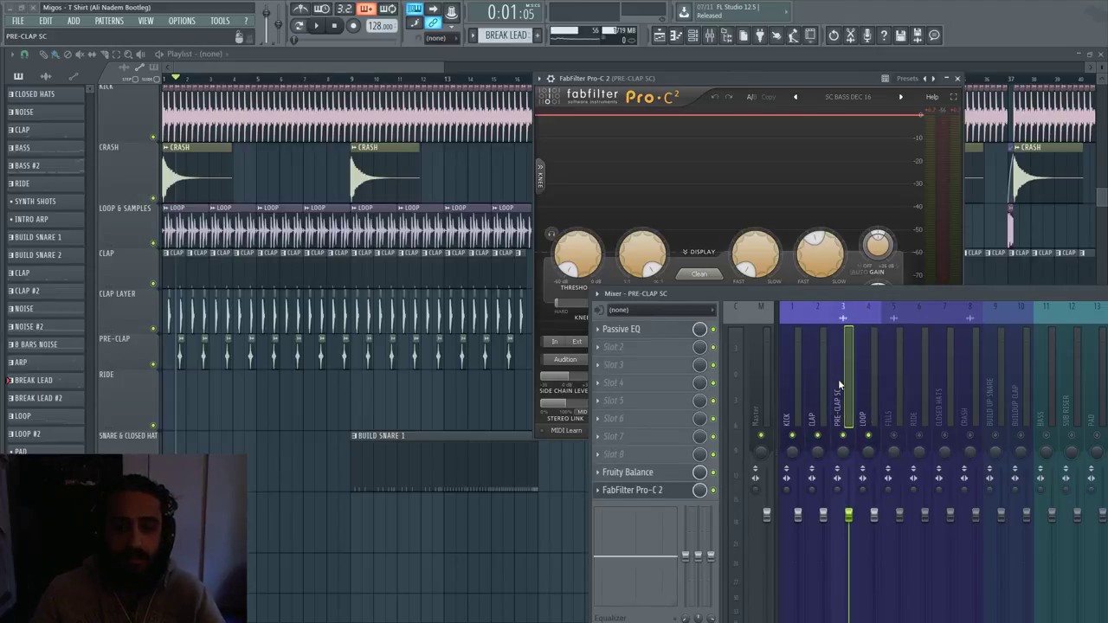
{"action": "left_click", "coordinate": [857, 381]}
{"action": "left_click", "coordinate": [846, 385]}
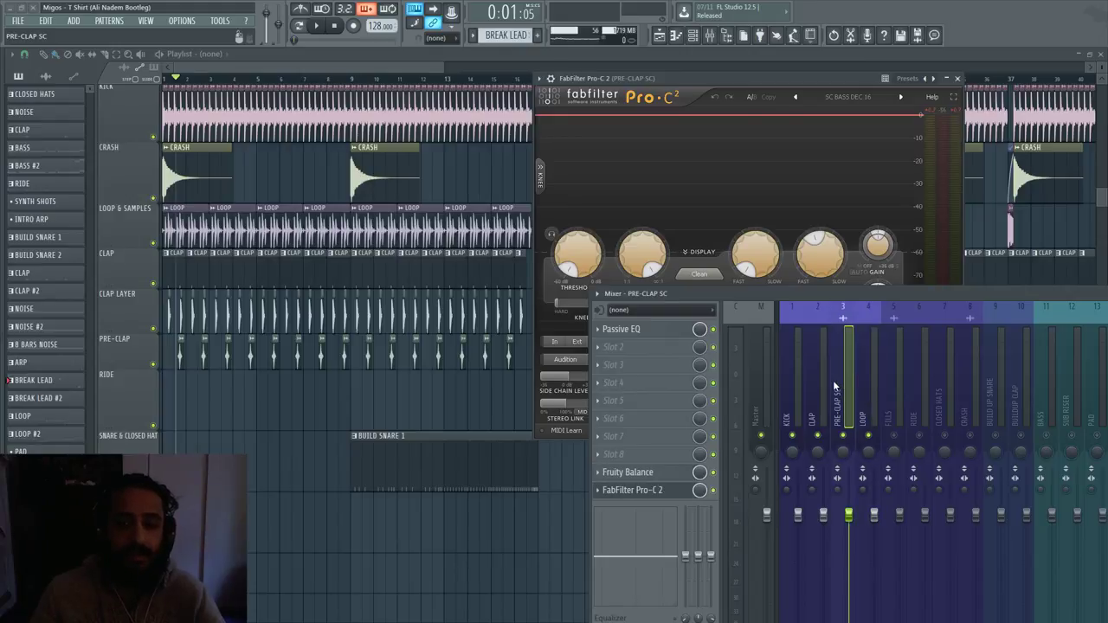
{"action": "left_click", "coordinate": [872, 386]}
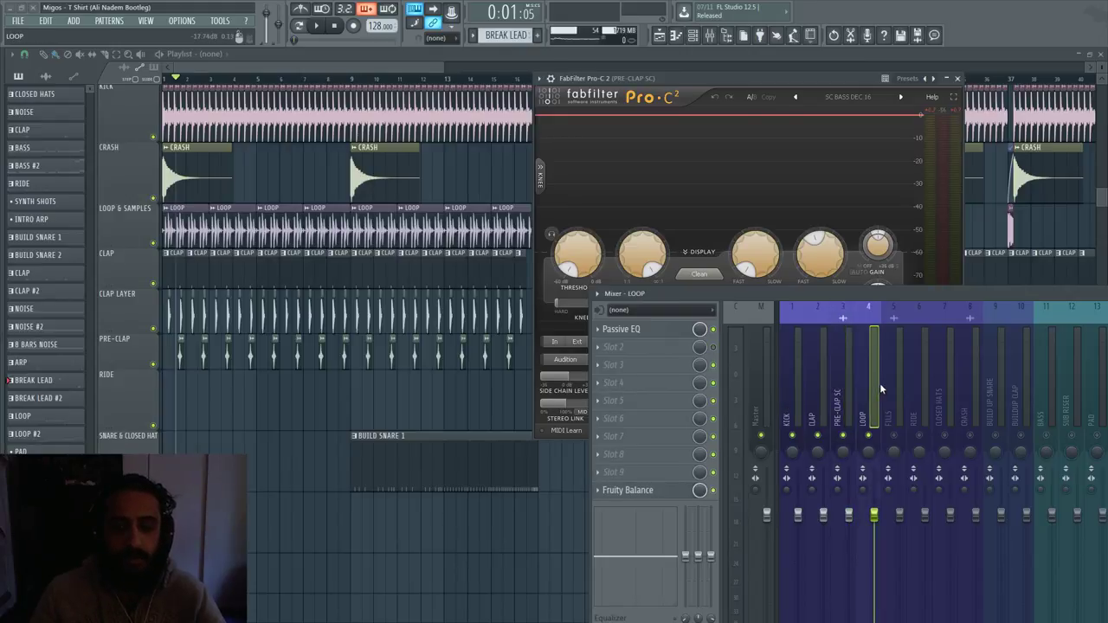
- Select the FILLS mixer track and examine the BASS SC sidechain automation clips on the SC 1 playlist track
{"action": "left_click", "coordinate": [883, 382]}
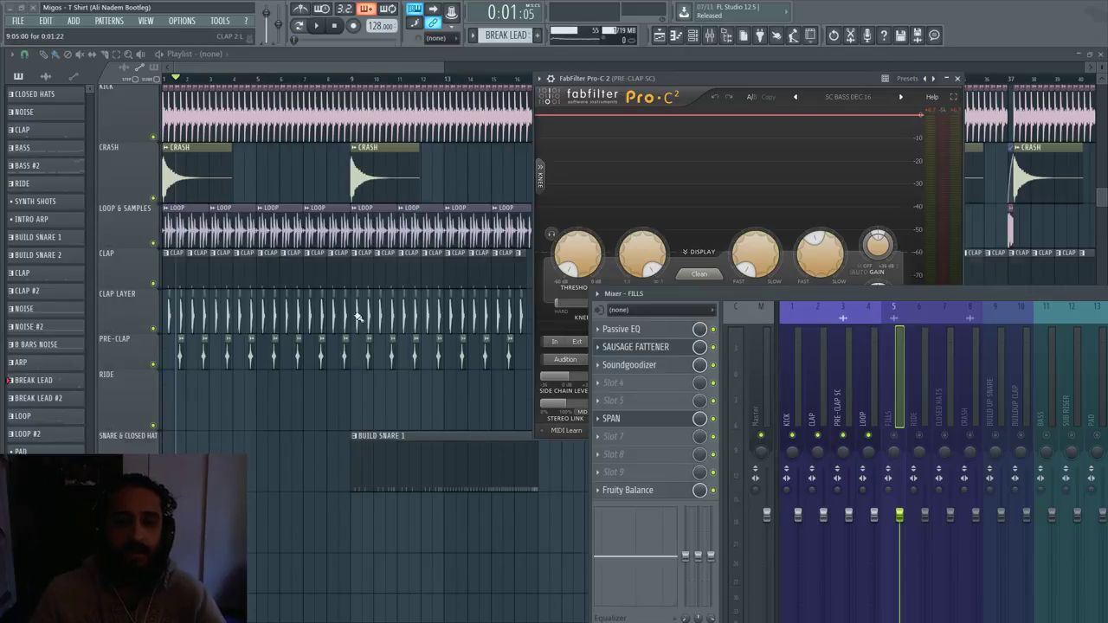
{"action": "scroll", "coordinate": [357, 317], "scroll_direction": "down", "scroll_amount": 10}
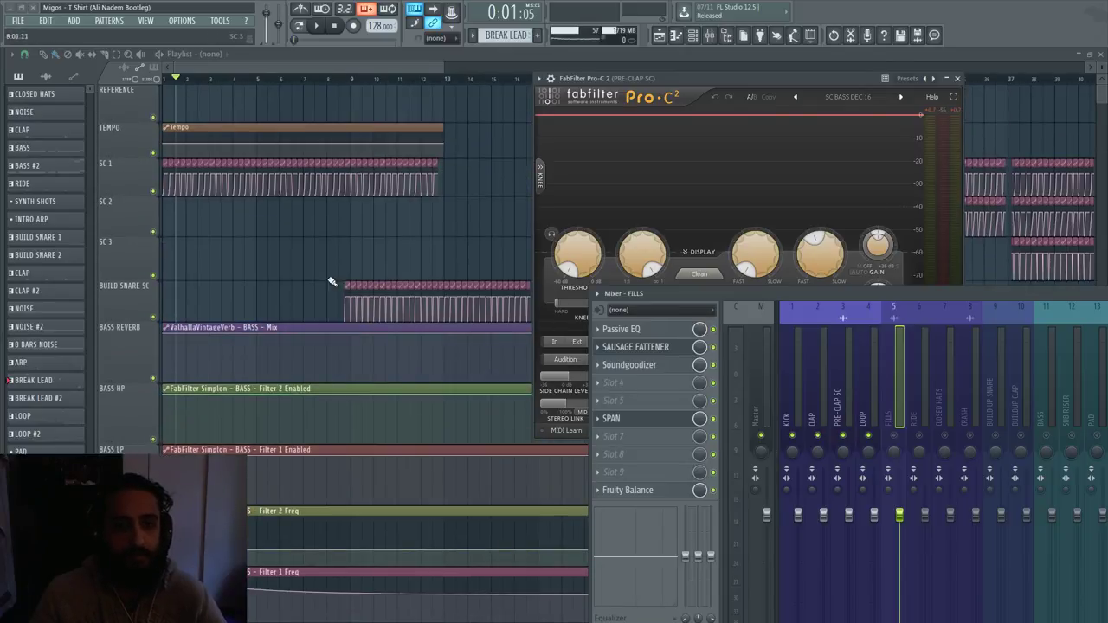
{"action": "scroll", "coordinate": [216, 249], "scroll_direction": "up", "scroll_amount": 5}
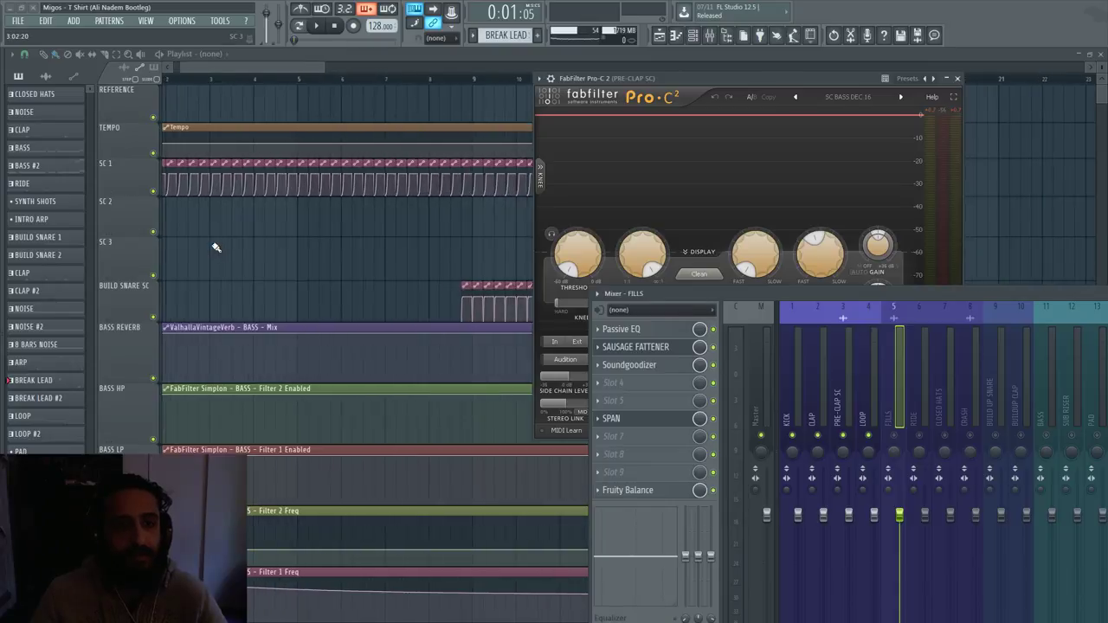
{"action": "left_click", "coordinate": [182, 68]}
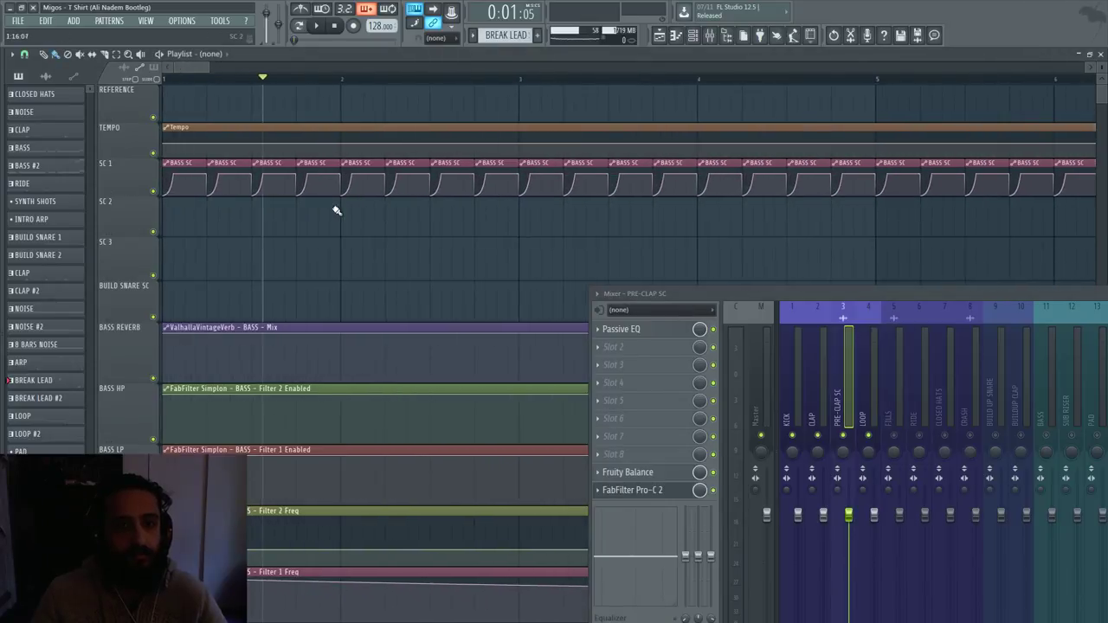
{"action": "scroll", "coordinate": [368, 197], "scroll_direction": "down", "scroll_amount": 2}
{"action": "scroll", "coordinate": [507, 190], "scroll_direction": "down", "scroll_amount": 2}
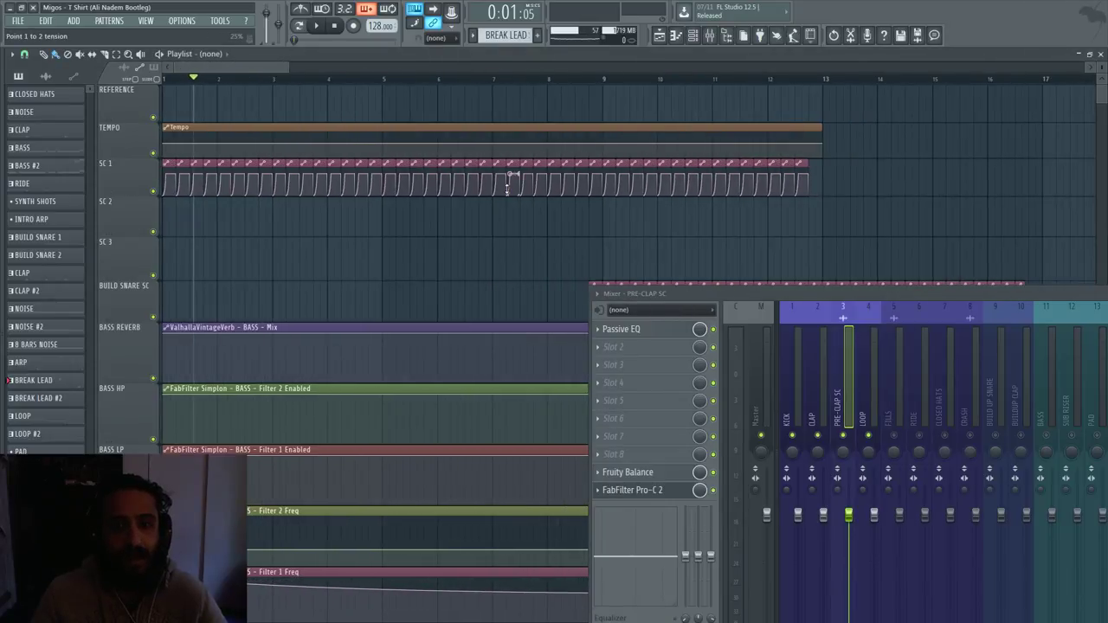
{"action": "scroll", "coordinate": [476, 199], "scroll_direction": "down", "scroll_amount": 2}
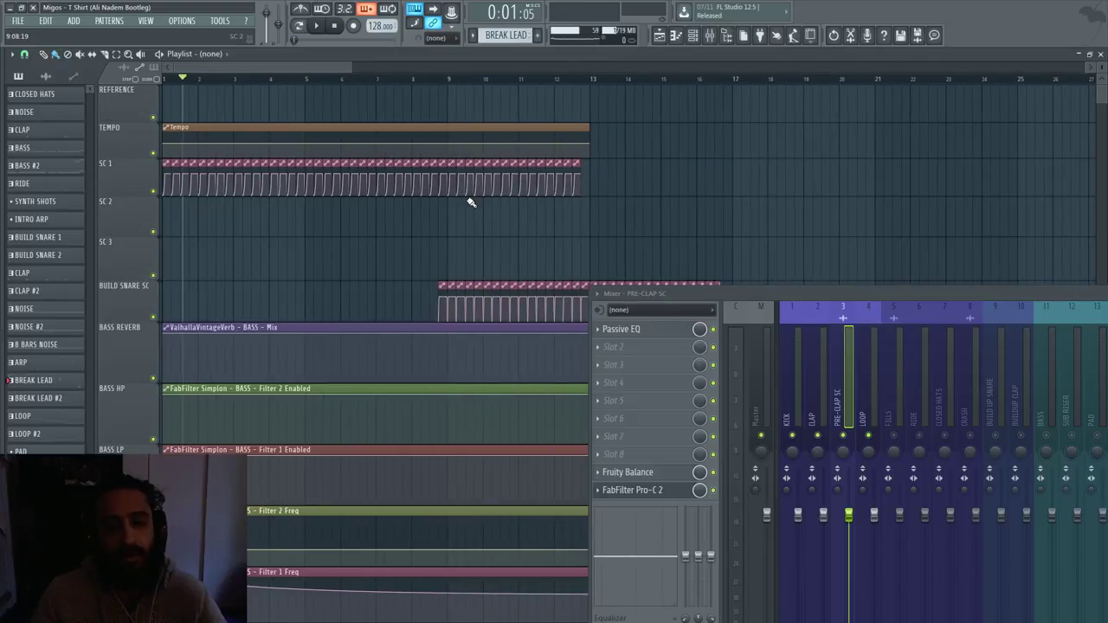
- Compare the BUILD SNARE SC volume automation curves with the BASS SC curves around bar 9, moving the mixer clear of the clips
{"action": "scroll", "coordinate": [470, 204], "scroll_direction": "down", "scroll_amount": 4}
{"action": "scroll", "coordinate": [458, 192], "scroll_direction": "down", "scroll_amount": 2}
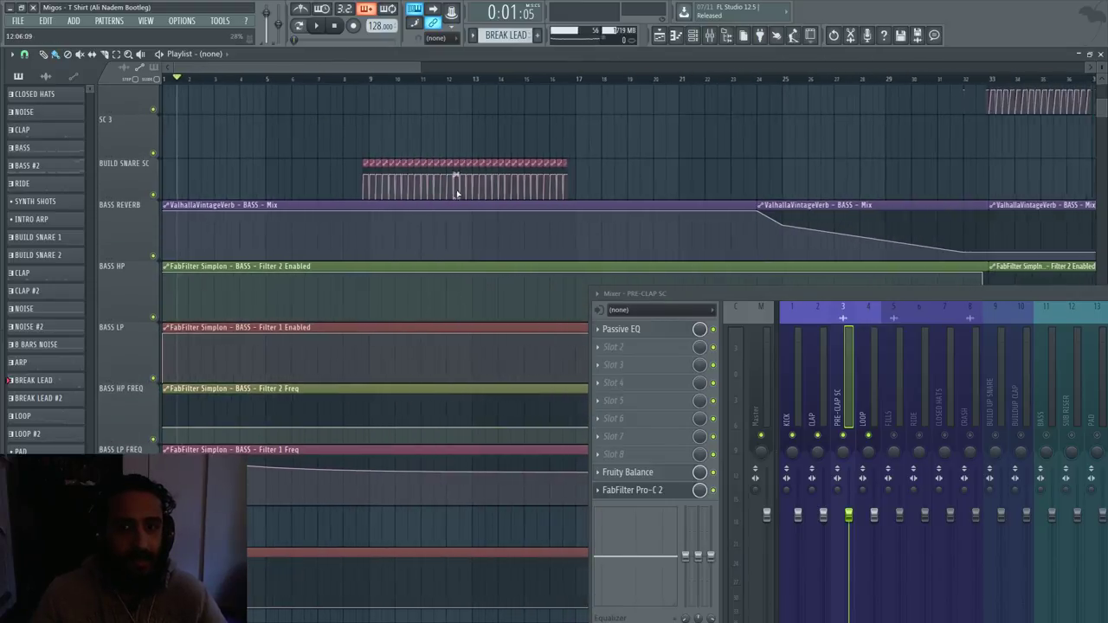
{"action": "scroll", "coordinate": [459, 192], "scroll_direction": "up", "scroll_amount": 2}
{"action": "scroll", "coordinate": [459, 193], "scroll_direction": "up", "scroll_amount": 1}
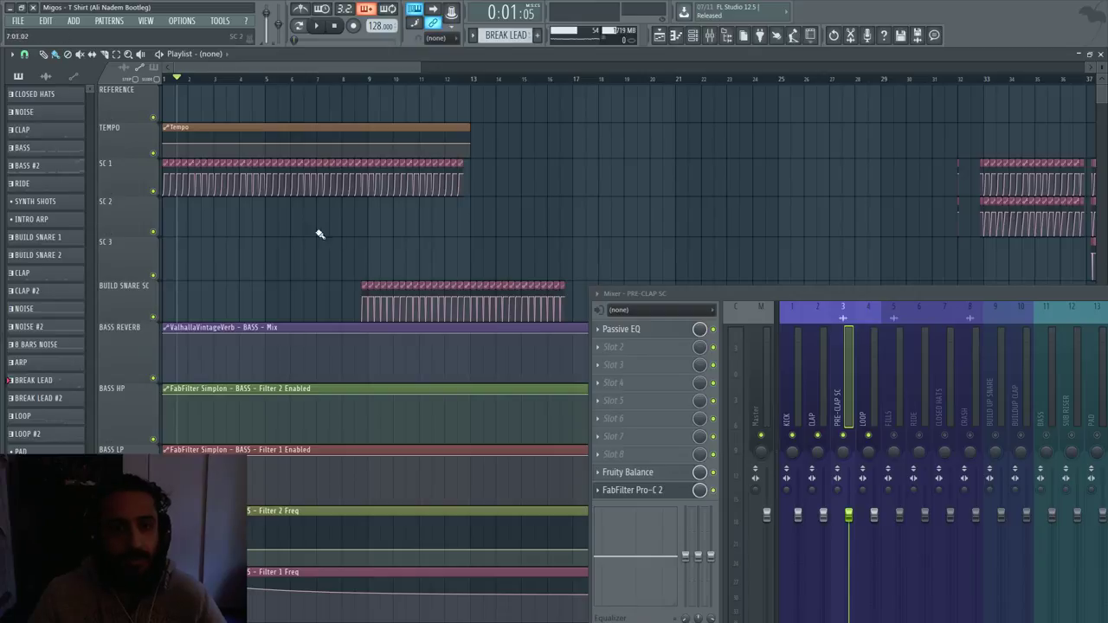
{"action": "scroll", "coordinate": [354, 248], "scroll_direction": "up", "scroll_amount": 6}
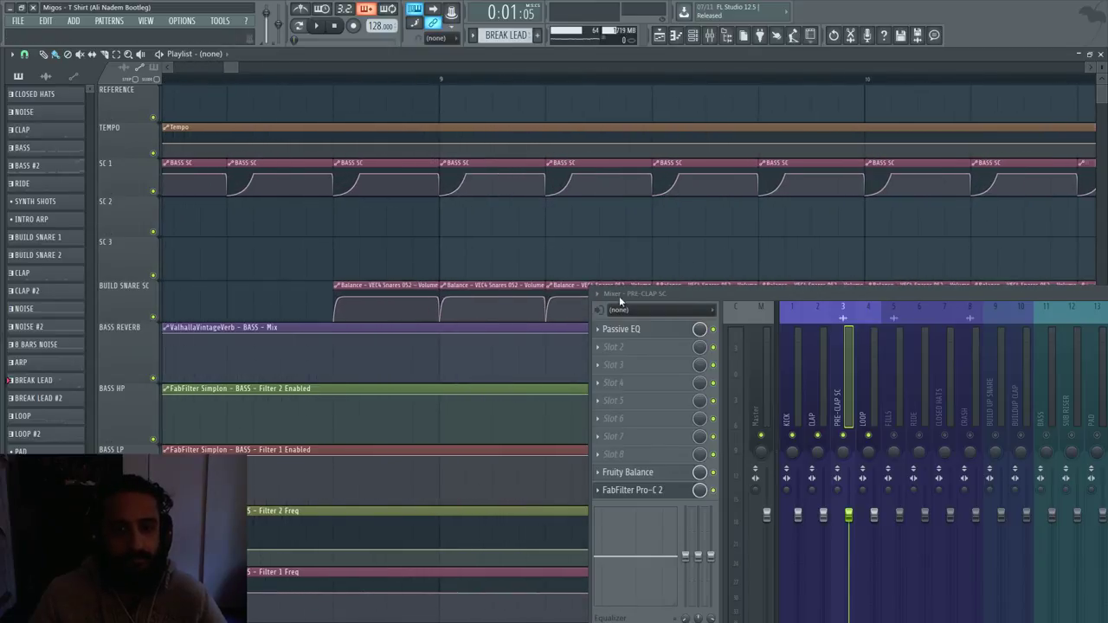
{"action": "left_click_drag", "start_coordinate": [620, 300], "coordinate": [644, 458]}
{"action": "scroll", "coordinate": [563, 305], "scroll_direction": "down", "scroll_amount": 4}
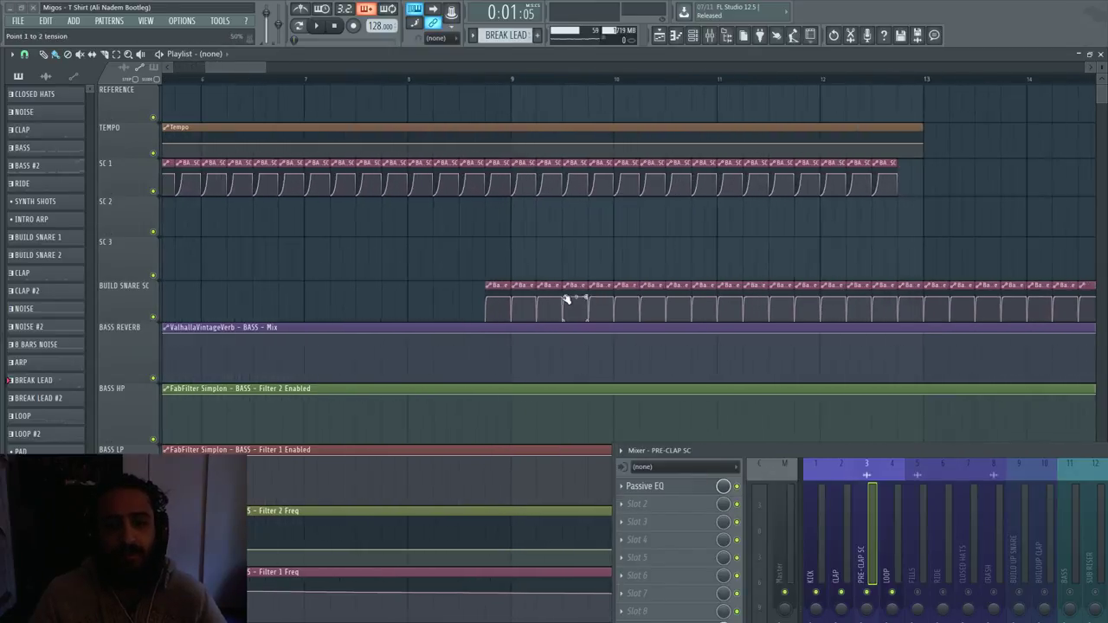
{"action": "scroll", "coordinate": [554, 301], "scroll_direction": "up", "scroll_amount": 3}
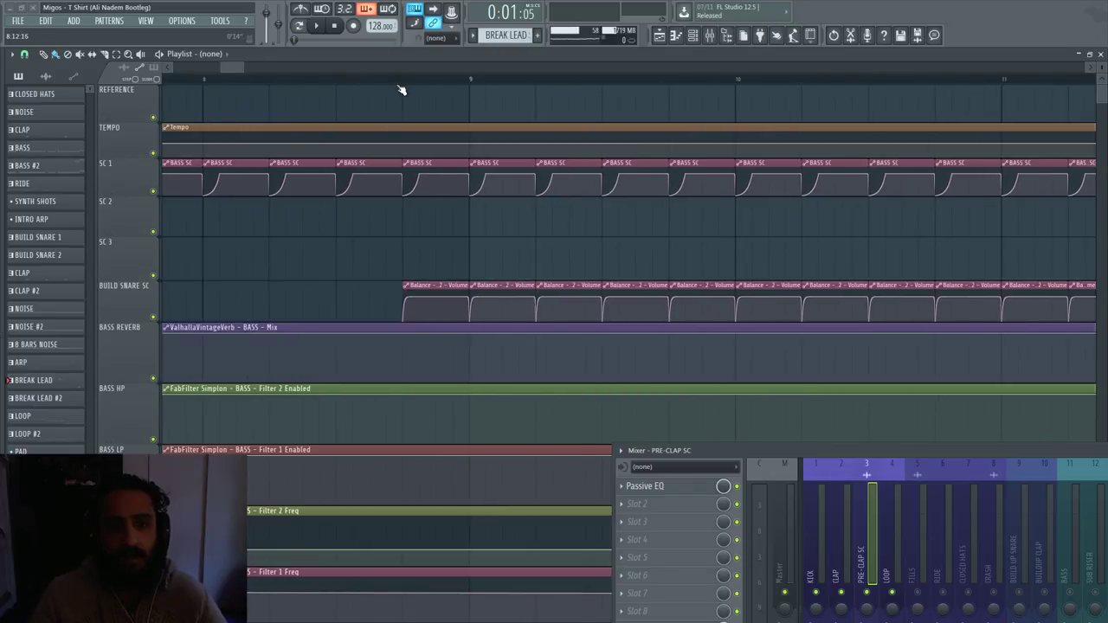
- Scrub the playhead across the first BUILD SNARE SC clip and briefly play from one beat before it
{"action": "left_click_drag", "start_coordinate": [403, 81], "coordinate": [471, 86]}
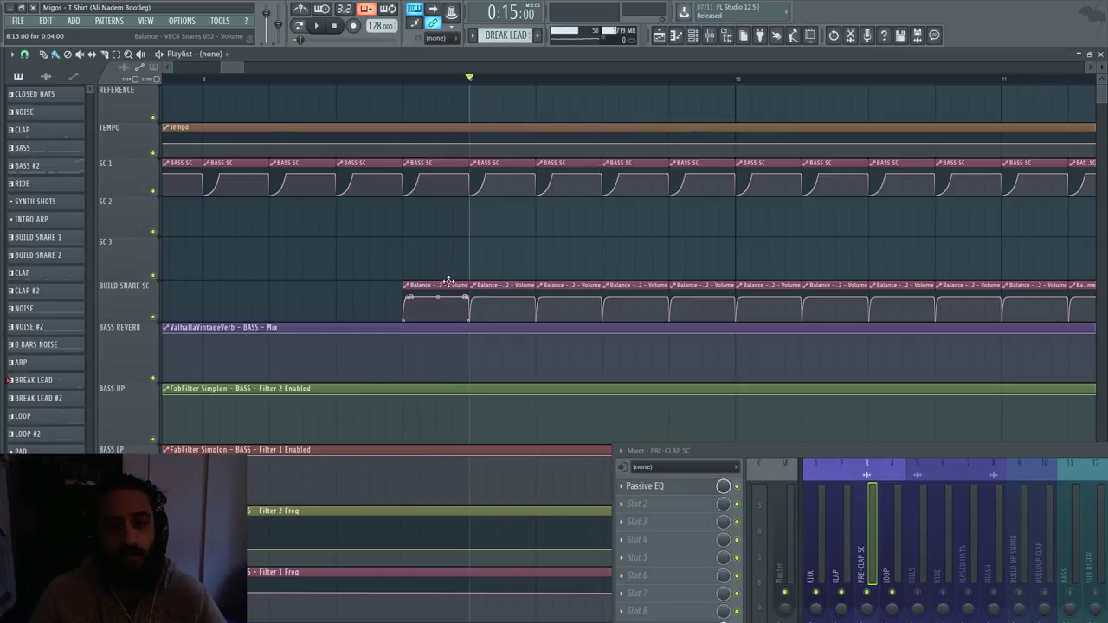
{"action": "scroll", "coordinate": [446, 279], "scroll_direction": "up", "scroll_amount": 5}
{"action": "left_click_drag", "start_coordinate": [339, 82], "coordinate": [391, 86]}
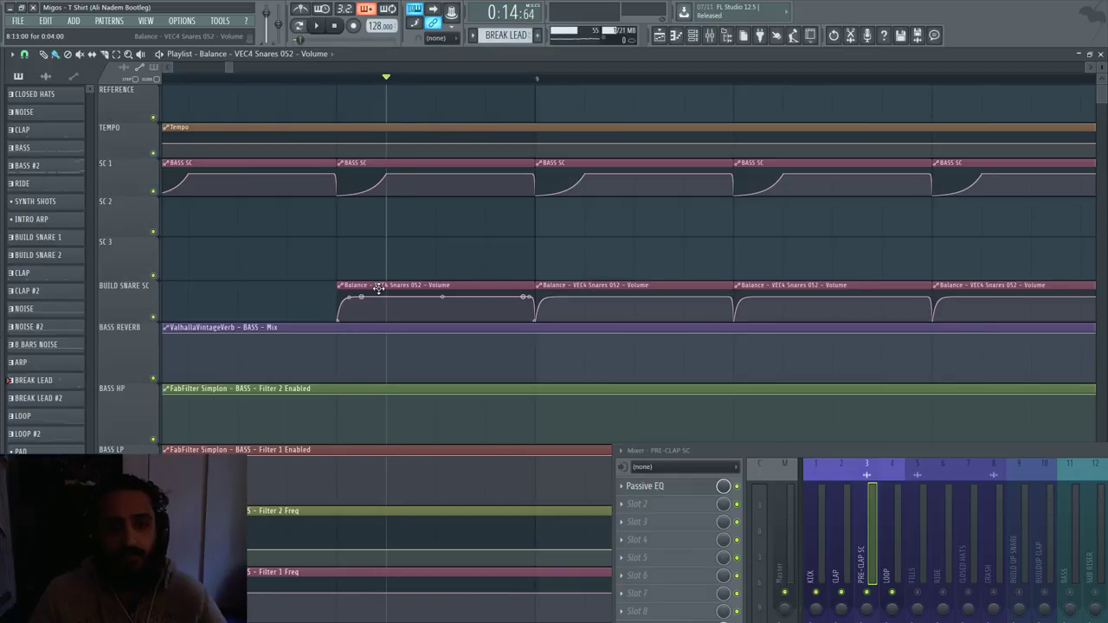
{"action": "scroll", "coordinate": [384, 90], "scroll_direction": "down", "scroll_amount": 3}
{"action": "left_click", "coordinate": [275, 83]}
{"action": "key", "text": "space"}
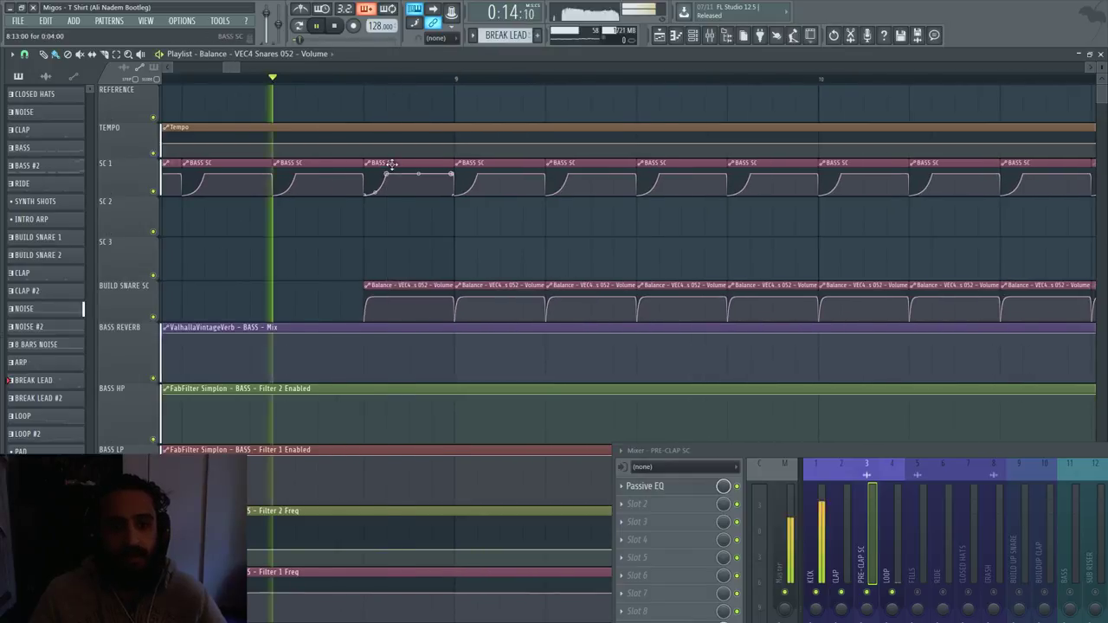
{"action": "key", "text": "space"}
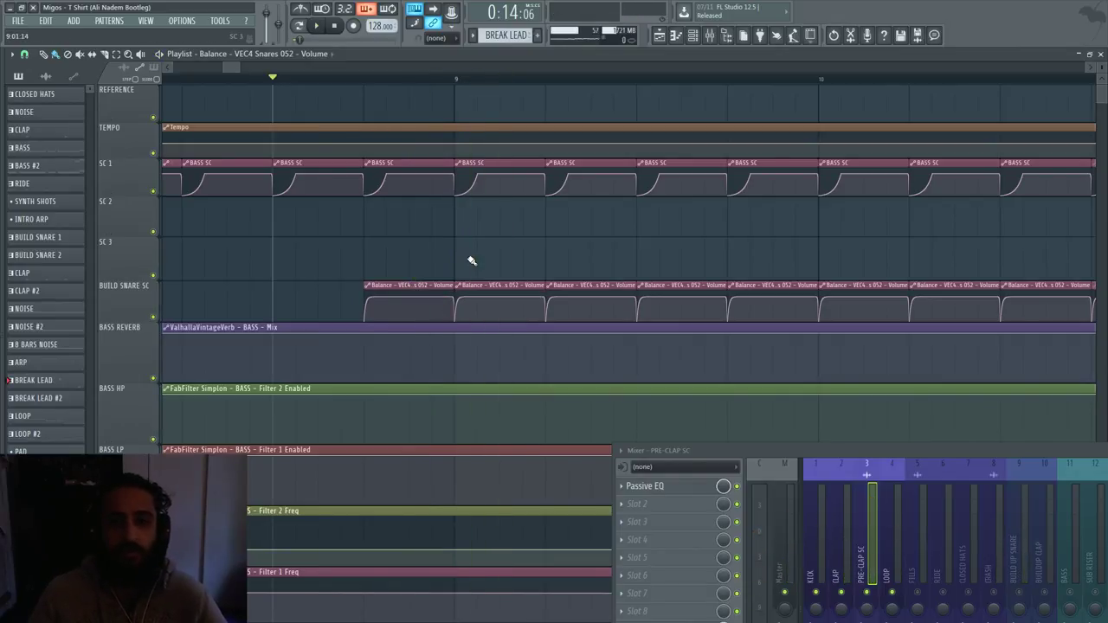
- Find the BASS SC #2 and OTHER SC #2 clips just before bar 33 and place the playhead within them
{"action": "scroll", "coordinate": [472, 260], "scroll_direction": "down", "scroll_amount": 4}
{"action": "scroll", "coordinate": [428, 277], "scroll_direction": "up", "scroll_amount": 4}
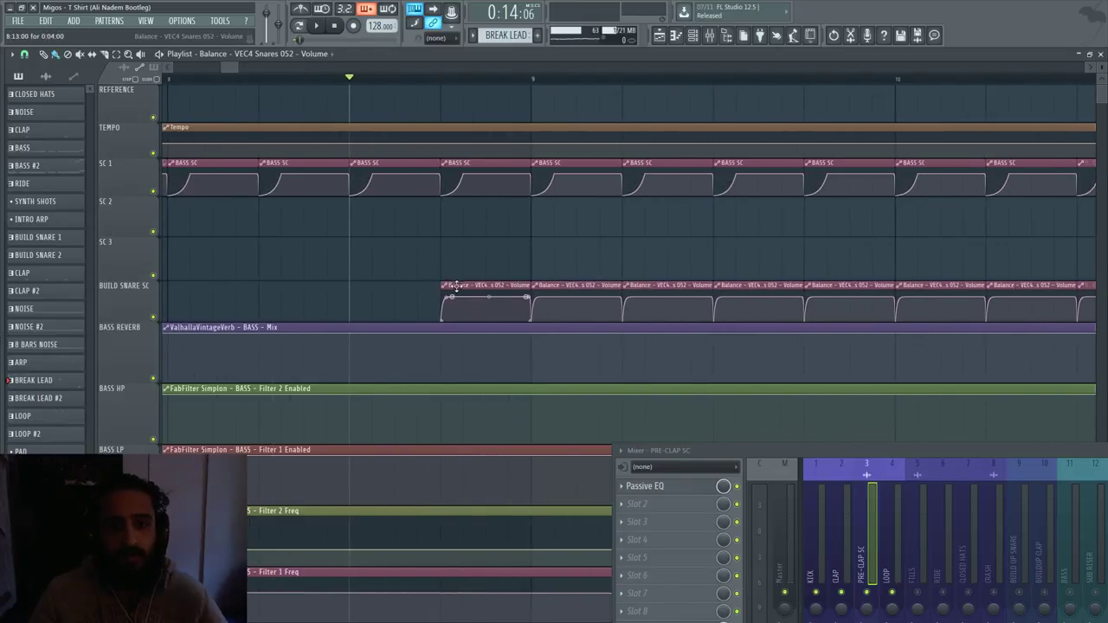
{"action": "scroll", "coordinate": [458, 280], "scroll_direction": "down", "scroll_amount": 8}
{"action": "scroll", "coordinate": [735, 297], "scroll_direction": "right", "scroll_amount": 6}
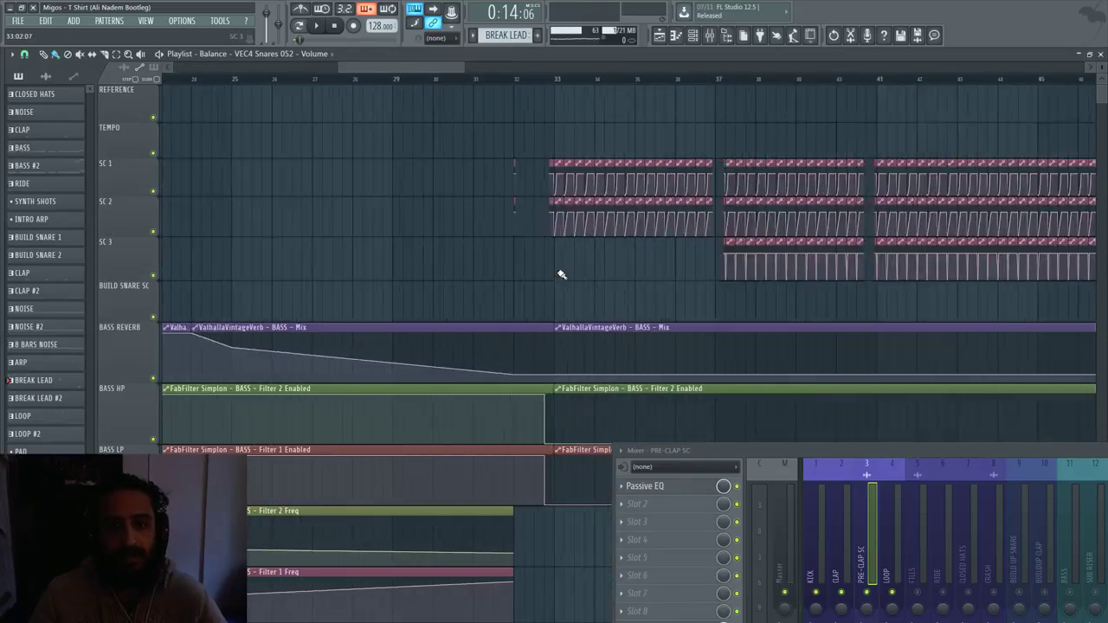
{"action": "scroll", "coordinate": [561, 275], "scroll_direction": "up", "scroll_amount": 6}
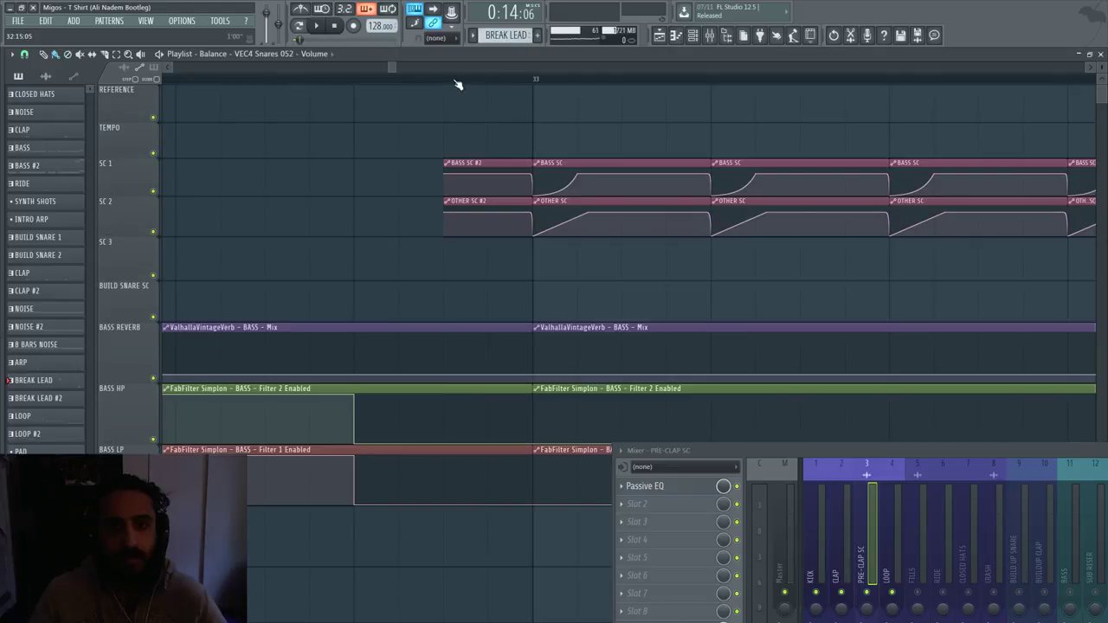
{"action": "left_click_drag", "start_coordinate": [458, 85], "coordinate": [518, 90]}
{"action": "left_click", "coordinate": [446, 81]}
{"action": "left_click", "coordinate": [485, 81]}
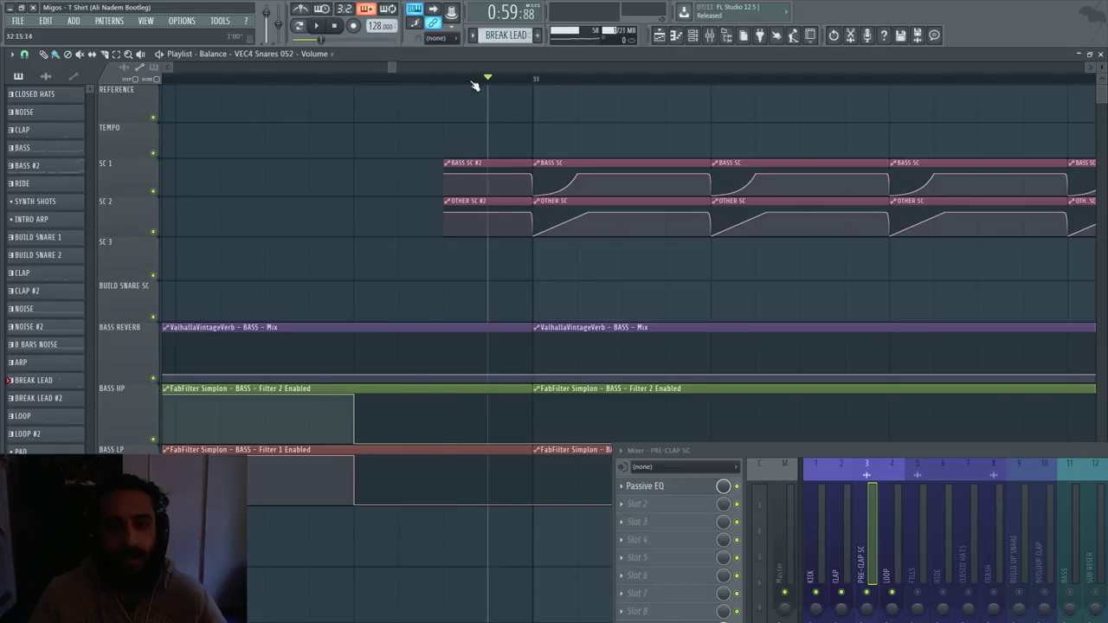
- Delete the BASS SC #2 and OTHER SC #2 clips, undo the deletion, and scrub the playhead from them past bar 33
{"action": "right_click", "coordinate": [494, 180]}
{"action": "right_click", "coordinate": [499, 218]}
{"action": "key", "text": "ctrl+z"}
{"action": "mouse_move", "coordinate": [445, 81]}
{"action": "left_mouse_down"}
{"action": "mouse_move", "coordinate": [896, 100]}
{"action": "mouse_move", "coordinate": [583, 80]}
{"action": "mouse_move", "coordinate": [662, 110]}
{"action": "left_mouse_up"}
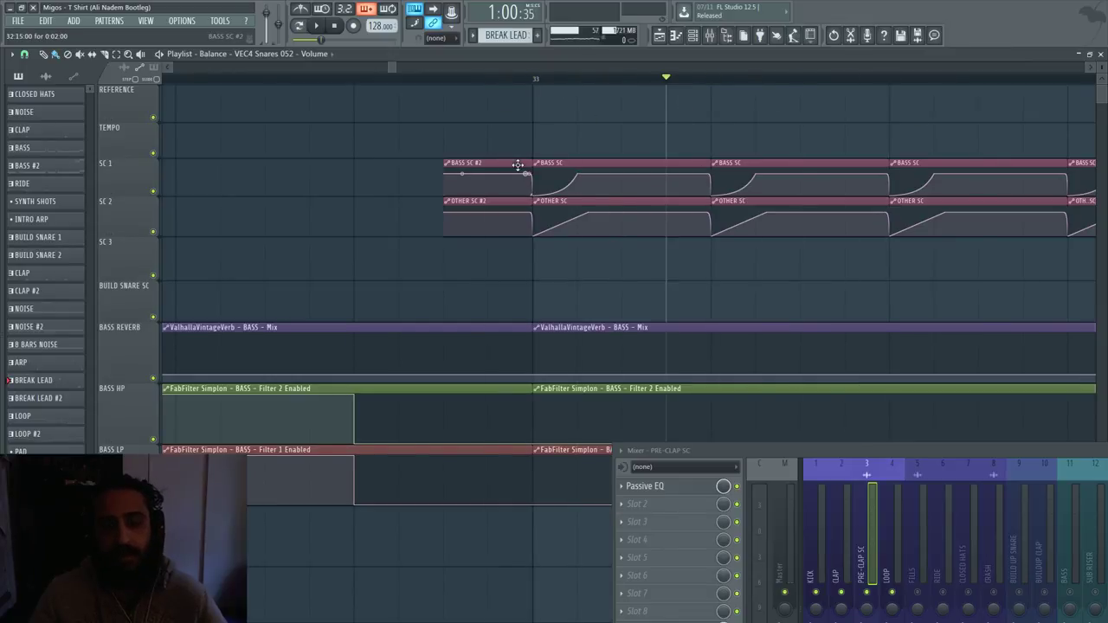
- Look over the automation tracks across the arrangement and the drum, fill and brass clips around the drop at bar 33
{"action": "scroll", "coordinate": [321, 268], "scroll_direction": "down", "scroll_amount": 5}
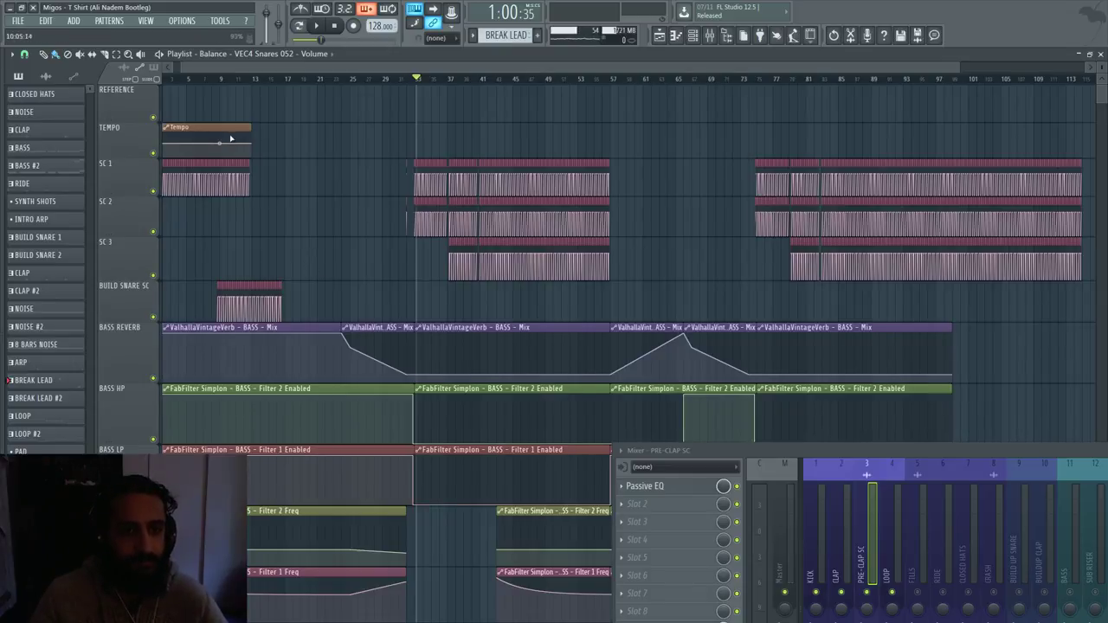
{"action": "left_click_drag", "start_coordinate": [259, 67], "coordinate": [250, 68]}
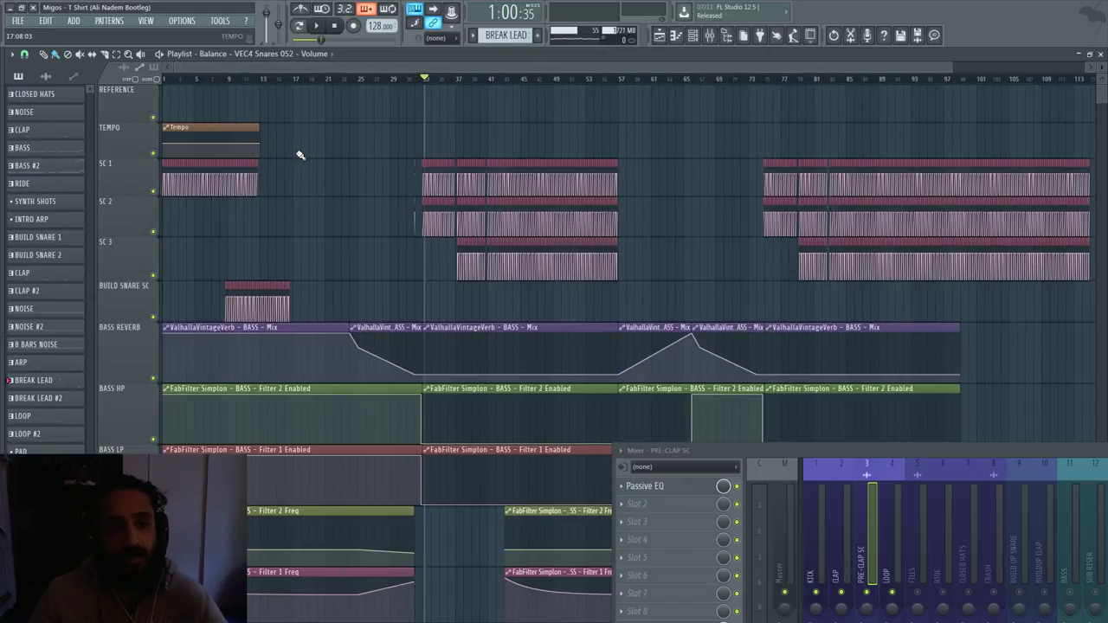
{"action": "scroll", "coordinate": [301, 155], "scroll_direction": "down", "scroll_amount": 3}
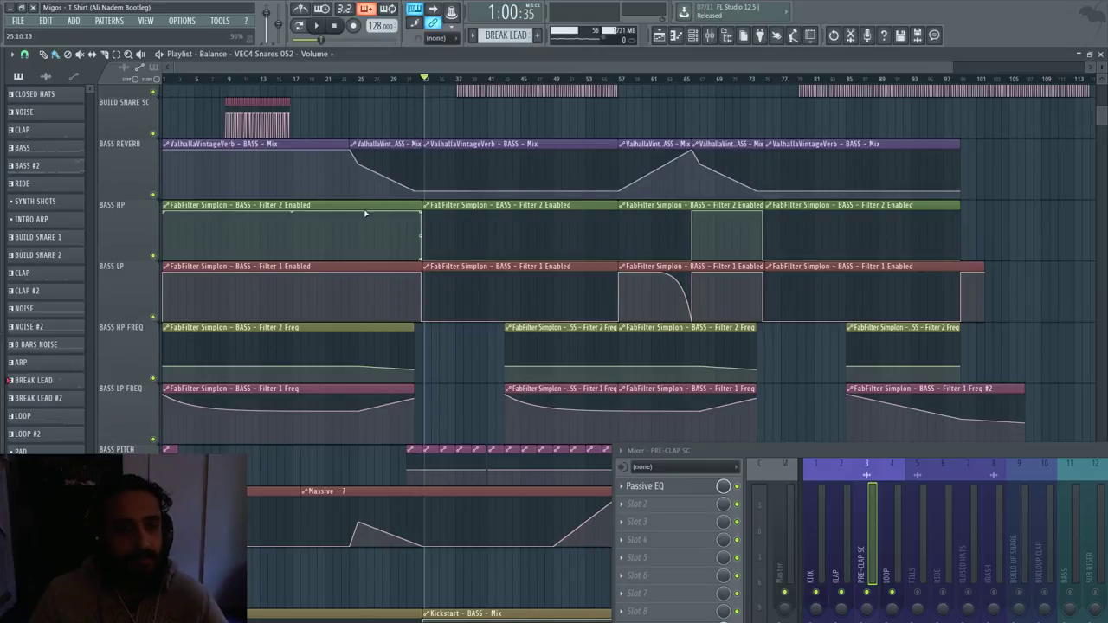
{"action": "scroll", "coordinate": [614, 248], "scroll_direction": "down", "scroll_amount": 10}
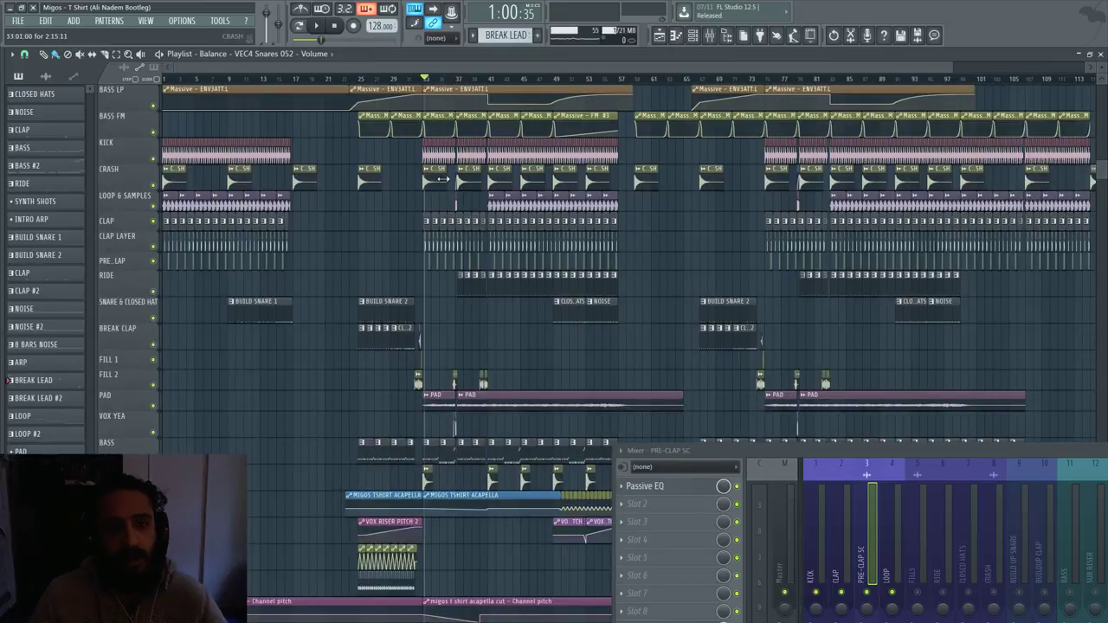
{"action": "scroll", "coordinate": [442, 179], "scroll_direction": "up", "scroll_amount": 3}
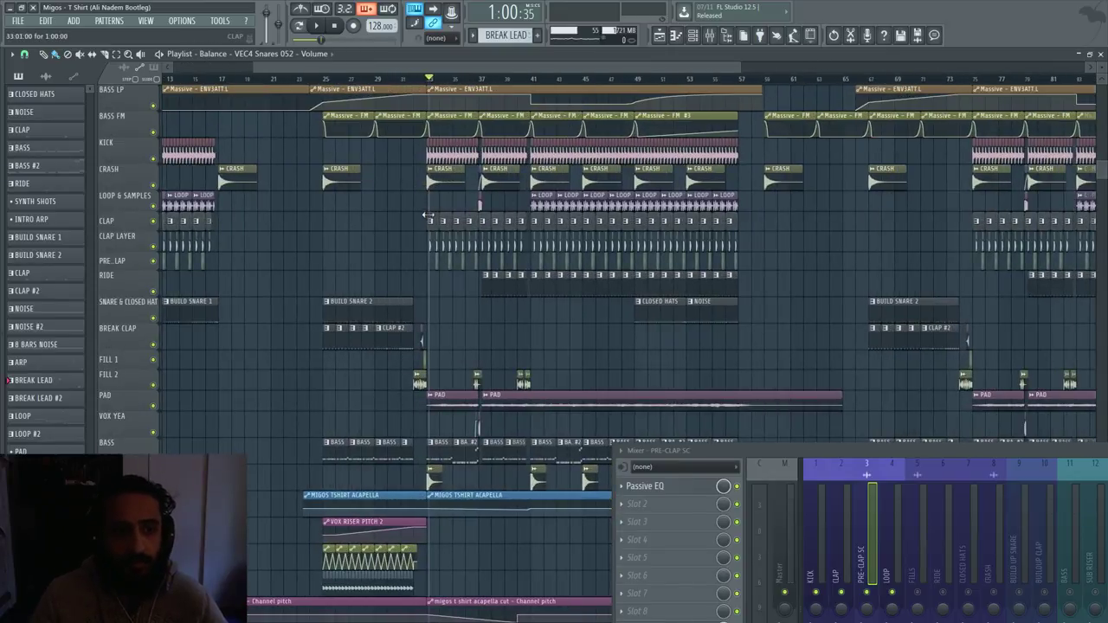
{"action": "scroll", "coordinate": [425, 222], "scroll_direction": "down", "scroll_amount": 1}
{"action": "scroll", "coordinate": [425, 229], "scroll_direction": "up", "scroll_amount": 6}
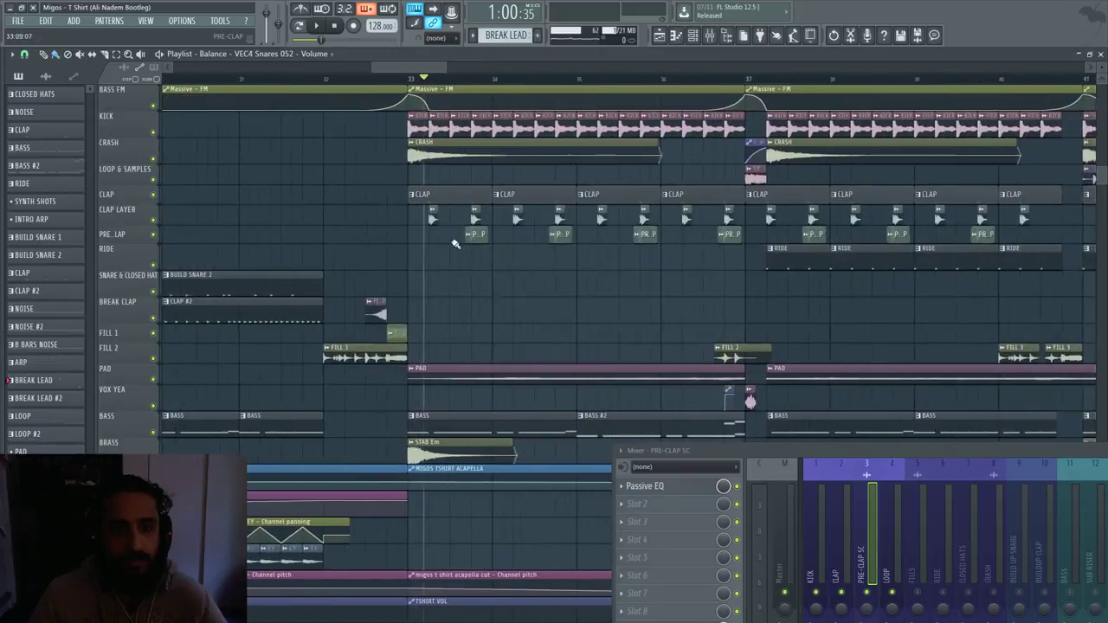
{"action": "scroll", "coordinate": [426, 238], "scroll_direction": "down", "scroll_amount": 4}
{"action": "scroll", "coordinate": [421, 230], "scroll_direction": "down", "scroll_amount": 4}
{"action": "scroll", "coordinate": [420, 230], "scroll_direction": "down", "scroll_amount": 2}
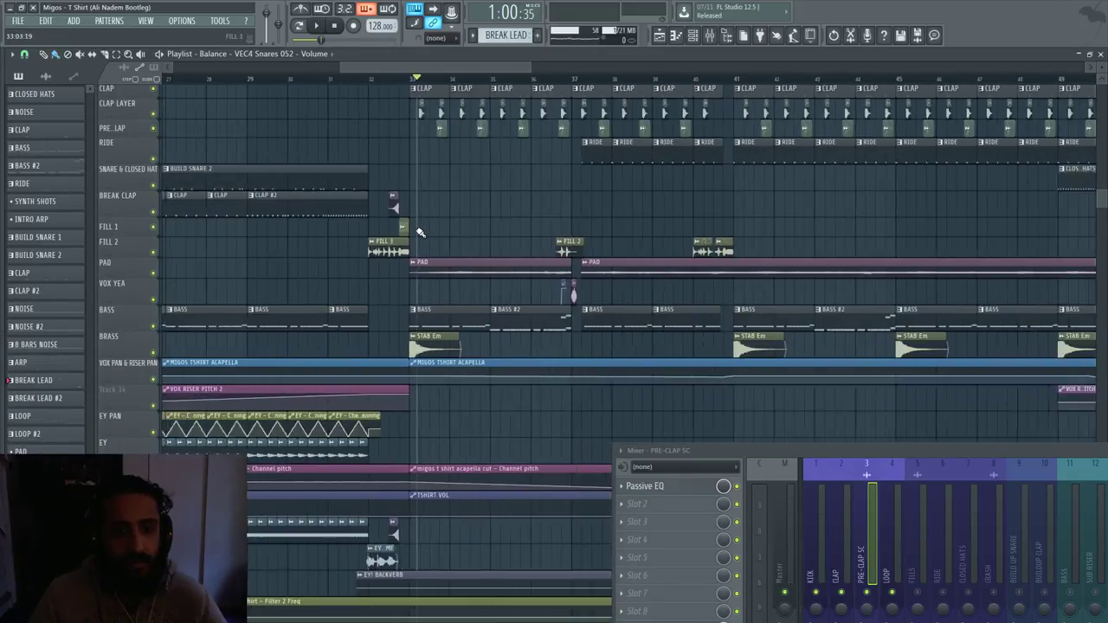
{"action": "scroll", "coordinate": [419, 232], "scroll_direction": "down", "scroll_amount": 3}
{"action": "scroll", "coordinate": [419, 232], "scroll_direction": "up", "scroll_amount": 2}
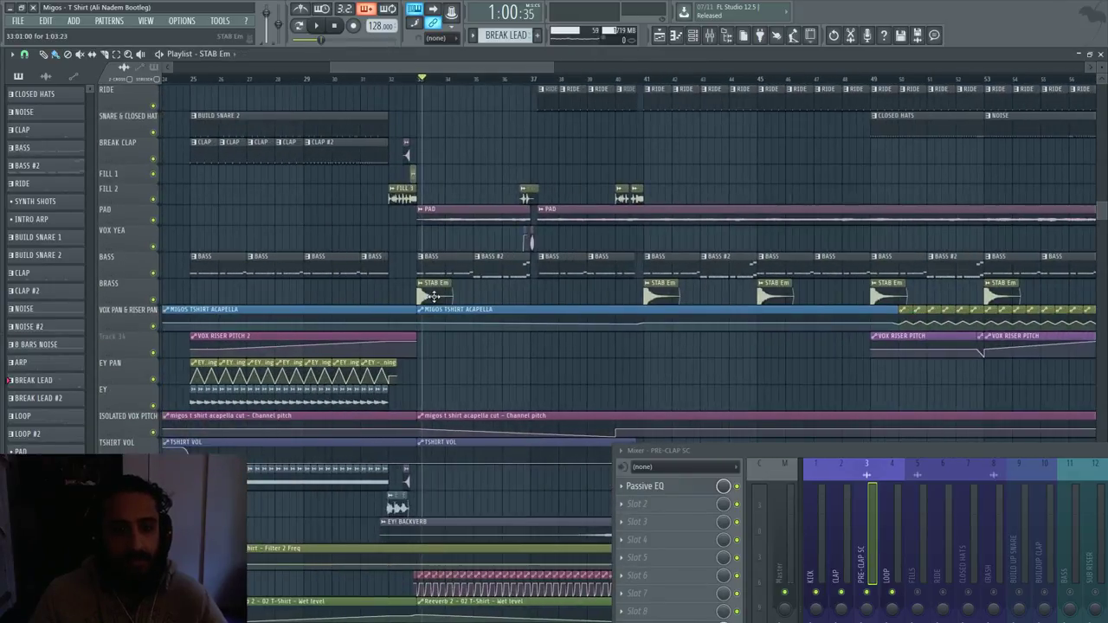
- Open the STAB Em sample from the BRASS track and bypass Passive EQ, FabFilter Saturn, Soundgoodizer and Guitar Rig 5 on BRASS SHOT
{"action": "double_click", "coordinate": [431, 293]}
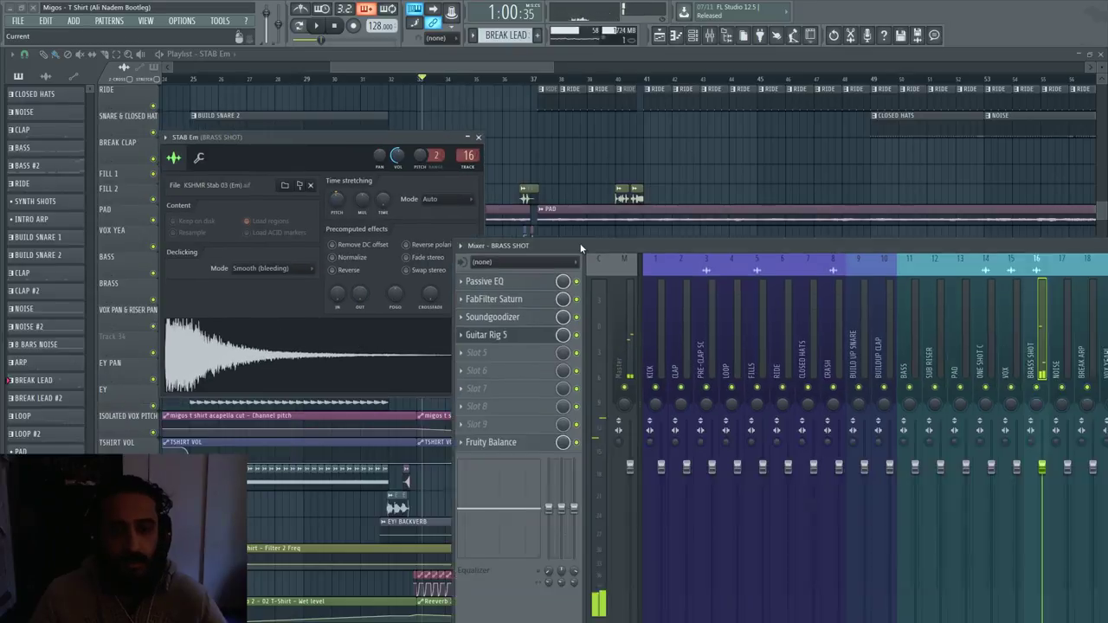
{"action": "left_click_drag", "start_coordinate": [581, 248], "coordinate": [557, 211]}
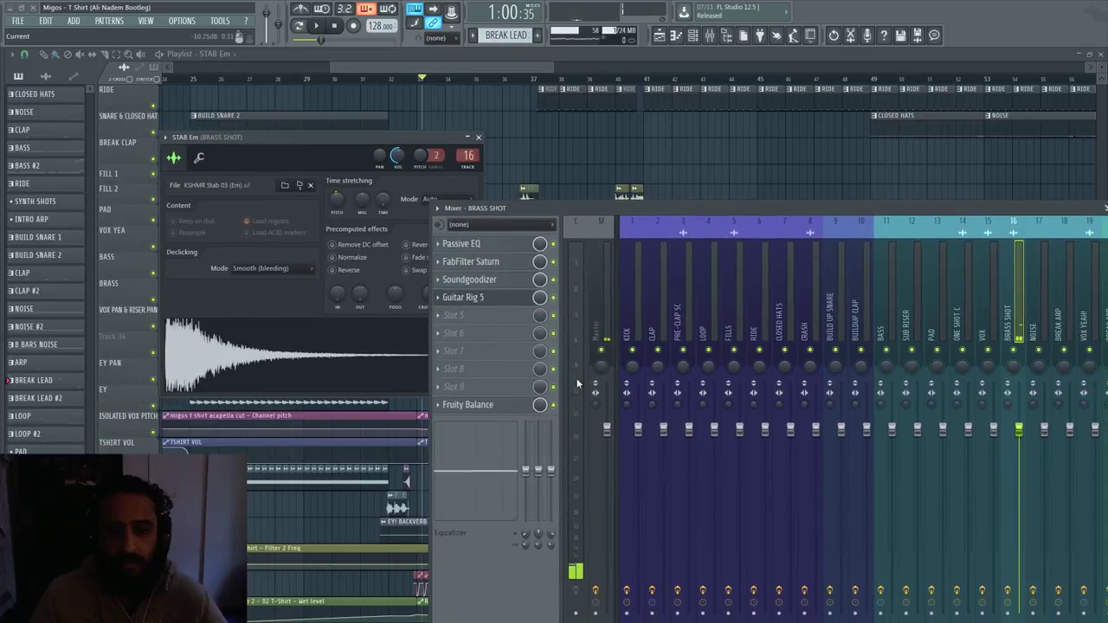
{"action": "left_click", "coordinate": [553, 243]}
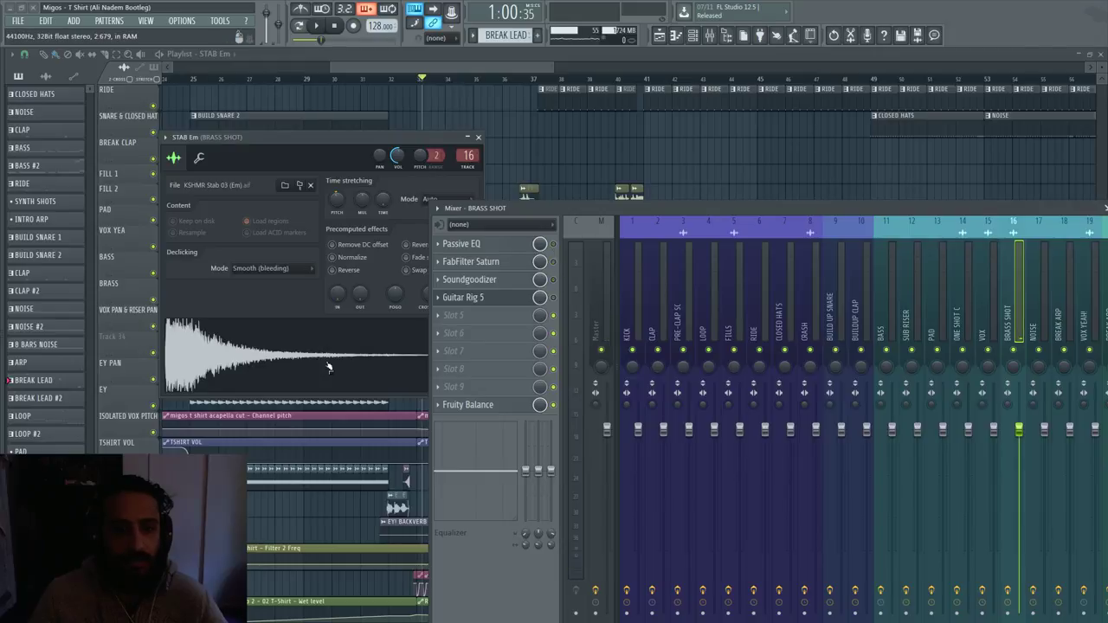
- Audition the stab while re-enabling Passive EQ, FabFilter Saturn, Soundgoodizer and Guitar Rig 5 one by one, and close the STAB Em window
{"action": "left_click", "coordinate": [555, 244]}
{"action": "left_click", "coordinate": [902, 257]}
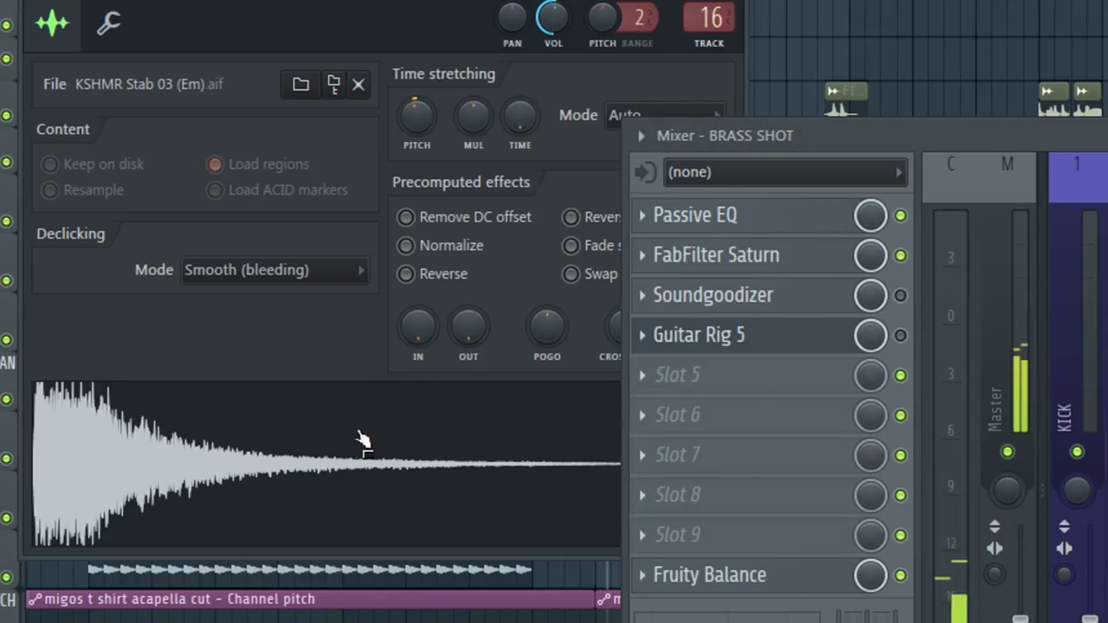
{"action": "left_click", "coordinate": [902, 295]}
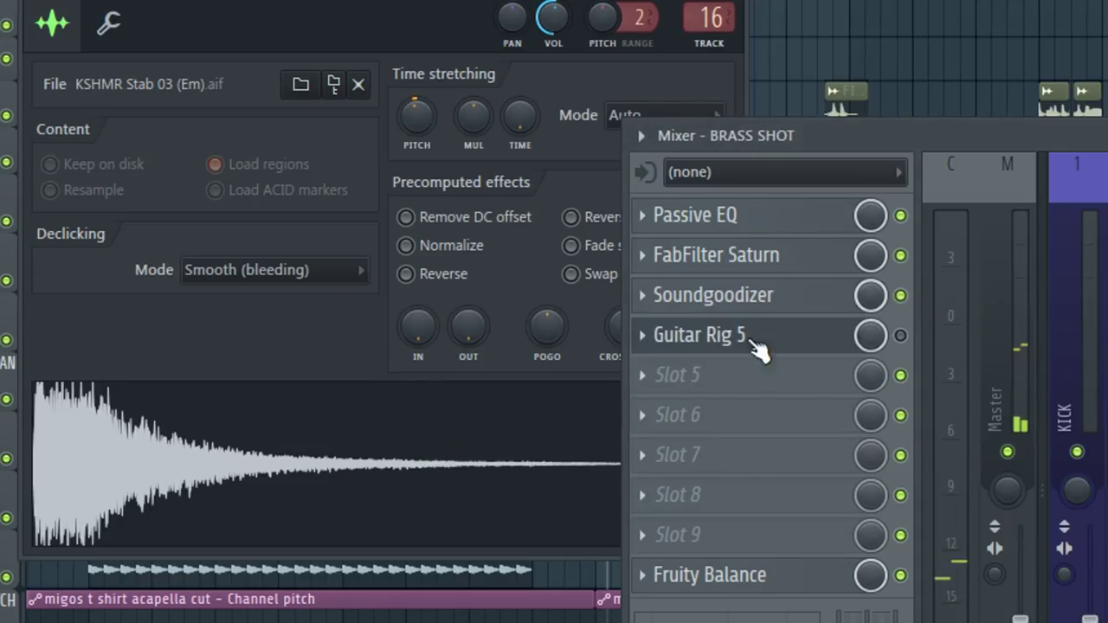
{"action": "left_click", "coordinate": [901, 335]}
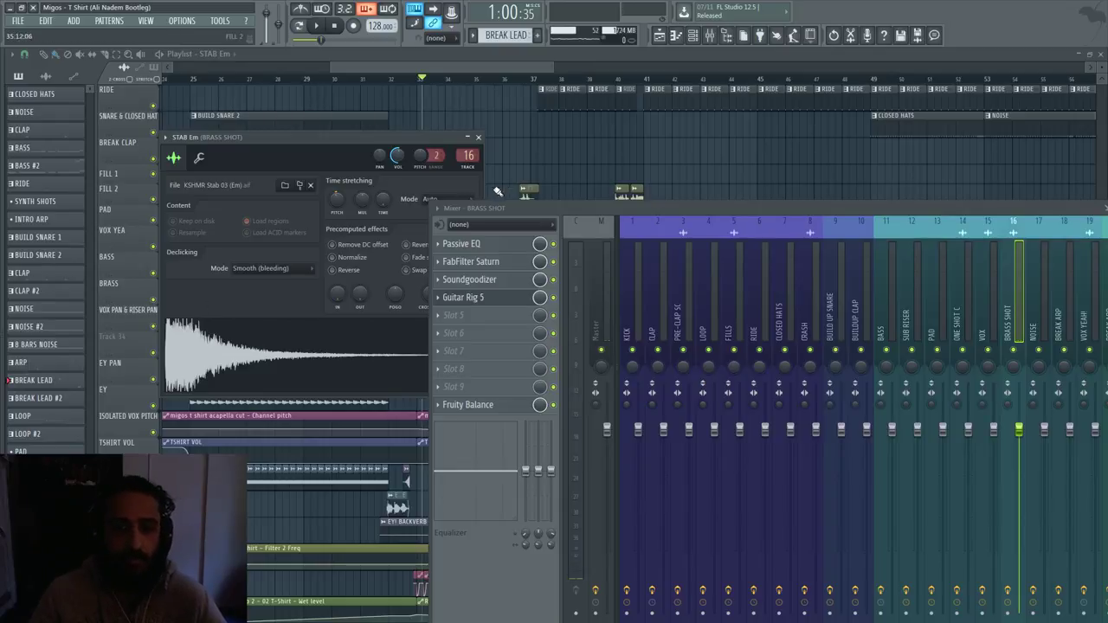
{"action": "left_click_drag", "start_coordinate": [507, 201], "coordinate": [593, 336]}
{"action": "left_click", "coordinate": [478, 137]}
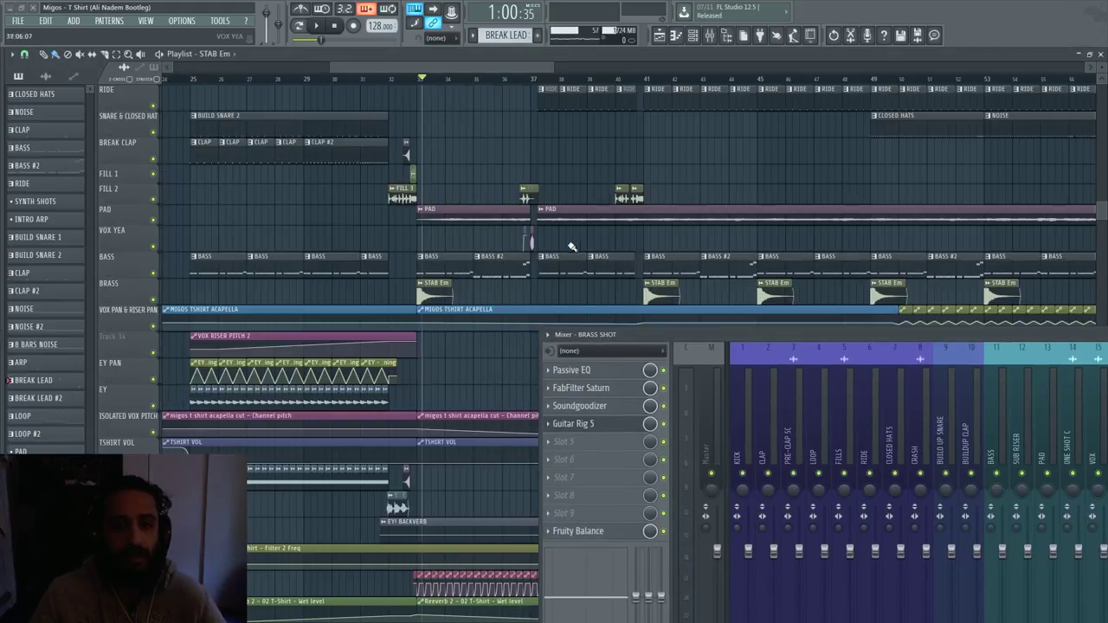
- Play the arrangement from bar 1, with the full intro visible in the playlist
{"action": "scroll", "coordinate": [534, 228], "scroll_direction": "up", "scroll_amount": 3}
{"action": "scroll", "coordinate": [218, 169], "scroll_direction": "up", "scroll_amount": 2}
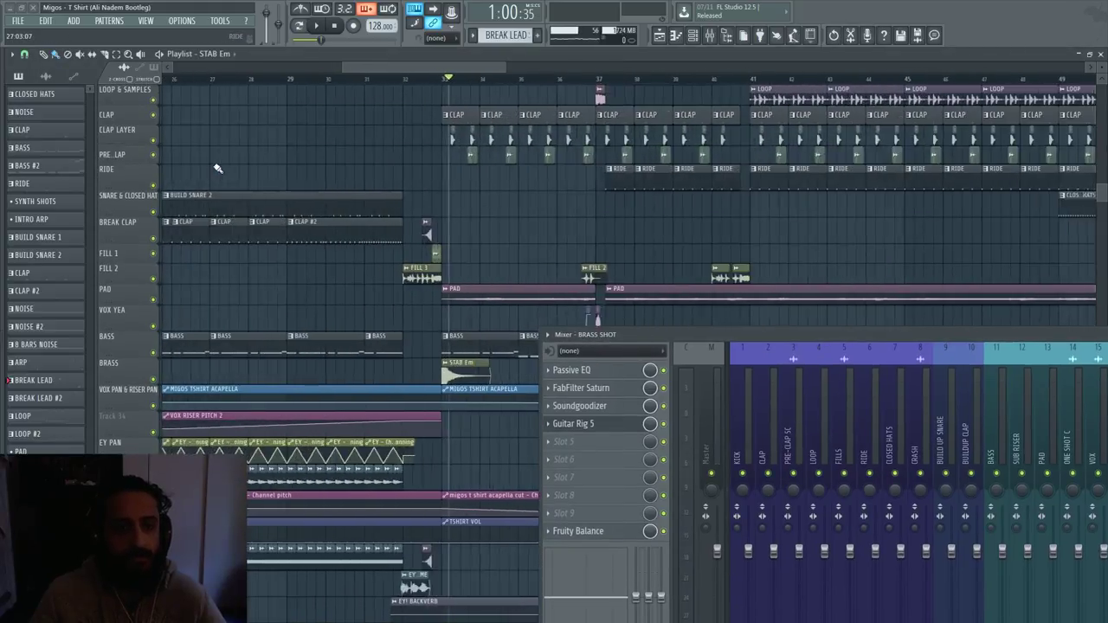
{"action": "scroll", "coordinate": [230, 102], "scroll_direction": "down", "scroll_amount": 3}
{"action": "key", "text": "space"}
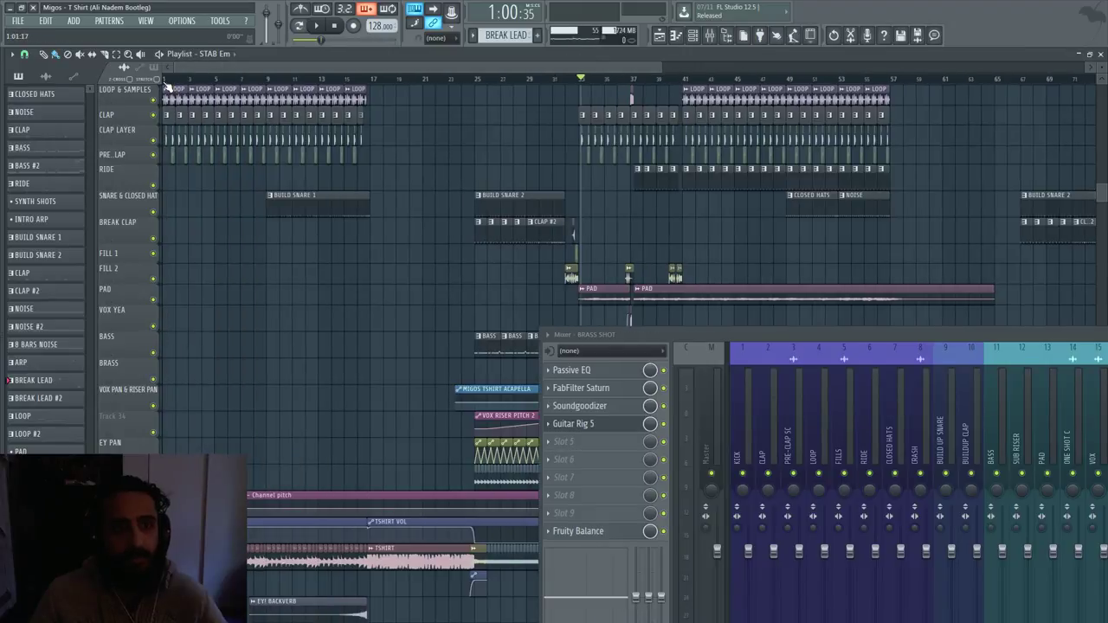
{"action": "scroll", "coordinate": [285, 358], "scroll_direction": "down", "scroll_amount": 5}
{"action": "key", "text": "space"}
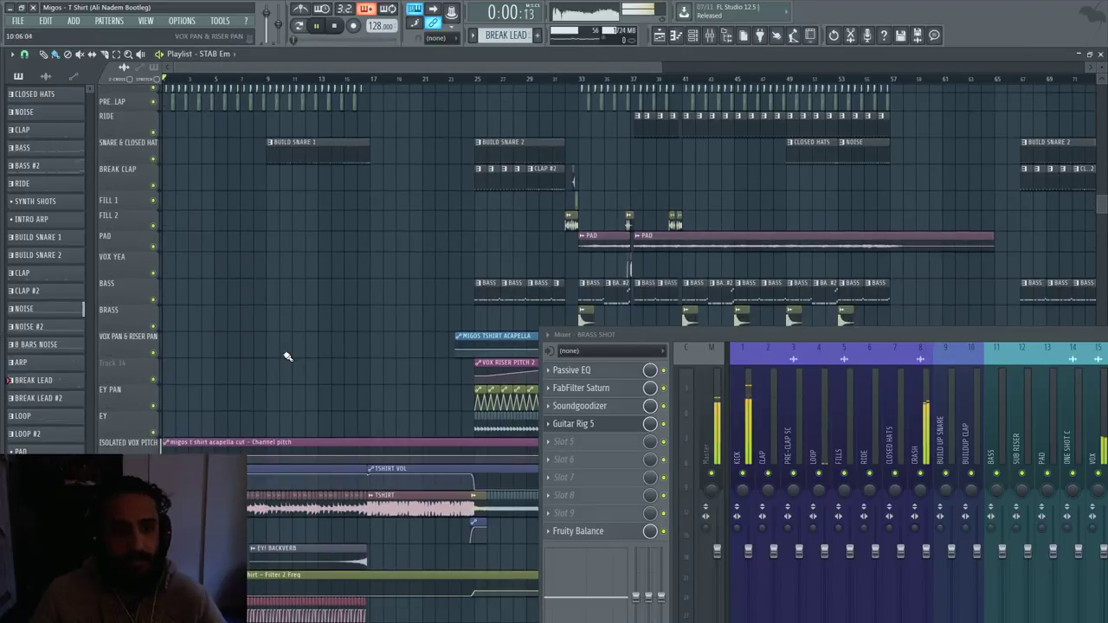
- Bring the whole mixer into view and mute the VOX track to audition the intro without vocals, then stop playback
{"action": "left_click_drag", "start_coordinate": [624, 334], "coordinate": [647, 216]}
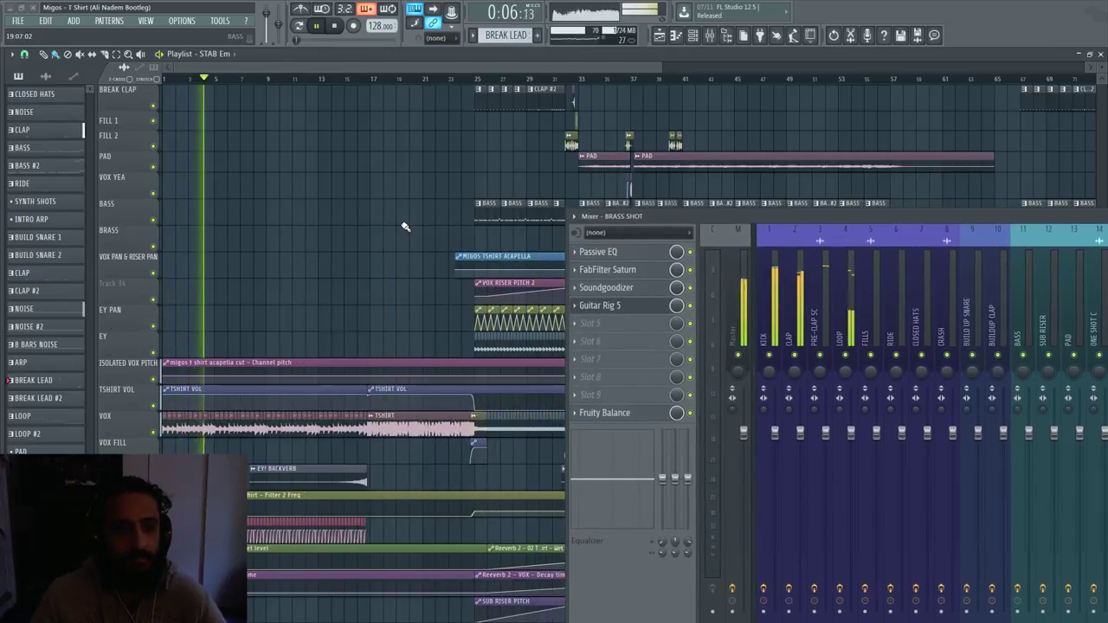
{"action": "scroll", "coordinate": [346, 240], "scroll_direction": "down", "scroll_amount": 1}
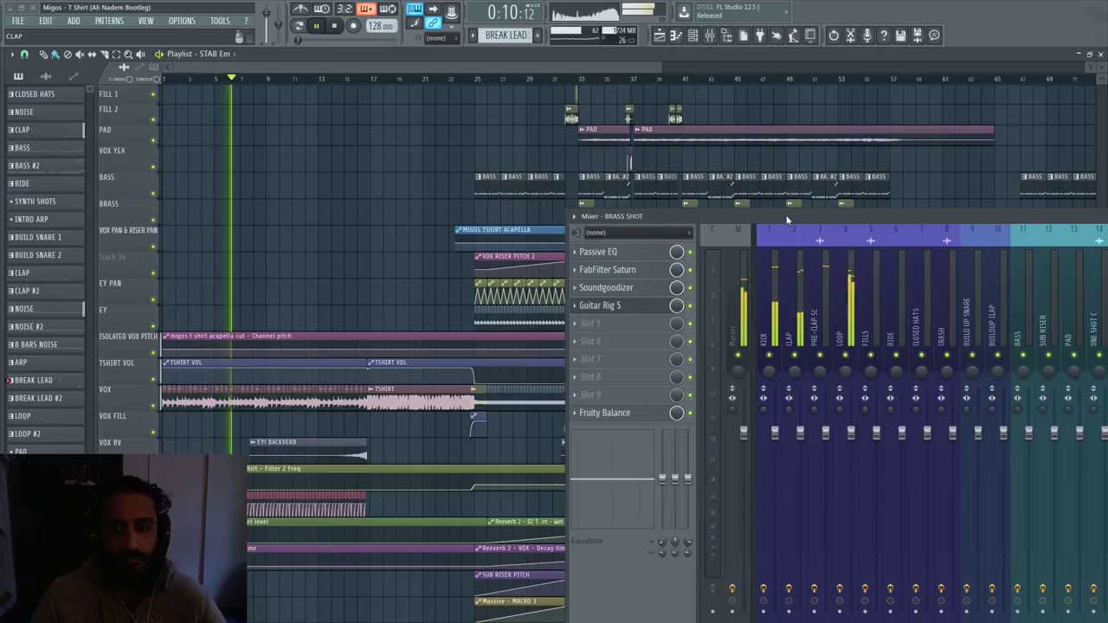
{"action": "left_click_drag", "start_coordinate": [786, 214], "coordinate": [662, 180]}
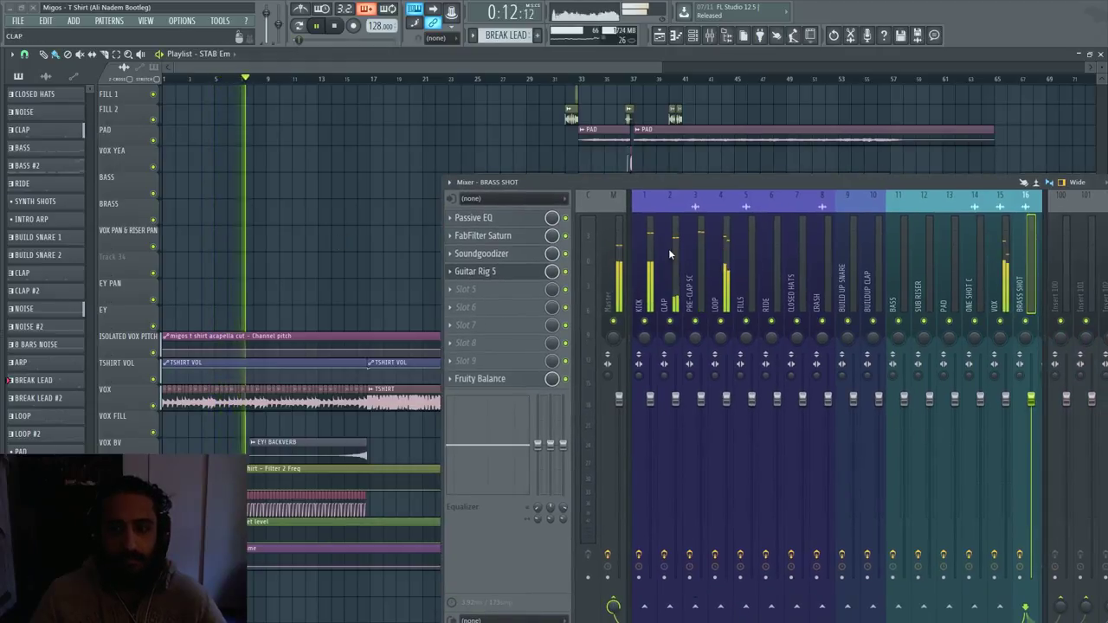
{"action": "left_click", "coordinate": [1001, 321]}
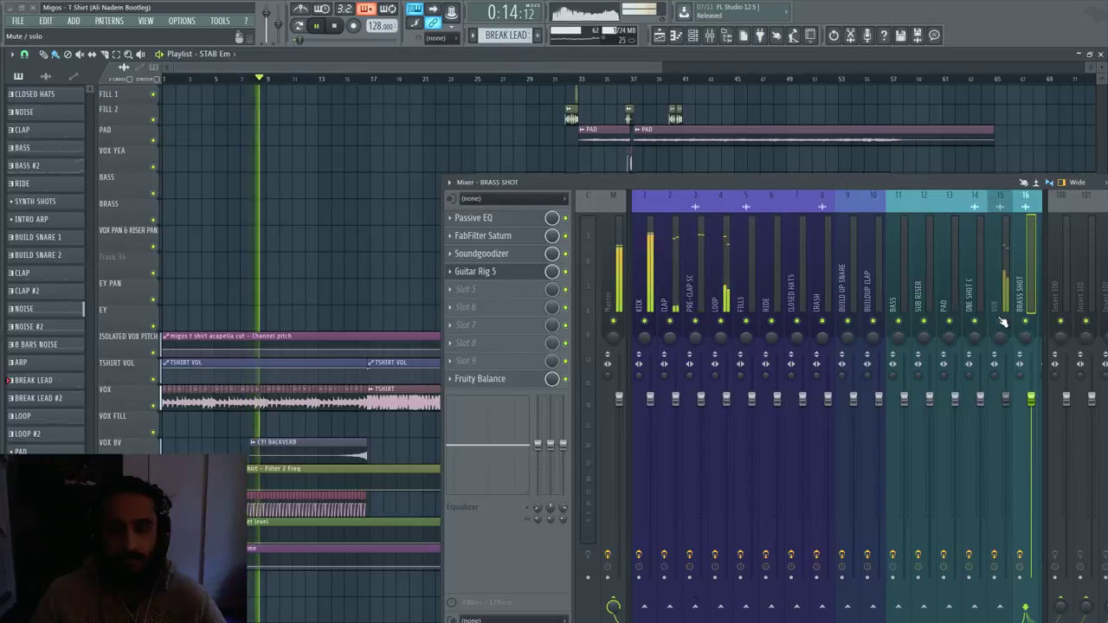
{"action": "key", "text": "space"}
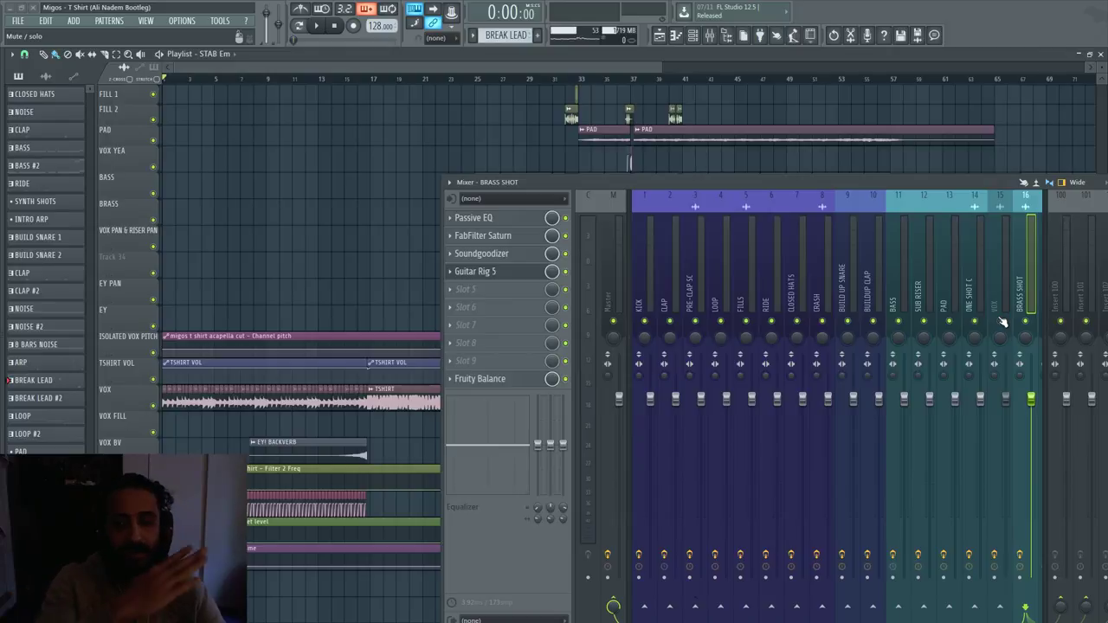
- Solo the VOX track, listen to the intro vocals alone, and bypass Fruity Balance on it
{"action": "left_click", "coordinate": [1002, 322]}
{"action": "key", "text": "space"}
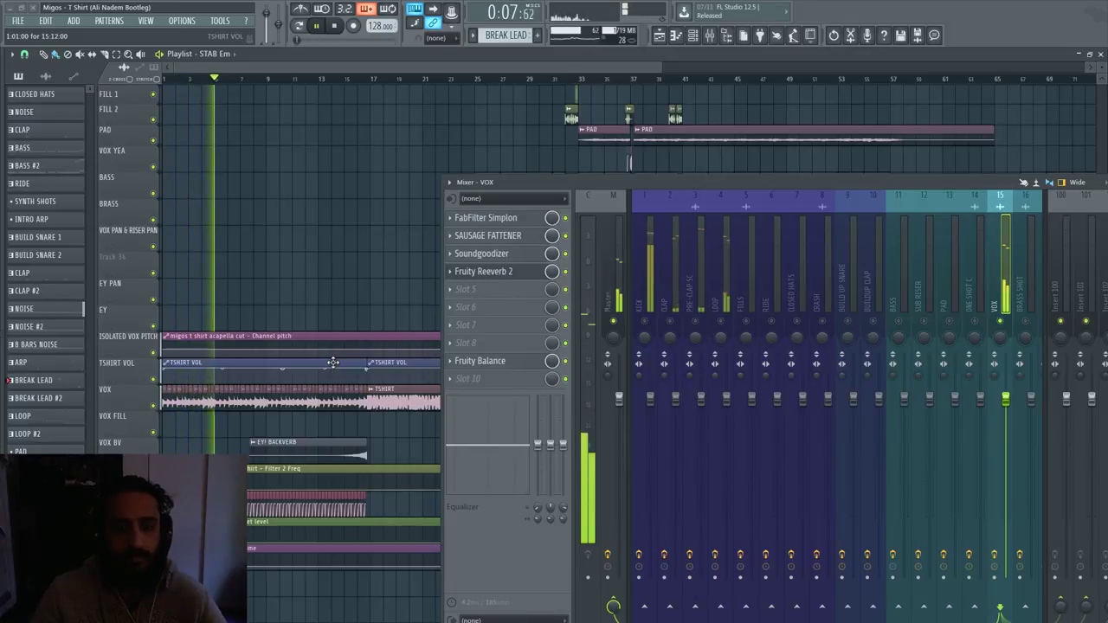
{"action": "key", "text": "space"}
{"action": "left_click", "coordinate": [564, 361]}
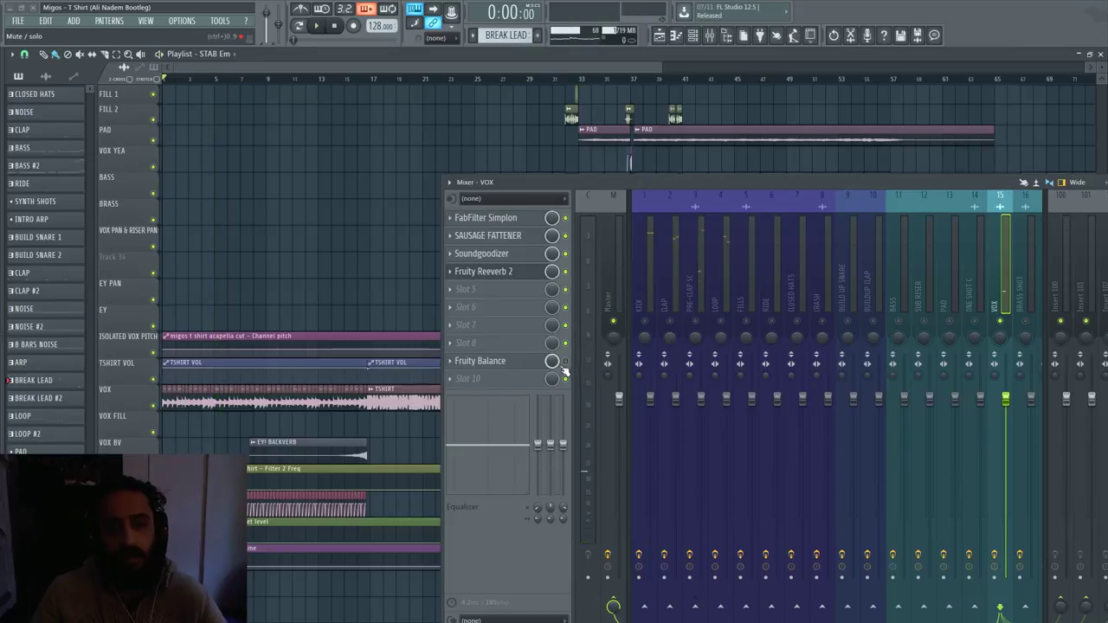
- Examine the vocal clips and automation across the playlist and play the soloed VOX track from the start
{"action": "left_click_drag", "start_coordinate": [495, 183], "coordinate": [571, 497]}
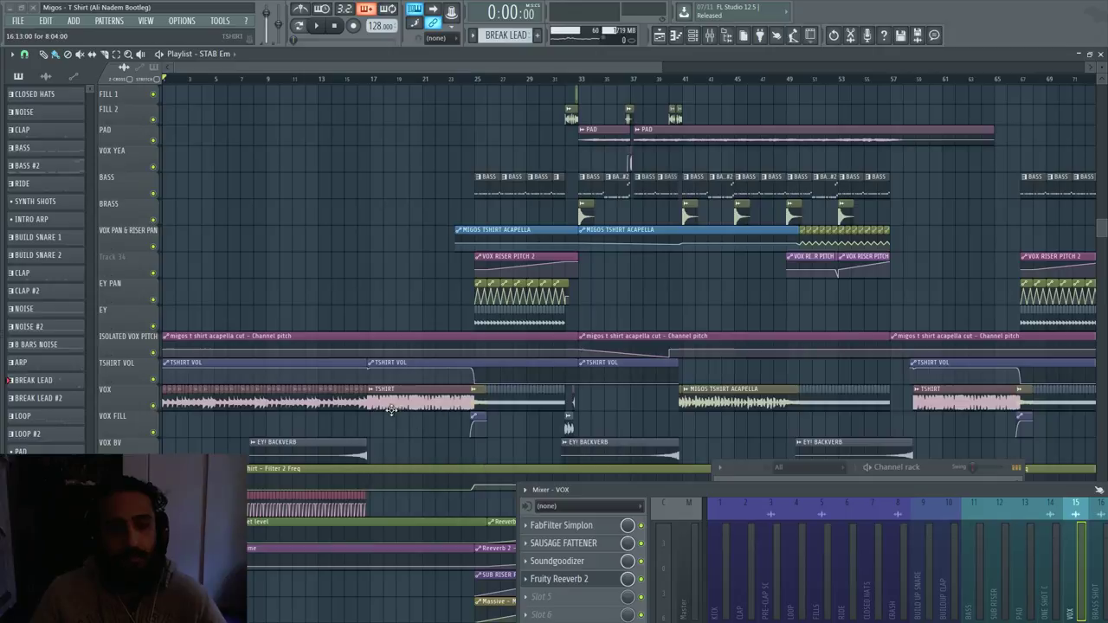
{"action": "scroll", "coordinate": [510, 346], "scroll_direction": "down", "scroll_amount": 3}
{"action": "scroll", "coordinate": [518, 297], "scroll_direction": "down", "scroll_amount": 2}
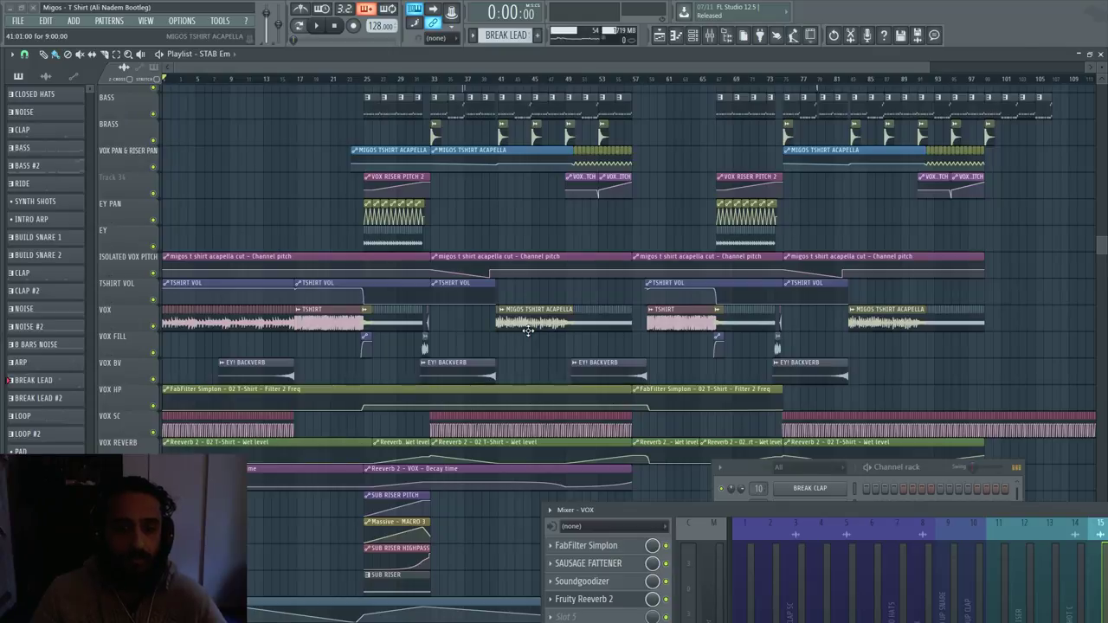
{"action": "scroll", "coordinate": [337, 212], "scroll_direction": "up", "scroll_amount": 2}
{"action": "key", "text": "space"}
{"action": "left_click_drag", "start_coordinate": [651, 509], "coordinate": [627, 165]}
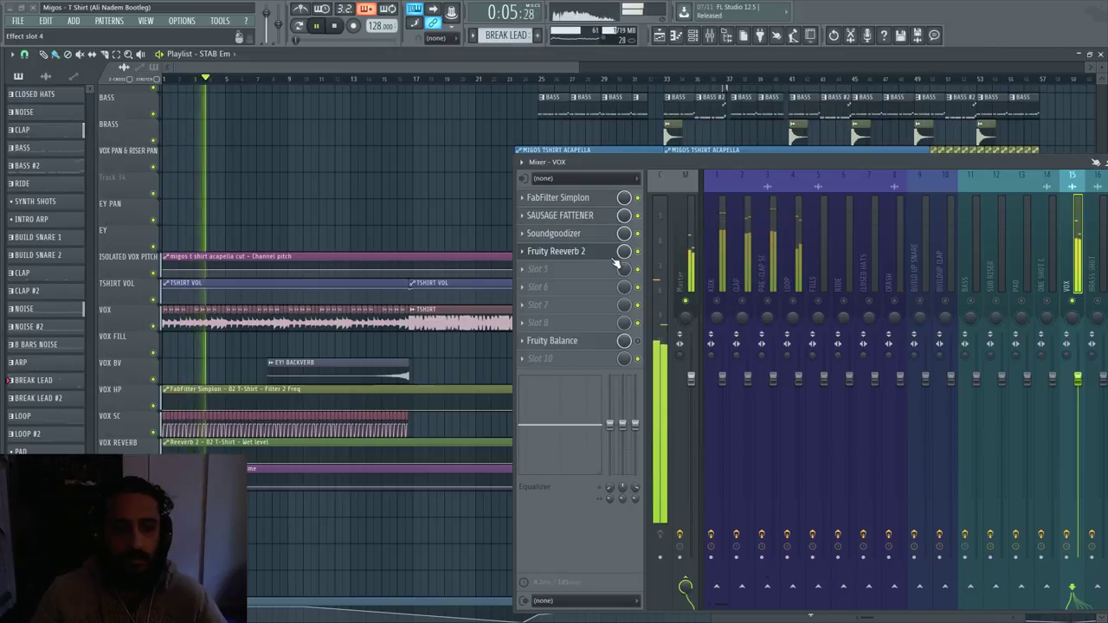
{"action": "left_click_drag", "start_coordinate": [570, 167], "coordinate": [648, 256]}
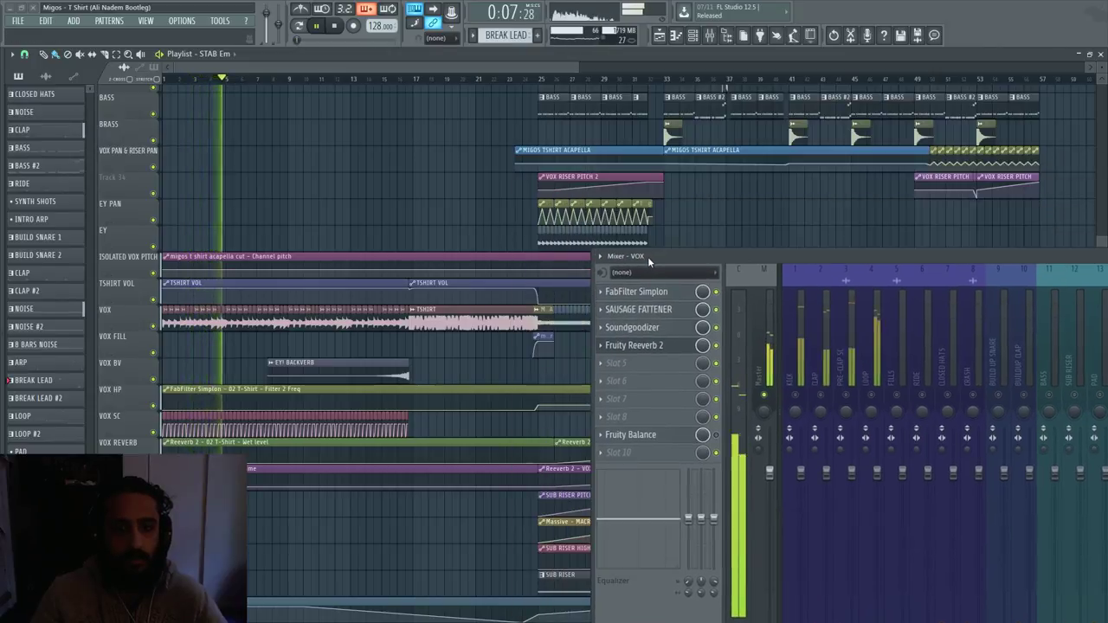
{"action": "scroll", "coordinate": [306, 221], "scroll_direction": "down", "scroll_amount": 1}
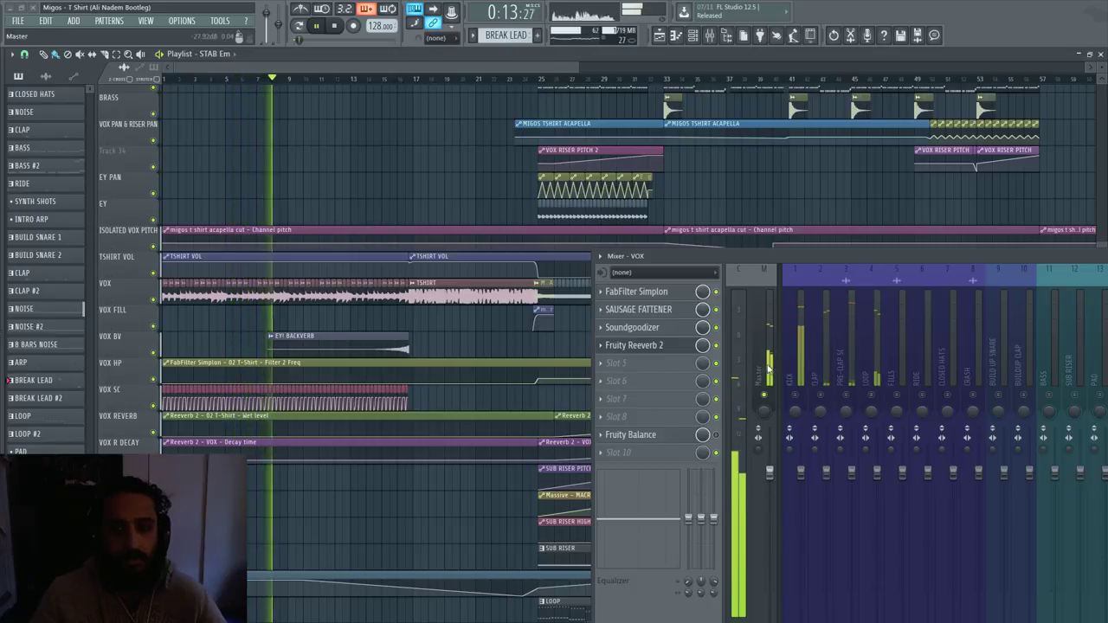
{"action": "key", "text": "space"}
- Open the EY! BACKVERB clip's sample settings and audition the reversed vocal from around bar 15, closing the settings window
{"action": "left_click", "coordinate": [382, 80]}
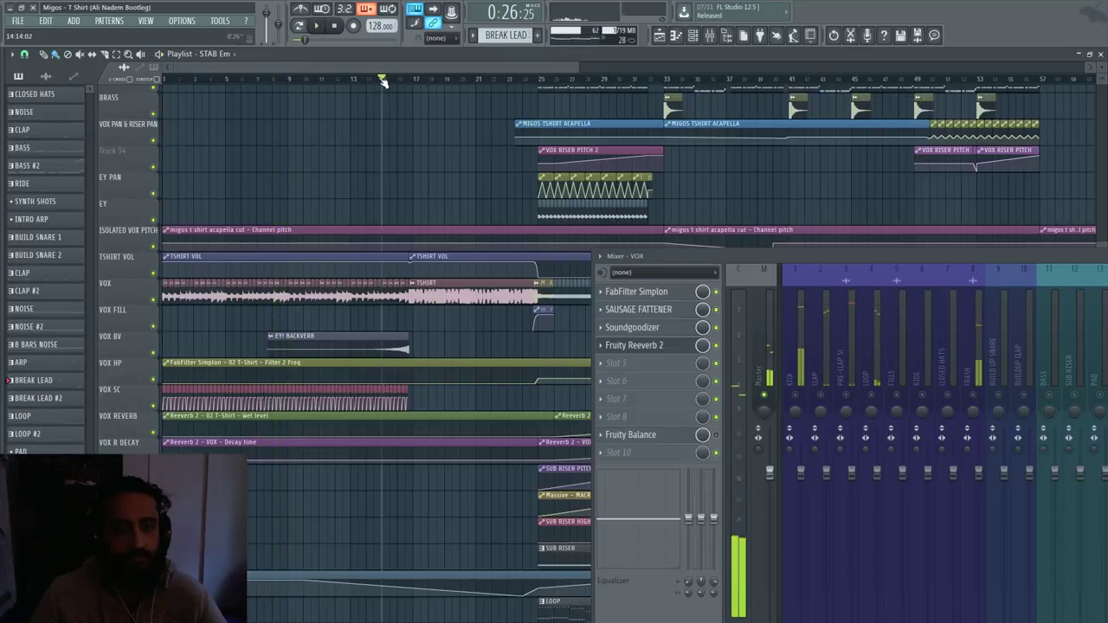
{"action": "double_click", "coordinate": [368, 347]}
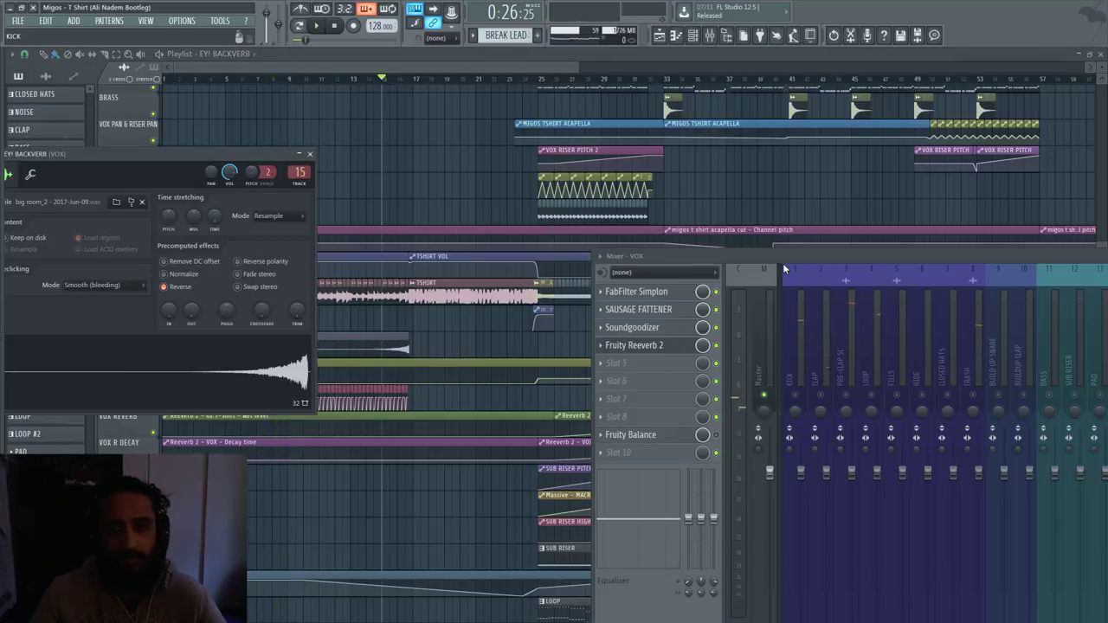
{"action": "left_click_drag", "start_coordinate": [783, 263], "coordinate": [429, 212]}
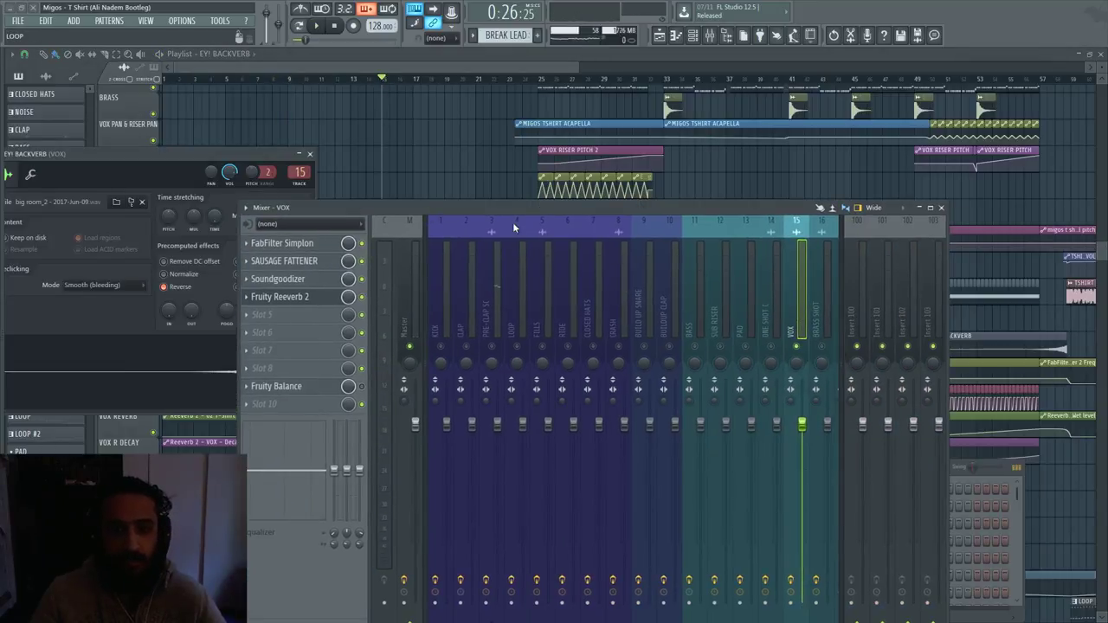
{"action": "left_click_drag", "start_coordinate": [513, 227], "coordinate": [826, 365]}
{"action": "key", "text": "space"}
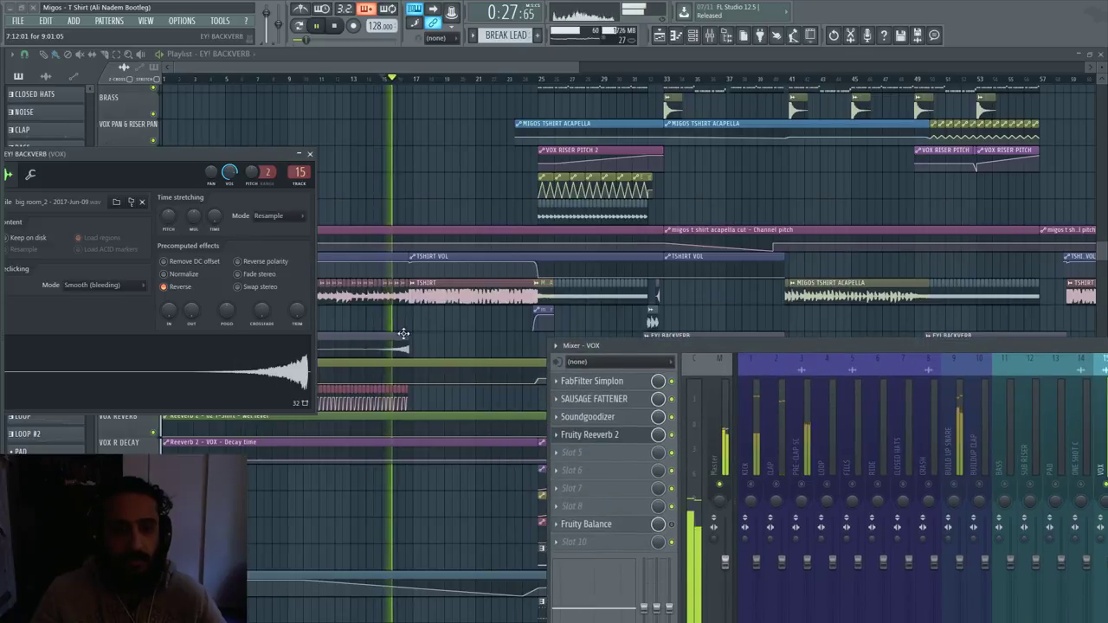
{"action": "key", "text": "Escape"}
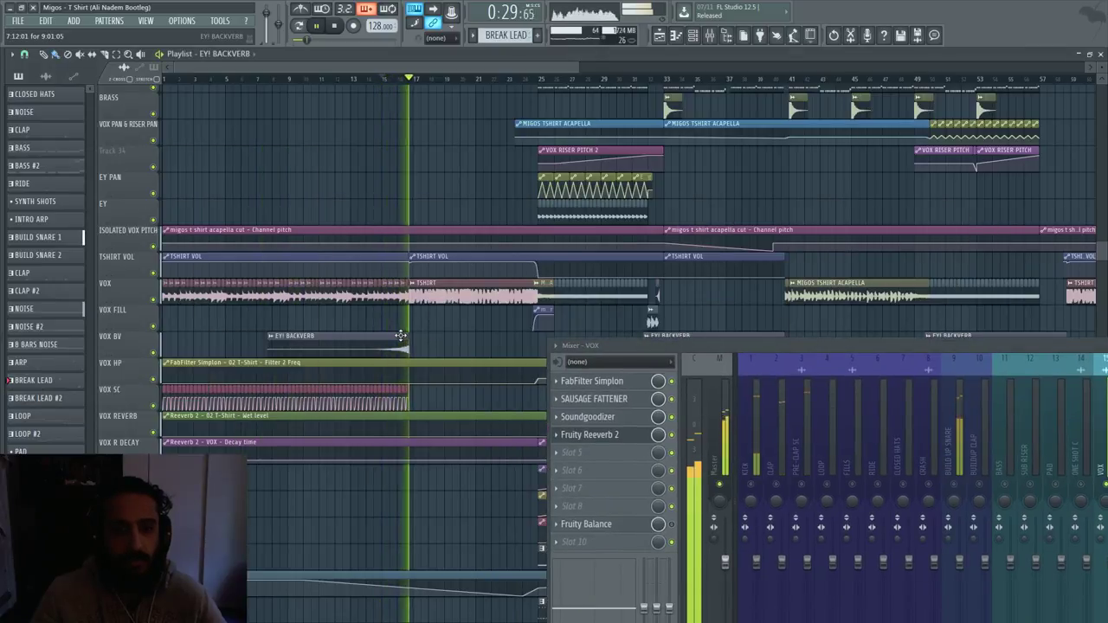
{"action": "scroll", "coordinate": [437, 341], "scroll_direction": "up", "scroll_amount": 2}
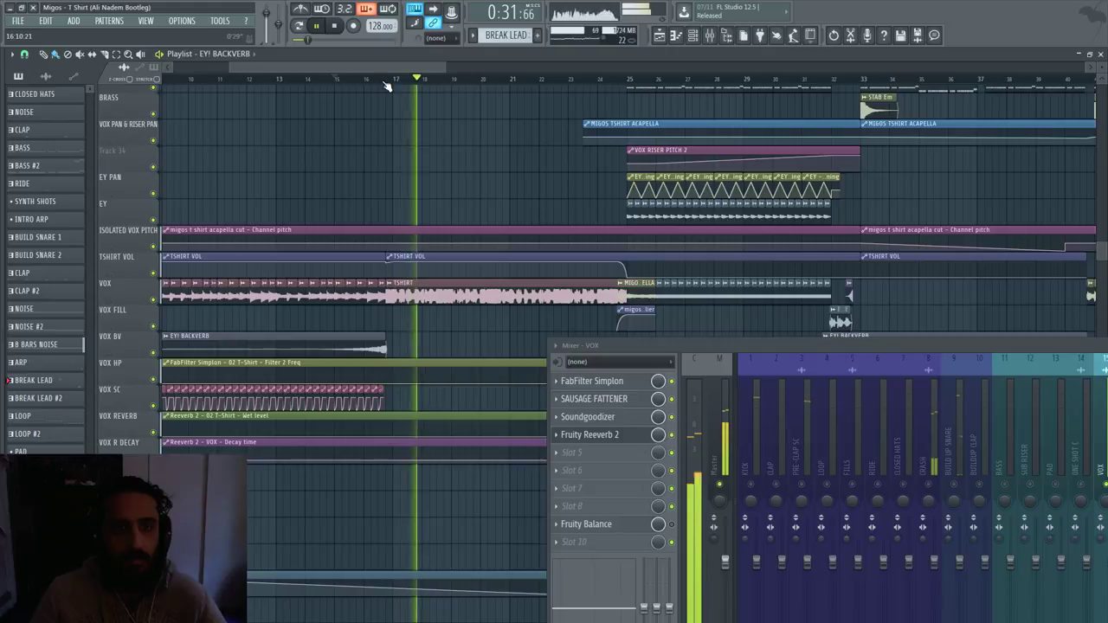
{"action": "key", "text": "space"}
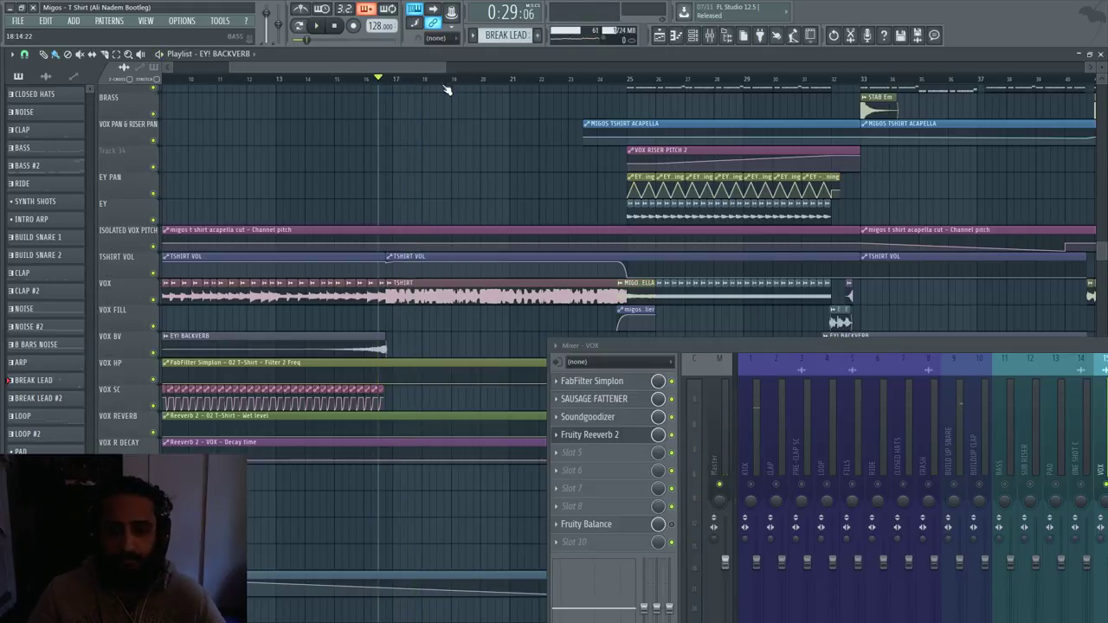
- Bypass the effects on VOX and inspect the SAUSAGE FATTENER and Soundgoodizer settings
{"action": "left_click_drag", "start_coordinate": [659, 347], "coordinate": [622, 308]}
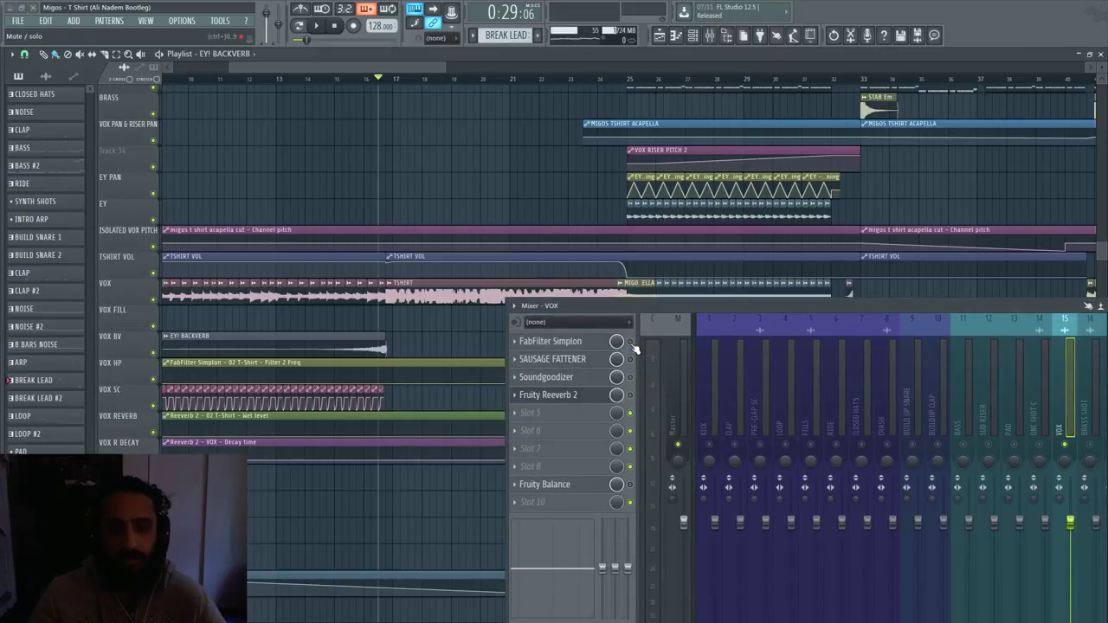
{"action": "left_click", "coordinate": [576, 362]}
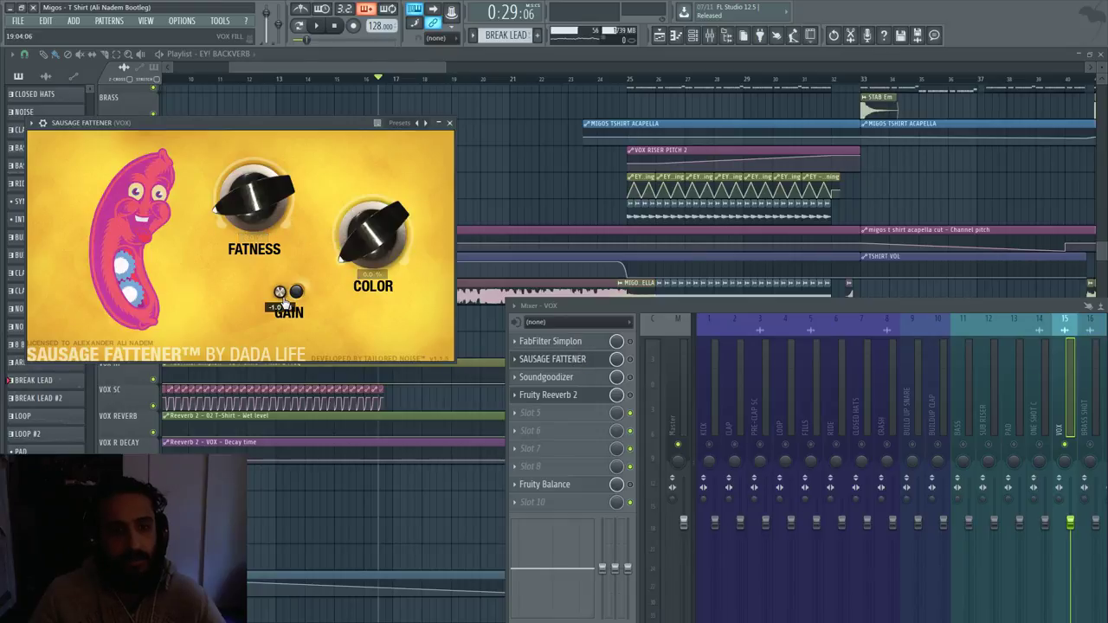
{"action": "left_click", "coordinate": [591, 361]}
{"action": "left_click", "coordinate": [587, 379]}
{"action": "left_click", "coordinate": [586, 380]}
{"action": "left_click", "coordinate": [586, 383]}
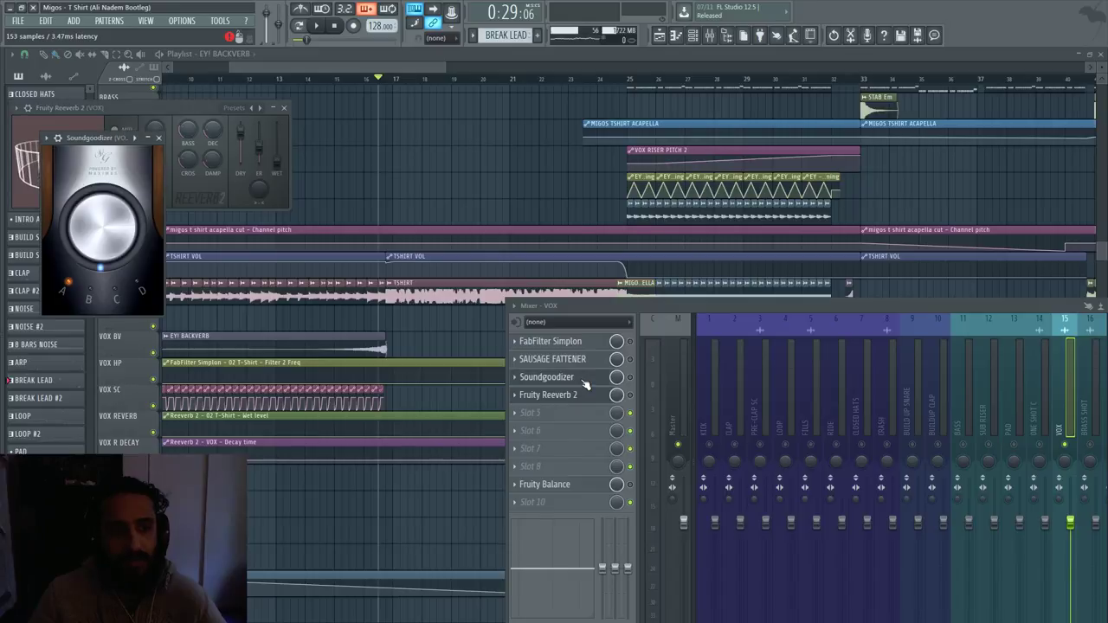
- Inspect the Fruity Reeverb 2 and FabFilter Simplon settings on VOX and re-enable the bypassed effects
{"action": "left_click", "coordinate": [578, 395]}
{"action": "left_click", "coordinate": [578, 396]}
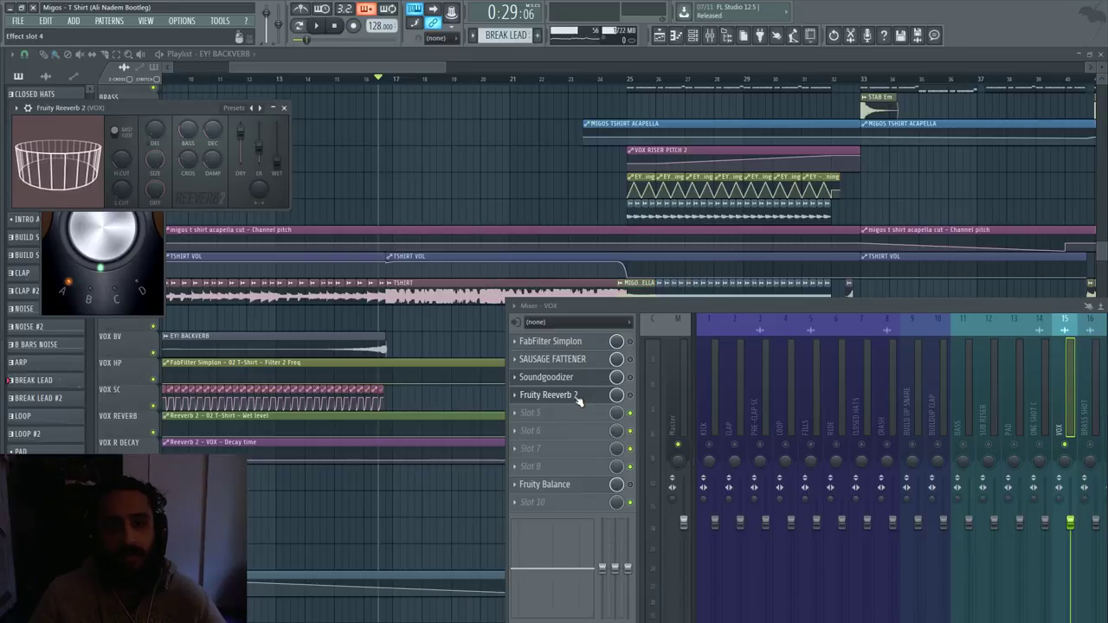
{"action": "left_click", "coordinate": [586, 342]}
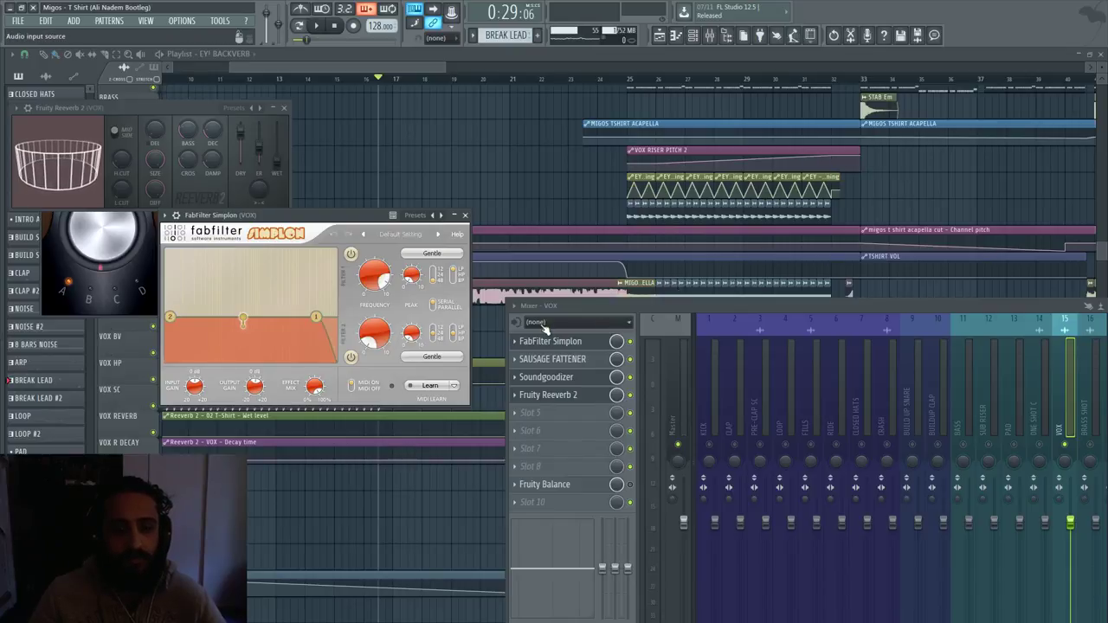
{"action": "left_click_drag", "start_coordinate": [535, 306], "coordinate": [282, 300]}
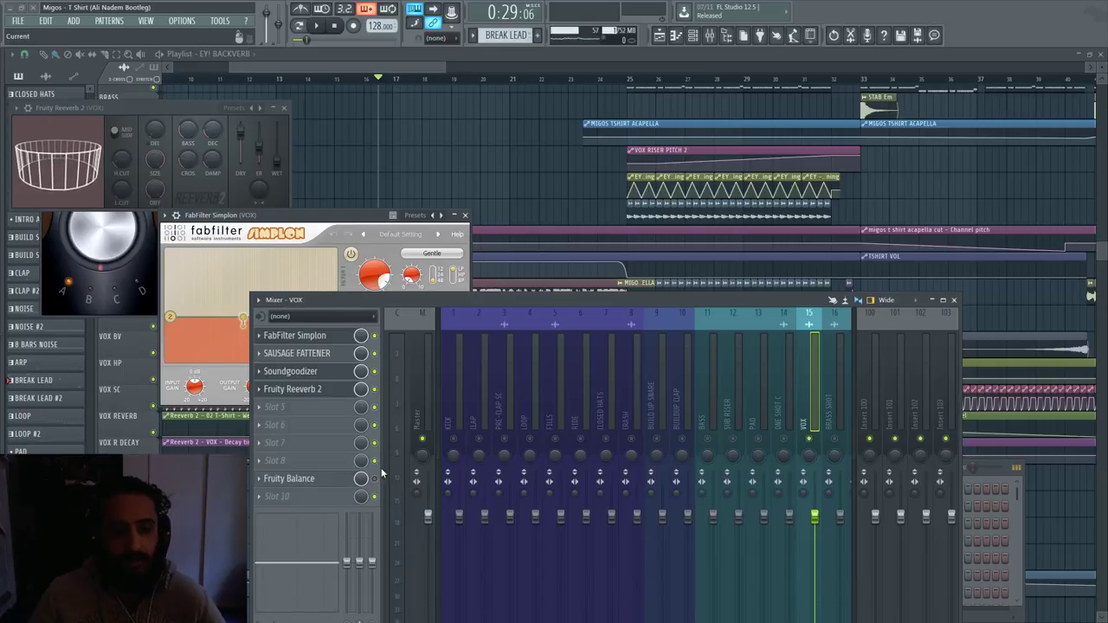
{"action": "left_click_drag", "start_coordinate": [452, 297], "coordinate": [571, 378]}
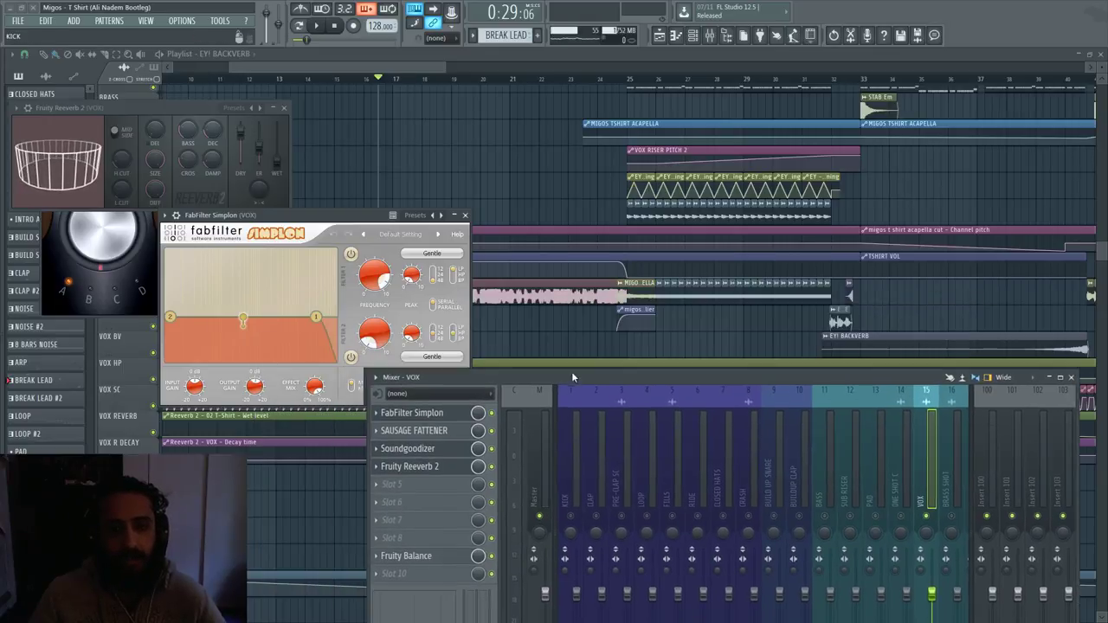
- Play the soloed vocals from around bar 16 and look over the VOX HP, VOX SC, VOX REVERB and VOX R DECAY automation
{"action": "left_click_drag", "start_coordinate": [452, 86], "coordinate": [411, 84]}
{"action": "key", "text": "space"}
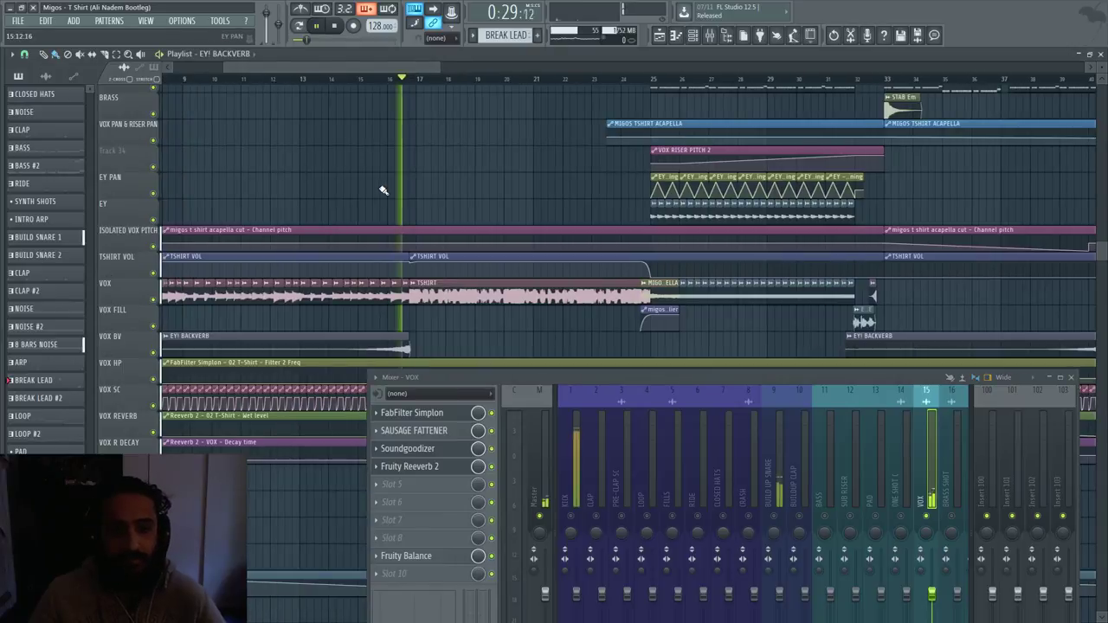
{"action": "scroll", "coordinate": [546, 230], "scroll_direction": "down", "scroll_amount": 3, "text": "ctrl"}
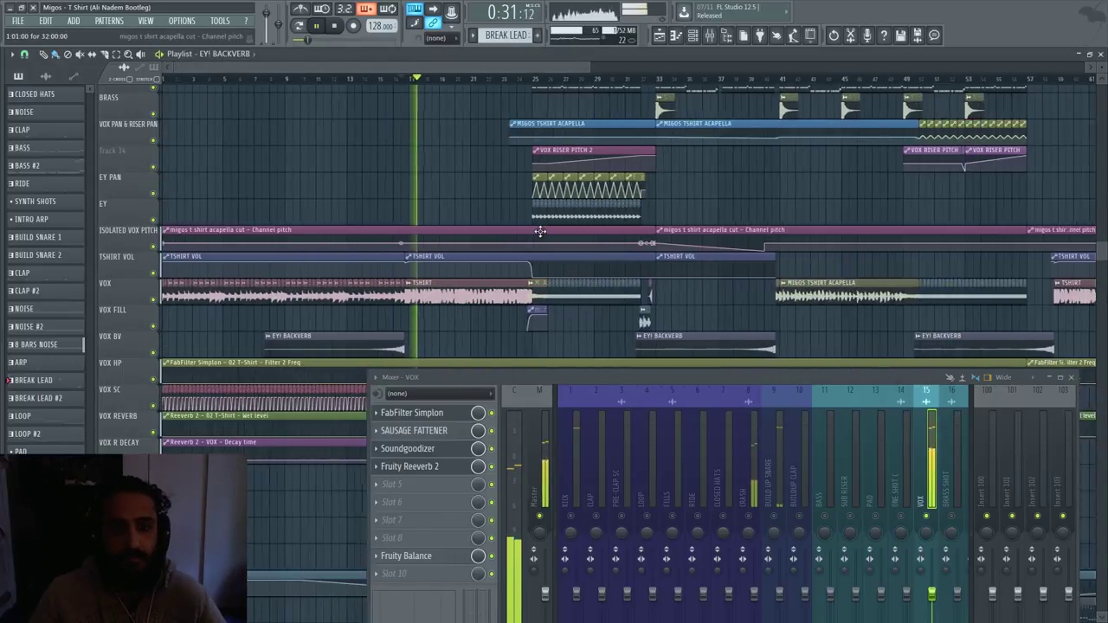
{"action": "scroll", "coordinate": [510, 227], "scroll_direction": "down", "scroll_amount": 6}
{"action": "scroll", "coordinate": [476, 226], "scroll_direction": "up", "scroll_amount": 2}
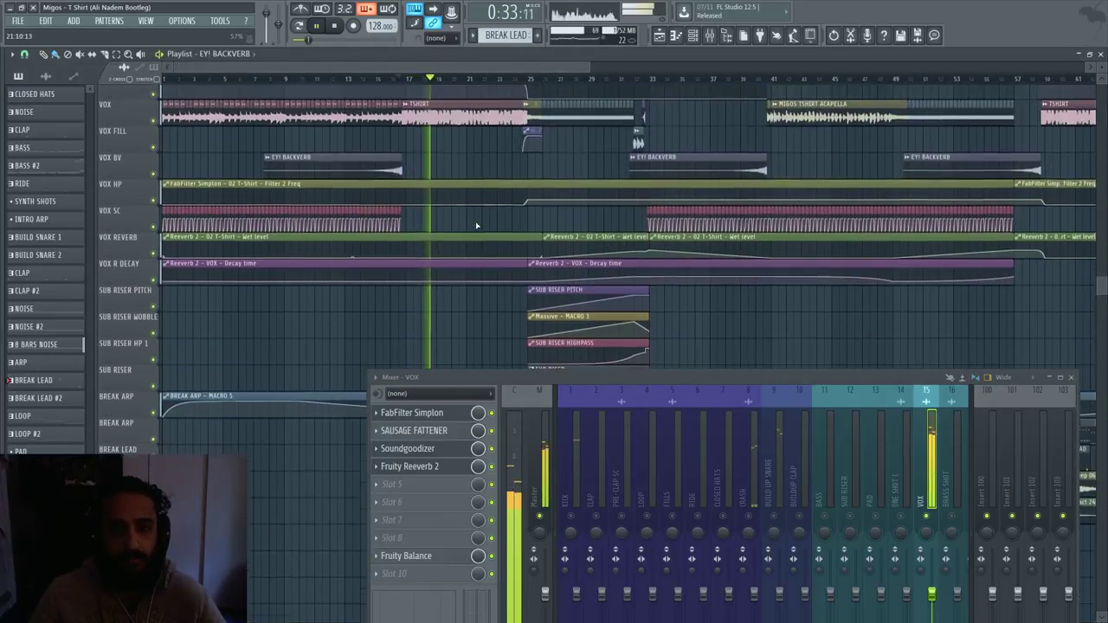
{"action": "scroll", "coordinate": [527, 204], "scroll_direction": "up", "scroll_amount": 2, "text": "ctrl"}
{"action": "scroll", "coordinate": [527, 204], "scroll_direction": "down", "scroll_amount": 1}
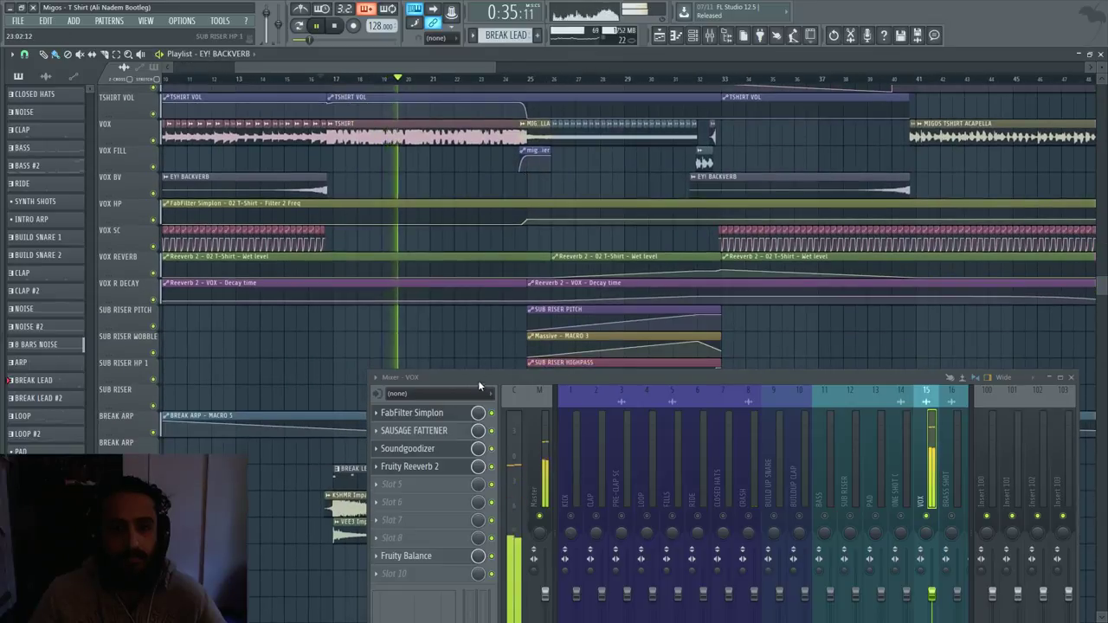
- Clear the mixer away from the vocal tracks and examine the vocal clips and automation around the bar 25 build-up
{"action": "left_click_drag", "start_coordinate": [478, 380], "coordinate": [779, 485]}
{"action": "scroll", "coordinate": [528, 226], "scroll_direction": "up", "scroll_amount": 2, "text": "ctrl"}
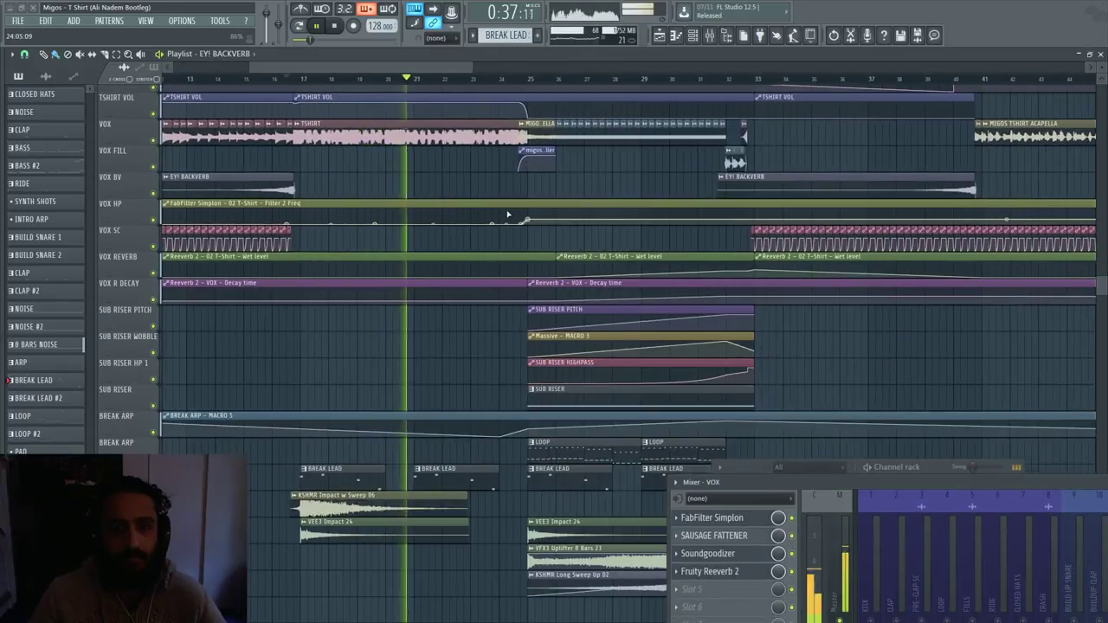
{"action": "scroll", "coordinate": [518, 217], "scroll_direction": "up", "scroll_amount": 1}
{"action": "scroll", "coordinate": [516, 210], "scroll_direction": "up", "scroll_amount": 1, "text": "ctrl"}
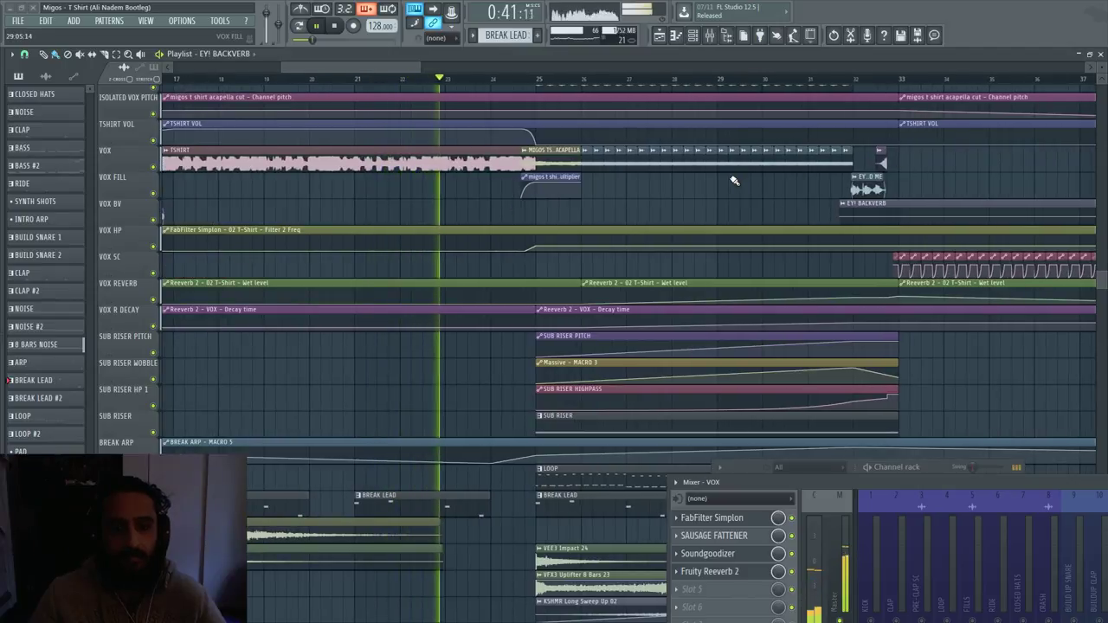
- Examine the vocal clips leading into bar 25 and cue playback just after bar 24
{"action": "scroll", "coordinate": [702, 184], "scroll_direction": "up", "scroll_amount": 2, "text": "ctrl"}
{"action": "scroll", "coordinate": [546, 167], "scroll_direction": "up", "scroll_amount": 1}
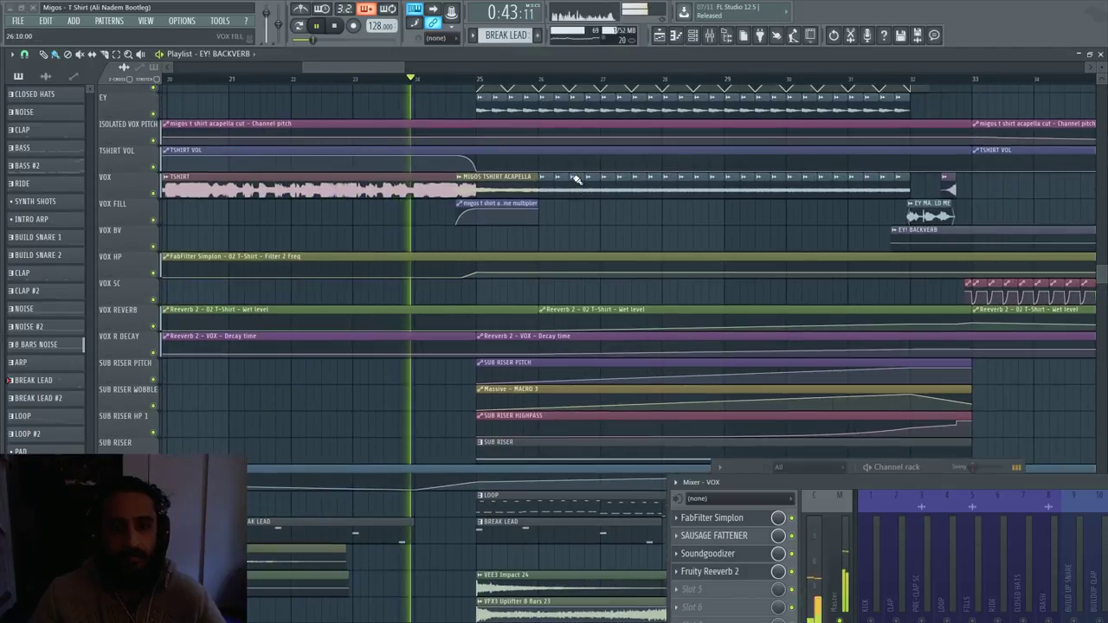
{"action": "scroll", "coordinate": [540, 177], "scroll_direction": "up", "scroll_amount": 1, "text": "ctrl"}
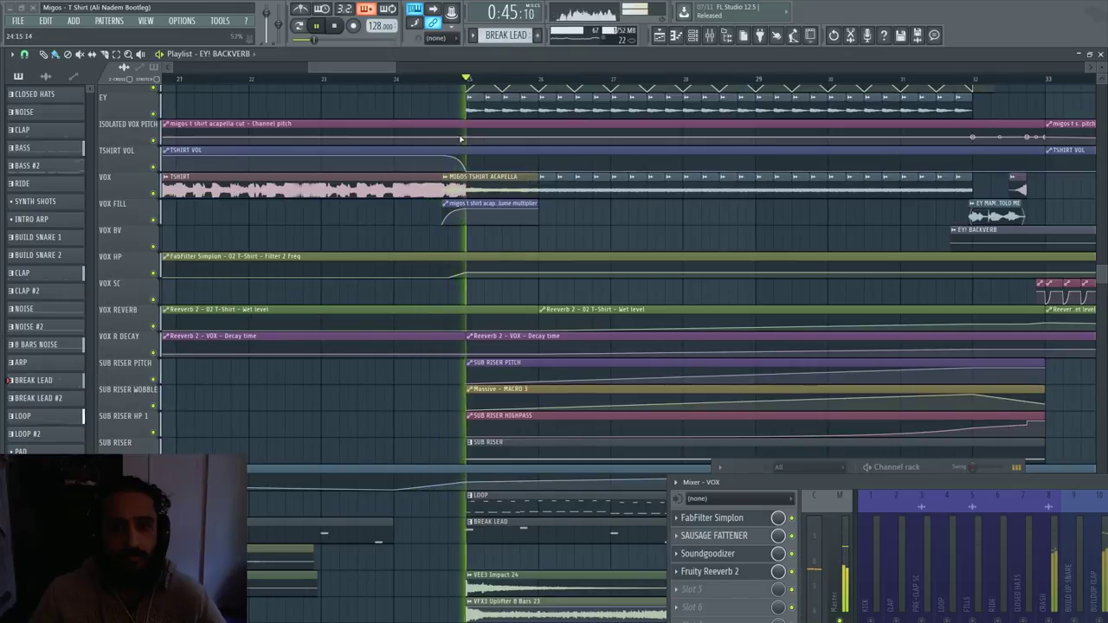
{"action": "left_click", "coordinate": [413, 79]}
{"action": "key", "text": "space"}
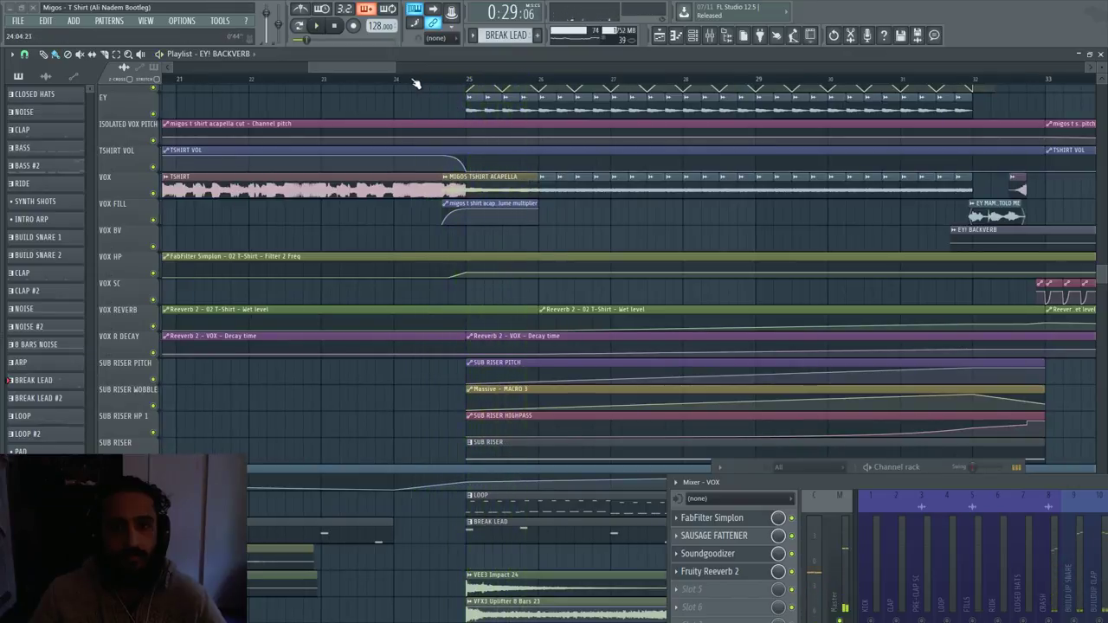
{"action": "scroll", "coordinate": [537, 227], "scroll_direction": "up", "scroll_amount": 2}
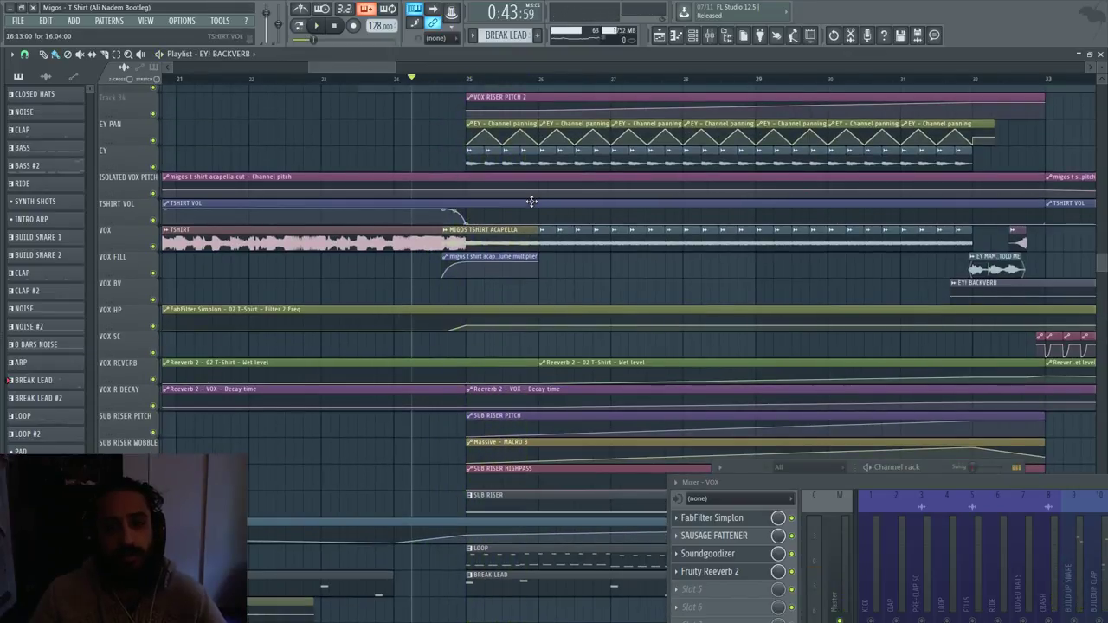
- Inspect the EY clips and their panning automation from bar 25, checking the EY sample's channel settings
{"action": "scroll", "coordinate": [531, 202], "scroll_direction": "up", "scroll_amount": 3, "text": "ctrl"}
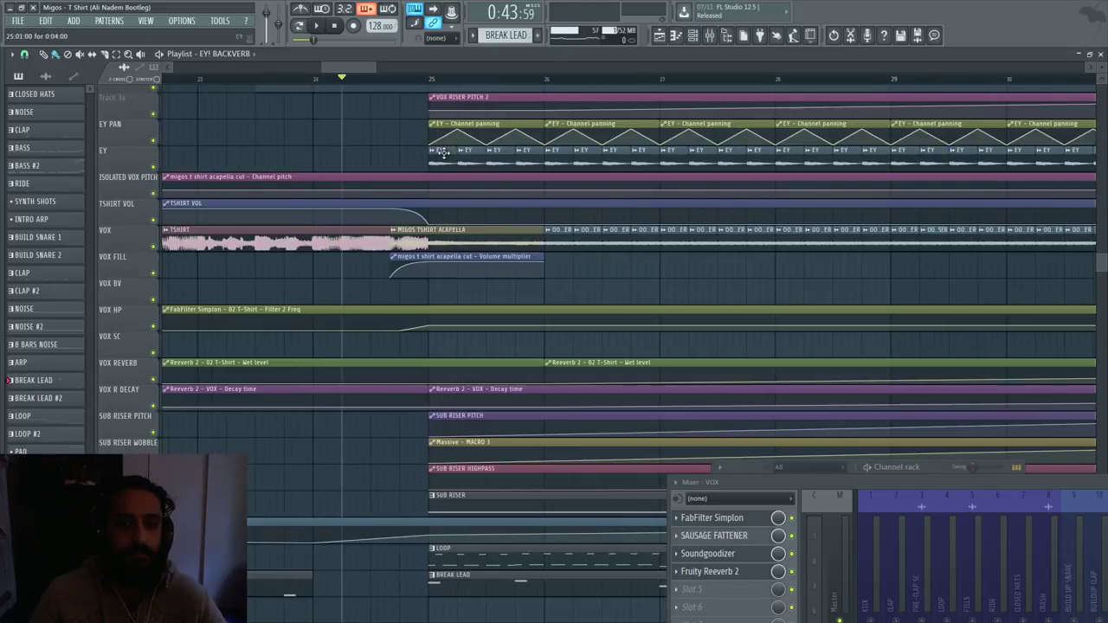
{"action": "scroll", "coordinate": [521, 164], "scroll_direction": "up", "scroll_amount": 2, "text": "ctrl"}
{"action": "scroll", "coordinate": [425, 163], "scroll_direction": "up", "scroll_amount": 1}
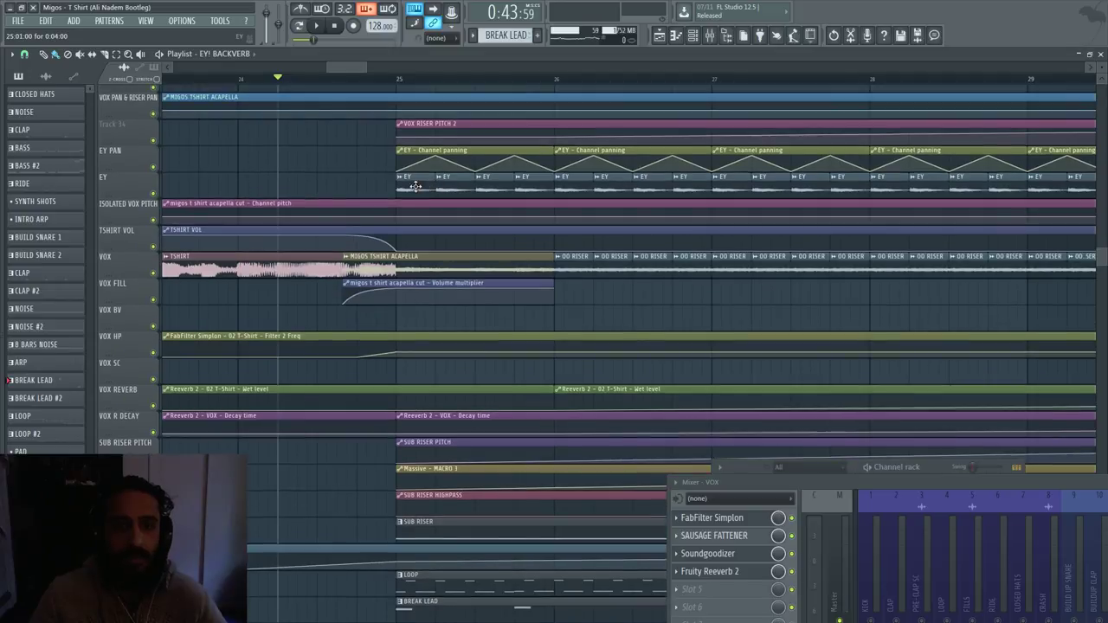
{"action": "right_click", "coordinate": [404, 185]}
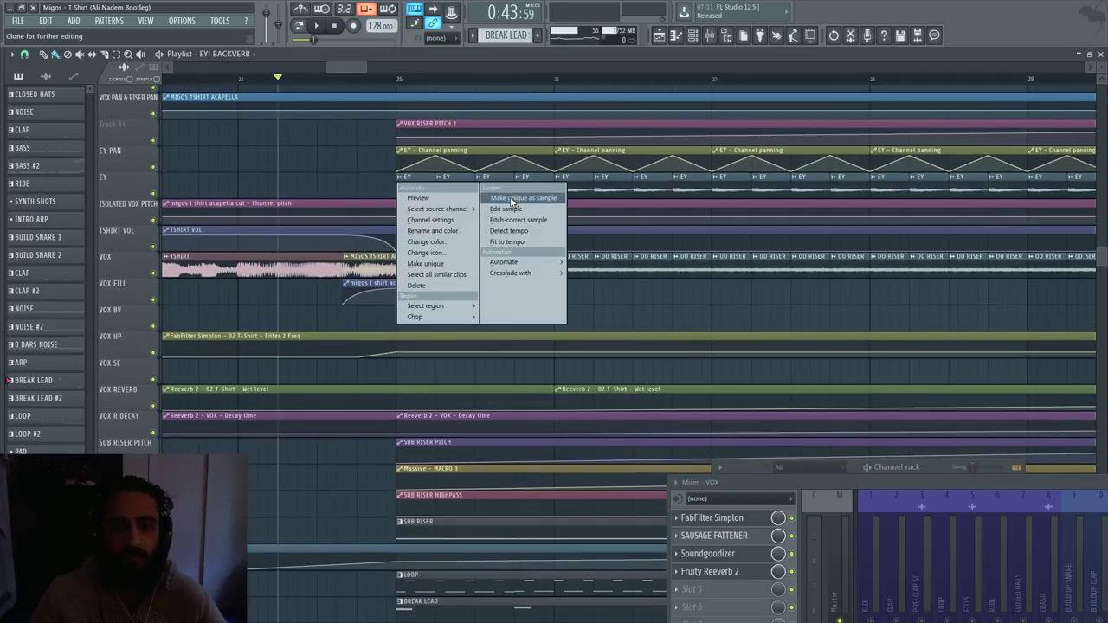
{"action": "left_click", "coordinate": [421, 173]}
{"action": "double_click", "coordinate": [414, 184]}
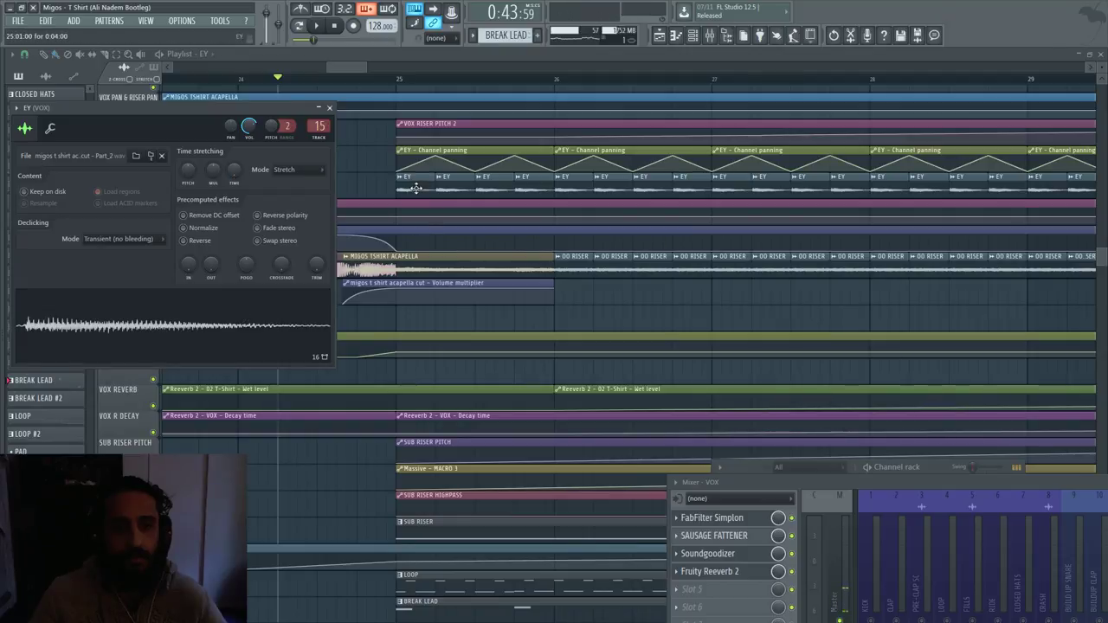
{"action": "key", "text": "Escape"}
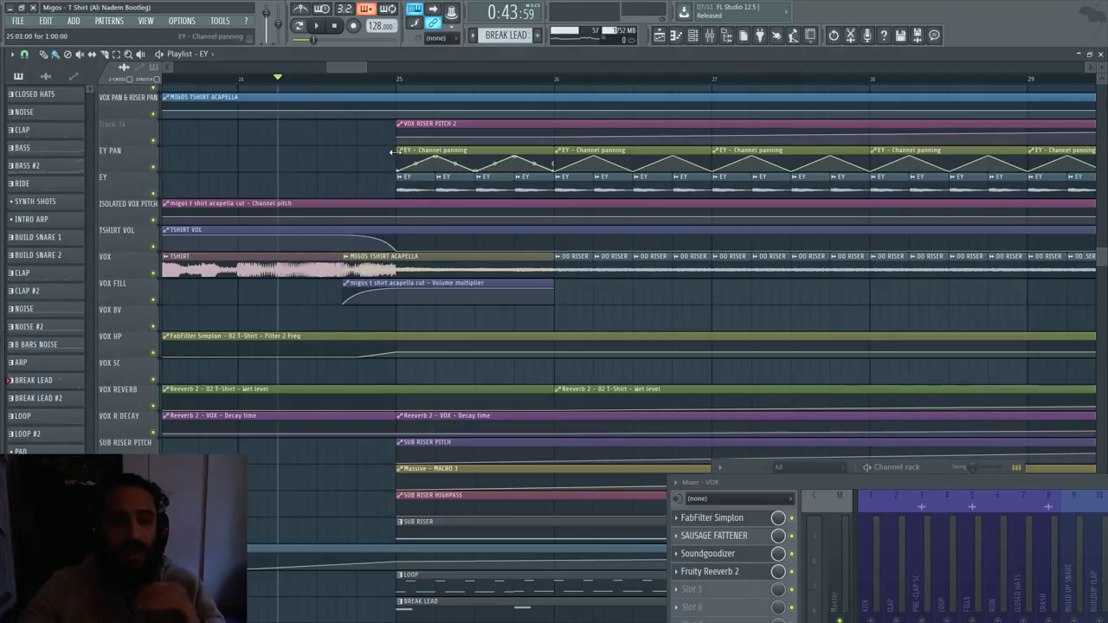
- Listen to the MIGOS TSHIRT ACAPELLA clip around bar 25 on the VOX BV track and unmute the VOX track
{"action": "double_click", "coordinate": [433, 260]}
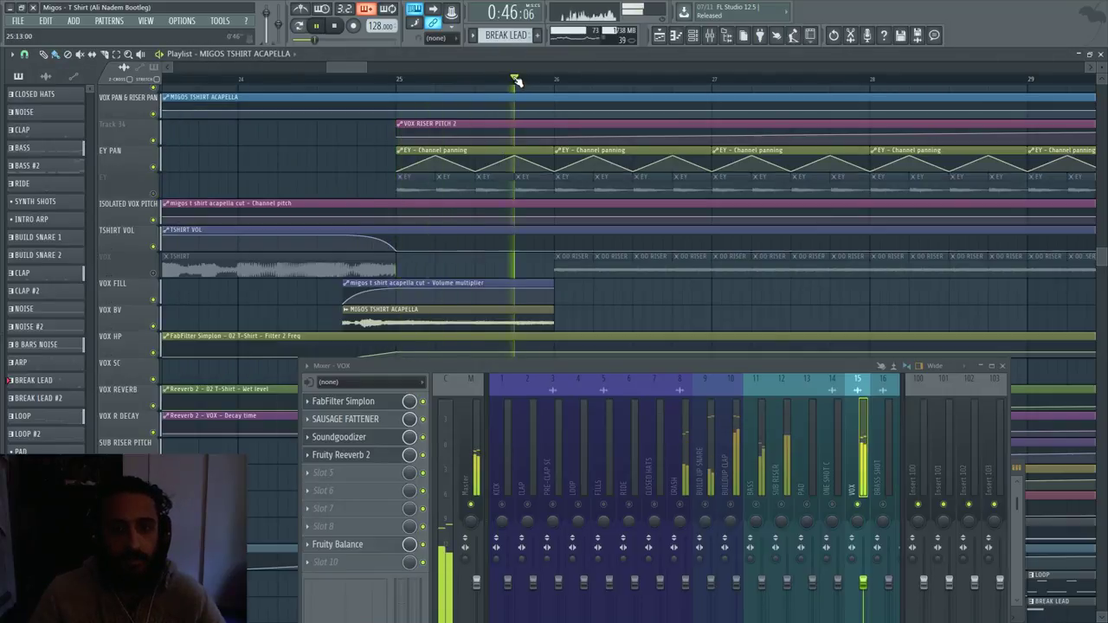
{"action": "key", "text": "space"}
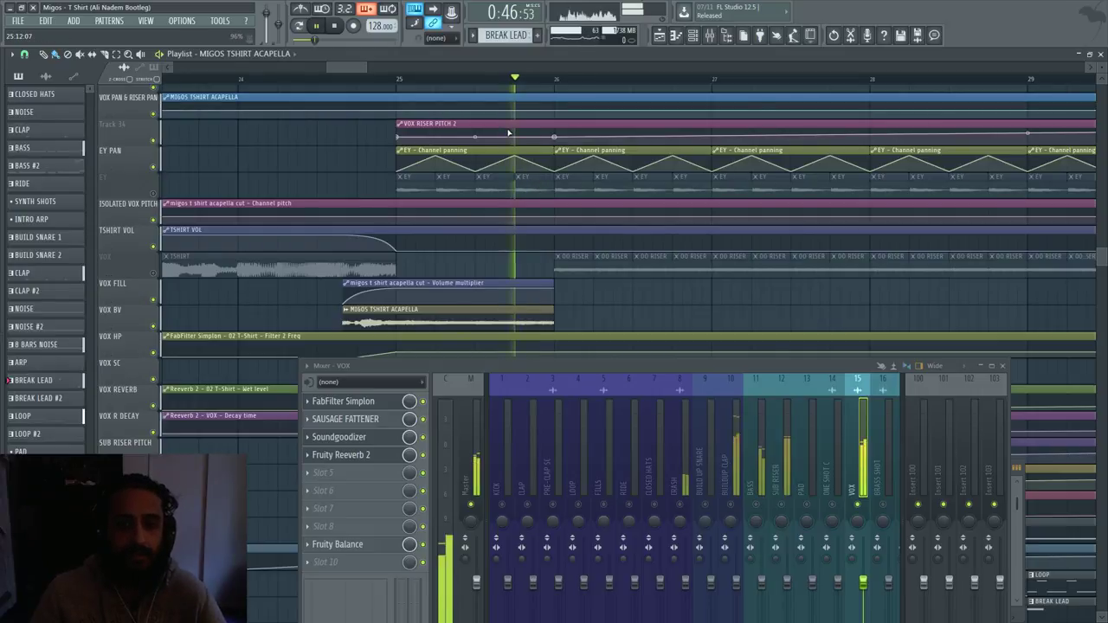
{"action": "left_click", "coordinate": [693, 38]}
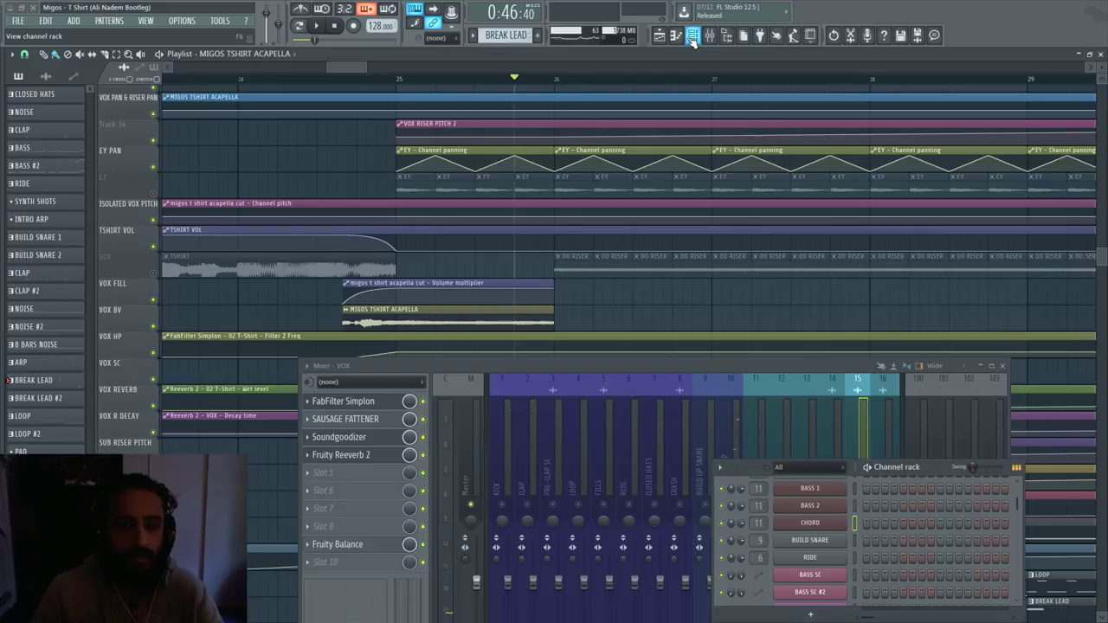
{"action": "left_click", "coordinate": [154, 274]}
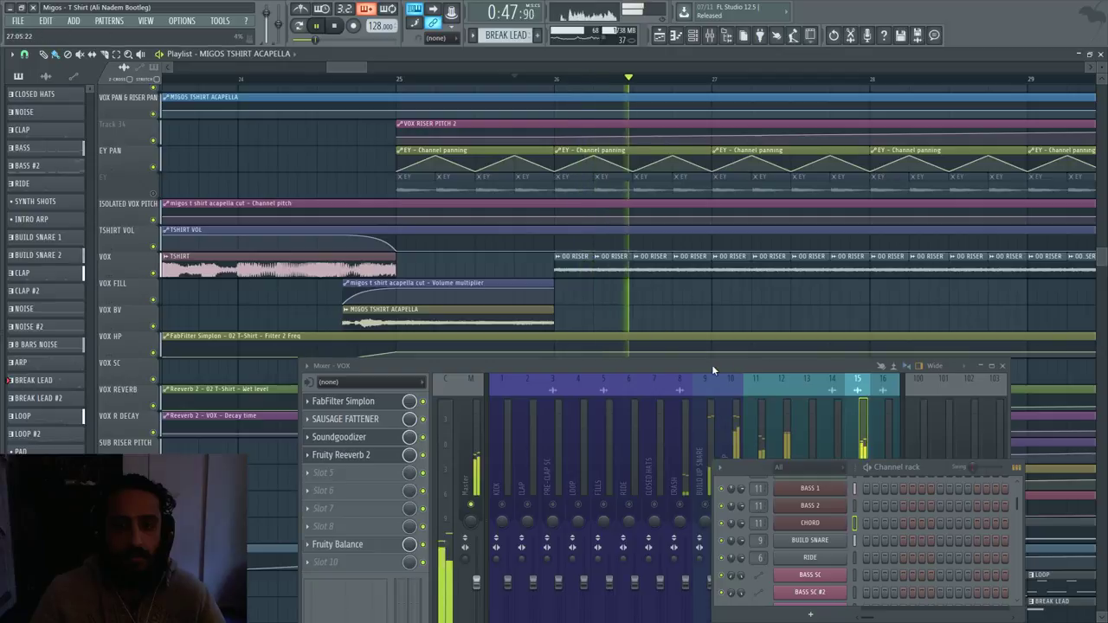
- Clear the mixer away from the vocal tracks and play the OO RISER clips up to the EY MAMA TOLD ME fill
{"action": "left_click_drag", "start_coordinate": [711, 364], "coordinate": [684, 419]}
{"action": "scroll", "coordinate": [775, 308], "scroll_direction": "down", "scroll_amount": 5}
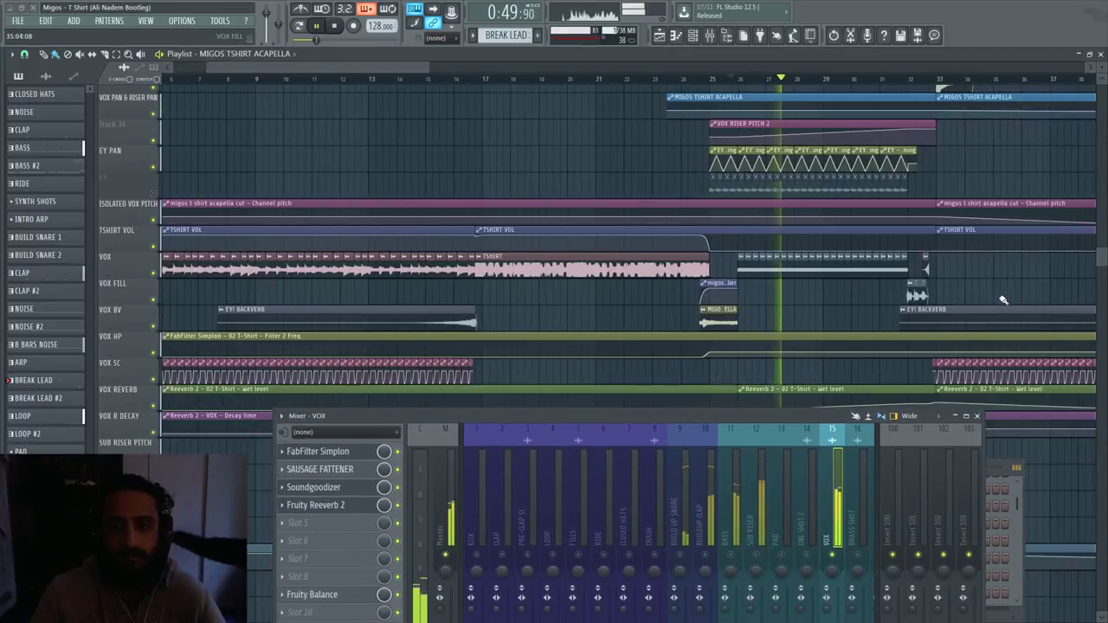
{"action": "scroll", "coordinate": [935, 287], "scroll_direction": "up", "scroll_amount": 1}
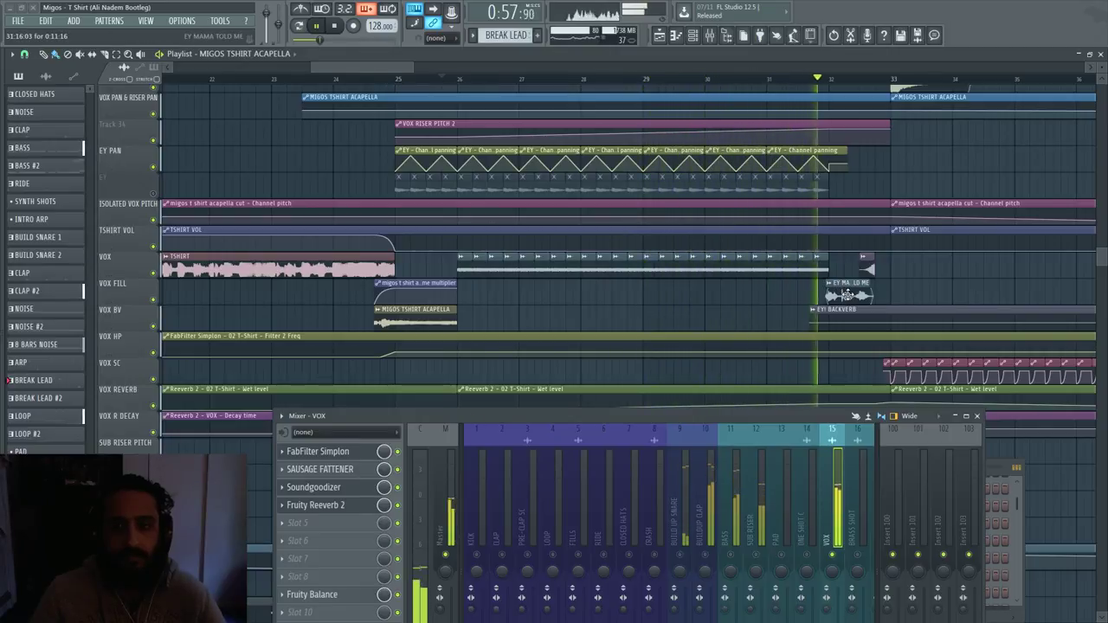
{"action": "key", "text": "space"}
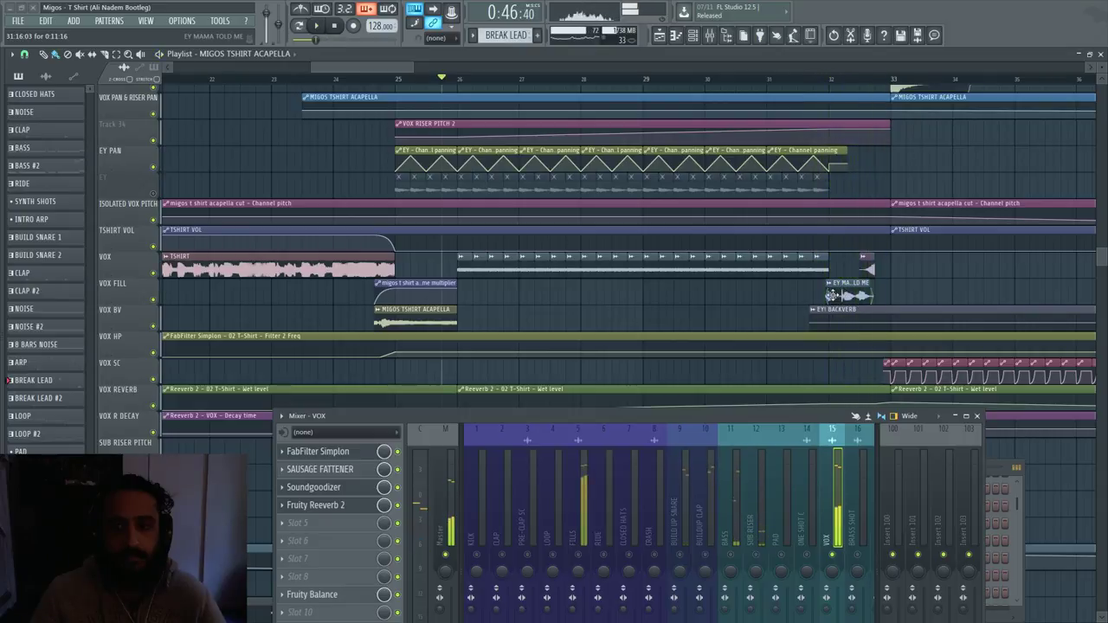
- Cue playback at bar 25 and inspect the Fruity Reeverb 2 and FabFilter Simplon settings on VOX
{"action": "left_click", "coordinate": [399, 80]}
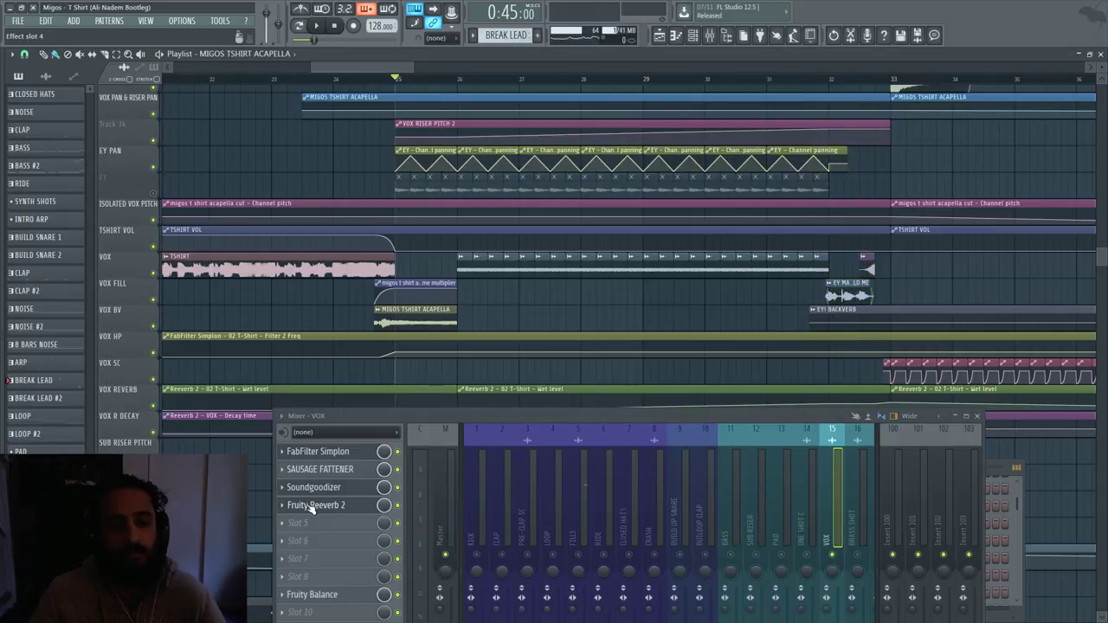
{"action": "left_click", "coordinate": [340, 510]}
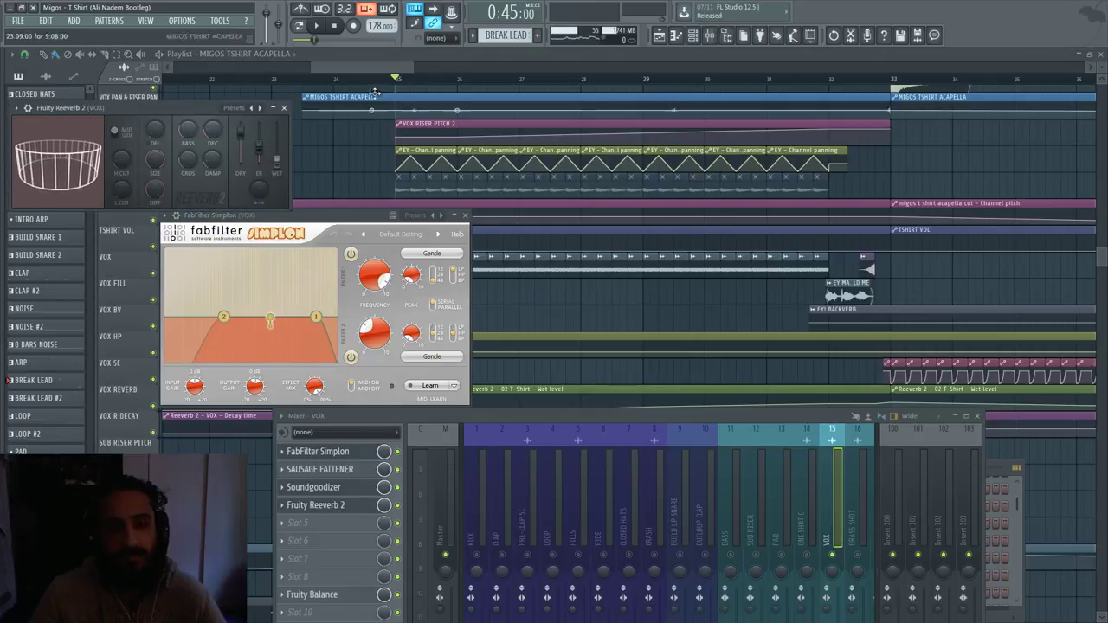
{"action": "left_click", "coordinate": [482, 139]}
- Replay the soloed vocals around bars 25 and 26, comparing the acapella clip with the start of the OO RISER clips
{"action": "scroll", "coordinate": [482, 138], "scroll_direction": "up", "scroll_amount": 2}
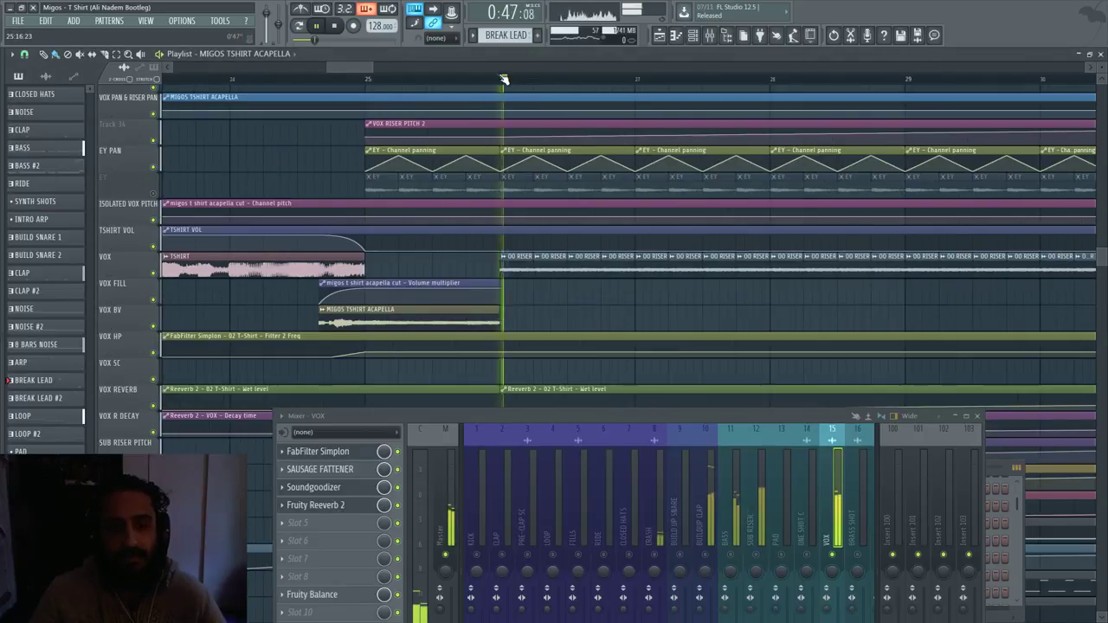
{"action": "scroll", "coordinate": [508, 274], "scroll_direction": "up", "scroll_amount": 1}
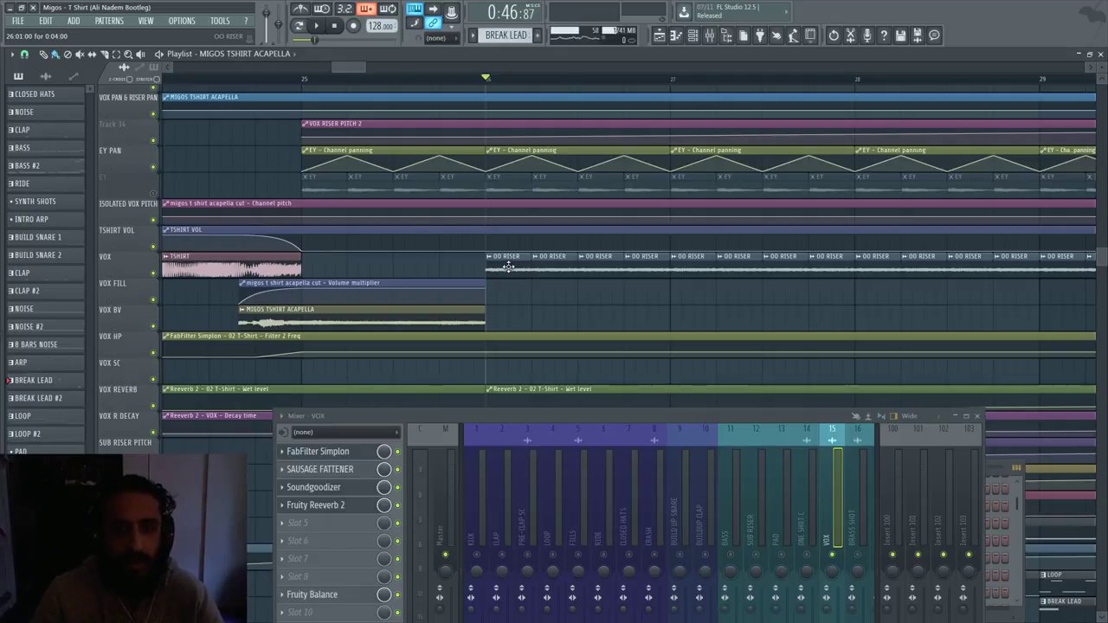
{"action": "scroll", "coordinate": [508, 265], "scroll_direction": "down", "scroll_amount": 2}
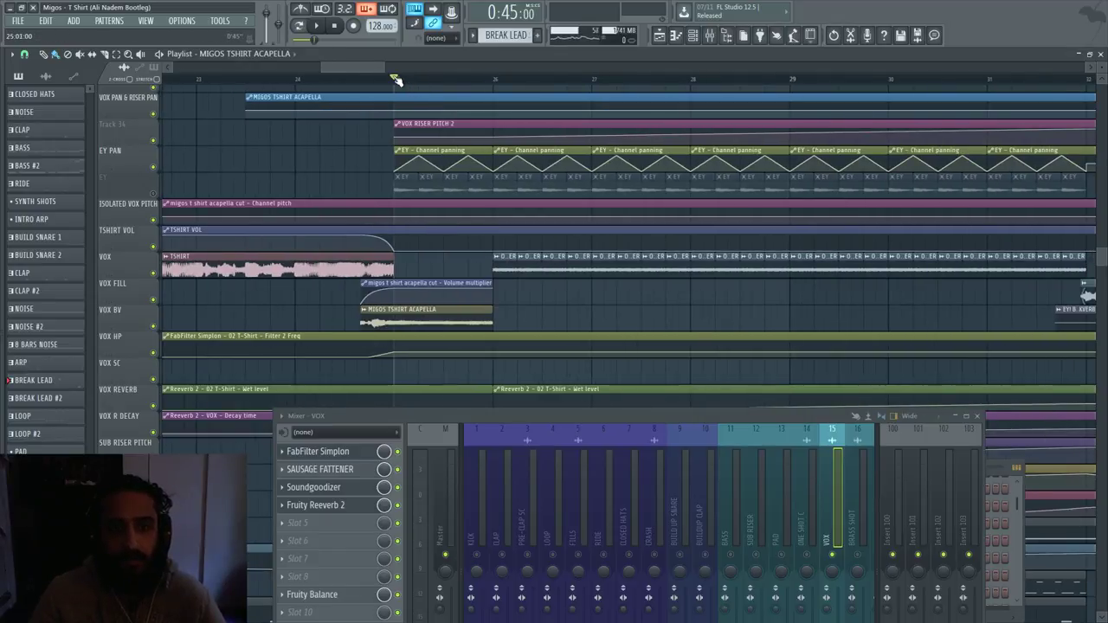
{"action": "scroll", "coordinate": [395, 80], "scroll_direction": "down", "scroll_amount": 2}
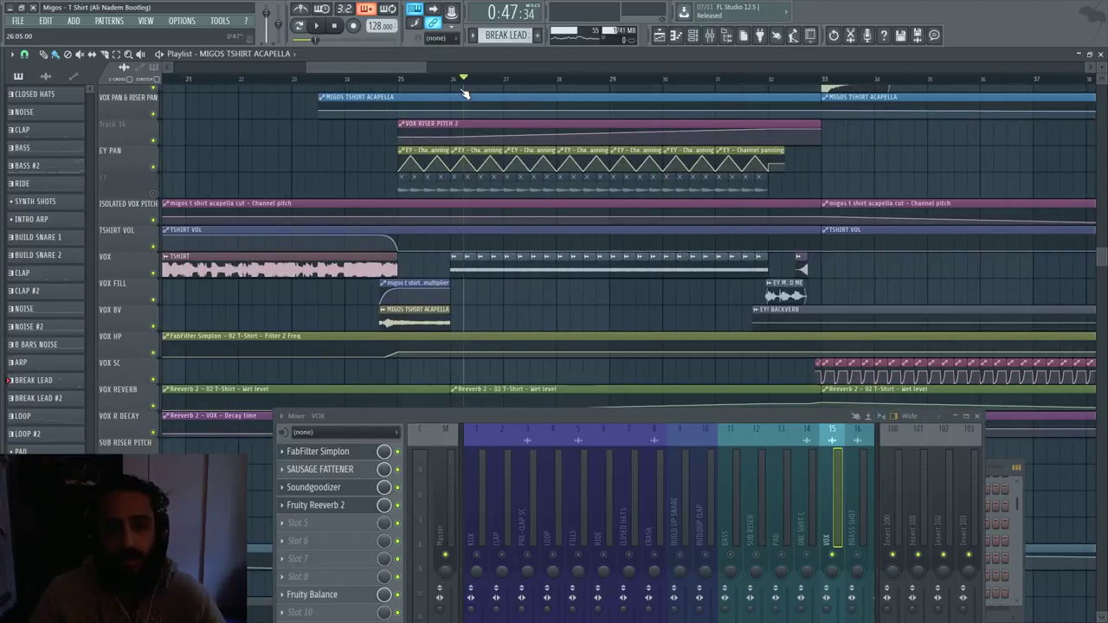
{"action": "key", "text": "space"}
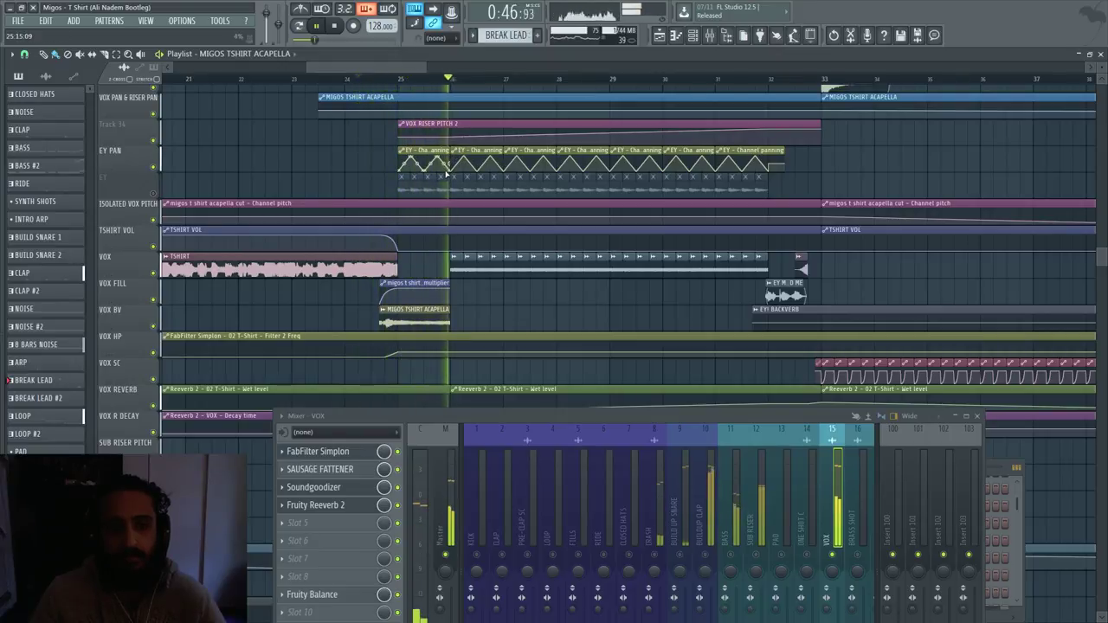
{"action": "key", "text": "space"}
- Examine the VOX FILL volume automation over the acapella clip and check the OO RISER channel settings
{"action": "scroll", "coordinate": [367, 179], "scroll_direction": "up", "scroll_amount": 2}
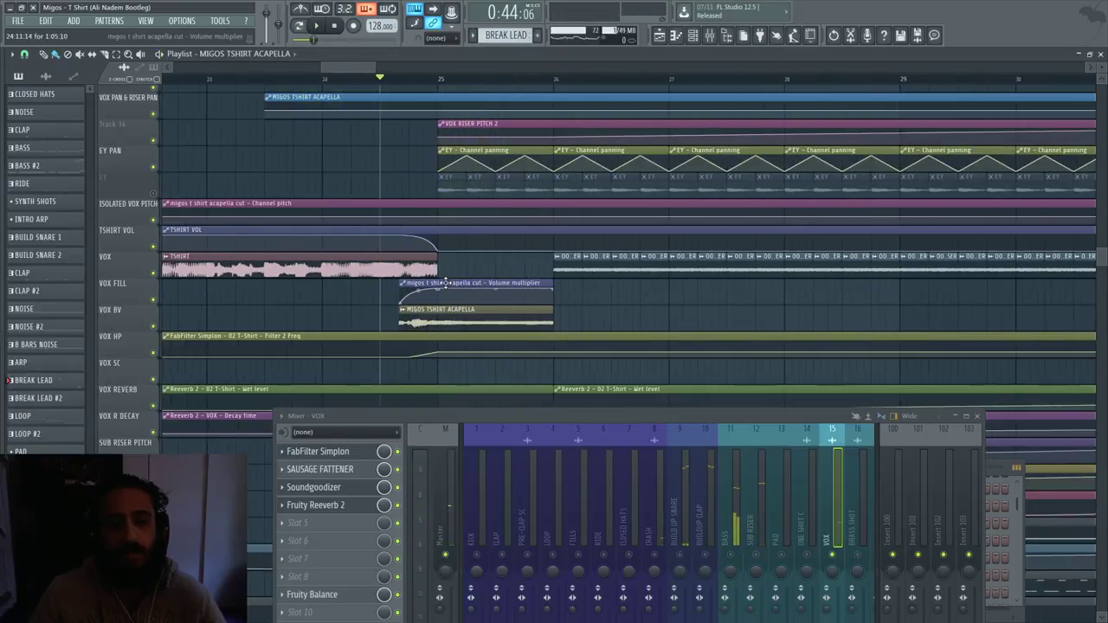
{"action": "scroll", "coordinate": [444, 306], "scroll_direction": "up", "scroll_amount": 2}
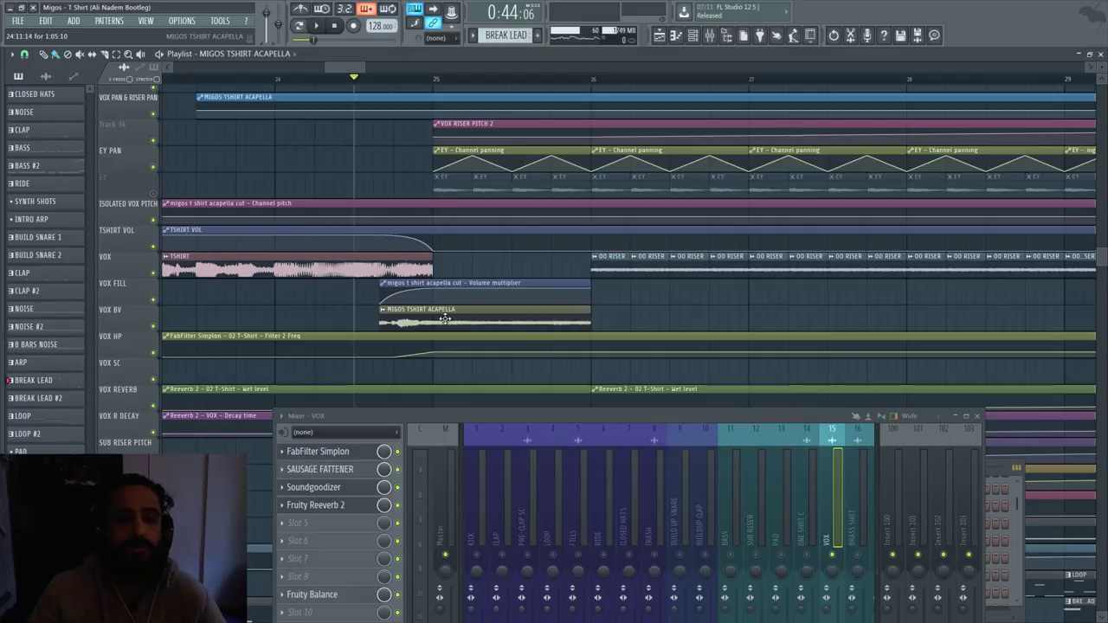
{"action": "scroll", "coordinate": [559, 274], "scroll_direction": "down", "scroll_amount": 5}
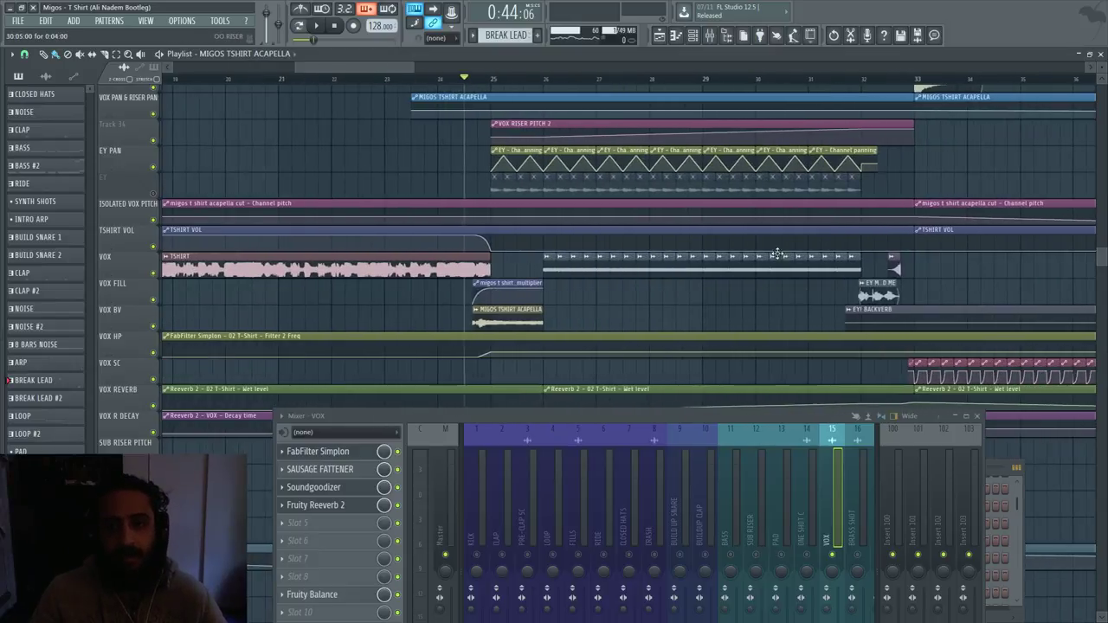
{"action": "double_click", "coordinate": [453, 274]}
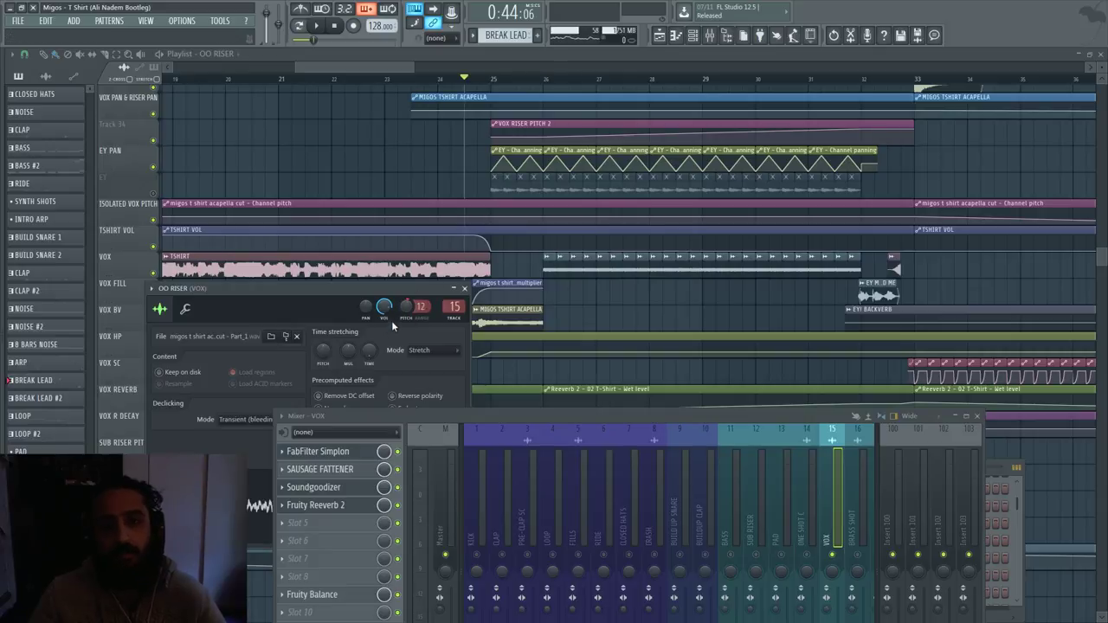
{"action": "left_click", "coordinate": [500, 192]}
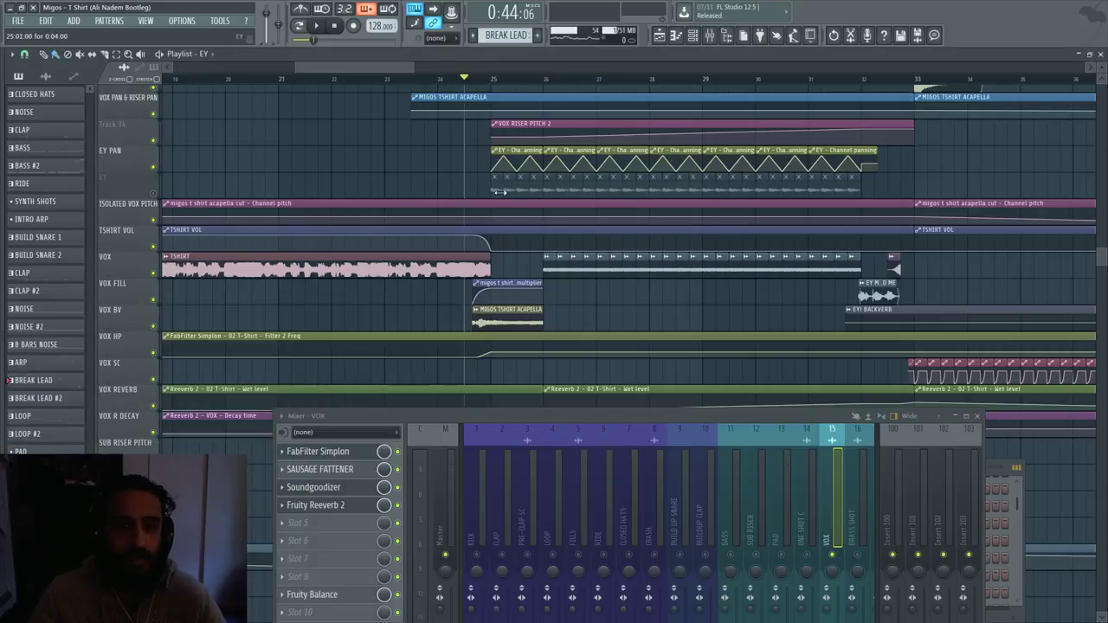
- Unmute the EY track and play the build-up vocals from around bar 24, restoring the rest of the mix
{"action": "left_click", "coordinate": [154, 194]}
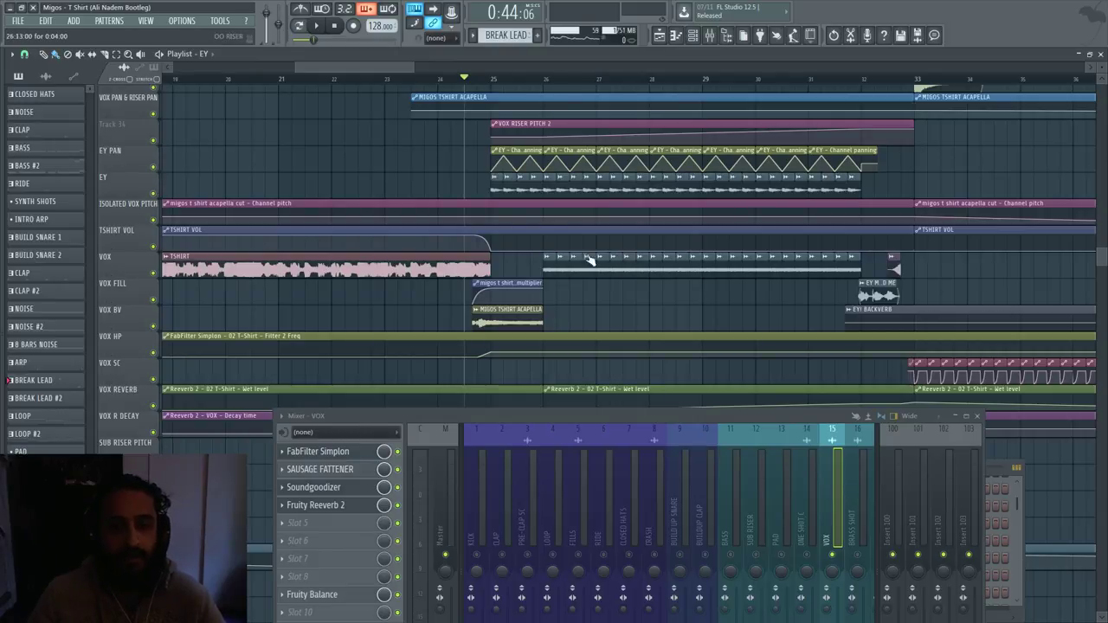
{"action": "key", "text": "space"}
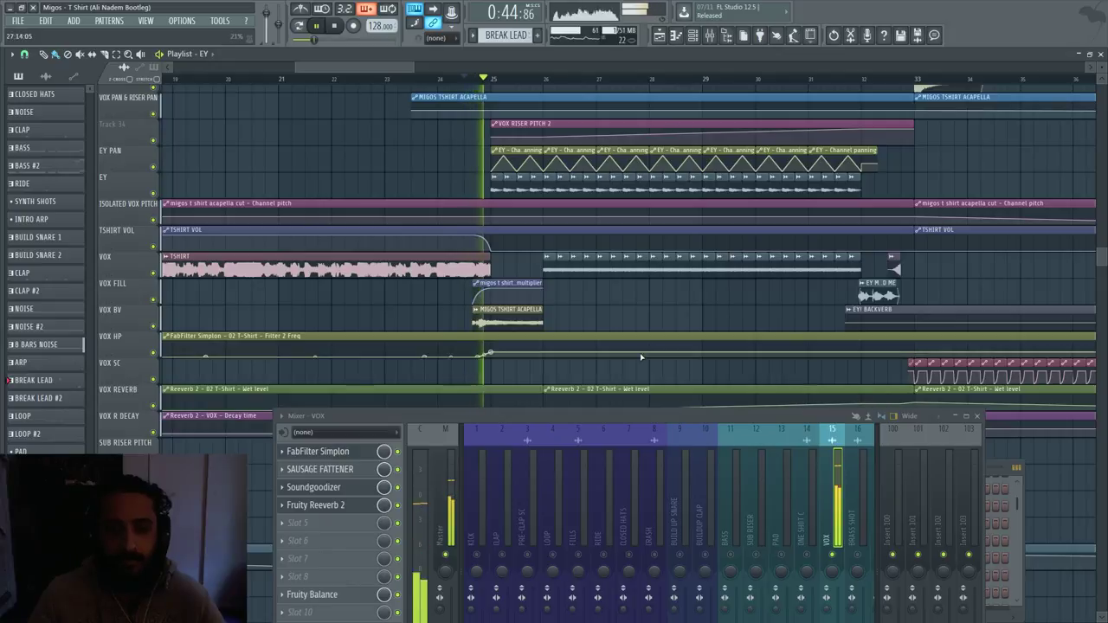
{"action": "scroll", "coordinate": [995, 297], "scroll_direction": "left", "scroll_amount": 1}
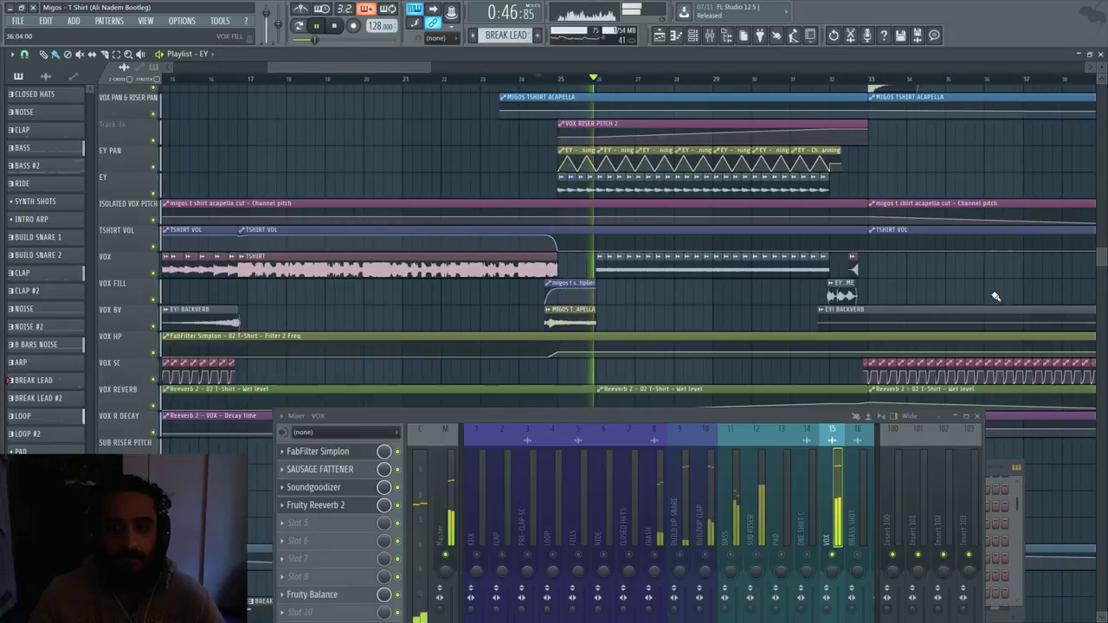
{"action": "scroll", "coordinate": [965, 290], "scroll_direction": "right", "scroll_amount": 3}
{"action": "scroll", "coordinate": [953, 294], "scroll_direction": "up", "scroll_amount": 2}
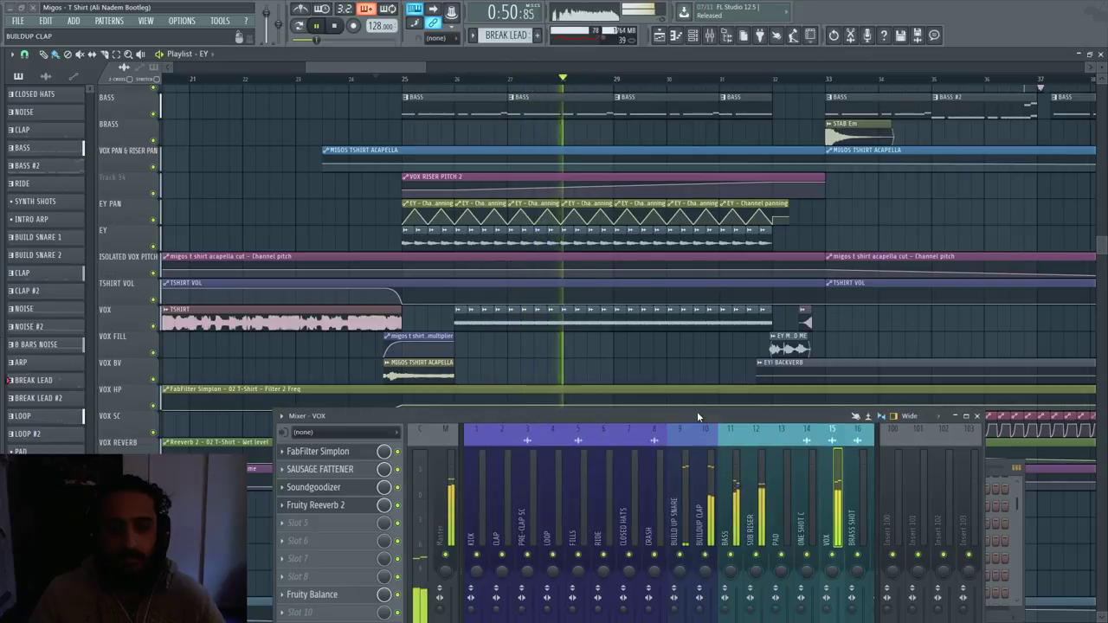
- Move the mixer lower and follow the full mix through the build-up, examining the vocal tracks up to bar 41
{"action": "mouse_move", "coordinate": [697, 411]}
{"action": "left_mouse_down"}
{"action": "mouse_move", "coordinate": [698, 438]}
{"action": "mouse_move", "coordinate": [693, 428]}
{"action": "left_mouse_up"}
{"action": "scroll", "coordinate": [952, 357], "scroll_direction": "left", "scroll_amount": 3}
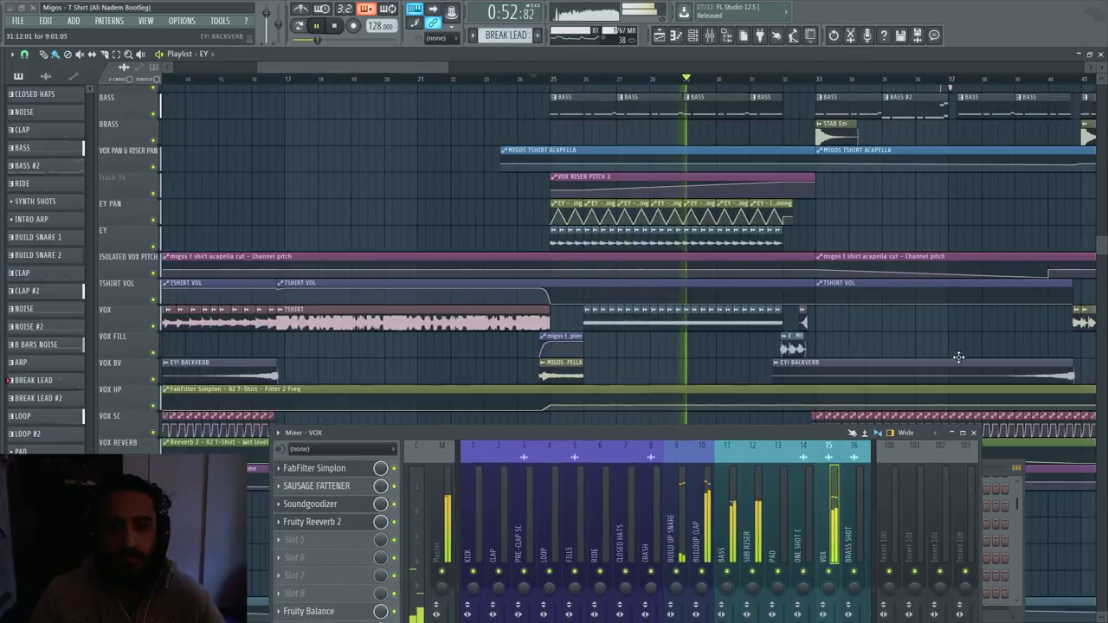
{"action": "scroll", "coordinate": [892, 346], "scroll_direction": "right", "scroll_amount": 5}
{"action": "scroll", "coordinate": [886, 346], "scroll_direction": "up", "scroll_amount": 1}
{"action": "scroll", "coordinate": [884, 346], "scroll_direction": "down", "scroll_amount": 1}
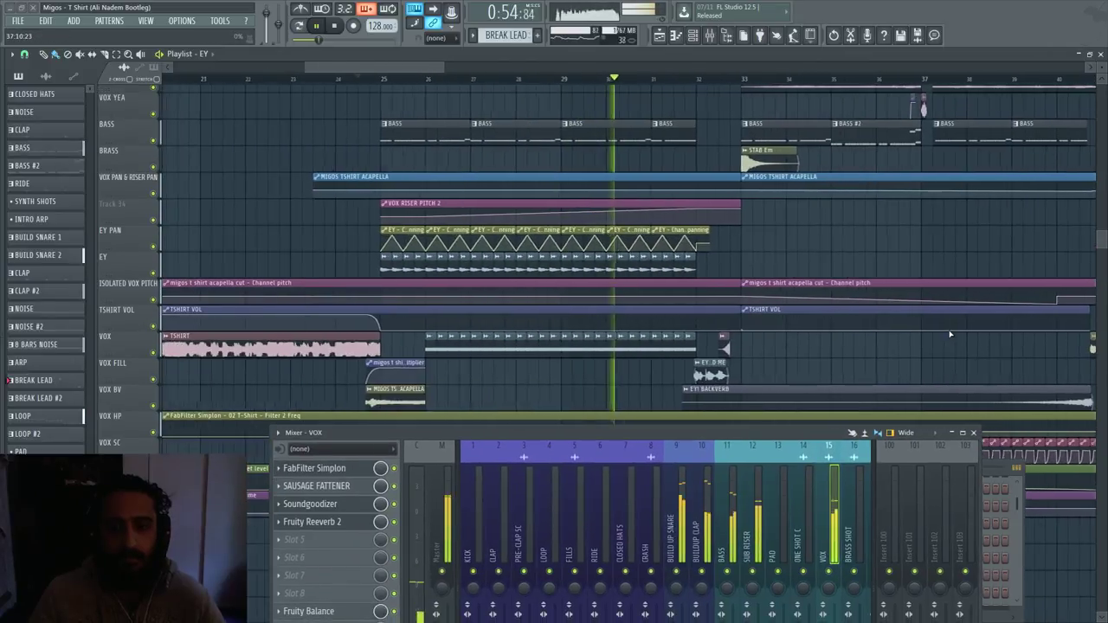
{"action": "scroll", "coordinate": [943, 330], "scroll_direction": "down", "scroll_amount": 1}
{"action": "scroll", "coordinate": [957, 317], "scroll_direction": "down", "scroll_amount": 1}
{"action": "scroll", "coordinate": [1014, 329], "scroll_direction": "up", "scroll_amount": 1}
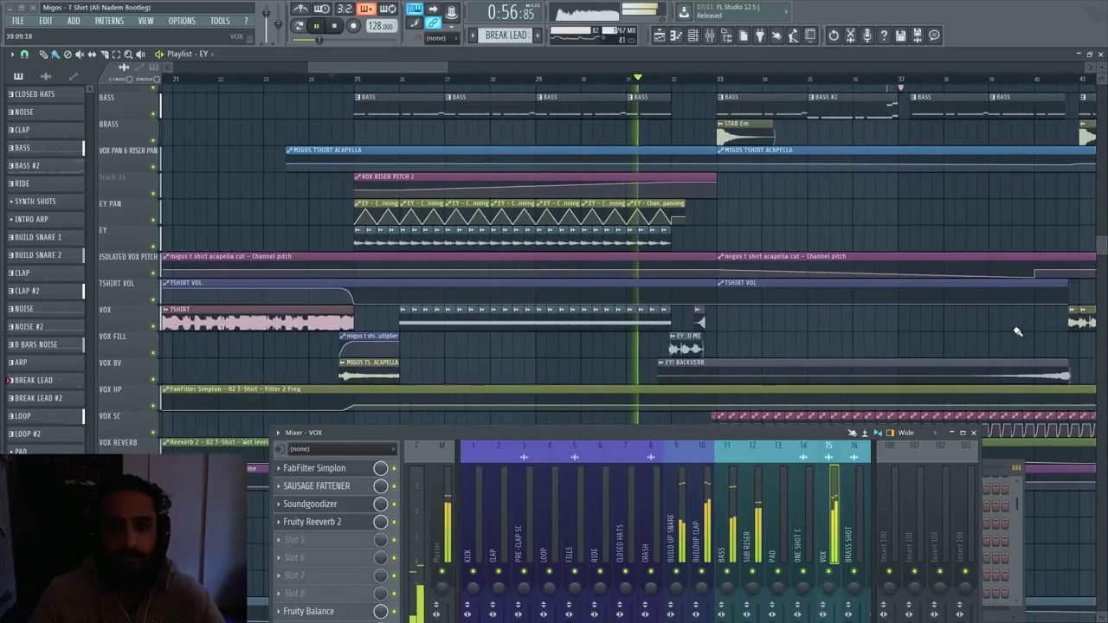
- Follow the full mix past bar 34, stop playback and locate the build-up snare and clap tracks around bar 25
{"action": "scroll", "coordinate": [1014, 329], "scroll_direction": "up", "scroll_amount": 2}
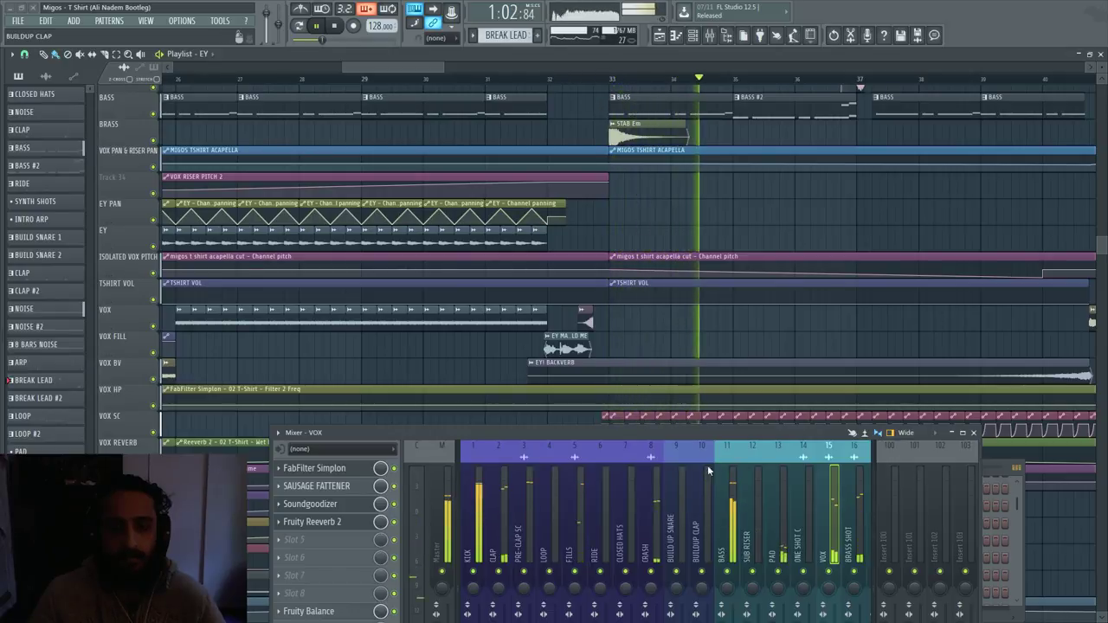
{"action": "key", "text": "space"}
{"action": "scroll", "coordinate": [537, 248], "scroll_direction": "down", "scroll_amount": 2}
{"action": "scroll", "coordinate": [374, 209], "scroll_direction": "up", "scroll_amount": 10}
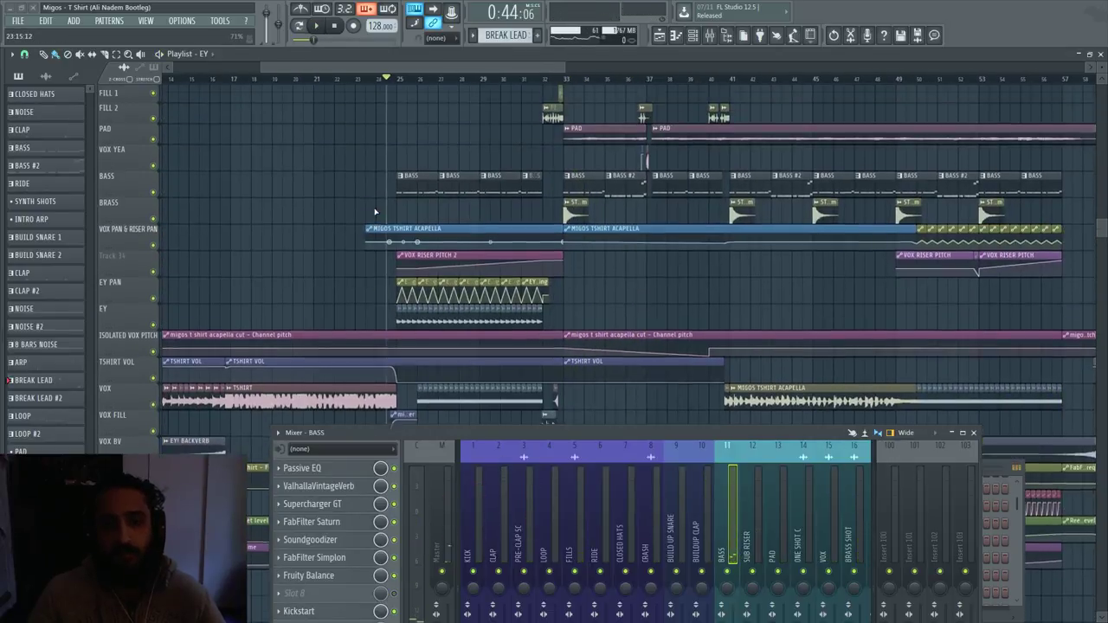
{"action": "scroll", "coordinate": [374, 197], "scroll_direction": "up", "scroll_amount": 3}
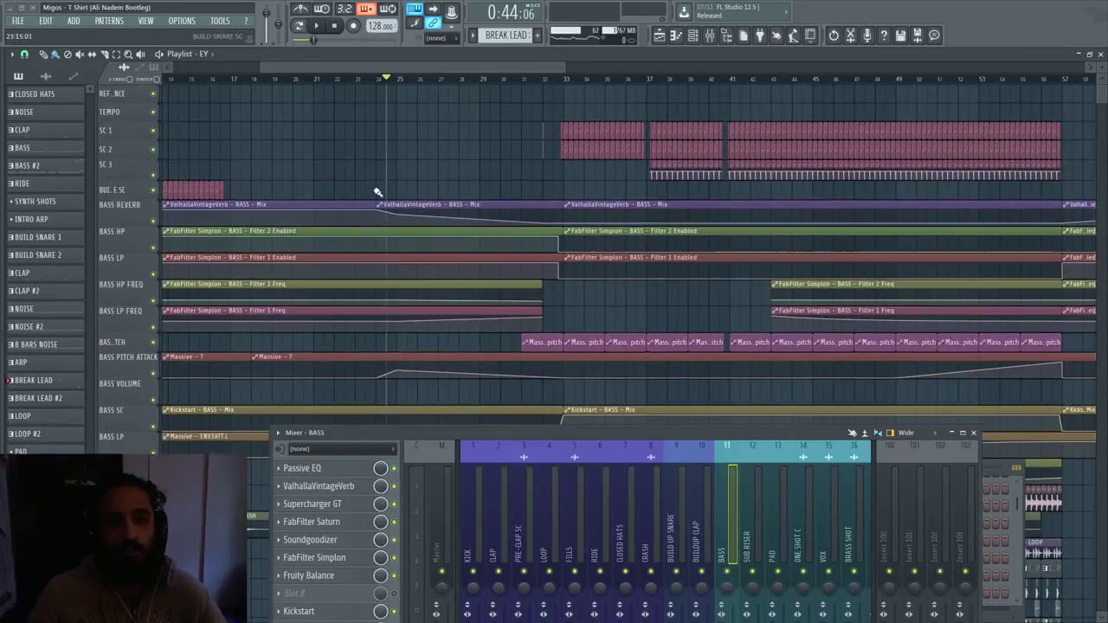
{"action": "scroll", "coordinate": [379, 187], "scroll_direction": "down", "scroll_amount": 15}
{"action": "scroll", "coordinate": [385, 182], "scroll_direction": "up", "scroll_amount": 4}
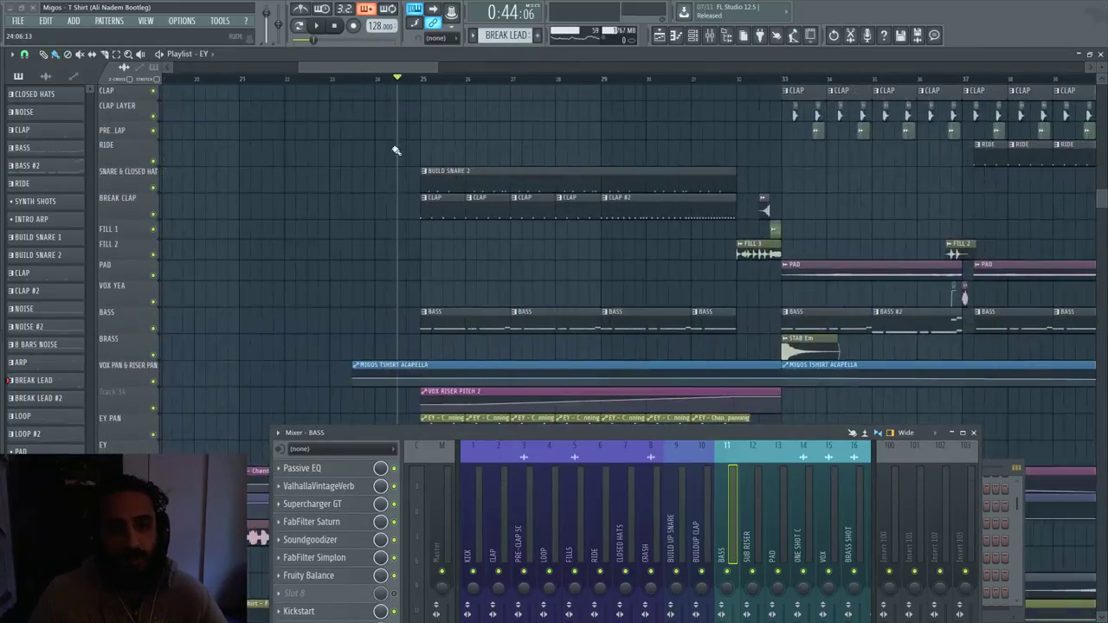
- Solo the BUILD UP SNARE mixer channel and play it from bar 25, stopping after about two bars
{"action": "left_click", "coordinate": [422, 80]}
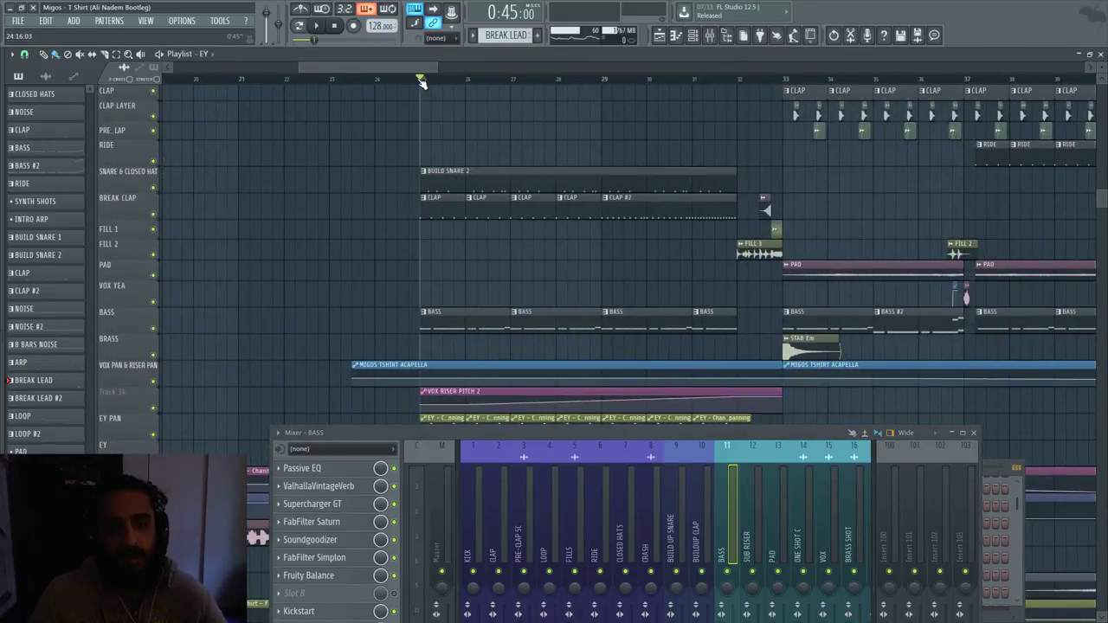
{"action": "right_click", "coordinate": [680, 571]}
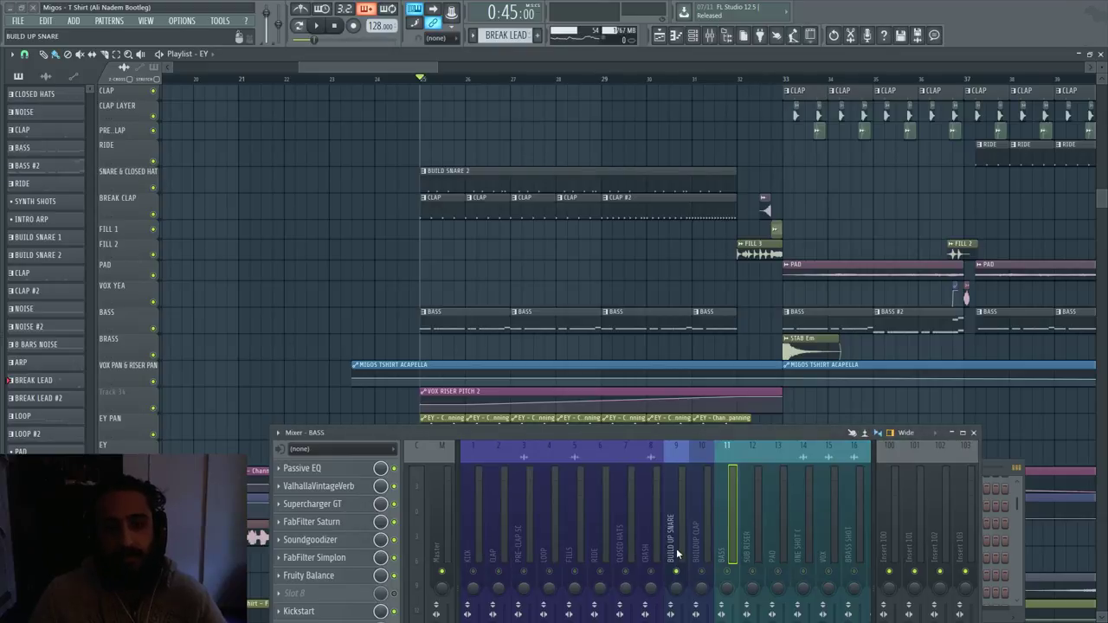
{"action": "left_click", "coordinate": [680, 545]}
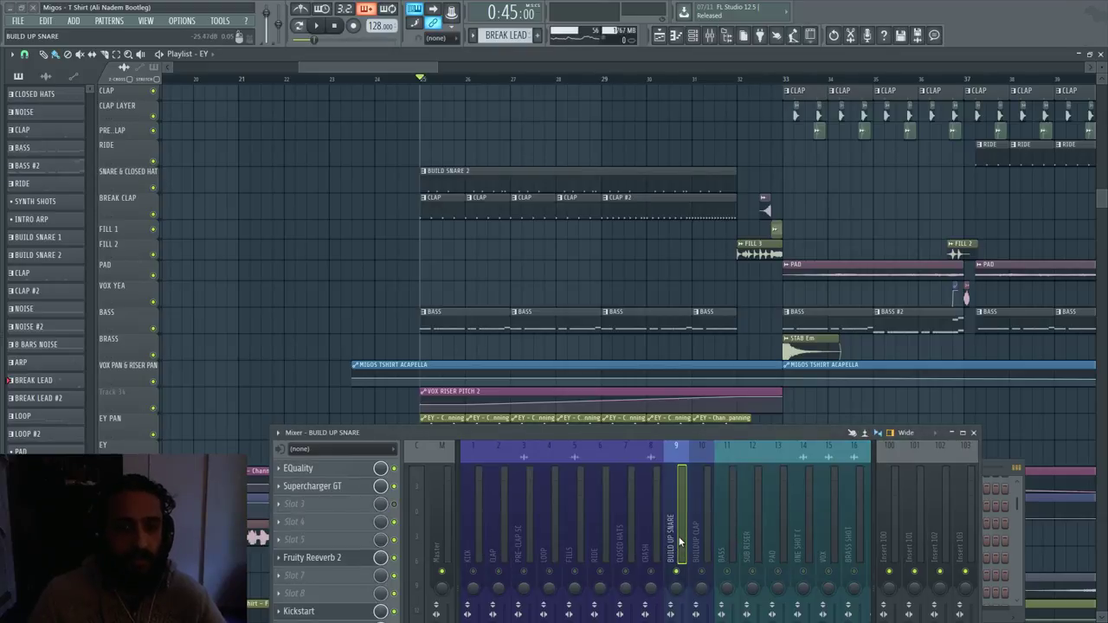
{"action": "key", "text": "space"}
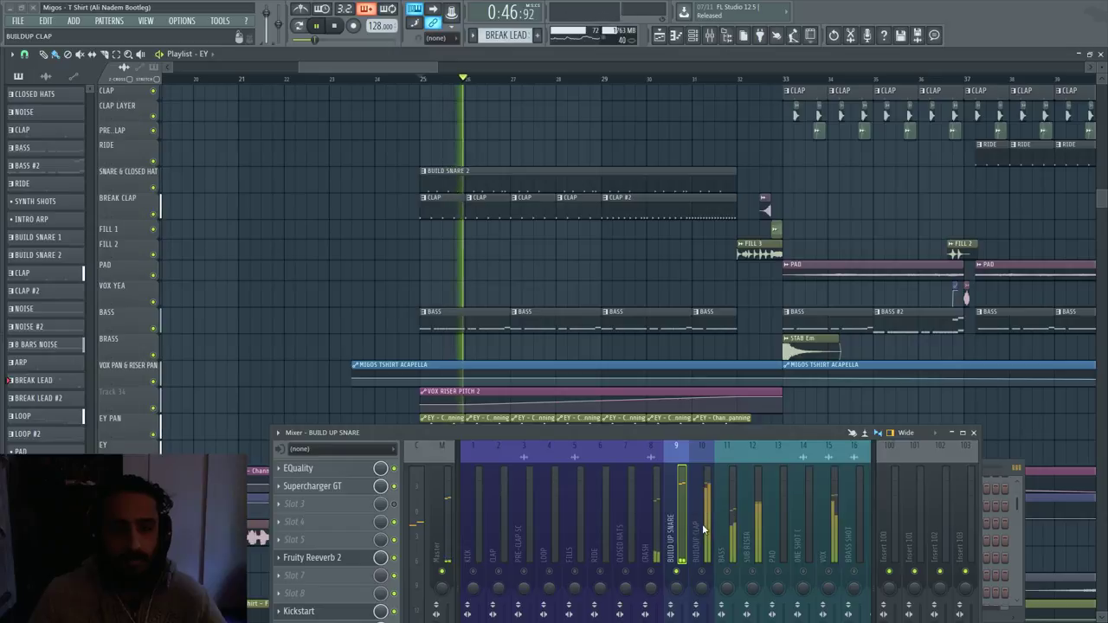
{"action": "left_click", "coordinate": [701, 523]}
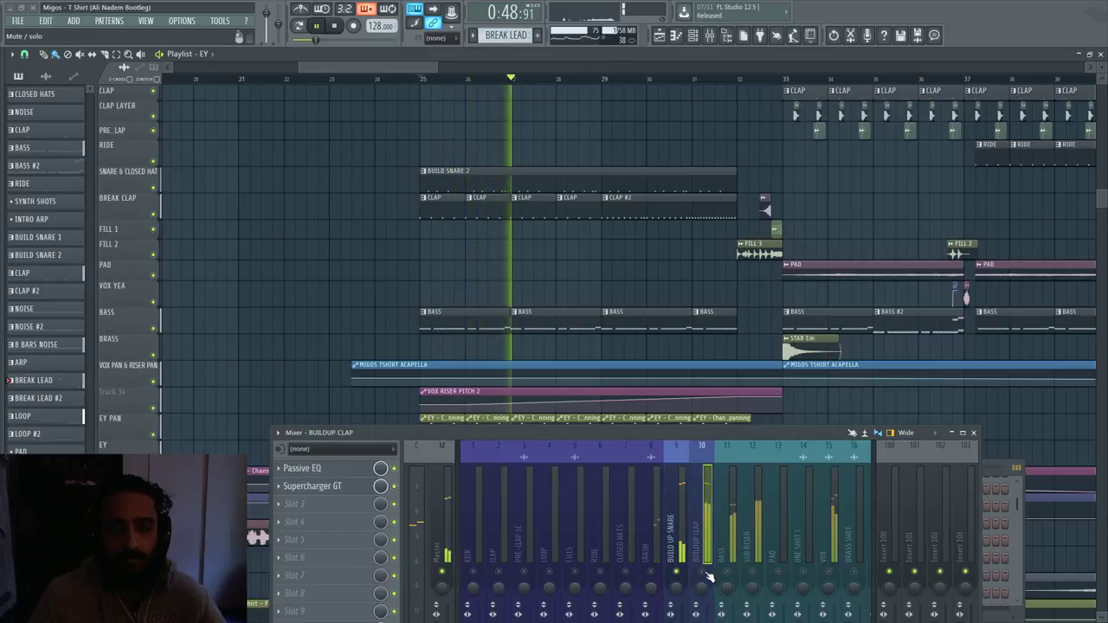
{"action": "key", "text": "space"}
- Examine the EQuality, Supercharger GT and Fruity Reeverb 2 effects on the BUILD UP SNARE channel and close them
{"action": "left_click", "coordinate": [676, 528]}
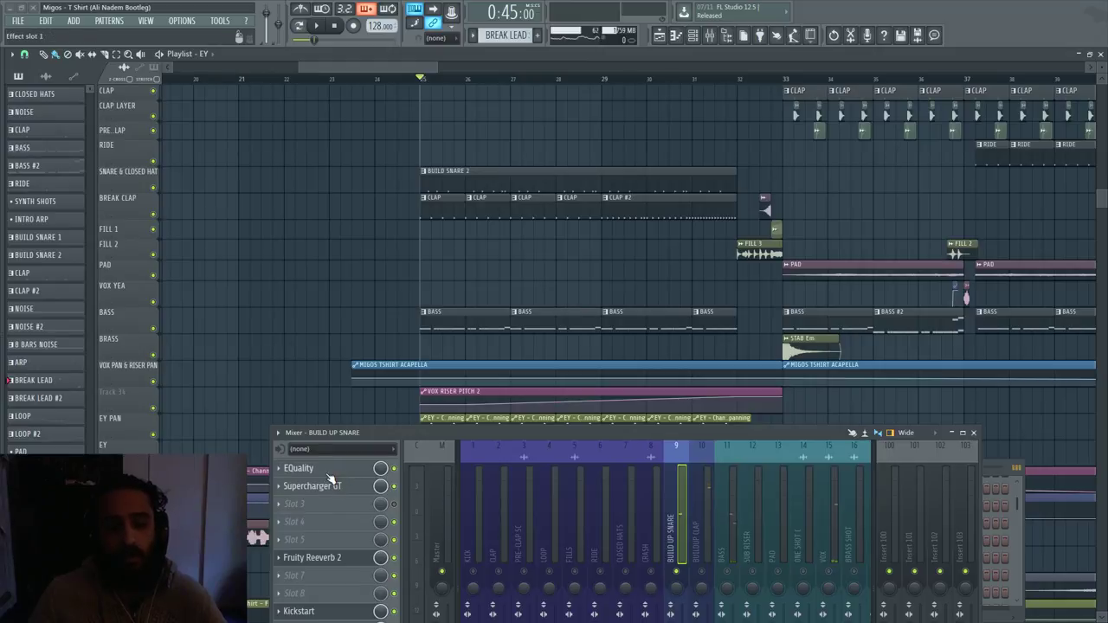
{"action": "left_click", "coordinate": [335, 472]}
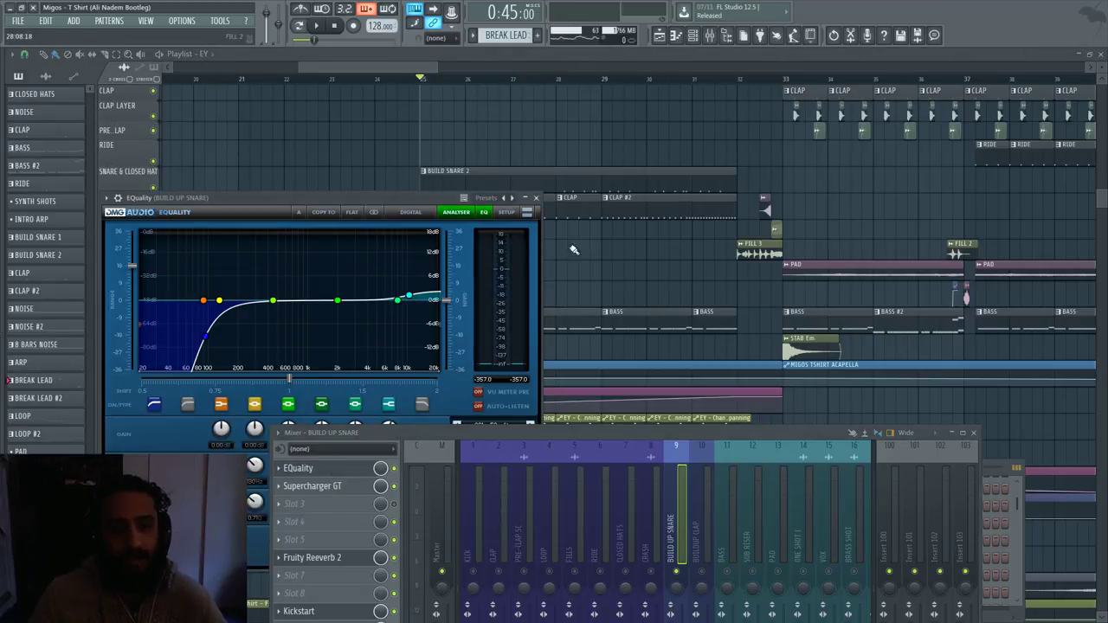
{"action": "left_click", "coordinate": [537, 199]}
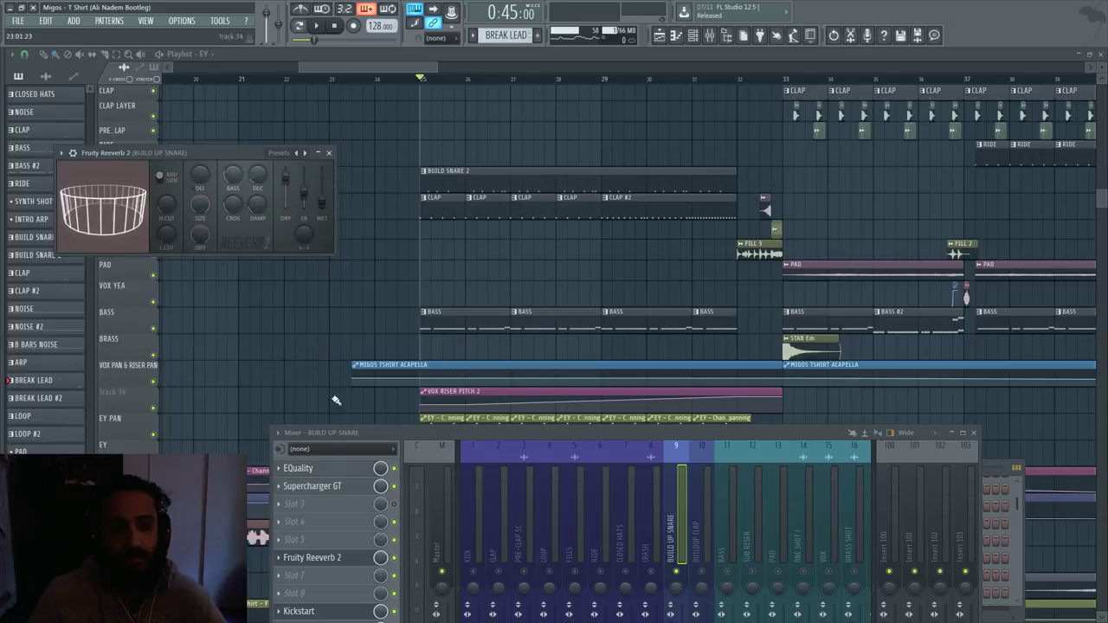
{"action": "left_click", "coordinate": [336, 486]}
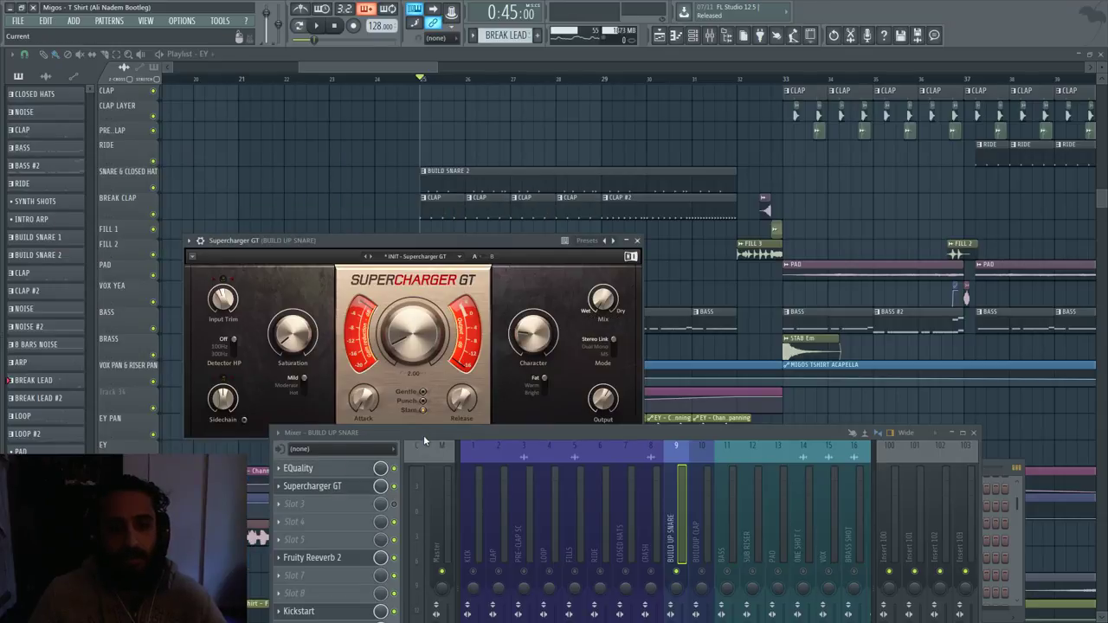
{"action": "left_click_drag", "start_coordinate": [421, 239], "coordinate": [416, 186]}
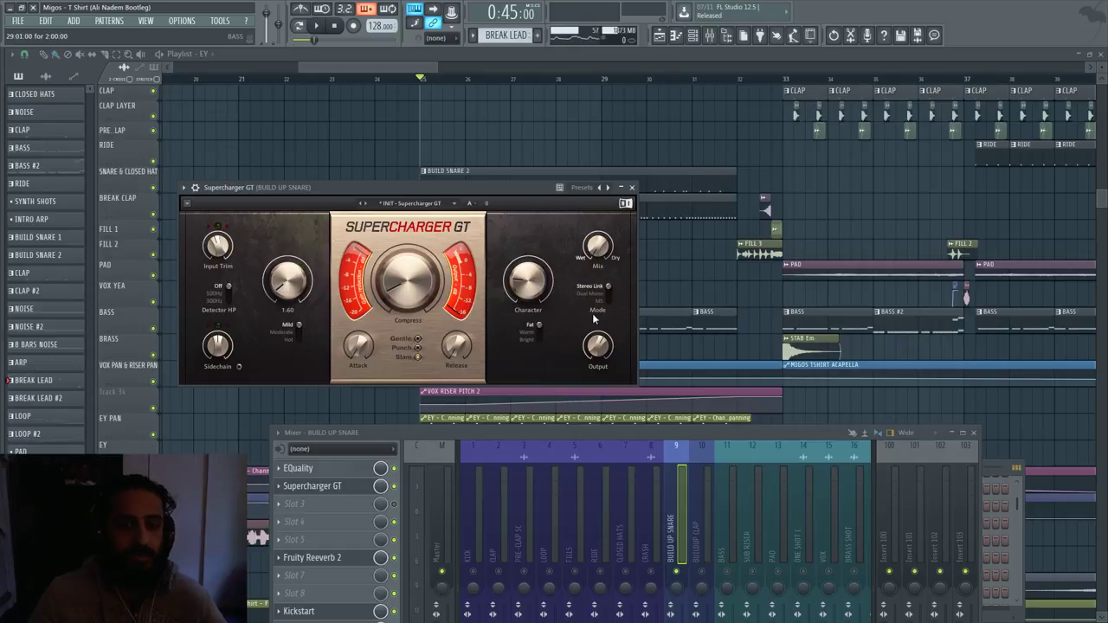
{"action": "left_click", "coordinate": [633, 188]}
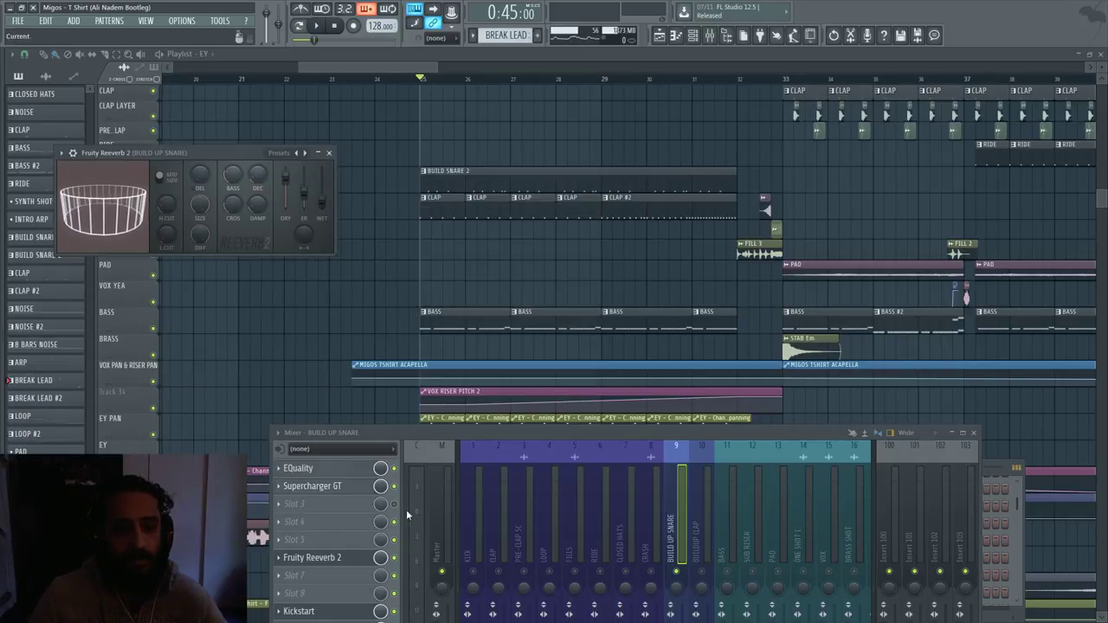
{"action": "left_click", "coordinate": [329, 153]}
{"action": "left_click", "coordinate": [414, 165]}
- Unmute BUILDUP CLAP alongside the soloed snare and play both from bar 25
{"action": "left_click", "coordinate": [706, 543]}
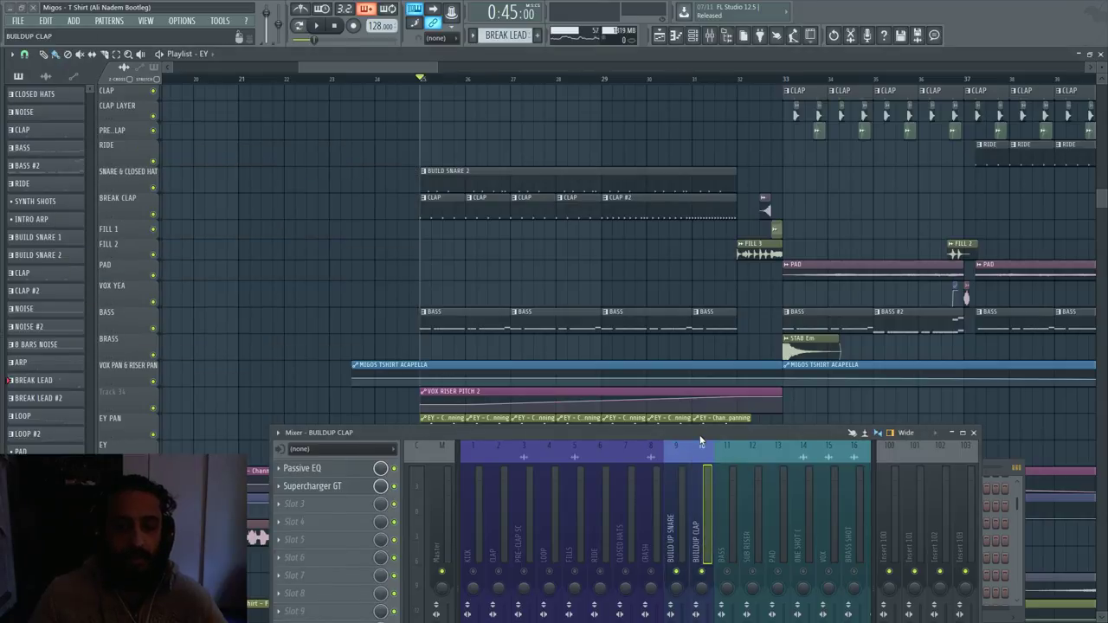
{"action": "left_click_drag", "start_coordinate": [398, 432], "coordinate": [432, 426]}
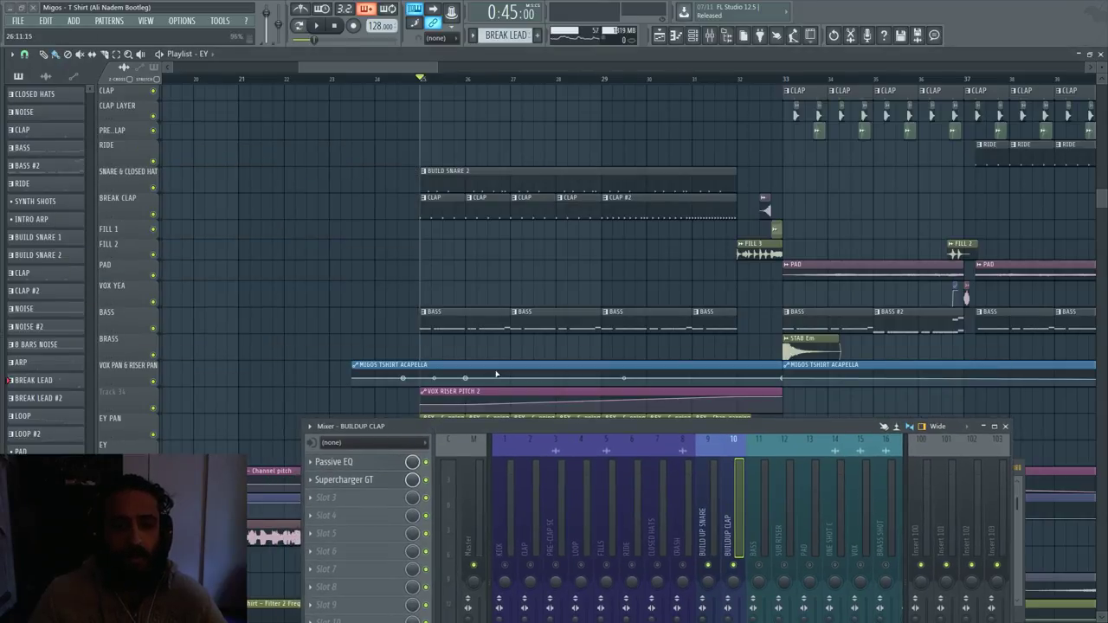
{"action": "key", "text": "space"}
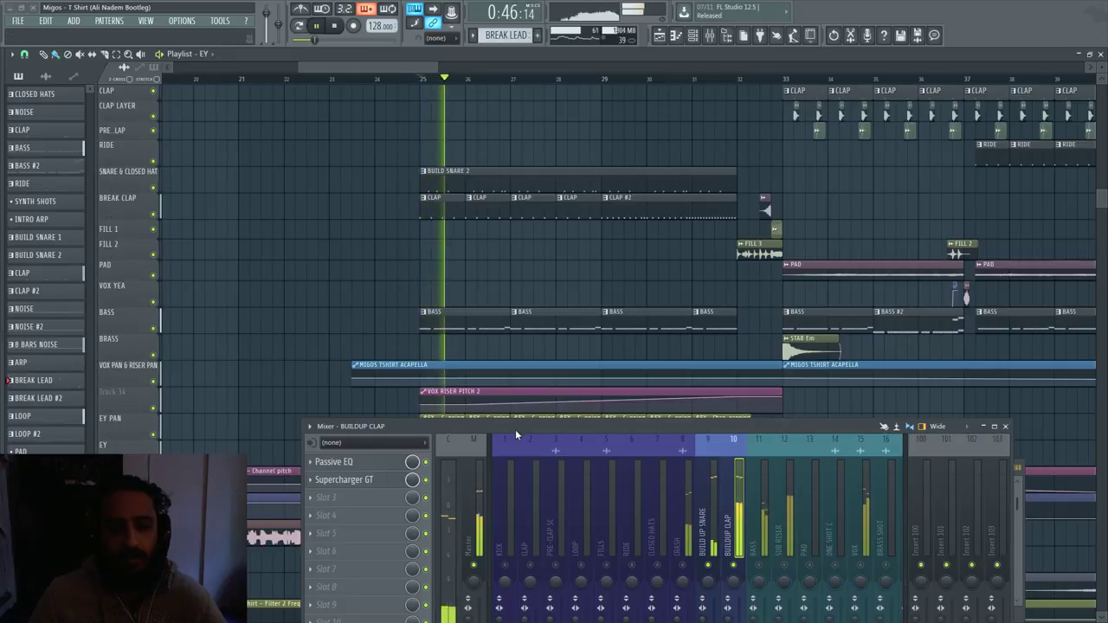
{"action": "key", "text": "space"}
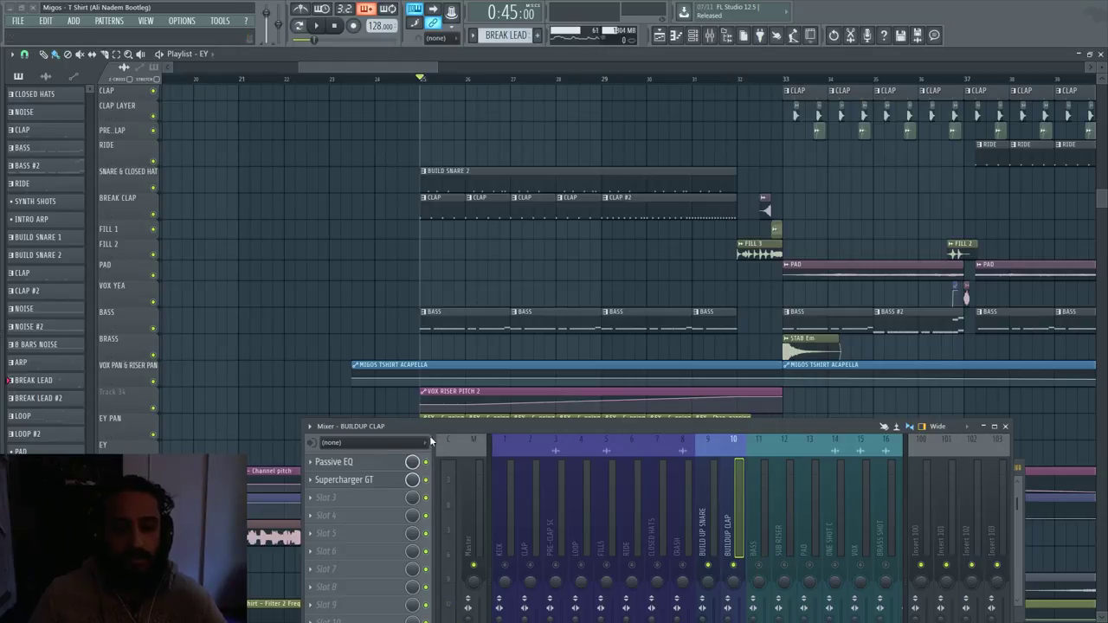
- Unmute SUB RISER alongside the build-up drums and locate its pitch, wobble and highpass automation clips in the playlist
{"action": "scroll", "coordinate": [497, 327], "scroll_direction": "down", "scroll_amount": 1}
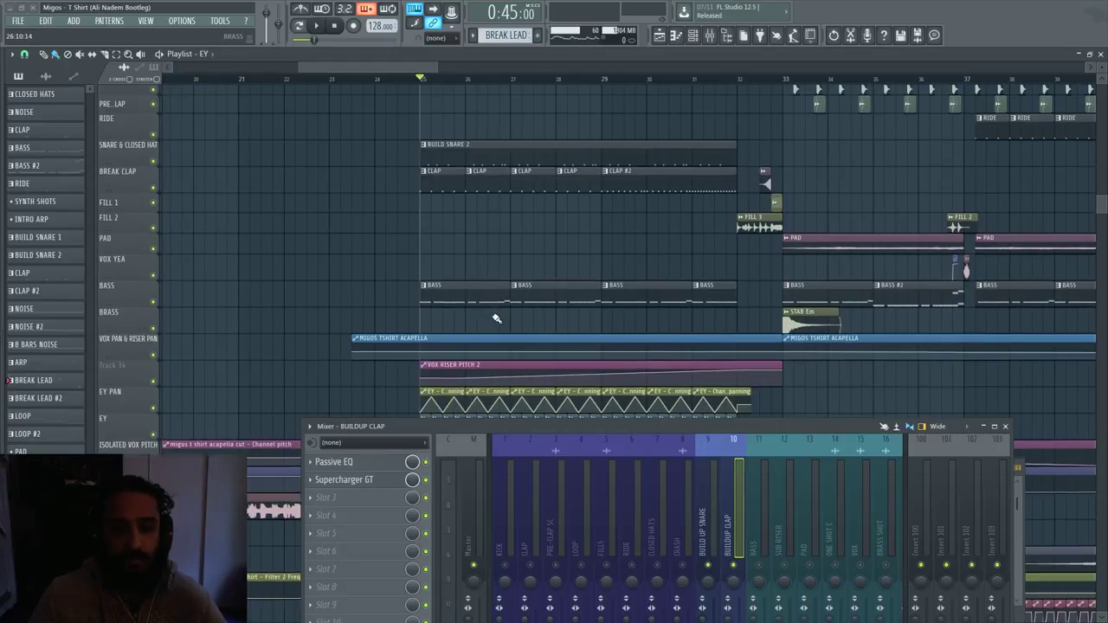
{"action": "scroll", "coordinate": [496, 318], "scroll_direction": "down", "scroll_amount": 1}
{"action": "scroll", "coordinate": [553, 249], "scroll_direction": "down", "scroll_amount": 2}
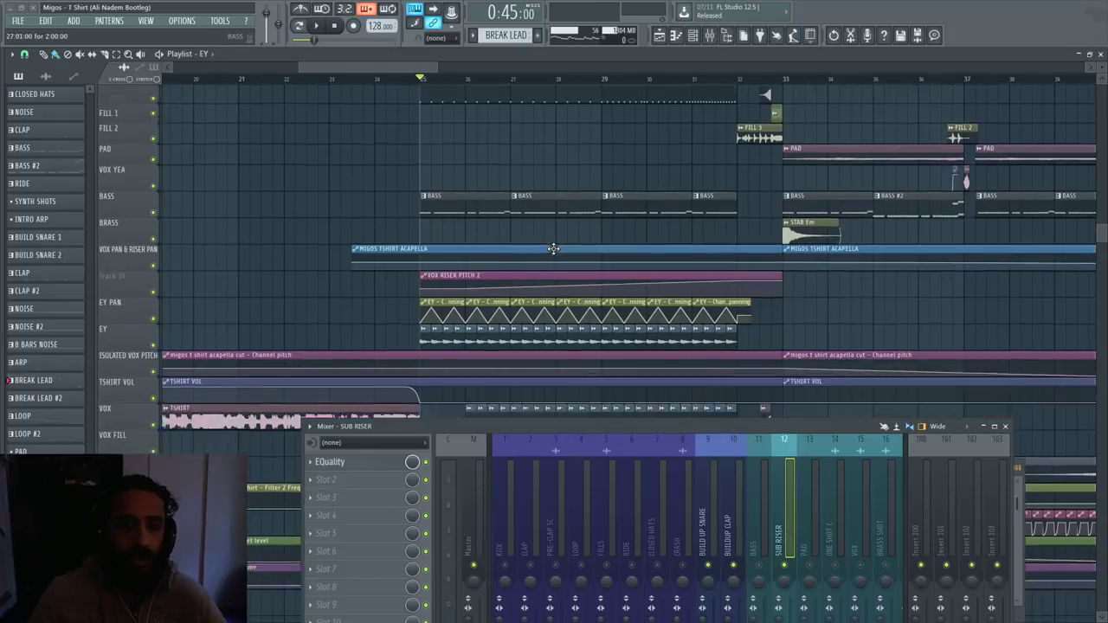
{"action": "scroll", "coordinate": [594, 286], "scroll_direction": "down", "scroll_amount": 11}
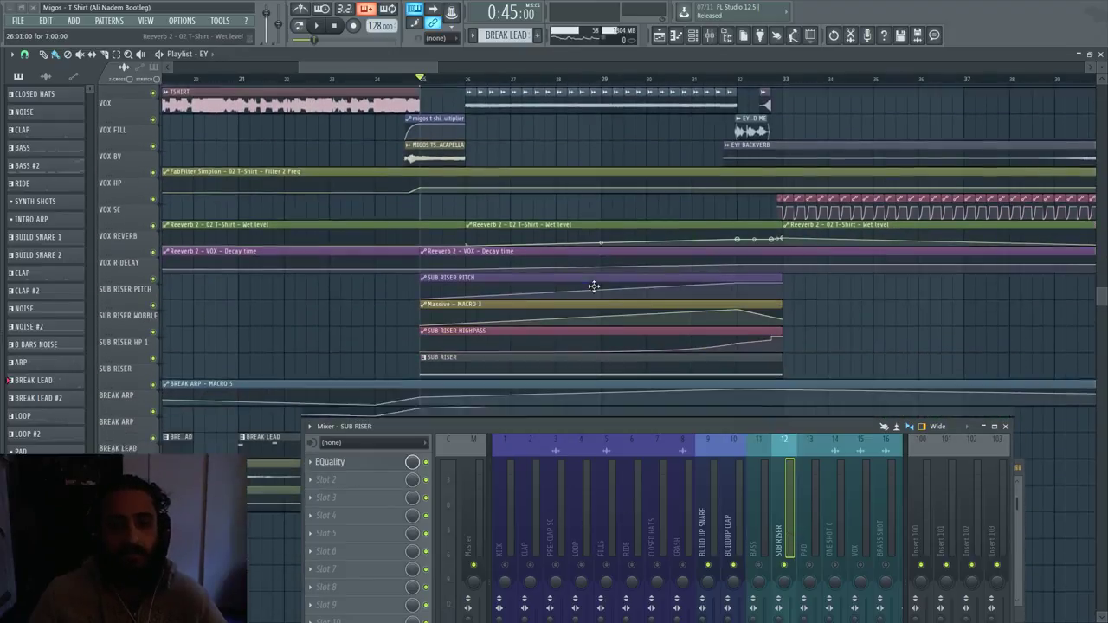
{"action": "scroll", "coordinate": [593, 285], "scroll_direction": "down", "scroll_amount": 4}
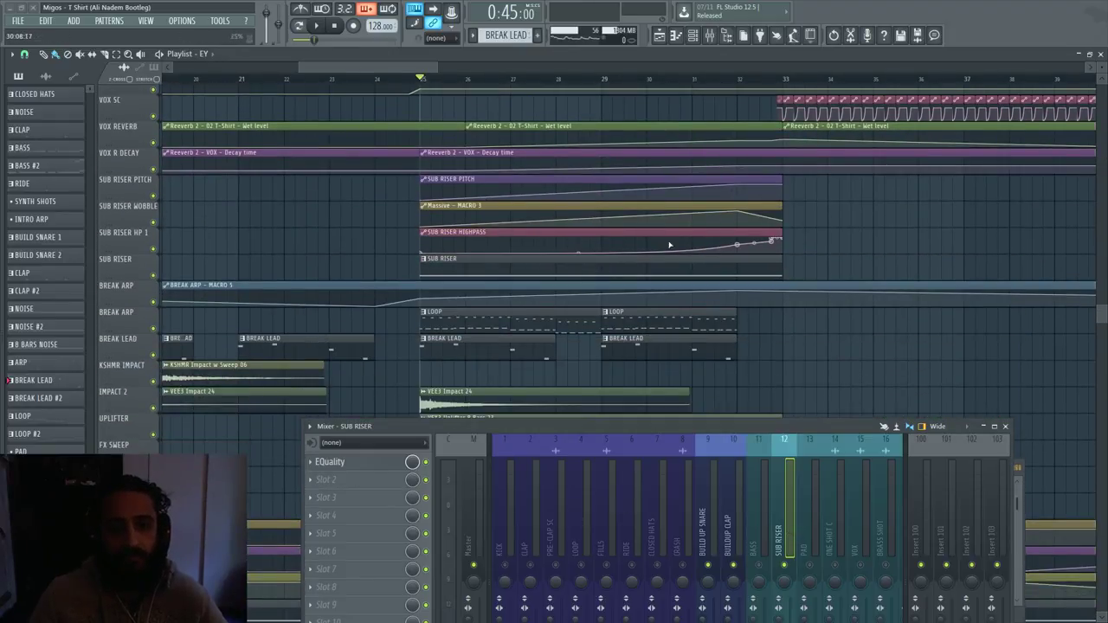
- Play the snare, clap and sub riser from bar 25, following the sub riser's automation through the build-up
{"action": "scroll", "coordinate": [669, 245], "scroll_direction": "up", "scroll_amount": 2}
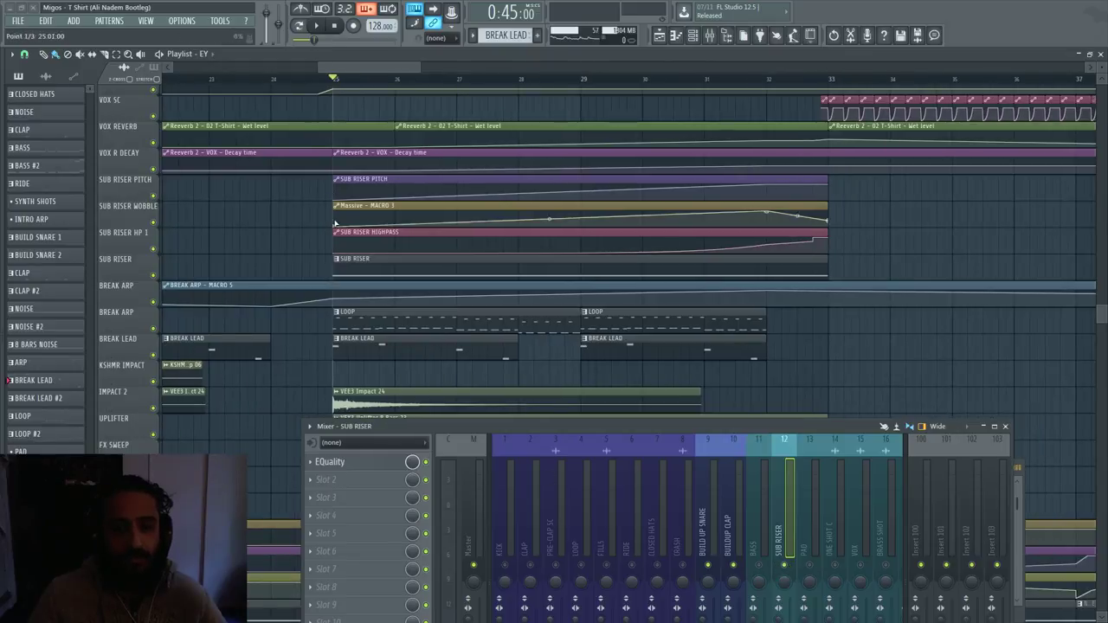
{"action": "scroll", "coordinate": [672, 301], "scroll_direction": "up", "scroll_amount": 2}
{"action": "key", "text": "space"}
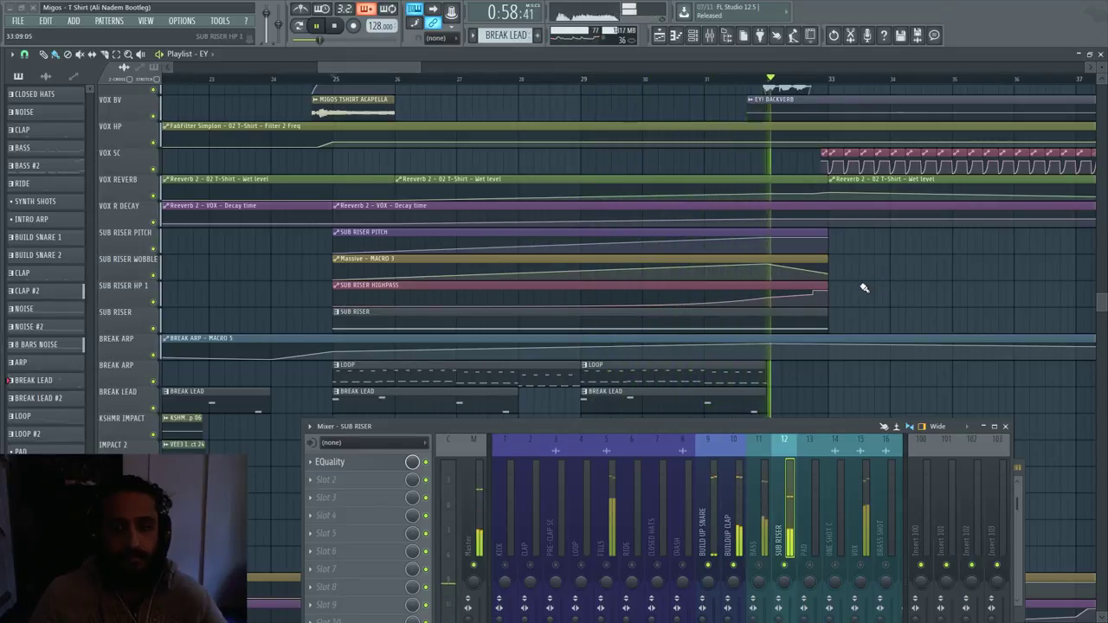
{"action": "key", "text": "space"}
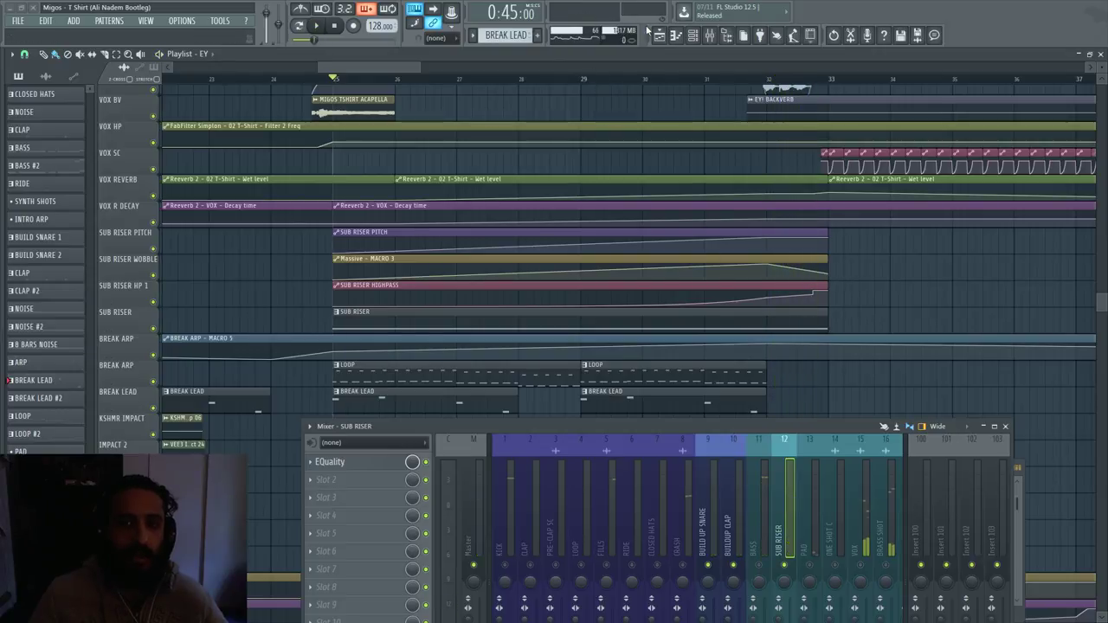
- Open the SUB RISER channel's Massive synth and arrange it so the channel rack does not cover its macro controls
{"action": "left_click", "coordinate": [693, 36]}
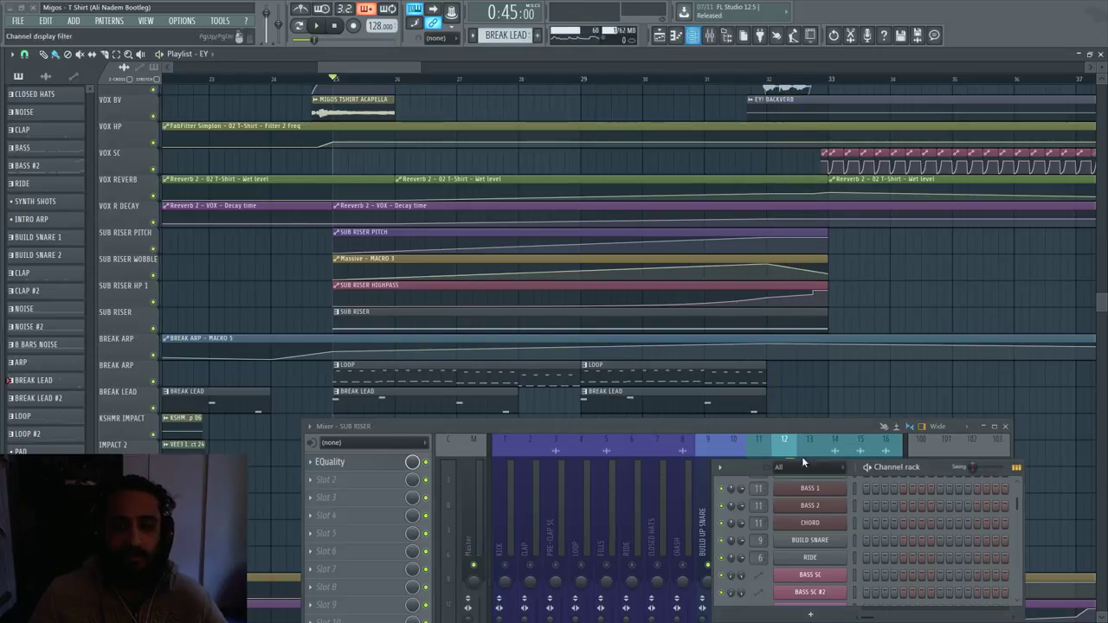
{"action": "scroll", "coordinate": [897, 511], "scroll_direction": "down", "scroll_amount": 5}
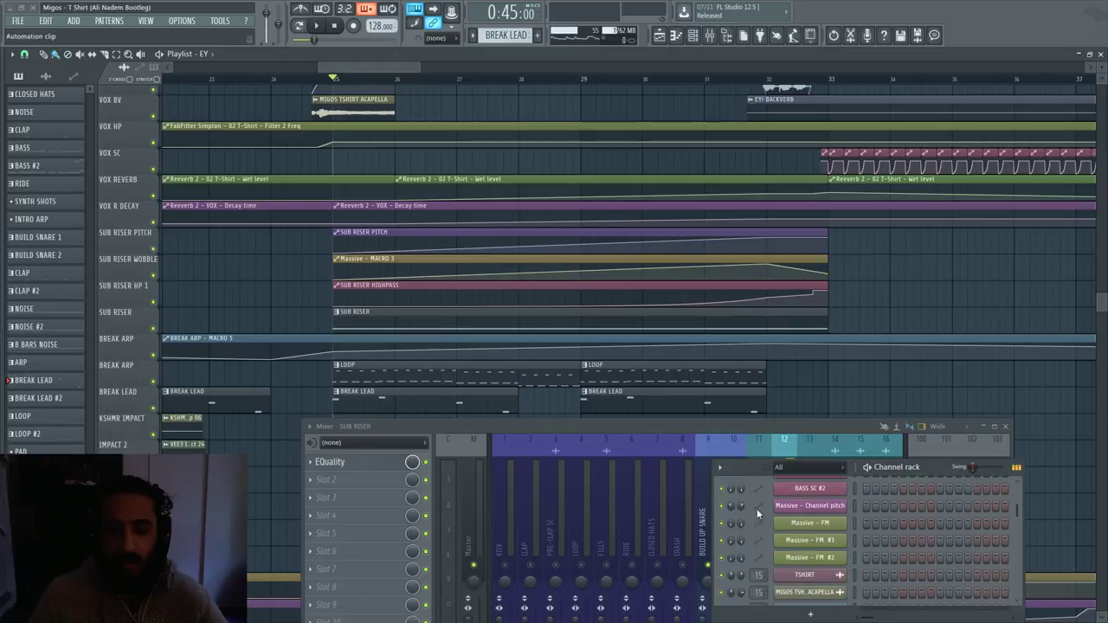
{"action": "left_click", "coordinate": [719, 467]}
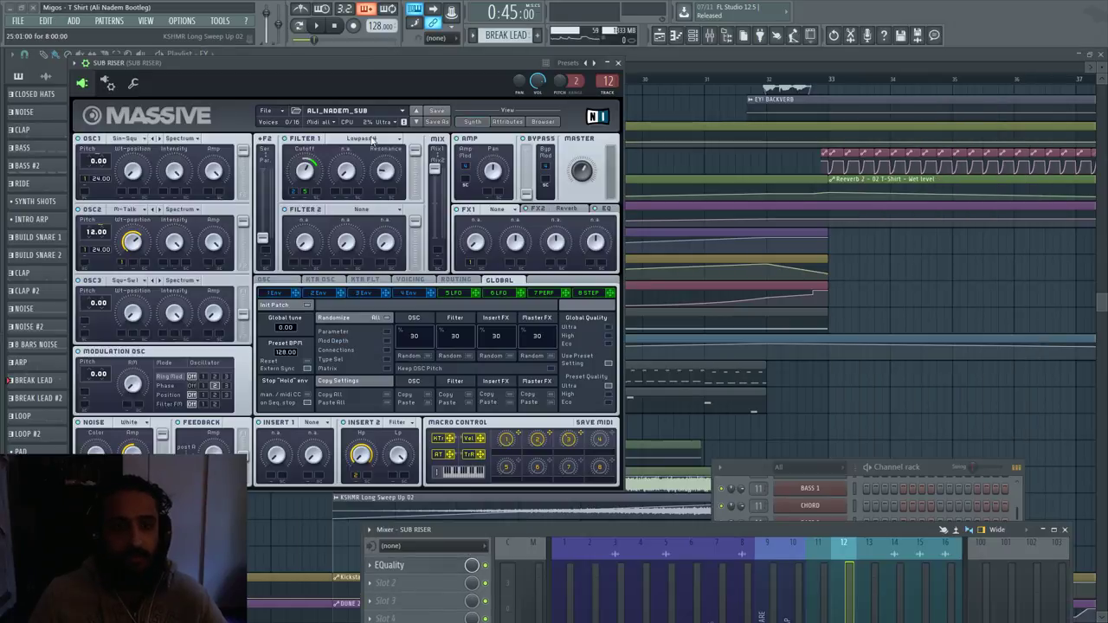
{"action": "left_click_drag", "start_coordinate": [358, 60], "coordinate": [620, 45]}
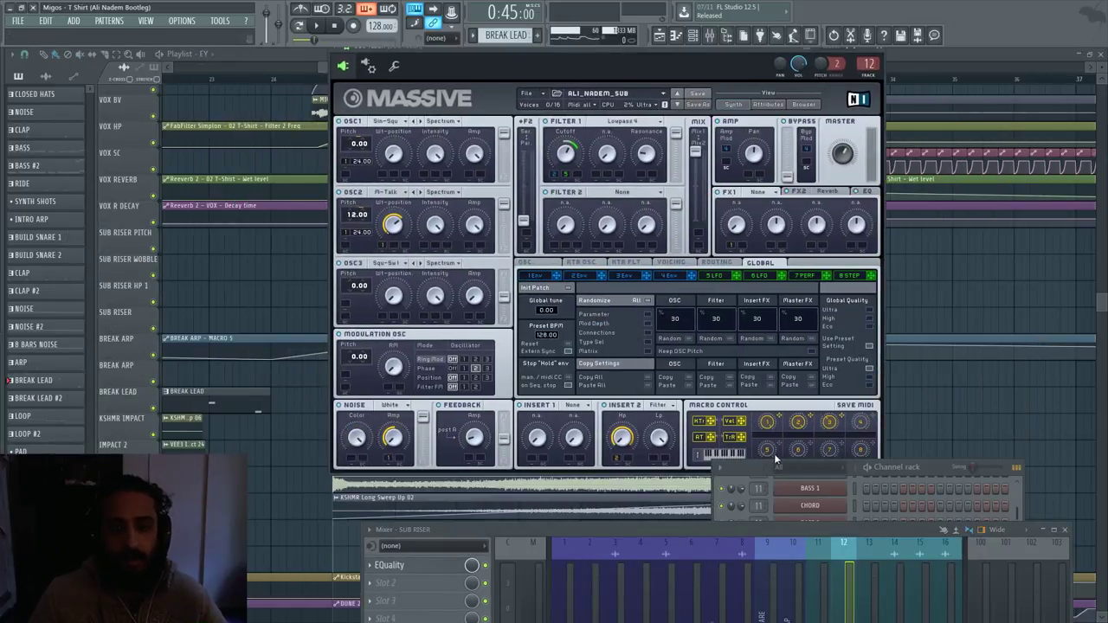
{"action": "left_click_drag", "start_coordinate": [774, 457], "coordinate": [931, 480]}
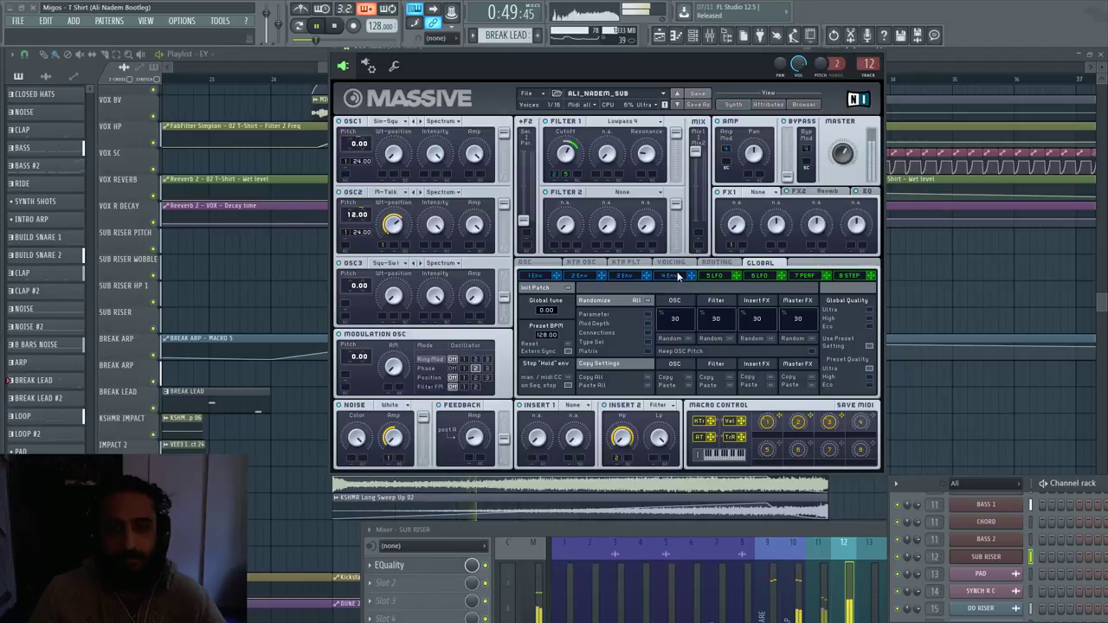
- Examine Massive's 5 LFO and FX2 Reverb settings for the sub riser, toggling the LFO's Sync on and back off
{"action": "left_click", "coordinate": [715, 276]}
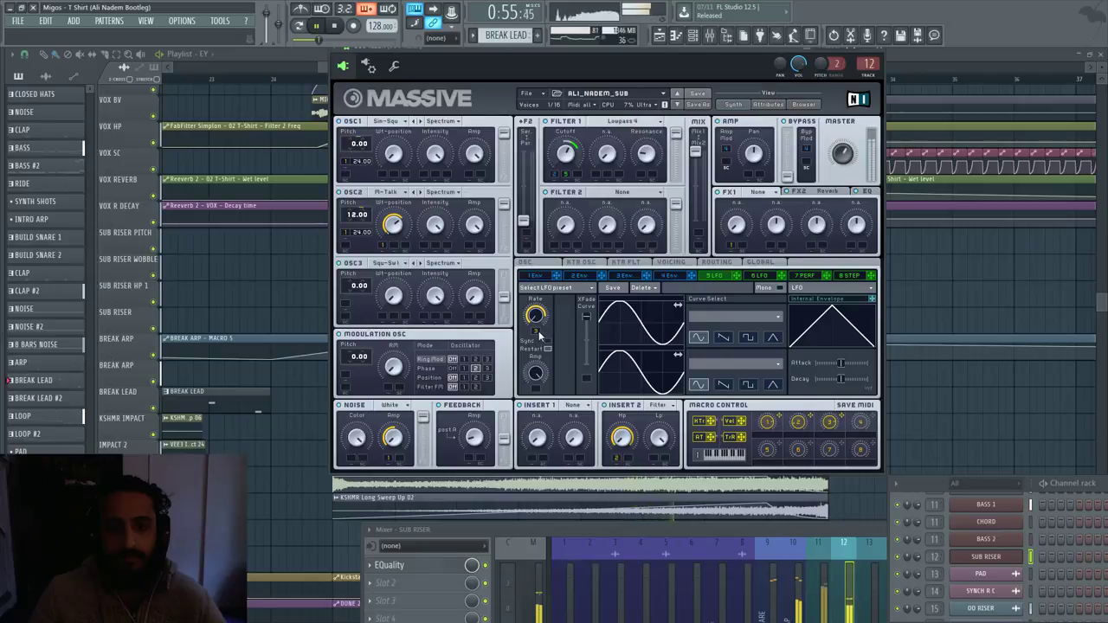
{"action": "left_click", "coordinate": [821, 196]}
{"action": "key", "text": "space"}
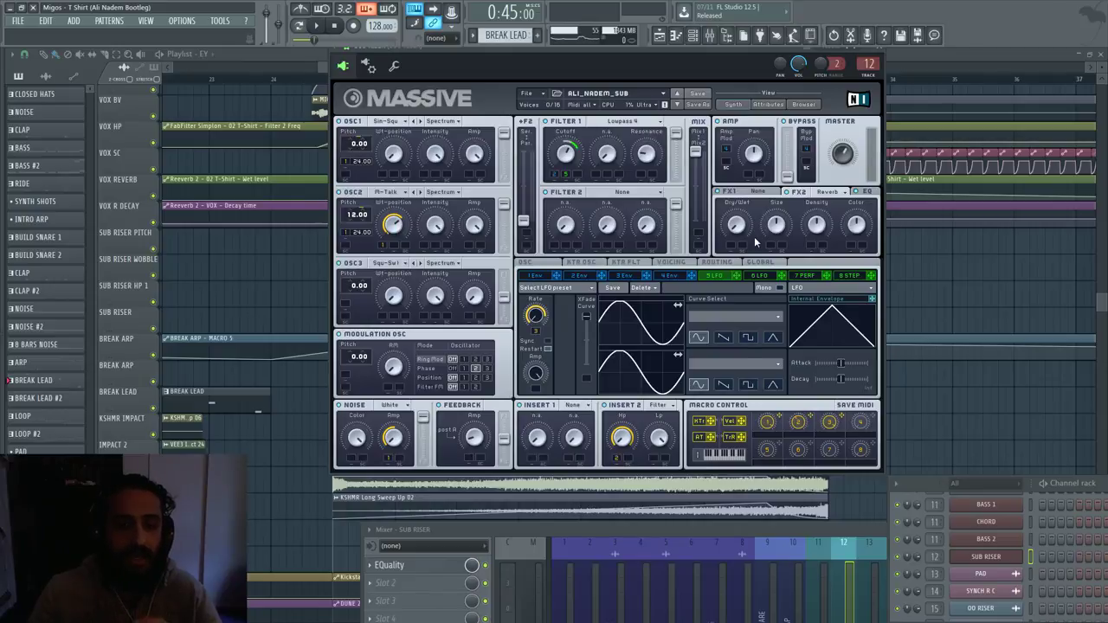
{"action": "left_click", "coordinate": [547, 342]}
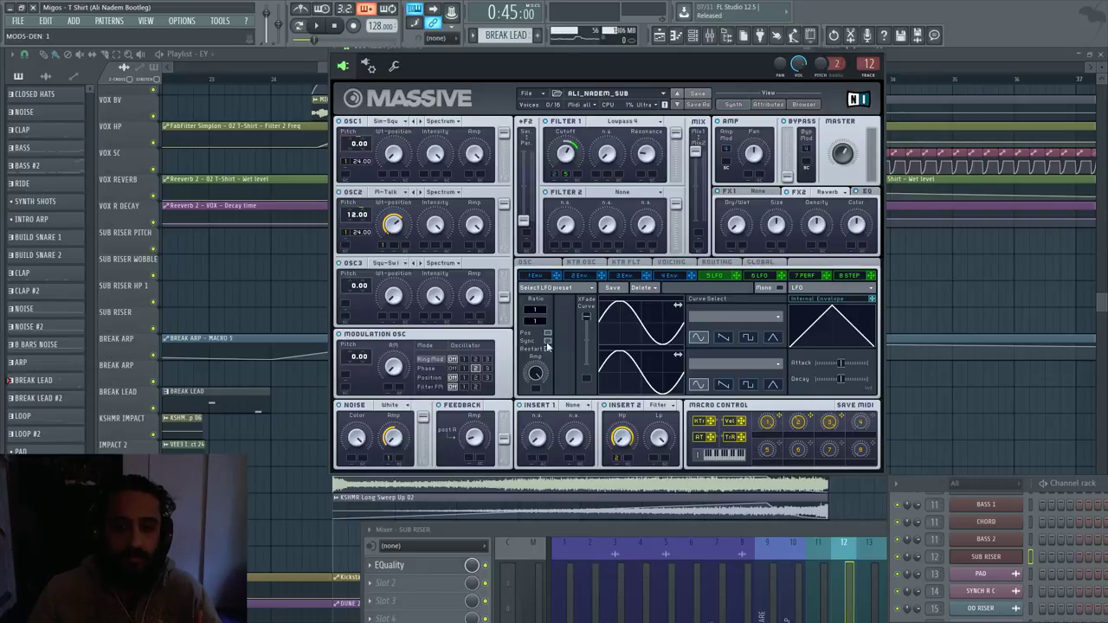
{"action": "left_click", "coordinate": [547, 342]}
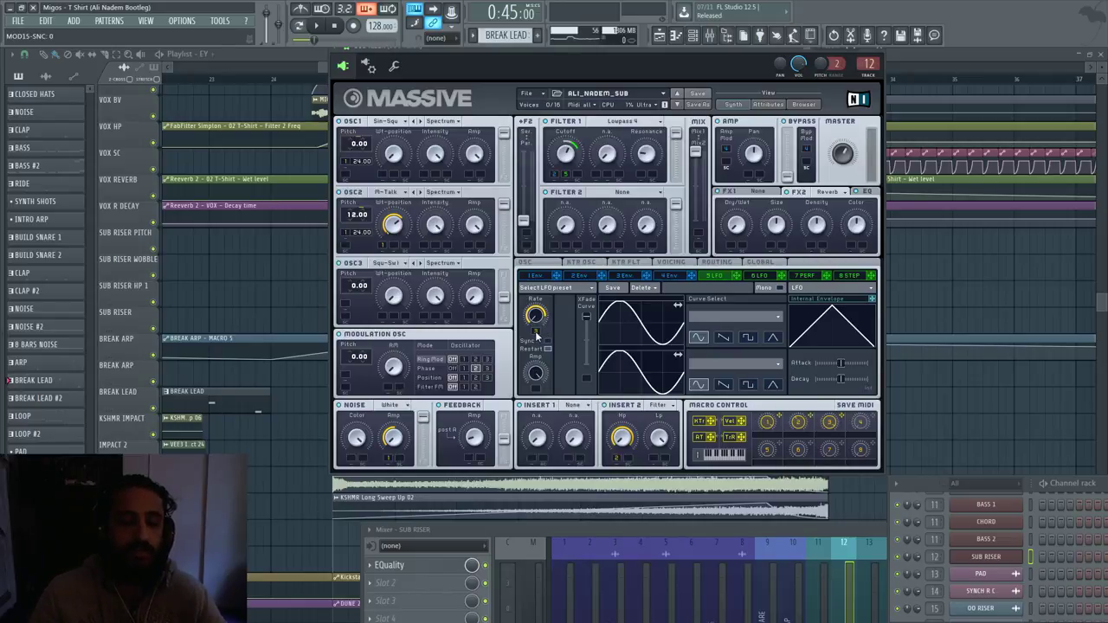
- Toggle the Sync option of Massive's 5 LFO on and back off, and close the synth
{"action": "left_click", "coordinate": [546, 340]}
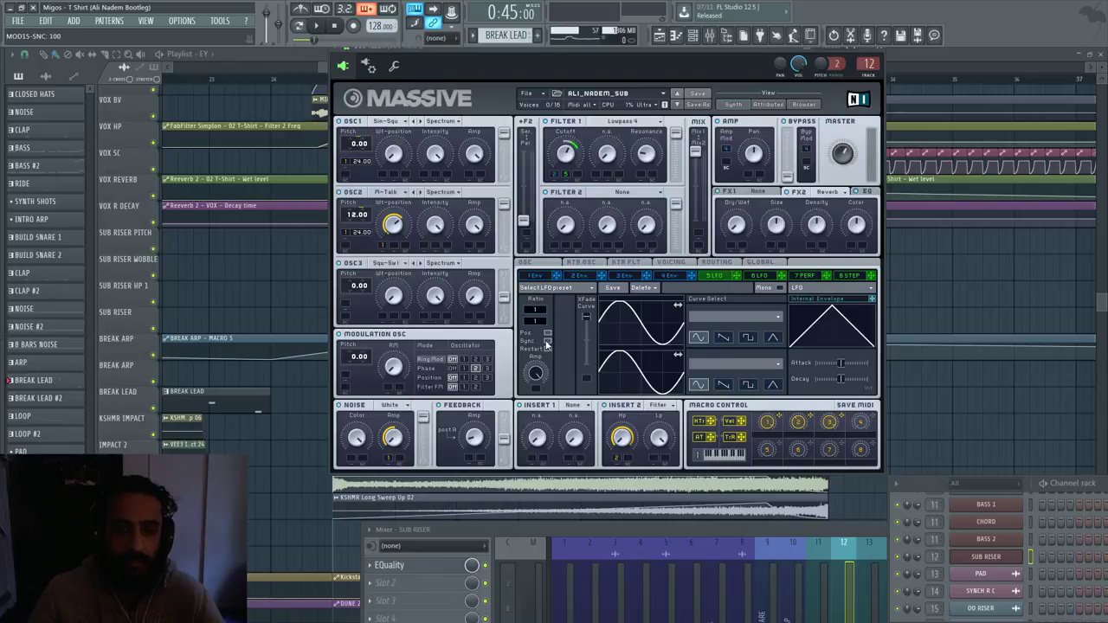
{"action": "left_click", "coordinate": [546, 341]}
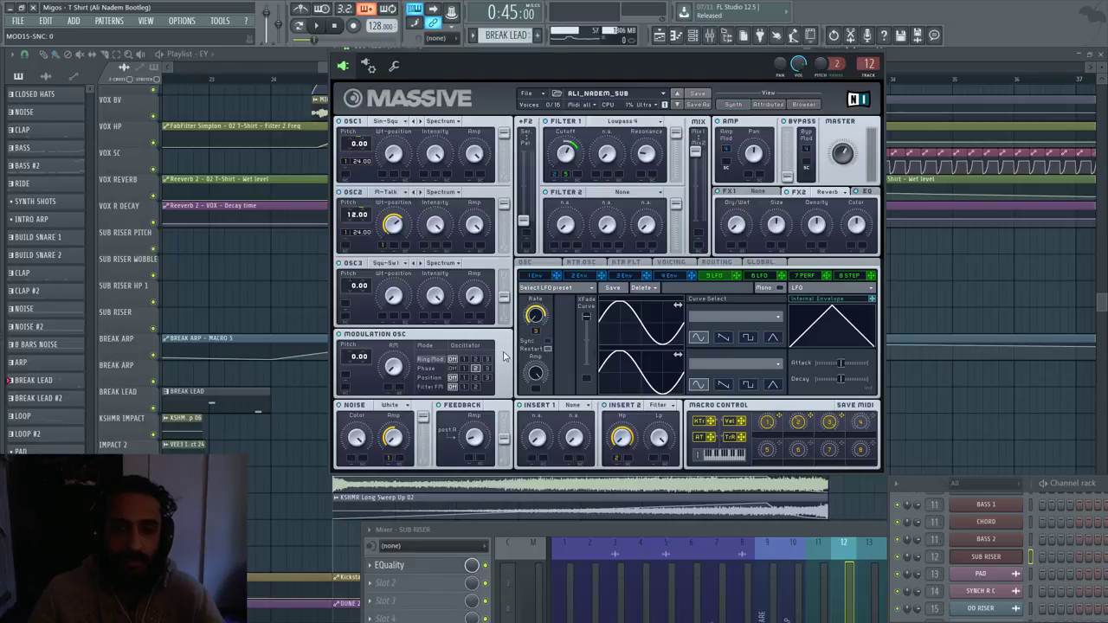
{"action": "left_click", "coordinate": [884, 54]}
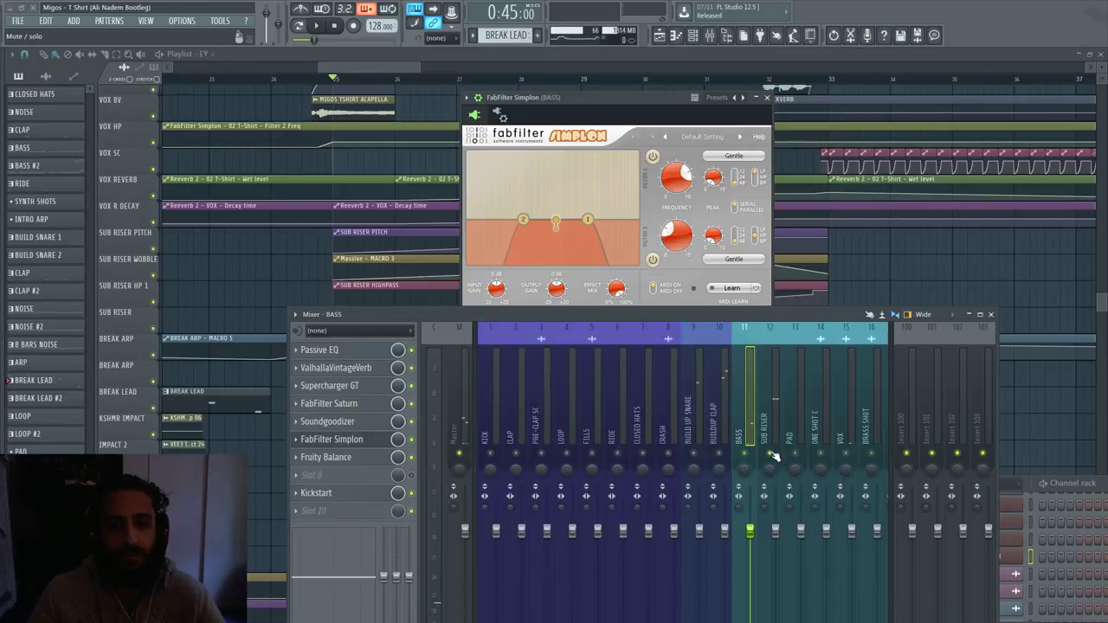
- Play the build-up from bar 25, widen the mixer to expose the BREAK ARP and effects tracks, and save the project after stopping
{"action": "left_click_drag", "start_coordinate": [629, 317], "coordinate": [633, 329]}
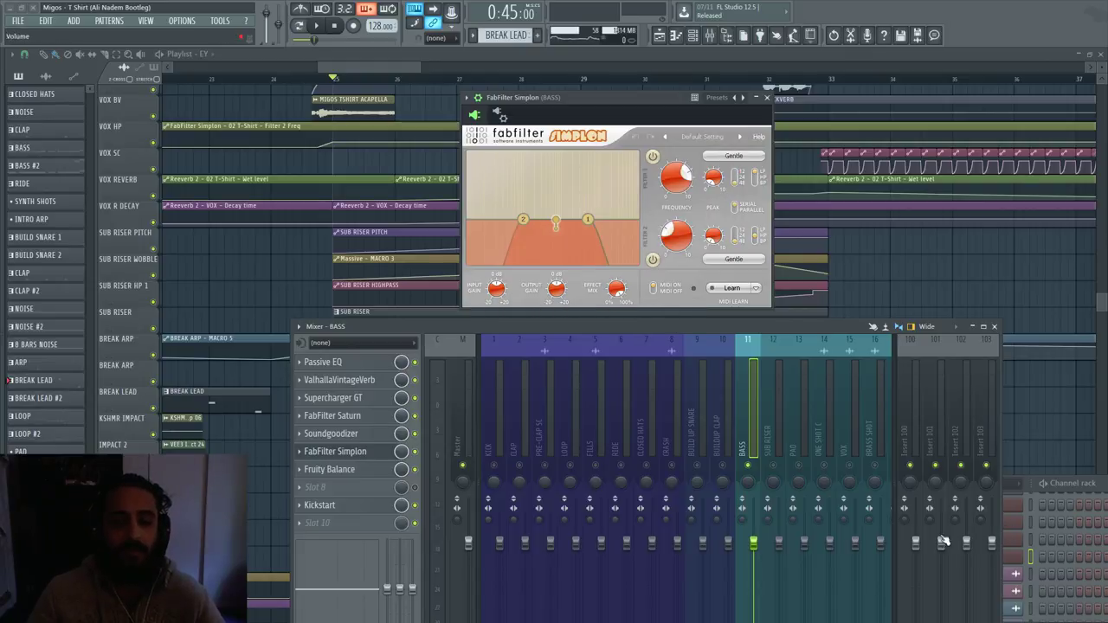
{"action": "key", "text": "space"}
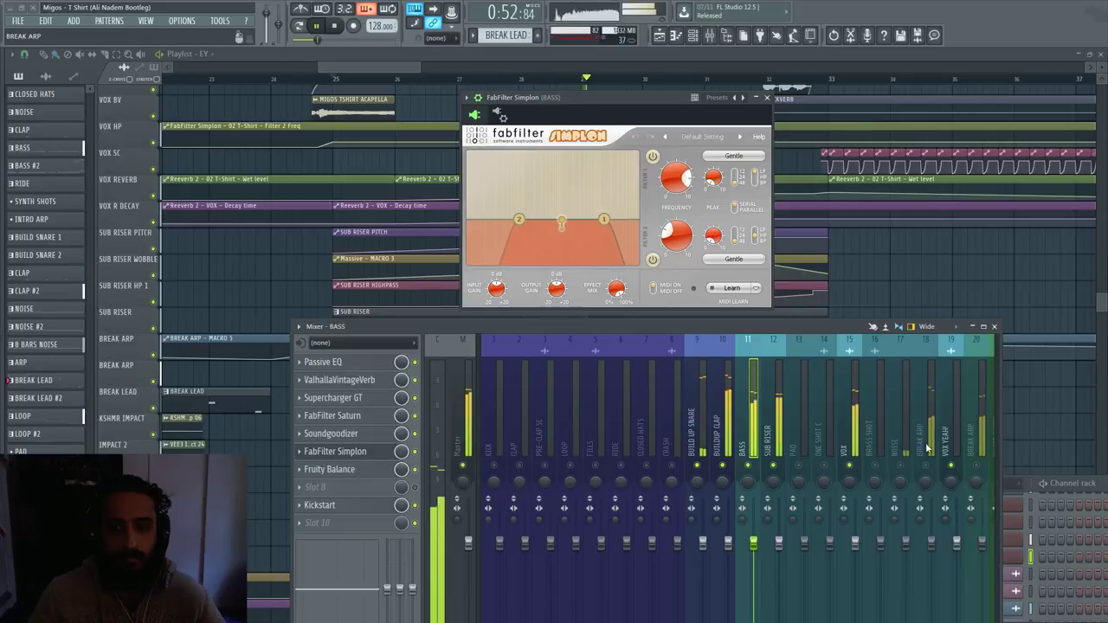
{"action": "scroll", "coordinate": [997, 423], "scroll_direction": "down", "scroll_amount": 3}
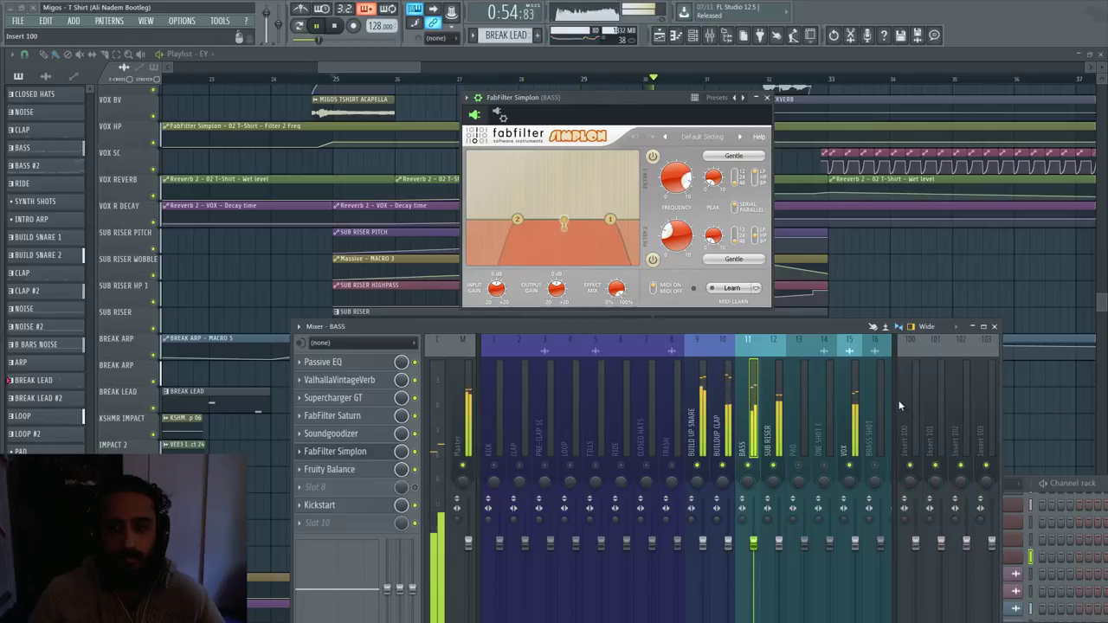
{"action": "scroll", "coordinate": [1000, 398], "scroll_direction": "up", "scroll_amount": 3}
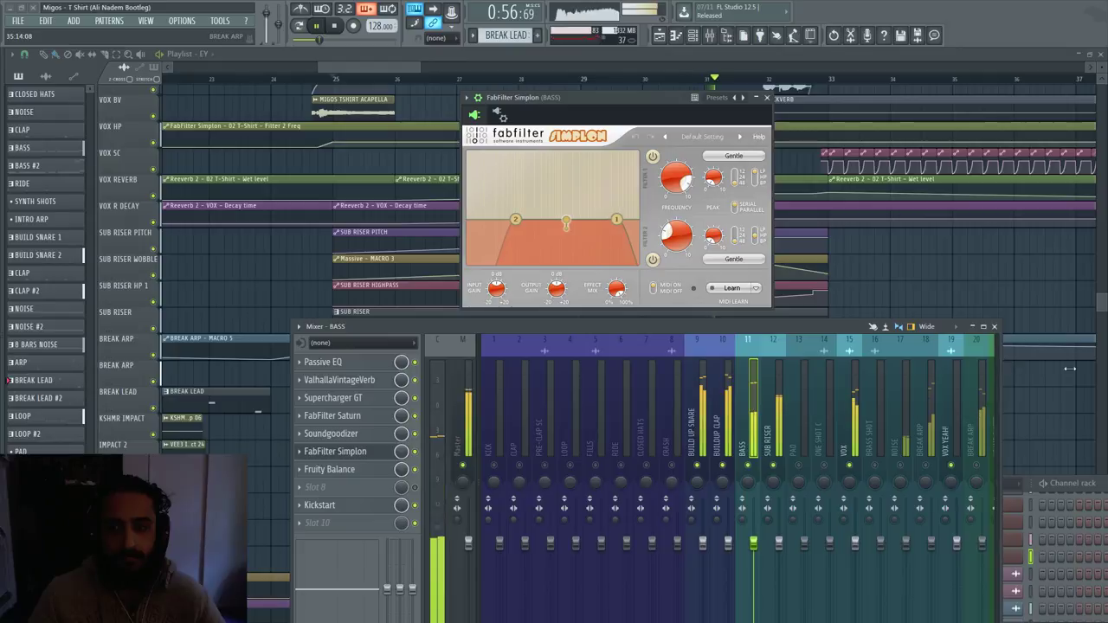
{"action": "left_click_drag", "start_coordinate": [1007, 364], "coordinate": [1105, 365]}
{"action": "left_click_drag", "start_coordinate": [898, 330], "coordinate": [862, 323]}
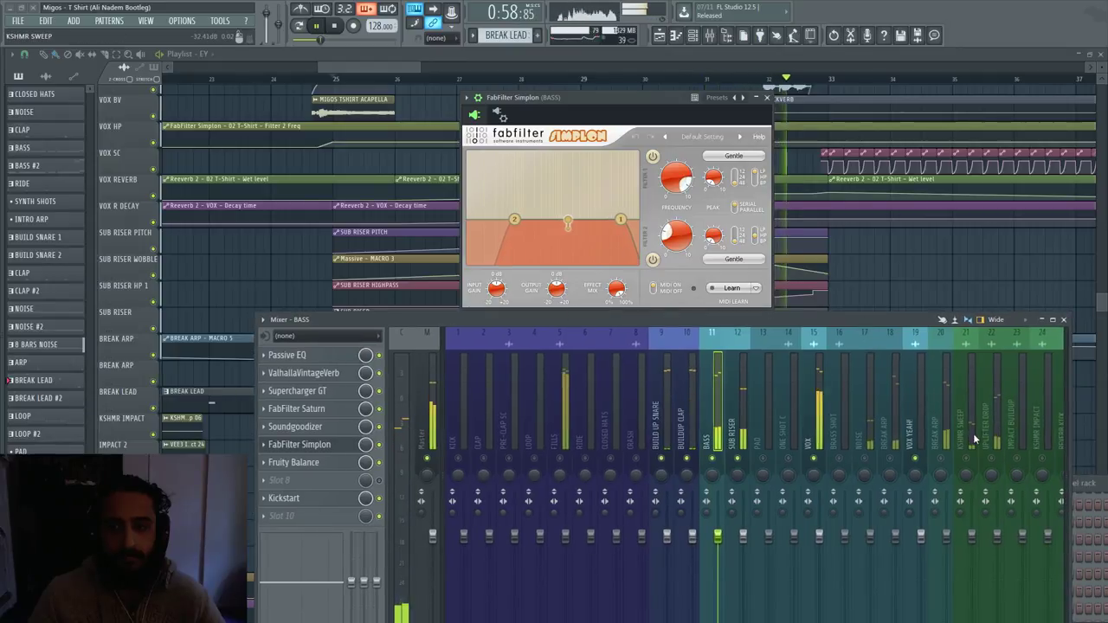
{"action": "key", "text": "space"}
{"action": "key", "text": "ctrl+s"}
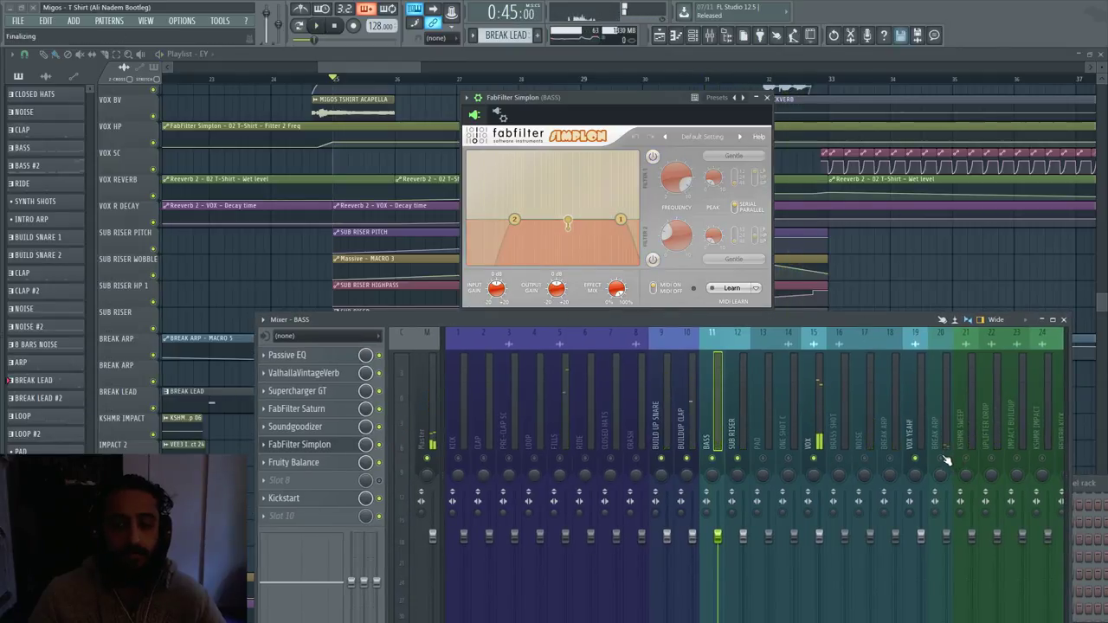
- Audition the BREAK ARP mixer track soloed from bar 25 and select it to show its effect chain
{"action": "key", "text": "space"}
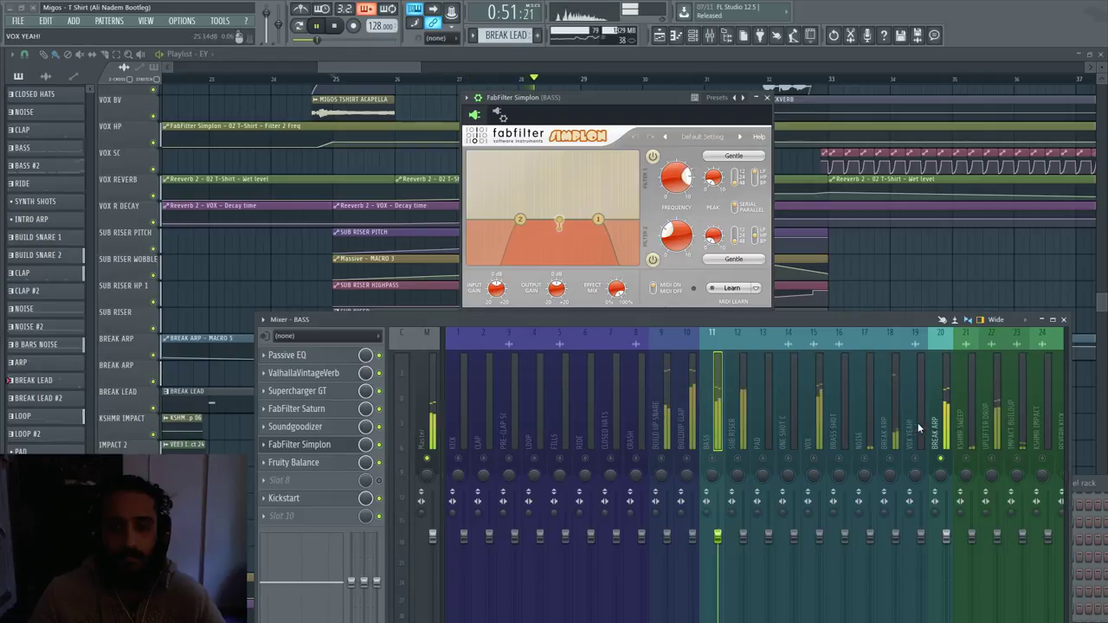
{"action": "key", "text": "space"}
{"action": "left_click", "coordinate": [946, 398]}
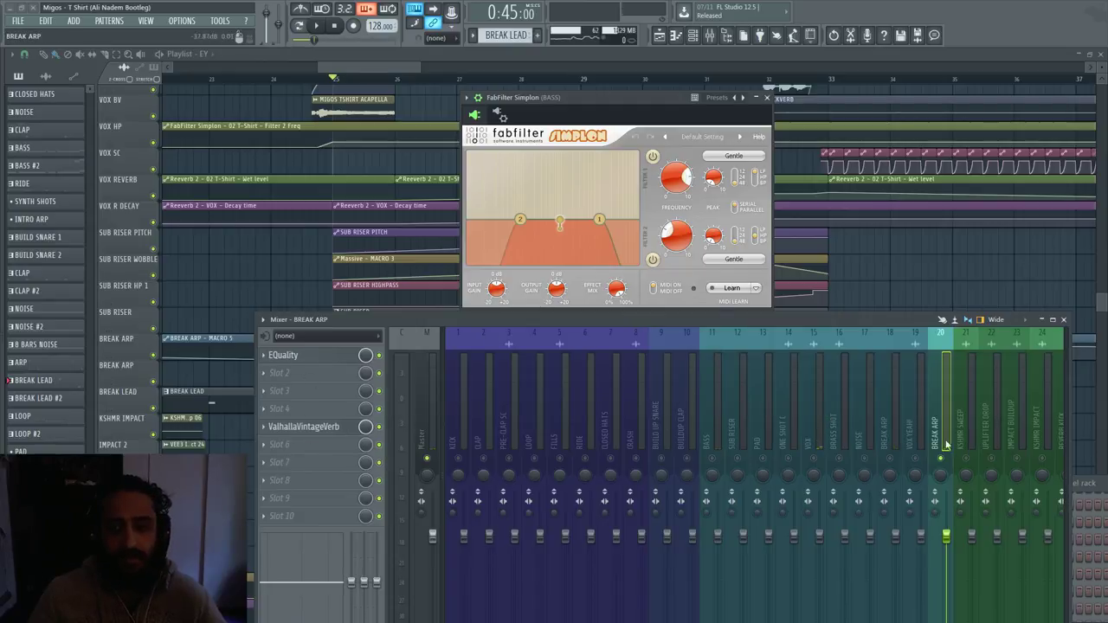
- Play the build-up with all tracks unmuted, select UPLIFTER DROP, and widen the mixer to expose the tracks beyond KSHMR IMPACT
{"action": "key", "text": "space"}
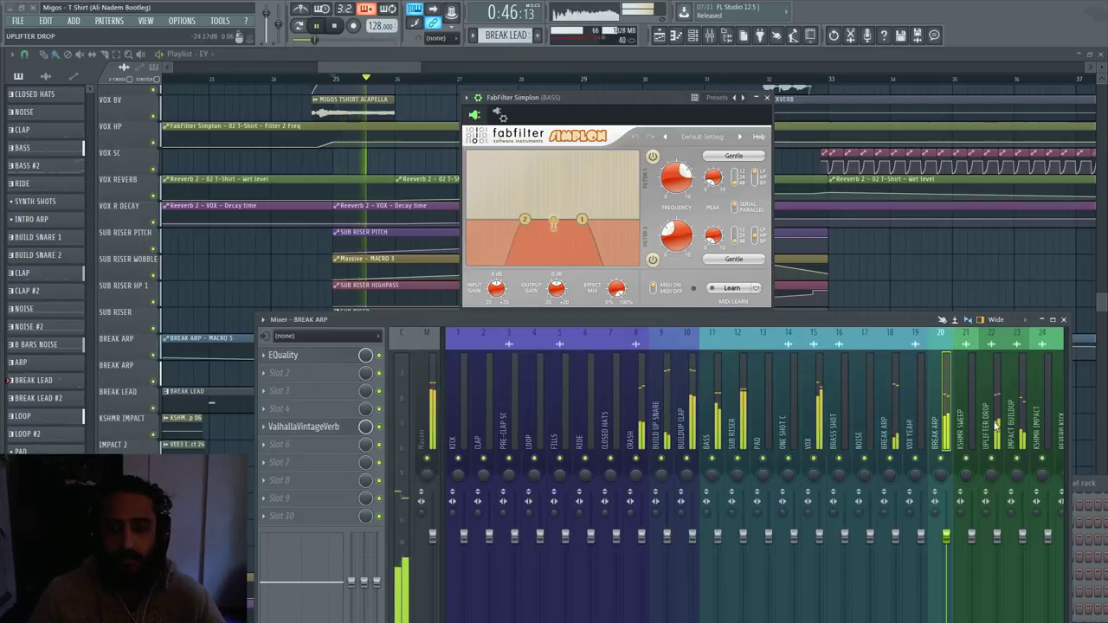
{"action": "left_click", "coordinate": [995, 425]}
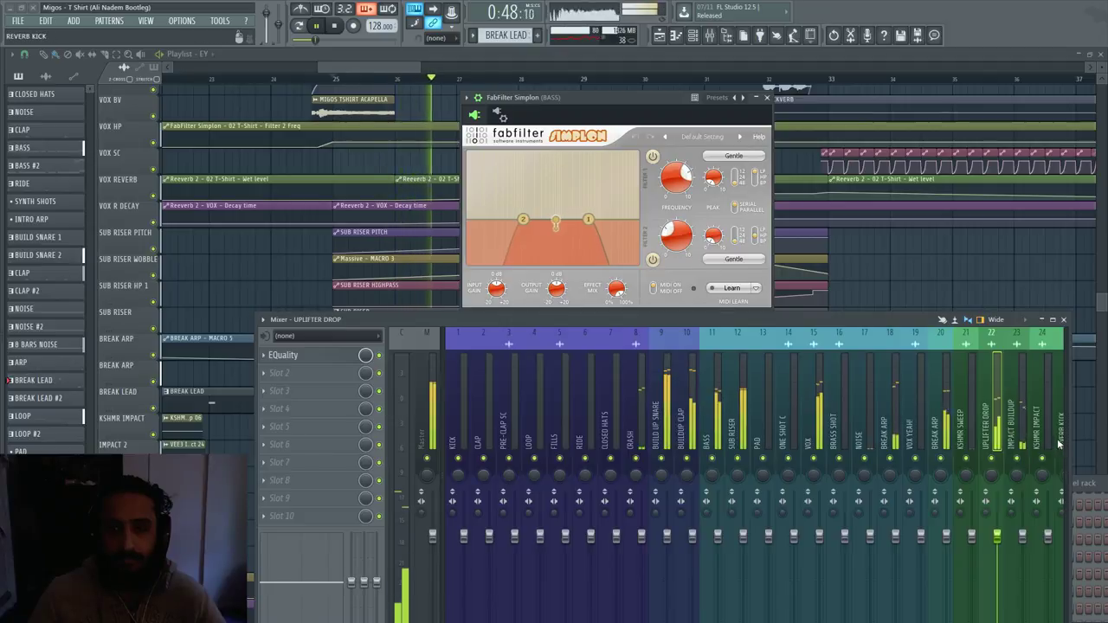
{"action": "left_click_drag", "start_coordinate": [1072, 443], "coordinate": [1103, 443]}
- Audition the IMPACT BUILDUP and UPLIFTER DROP tracks in solo from bar 25, and close the mixer after listening
{"action": "key", "text": "space"}
{"action": "key", "text": "space"}
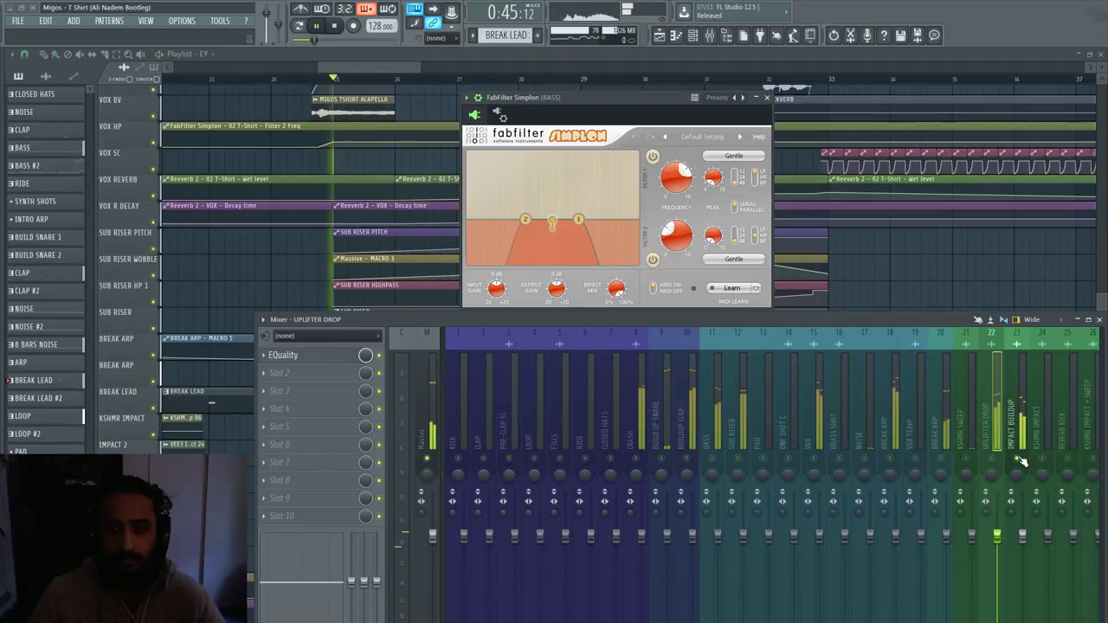
{"action": "key", "text": "space"}
{"action": "key", "text": "space"}
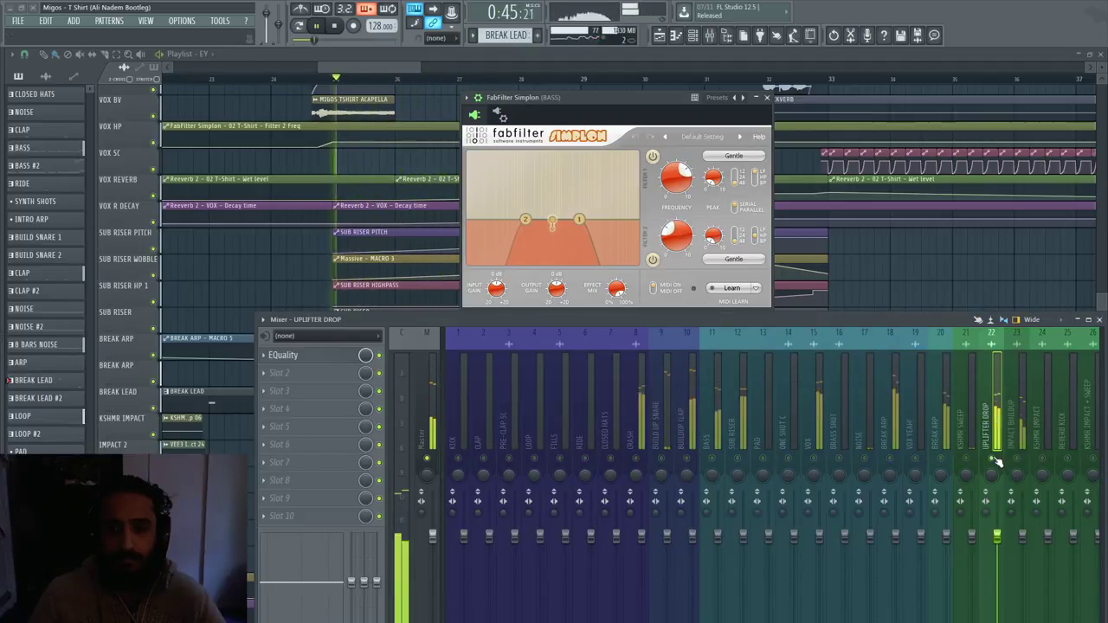
{"action": "left_click", "coordinate": [1099, 321]}
{"action": "key", "text": "space"}
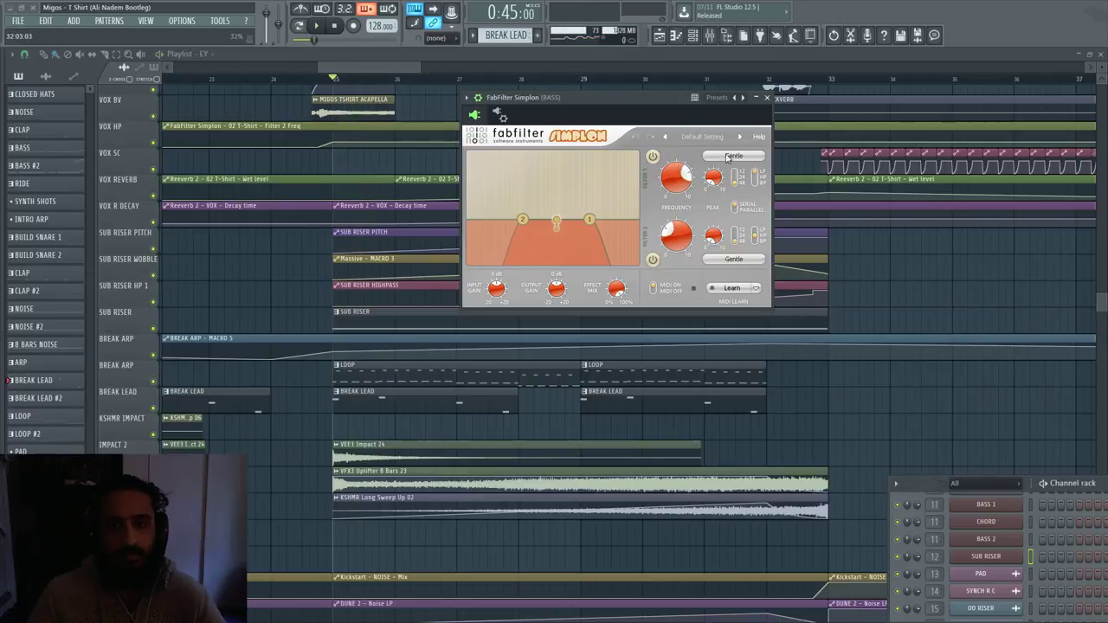
- Close the bass's FabFilter Simplon and set the playback position to the start of the drop at bar 33
{"action": "left_click", "coordinate": [767, 99]}
{"action": "scroll", "coordinate": [571, 169], "scroll_direction": "down", "scroll_amount": 5}
{"action": "scroll", "coordinate": [470, 185], "scroll_direction": "down", "scroll_amount": 2}
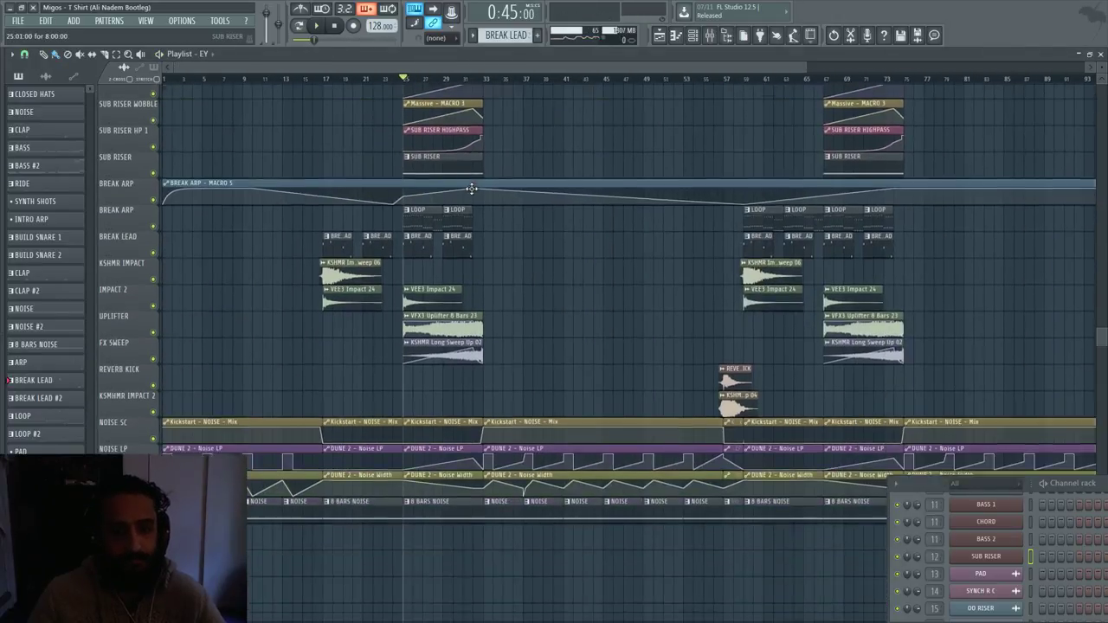
{"action": "scroll", "coordinate": [383, 249], "scroll_direction": "up", "scroll_amount": 5}
{"action": "scroll", "coordinate": [453, 260], "scroll_direction": "up", "scroll_amount": 3}
{"action": "scroll", "coordinate": [554, 321], "scroll_direction": "up", "scroll_amount": 5}
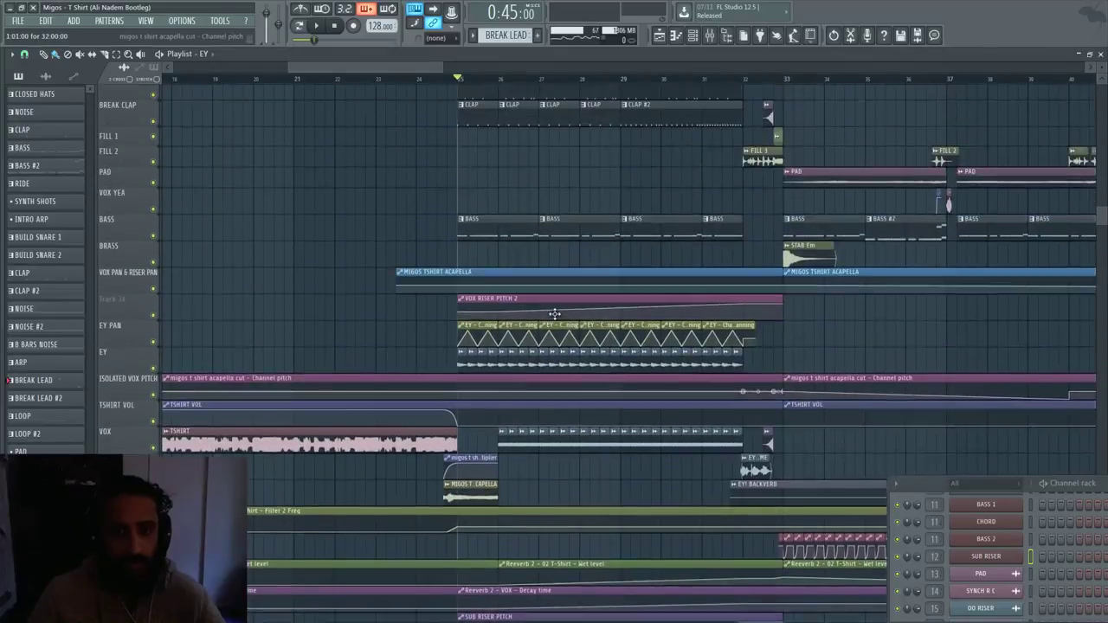
{"action": "scroll", "coordinate": [561, 328], "scroll_direction": "up", "scroll_amount": 8}
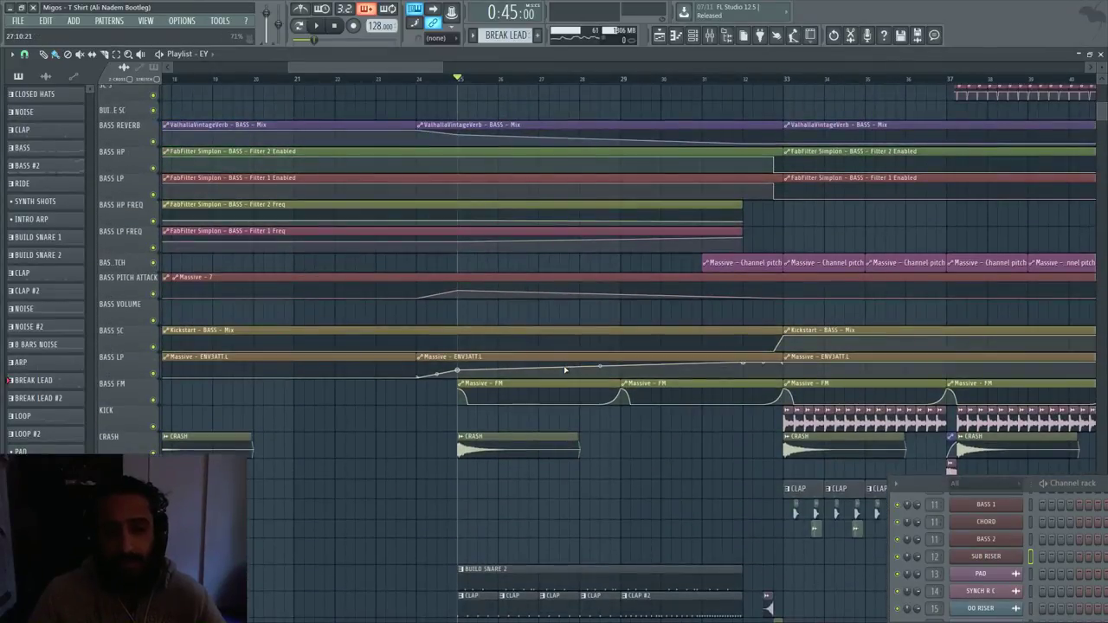
{"action": "scroll", "coordinate": [563, 354], "scroll_direction": "down", "scroll_amount": 3}
{"action": "scroll", "coordinate": [558, 354], "scroll_direction": "right", "scroll_amount": 5}
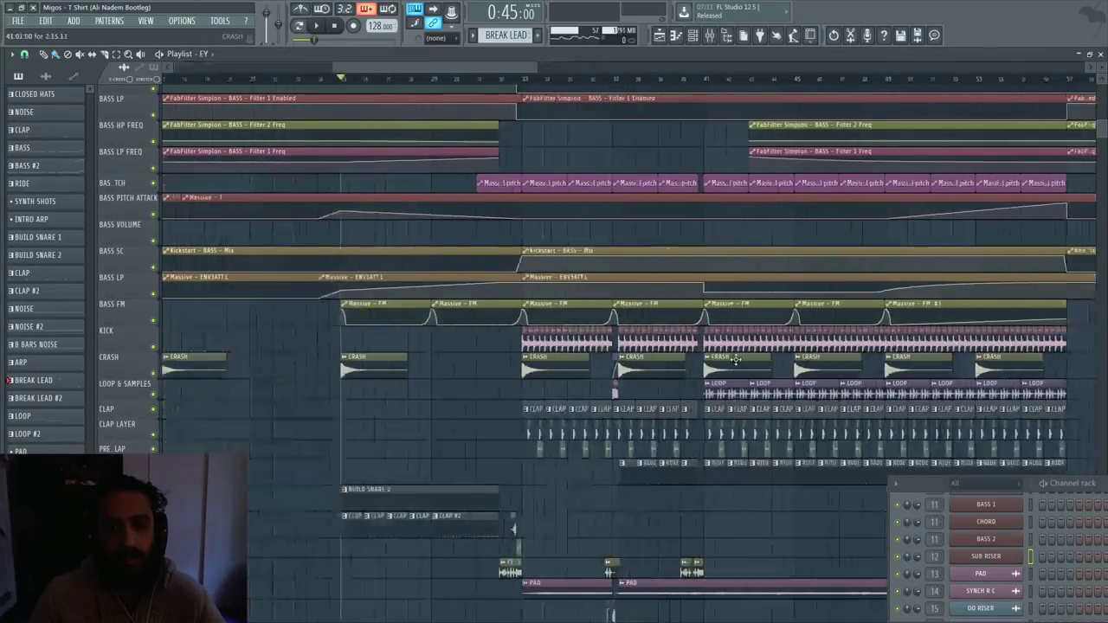
{"action": "scroll", "coordinate": [337, 327], "scroll_direction": "up", "scroll_amount": 2}
{"action": "scroll", "coordinate": [482, 97], "scroll_direction": "down", "scroll_amount": 5}
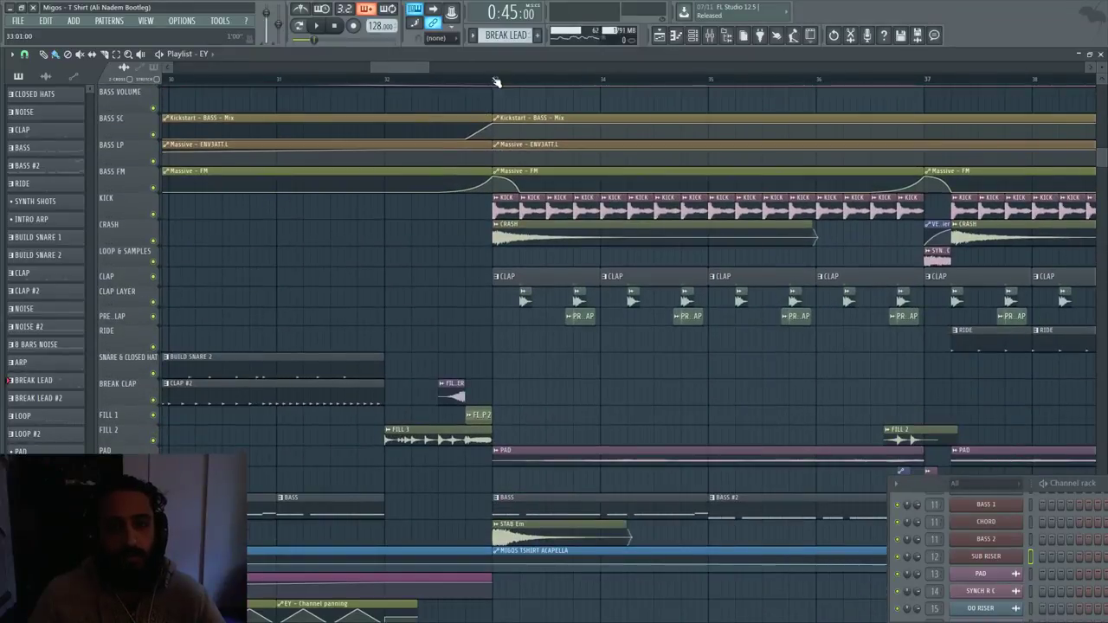
{"action": "left_click", "coordinate": [497, 82]}
- Examine the drop's arrangement from bar 33, including the sidechain and bass automation, drums, fills, pad, brass and vocal tracks
{"action": "scroll", "coordinate": [407, 320], "scroll_direction": "down", "scroll_amount": 5}
{"action": "scroll", "coordinate": [419, 322], "scroll_direction": "up", "scroll_amount": 5}
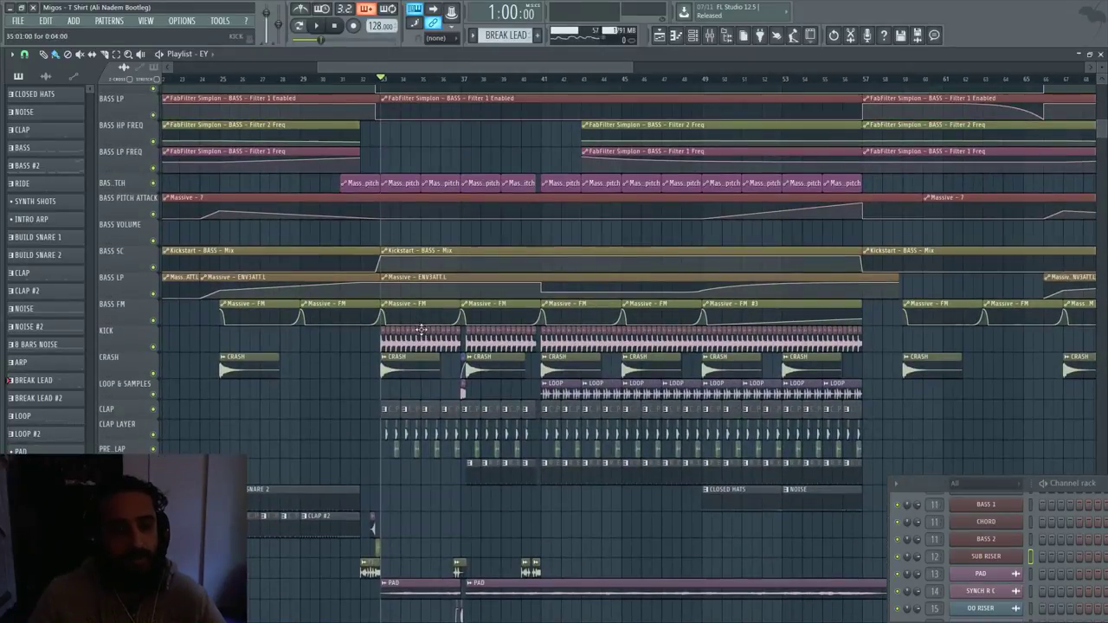
{"action": "scroll", "coordinate": [399, 347], "scroll_direction": "up", "scroll_amount": 4}
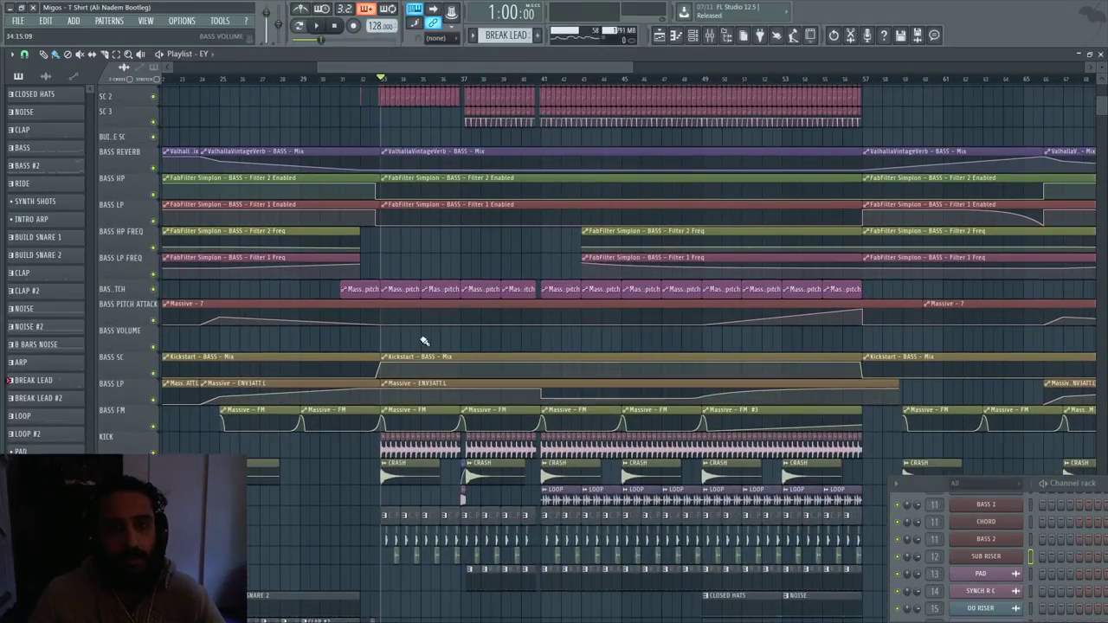
{"action": "scroll", "coordinate": [424, 341], "scroll_direction": "up", "scroll_amount": 4}
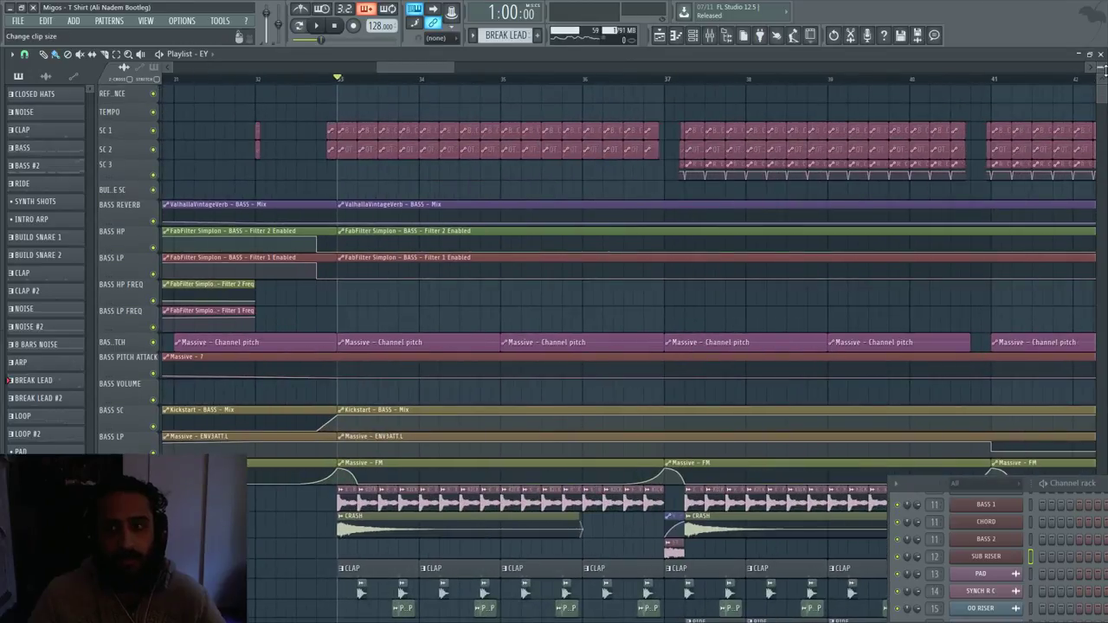
{"action": "scroll", "coordinate": [705, 272], "scroll_direction": "down", "scroll_amount": 4}
{"action": "scroll", "coordinate": [574, 312], "scroll_direction": "down", "scroll_amount": 5}
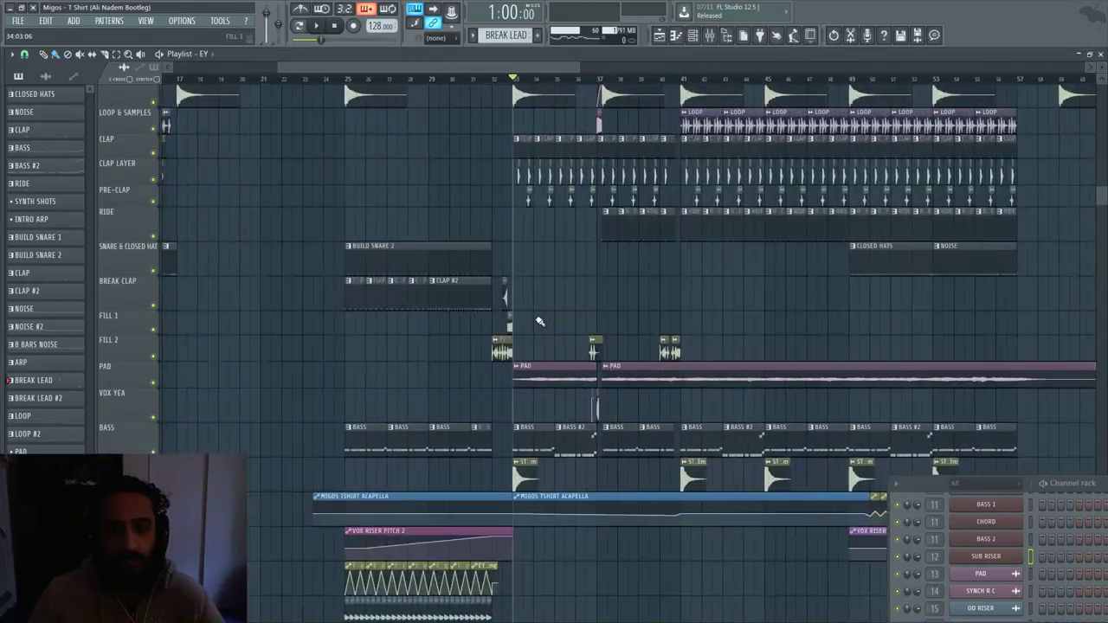
{"action": "scroll", "coordinate": [554, 321], "scroll_direction": "down", "scroll_amount": 17}
{"action": "scroll", "coordinate": [546, 325], "scroll_direction": "up", "scroll_amount": 11}
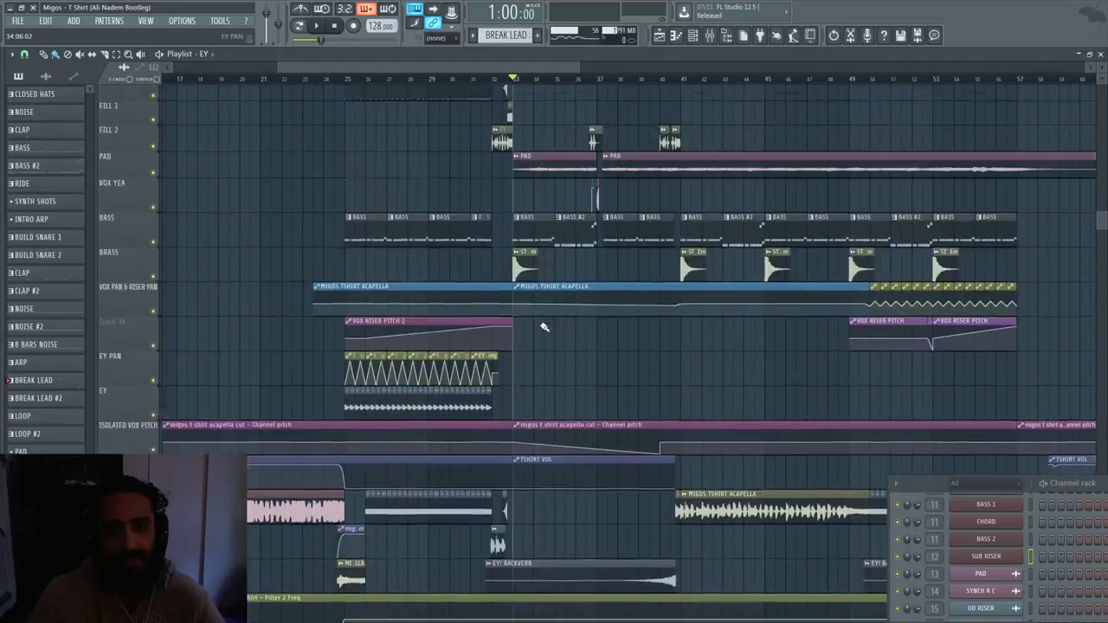
{"action": "scroll", "coordinate": [544, 323], "scroll_direction": "up", "scroll_amount": 8}
{"action": "scroll", "coordinate": [571, 325], "scroll_direction": "up", "scroll_amount": 4}
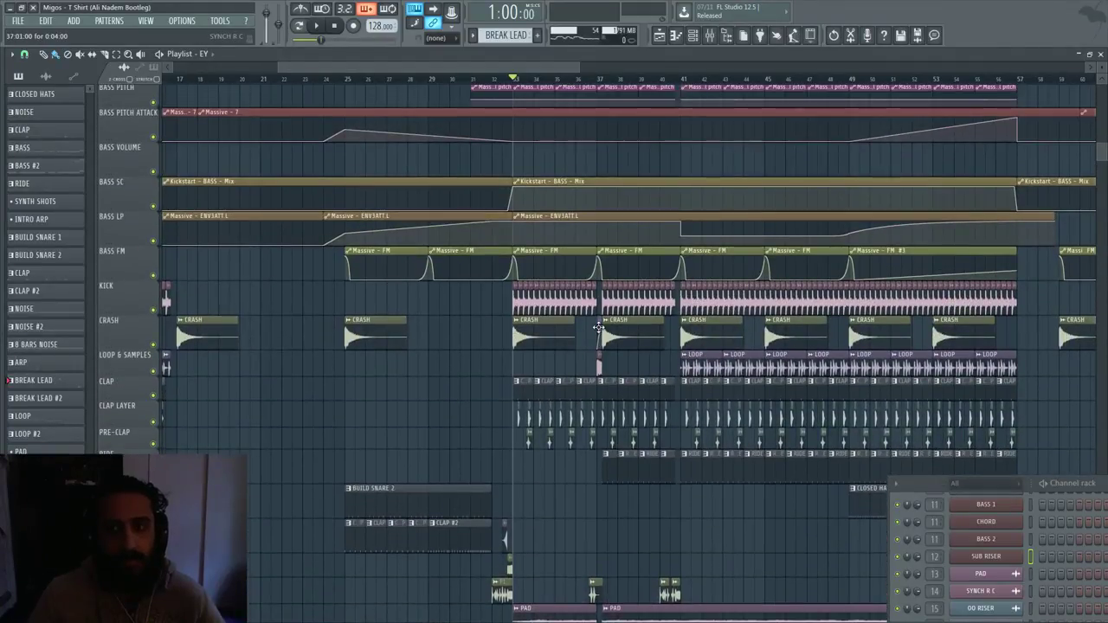
{"action": "scroll", "coordinate": [597, 327], "scroll_direction": "up", "scroll_amount": 3}
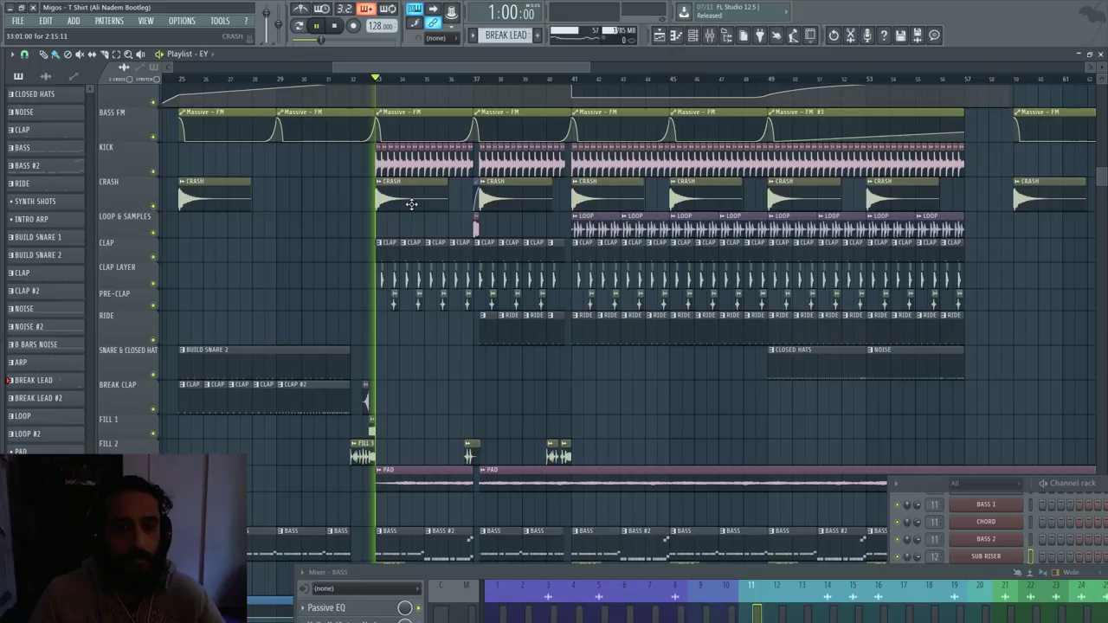
- Play the drop from bar 33 into its second phrase, following the kick, clap, pre-clap and ride clips in the playlist
{"action": "key", "text": "space"}
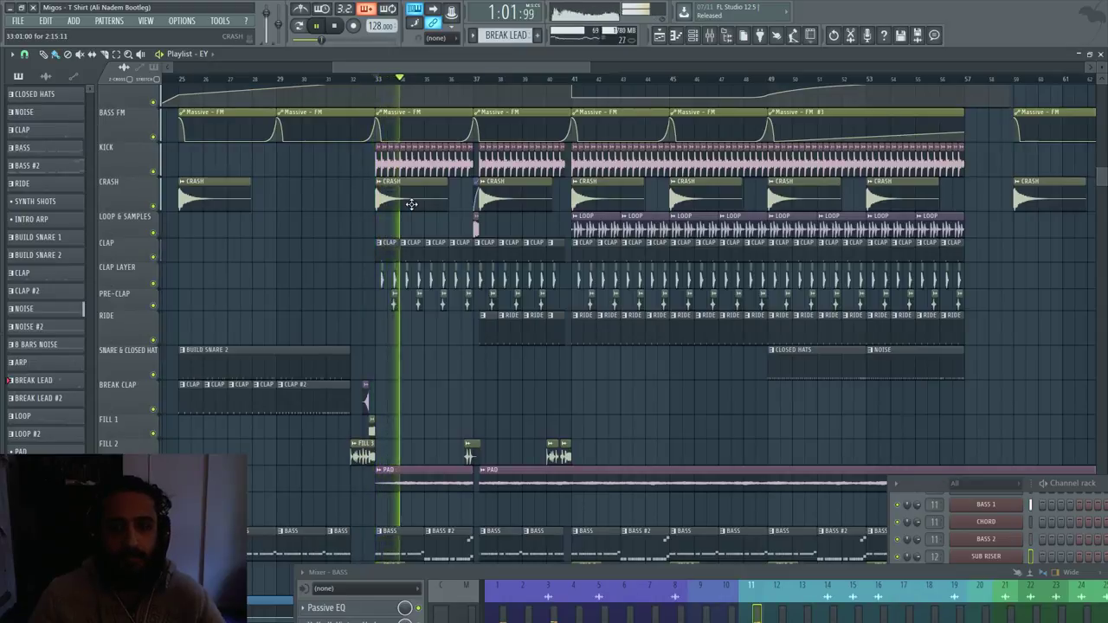
{"action": "scroll", "coordinate": [411, 205], "scroll_direction": "down", "scroll_amount": 1}
{"action": "scroll", "coordinate": [412, 204], "scroll_direction": "down", "scroll_amount": 2}
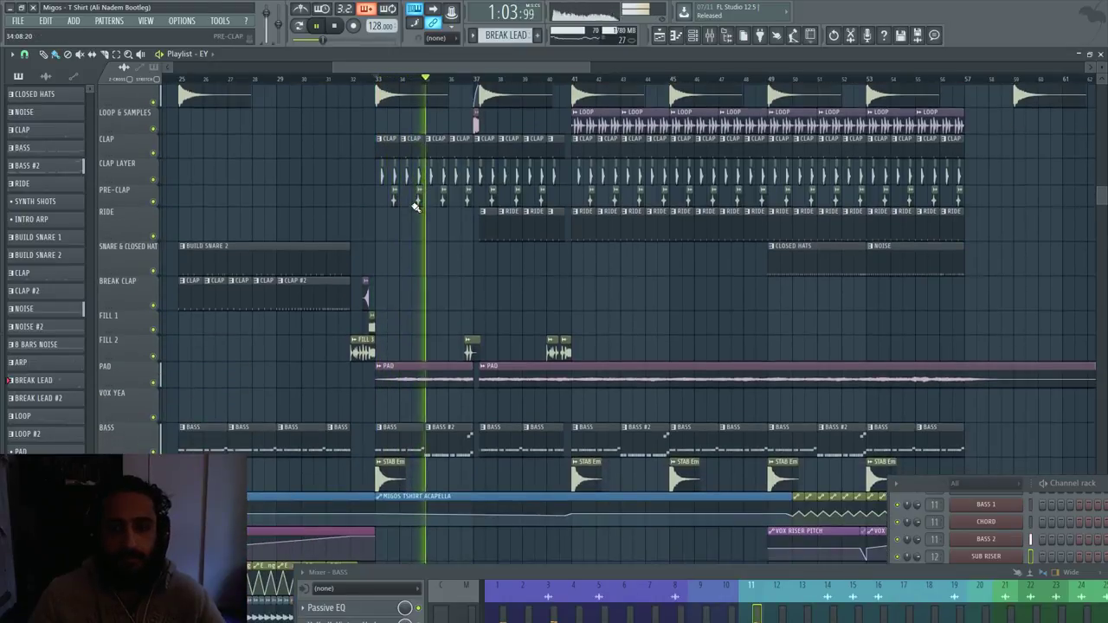
{"action": "scroll", "coordinate": [528, 233], "scroll_direction": "up", "scroll_amount": 2}
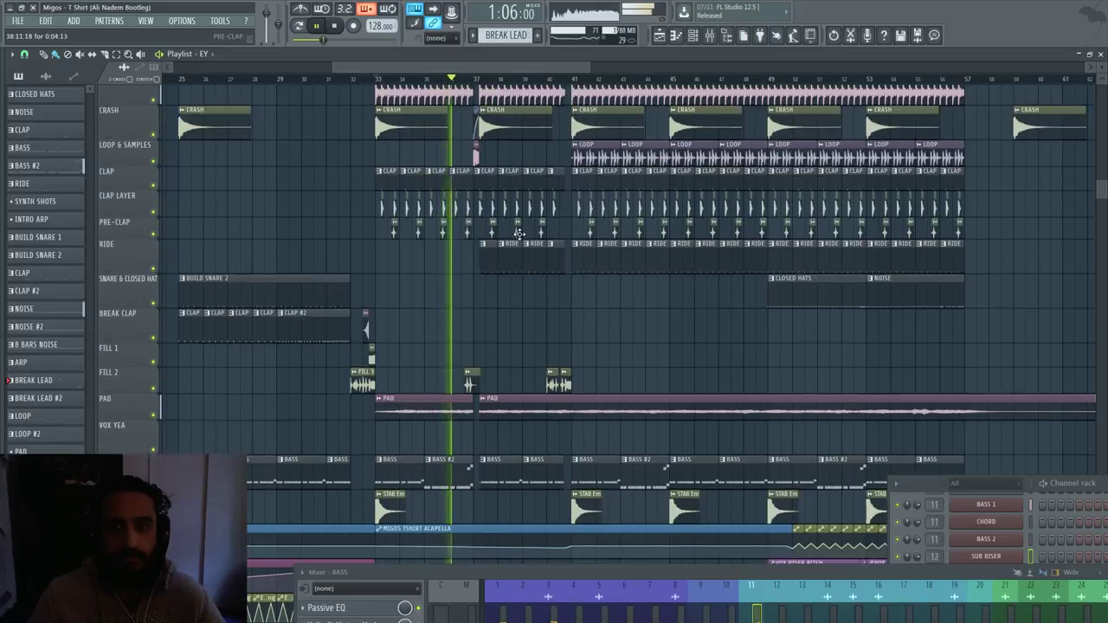
{"action": "scroll", "coordinate": [462, 286], "scroll_direction": "up", "scroll_amount": 4}
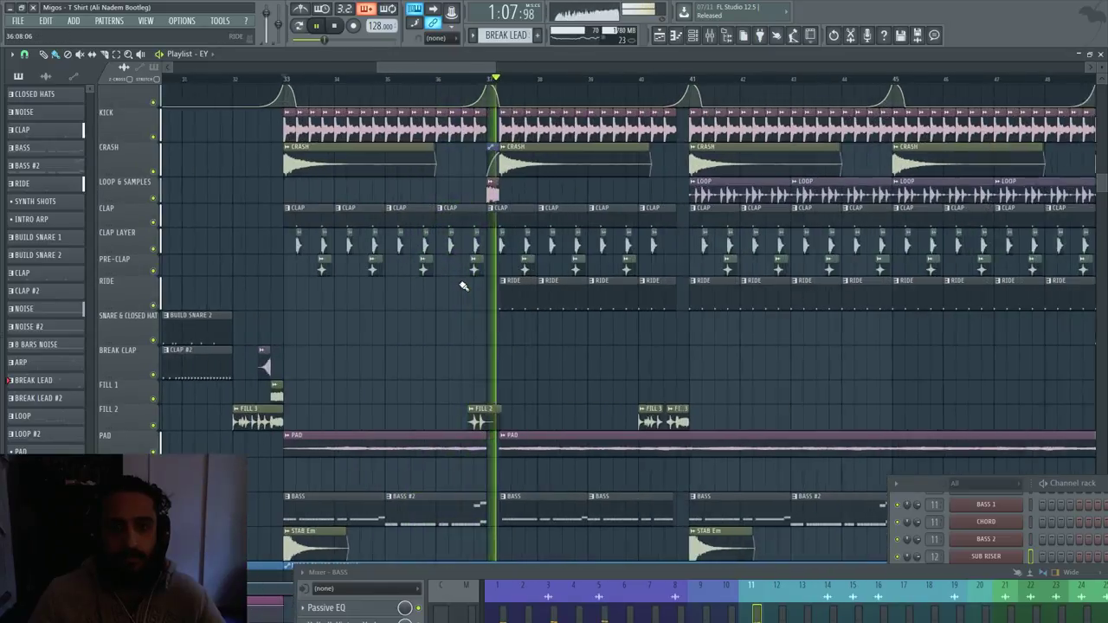
{"action": "scroll", "coordinate": [495, 218], "scroll_direction": "down", "scroll_amount": 1}
{"action": "scroll", "coordinate": [496, 218], "scroll_direction": "down", "scroll_amount": 2}
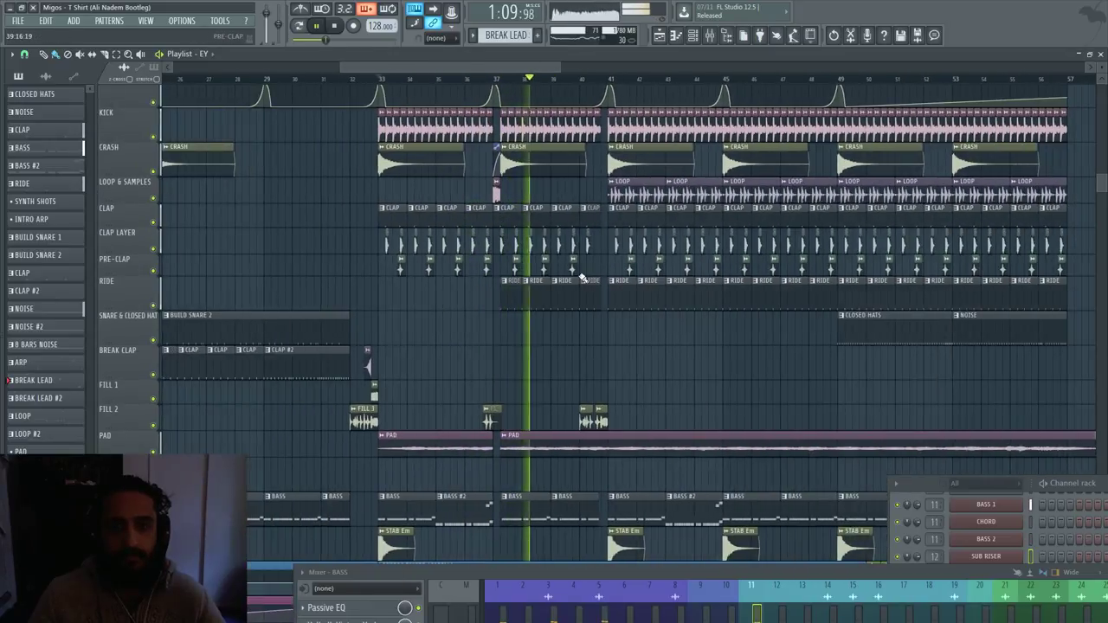
{"action": "key", "text": "space"}
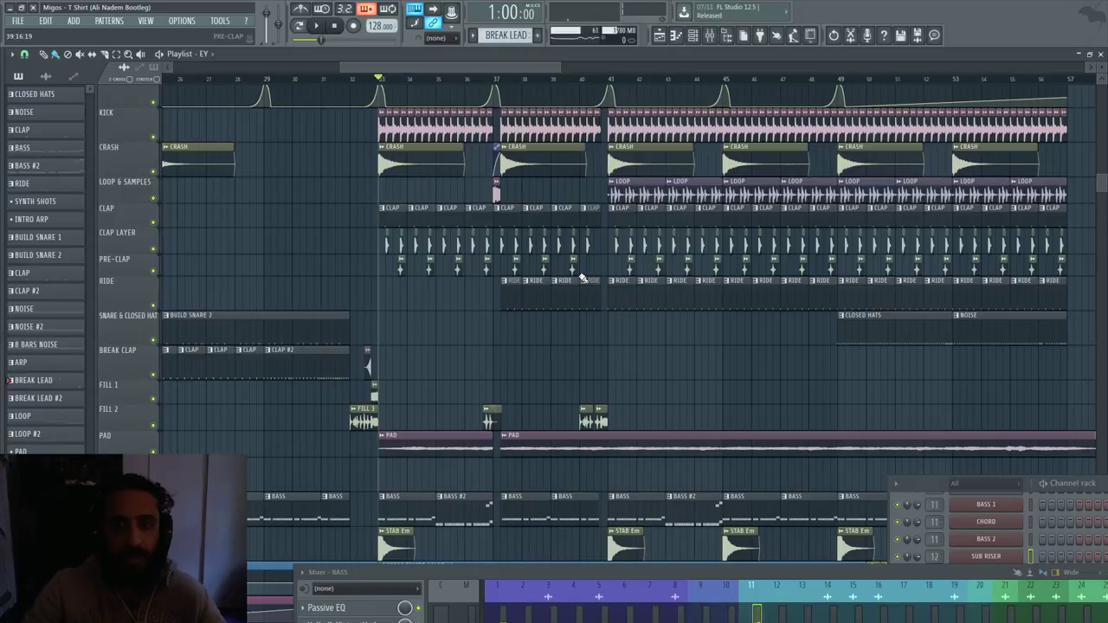
{"action": "scroll", "coordinate": [572, 267], "scroll_direction": "up", "scroll_amount": 5}
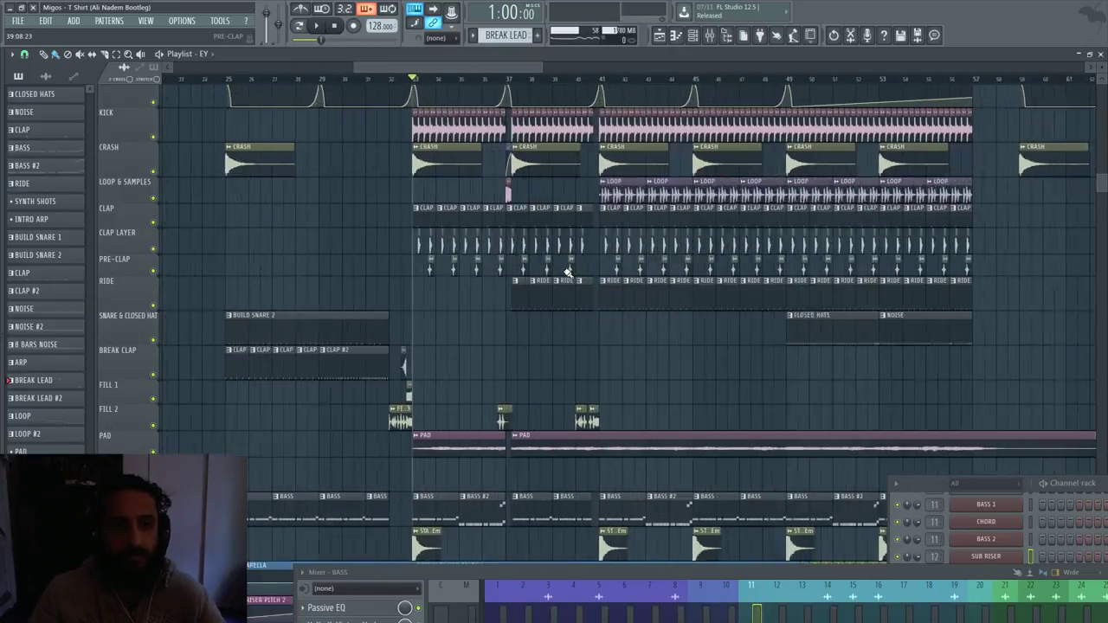
- Audition the ride from bar 37 on its mixer track, comparing it with and without EQuality and Passive EQ
{"action": "scroll", "coordinate": [521, 239], "scroll_direction": "down", "scroll_amount": 4}
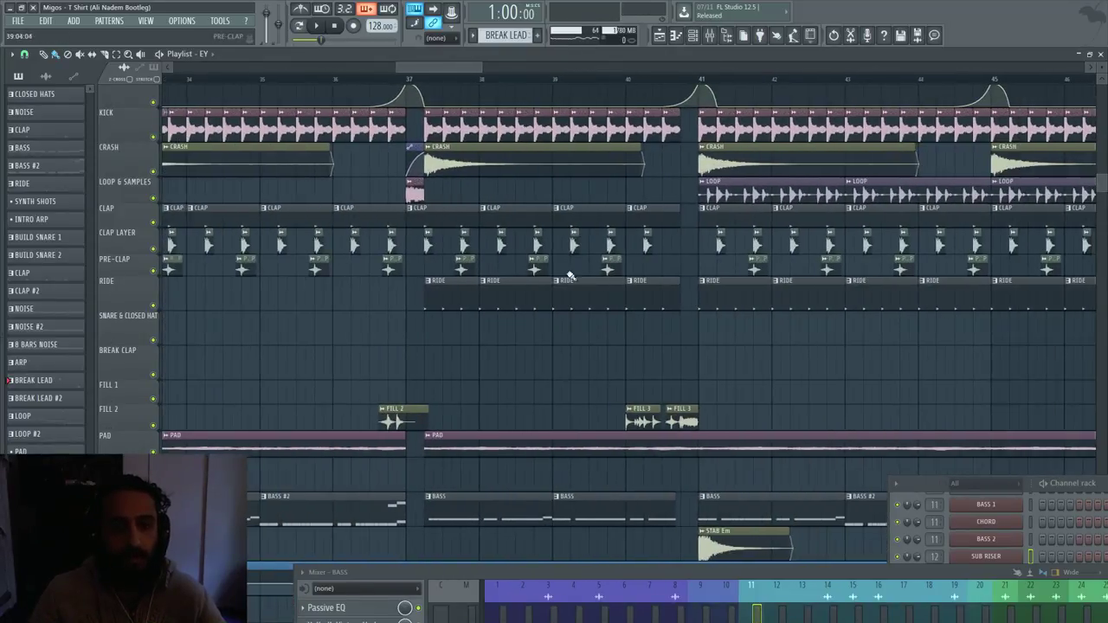
{"action": "scroll", "coordinate": [485, 280], "scroll_direction": "down", "scroll_amount": 2}
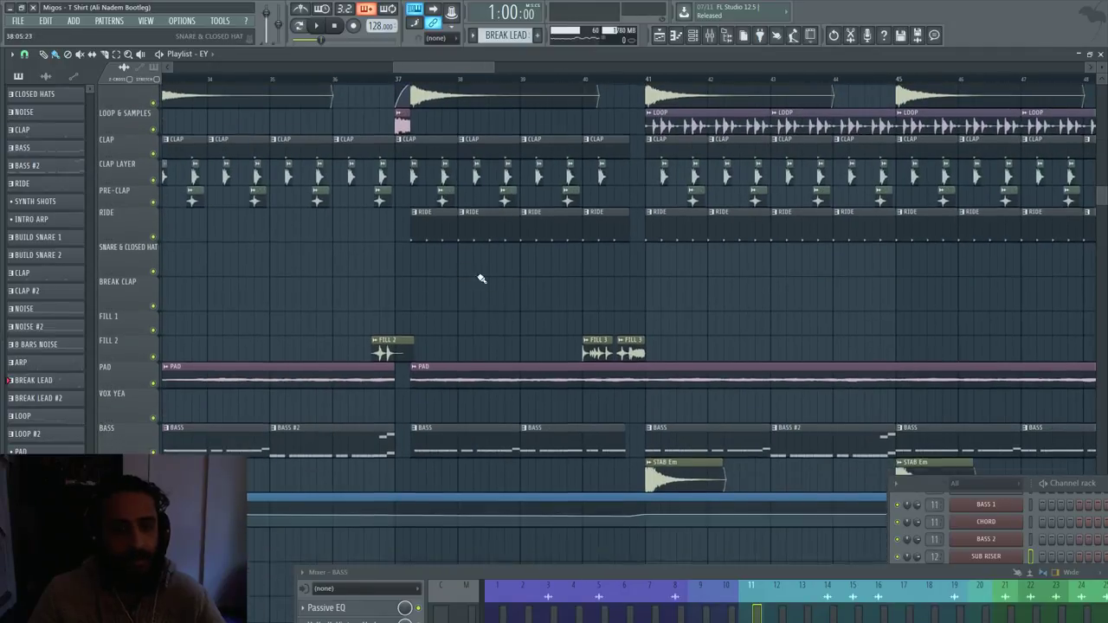
{"action": "scroll", "coordinate": [425, 219], "scroll_direction": "up", "scroll_amount": 1}
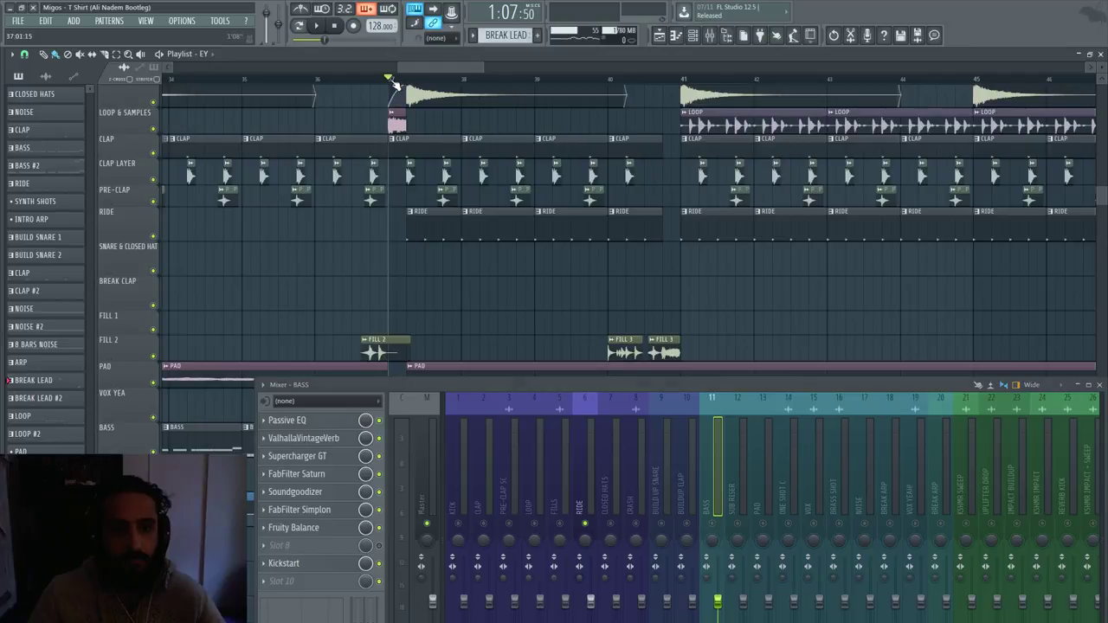
{"action": "key", "text": "space"}
{"action": "left_click", "coordinate": [586, 454]}
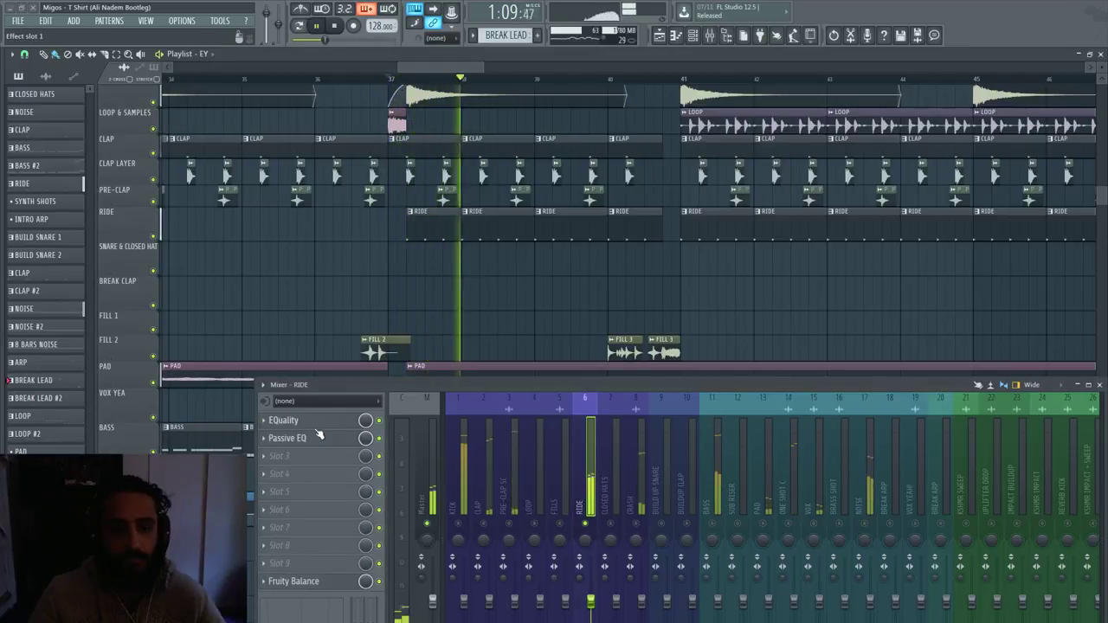
{"action": "key", "text": "space"}
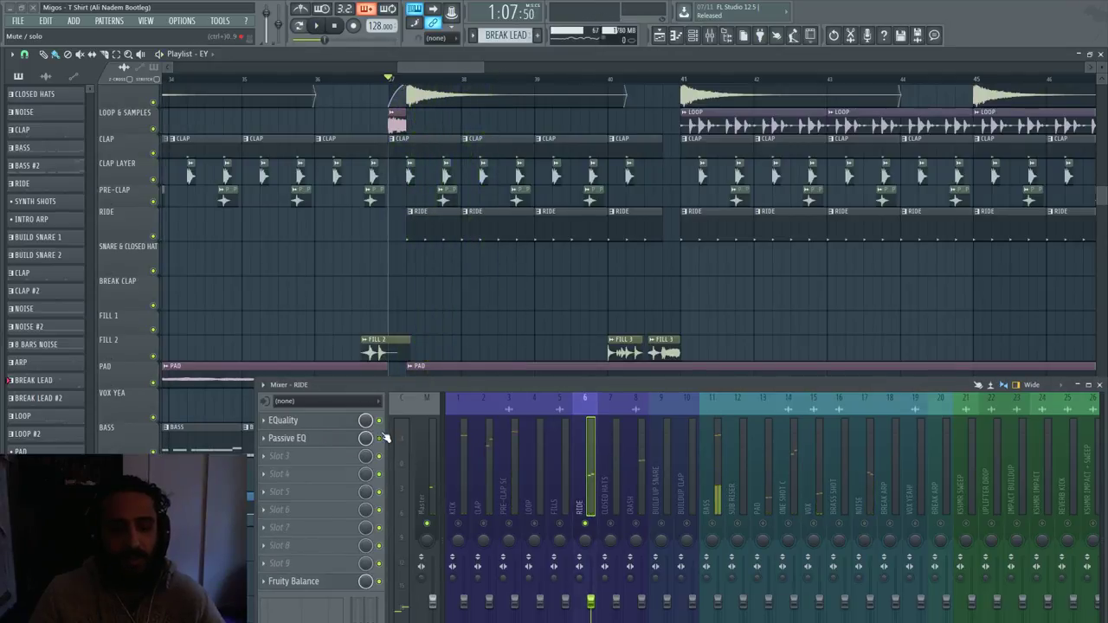
{"action": "key", "text": "space"}
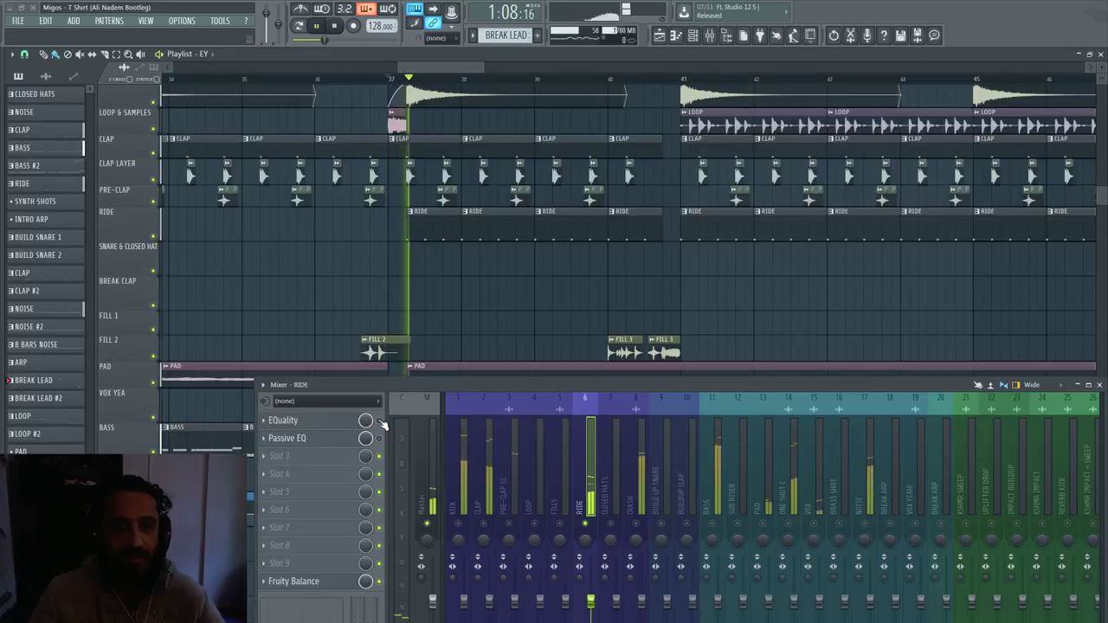
{"action": "key", "text": "space"}
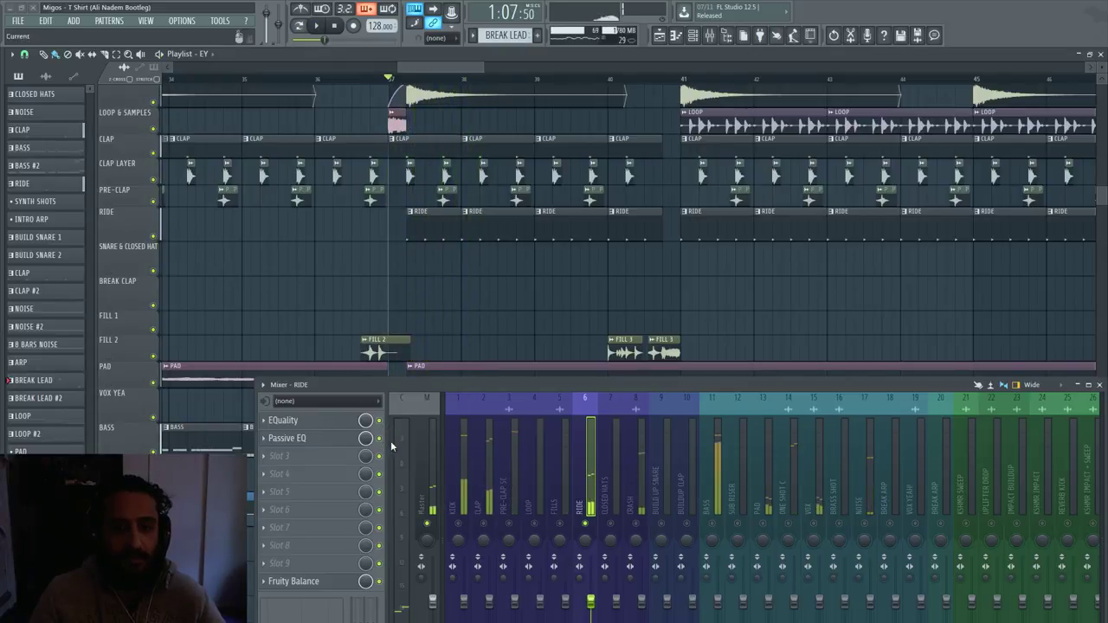
- Play the drop from bar 33 with the BASS track selected in the mixer and its full effect chain in view
{"action": "left_click_drag", "start_coordinate": [554, 385], "coordinate": [550, 447]}
{"action": "scroll", "coordinate": [563, 272], "scroll_direction": "down", "scroll_amount": 3}
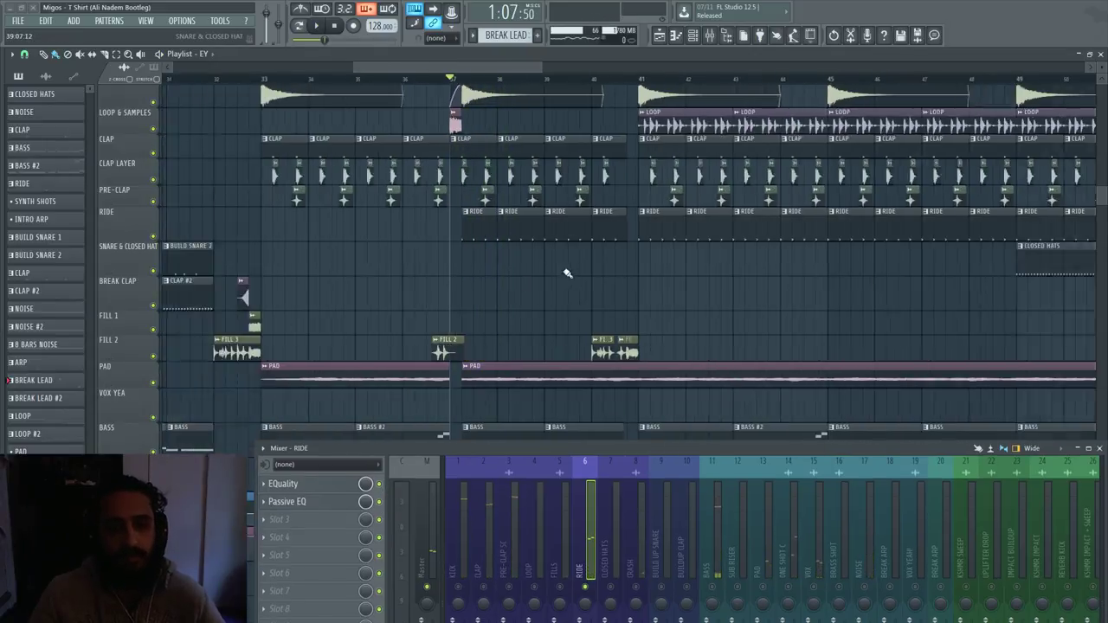
{"action": "scroll", "coordinate": [689, 287], "scroll_direction": "down", "scroll_amount": 6}
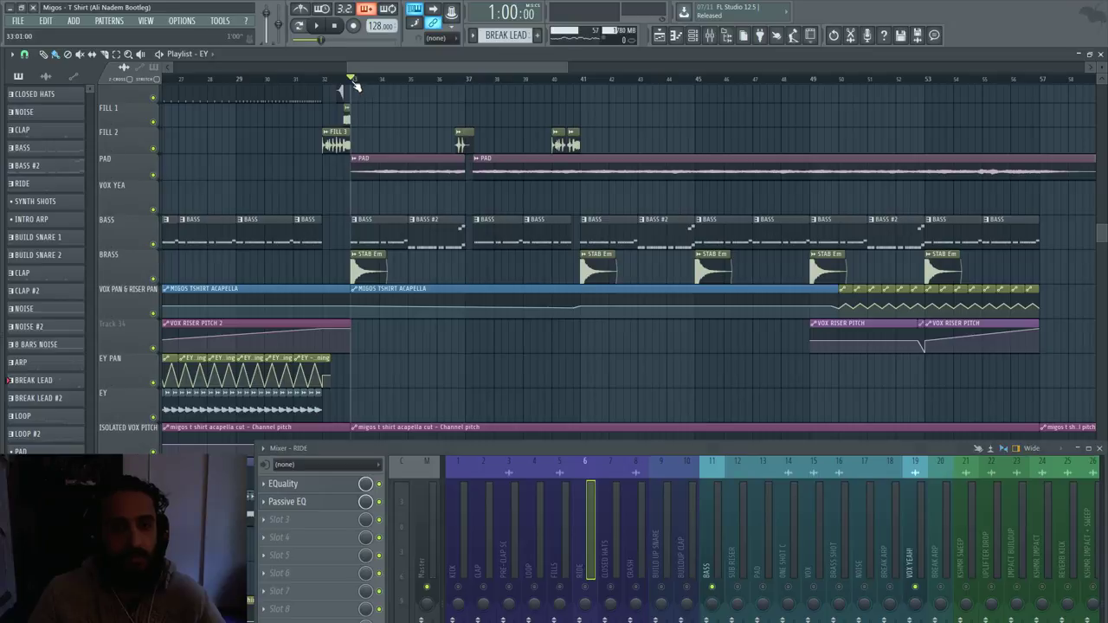
{"action": "key", "text": "space"}
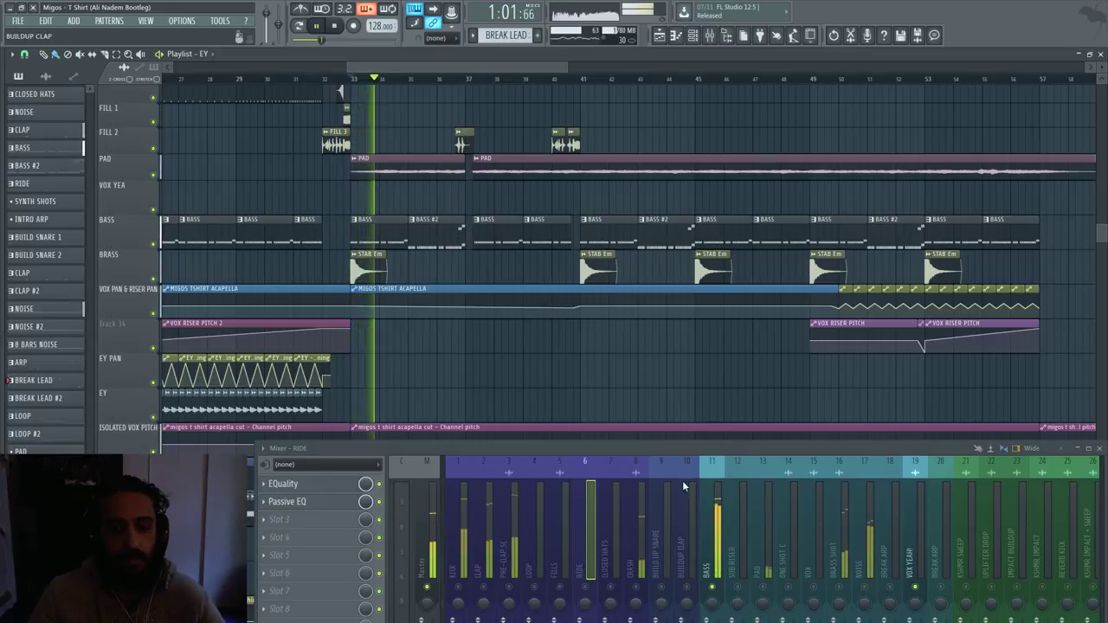
{"action": "left_click", "coordinate": [712, 502]}
{"action": "left_click_drag", "start_coordinate": [504, 447], "coordinate": [484, 423]}
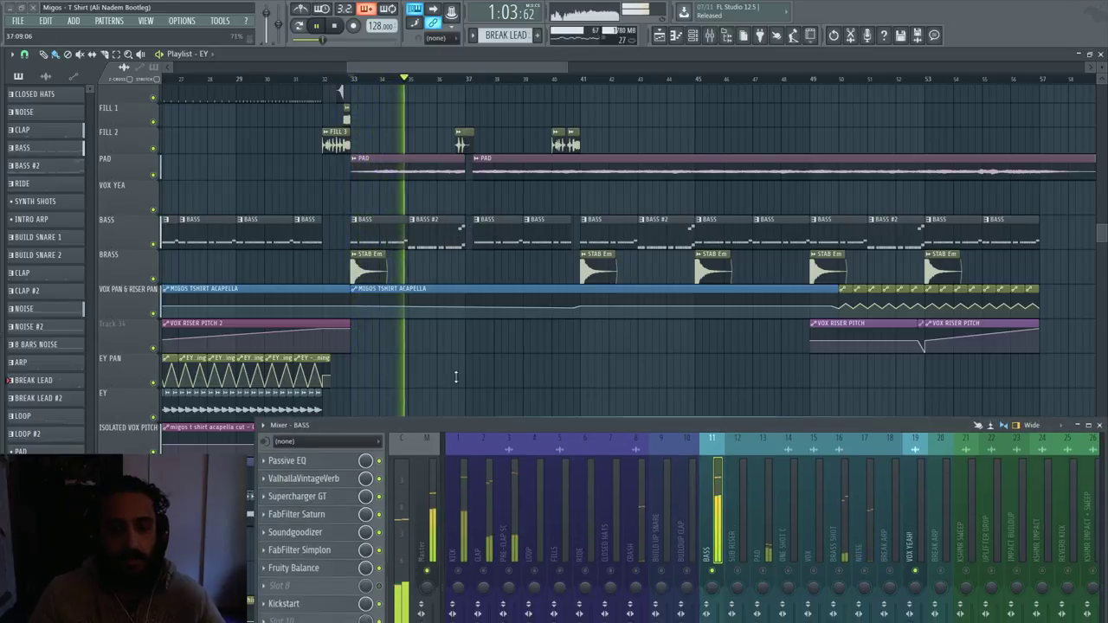
{"action": "left_click_drag", "start_coordinate": [456, 377], "coordinate": [454, 309]}
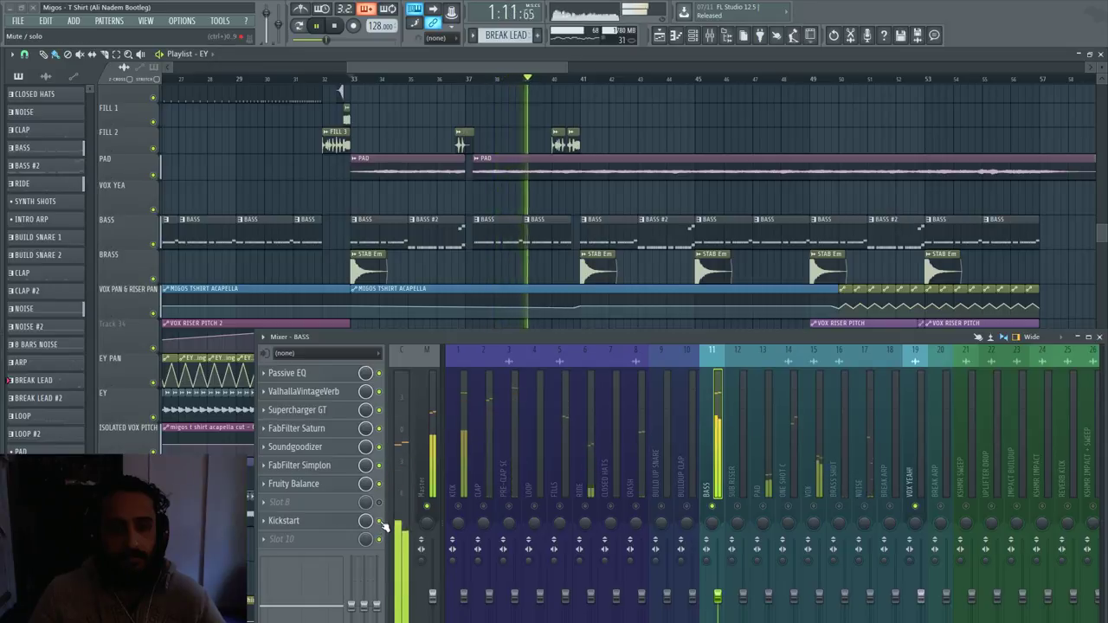
{"action": "key", "text": "space"}
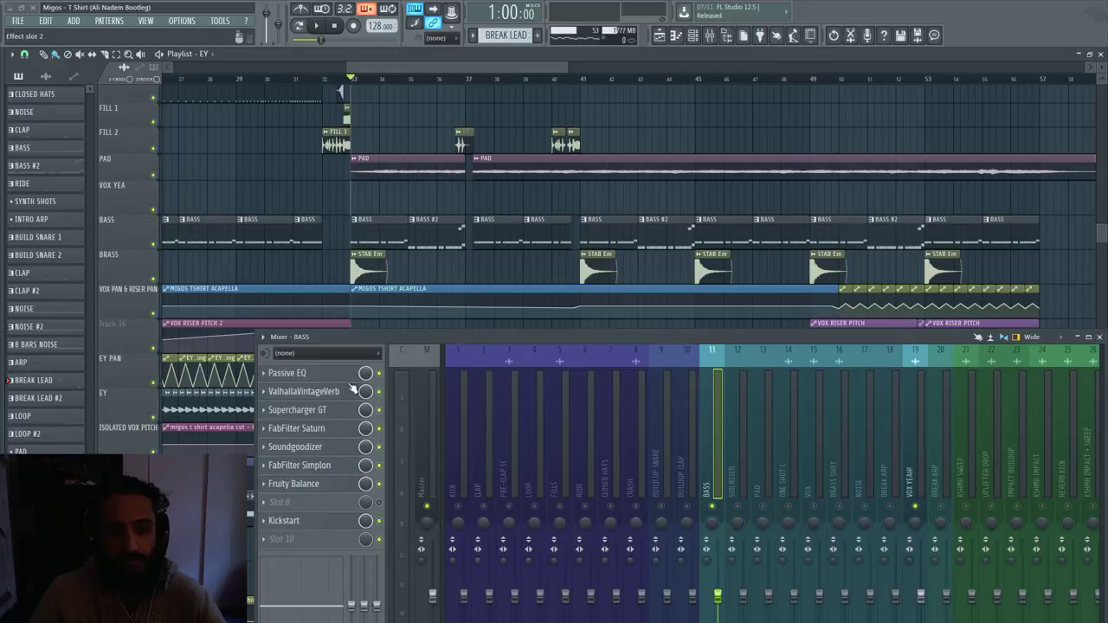
- Open the bass's ValhallaVintageVerb and compare the drop with the reverb bypassed and enabled, closing the plugin after listening
{"action": "left_click", "coordinate": [307, 398]}
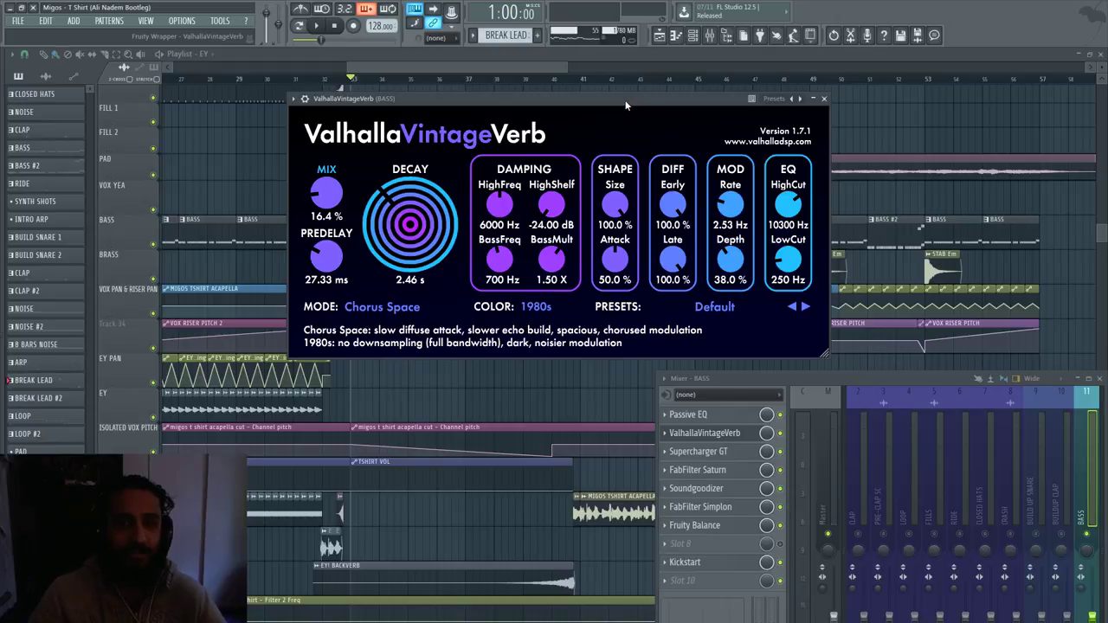
{"action": "left_click", "coordinate": [782, 433]}
{"action": "key", "text": "space"}
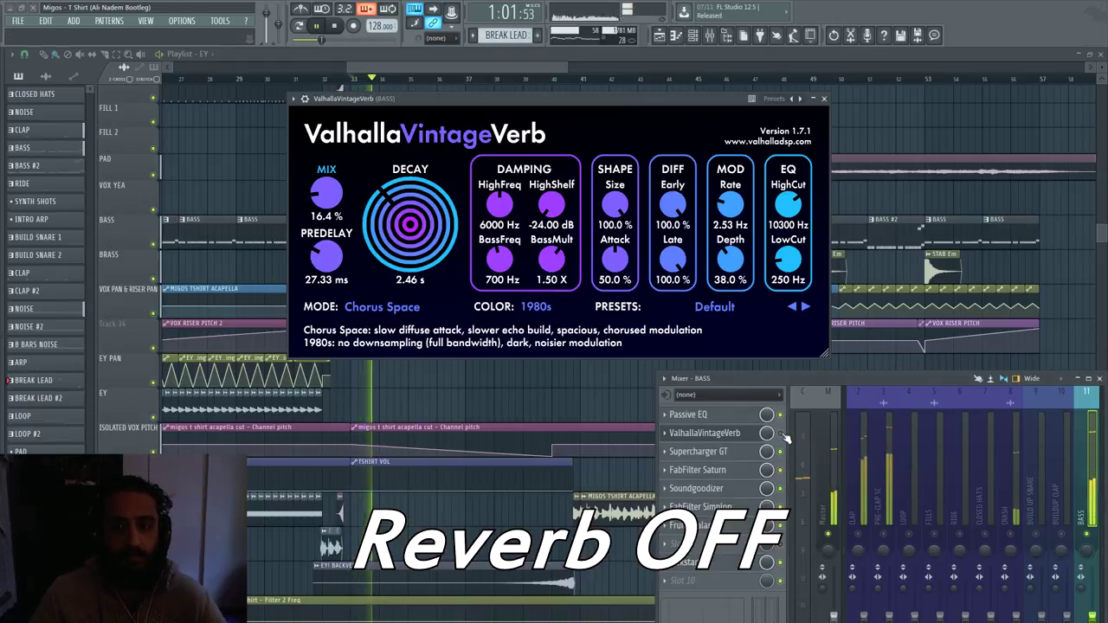
{"action": "left_click", "coordinate": [782, 433]}
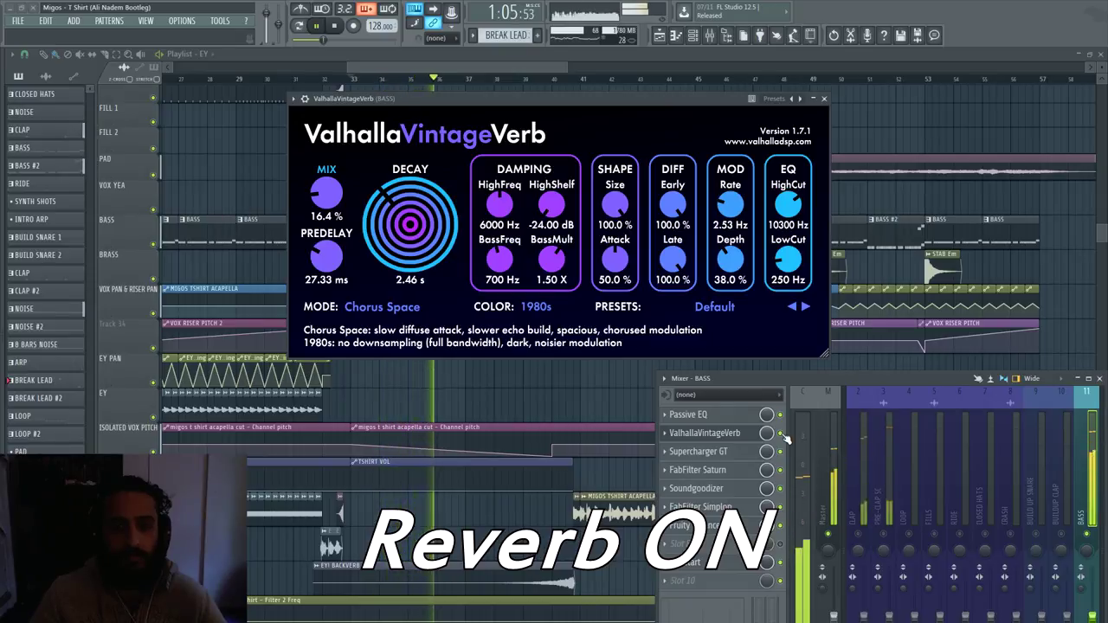
{"action": "key", "text": "space"}
{"action": "left_click", "coordinate": [390, 68]}
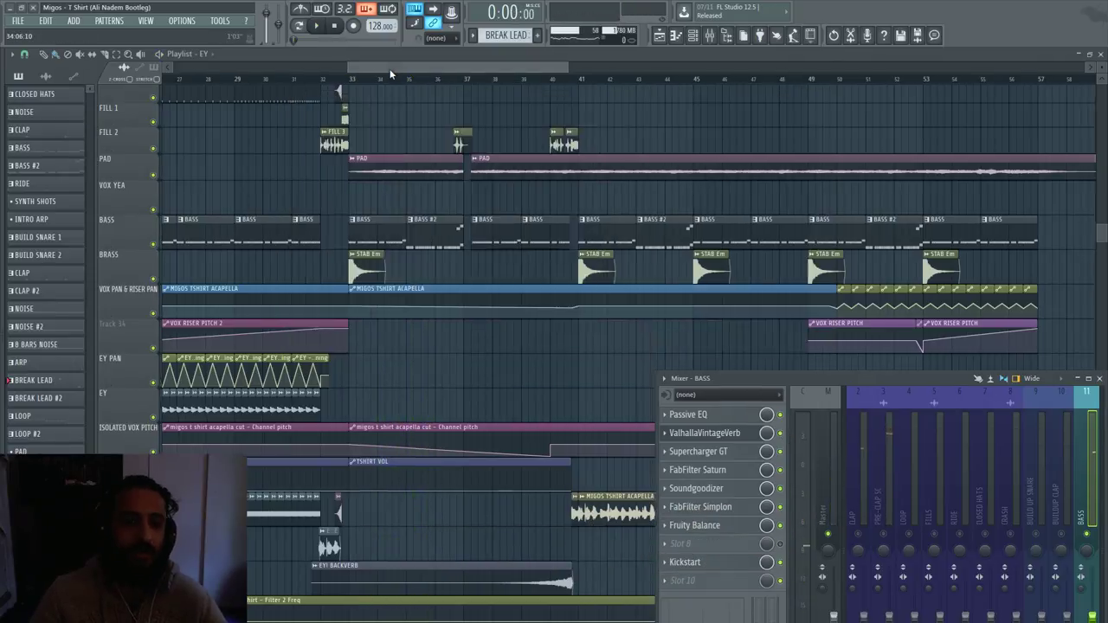
- Enable the bass effects one by one during playback, from Passive EQ through ValhallaVintageVerb, Supercharger GT, FabFilter Saturn, Soundgoodizer and FabFilter Simplon to Fruity Balance
{"action": "scroll", "coordinate": [428, 170], "scroll_direction": "up", "scroll_amount": 3}
{"action": "scroll", "coordinate": [459, 229], "scroll_direction": "up", "scroll_amount": 3}
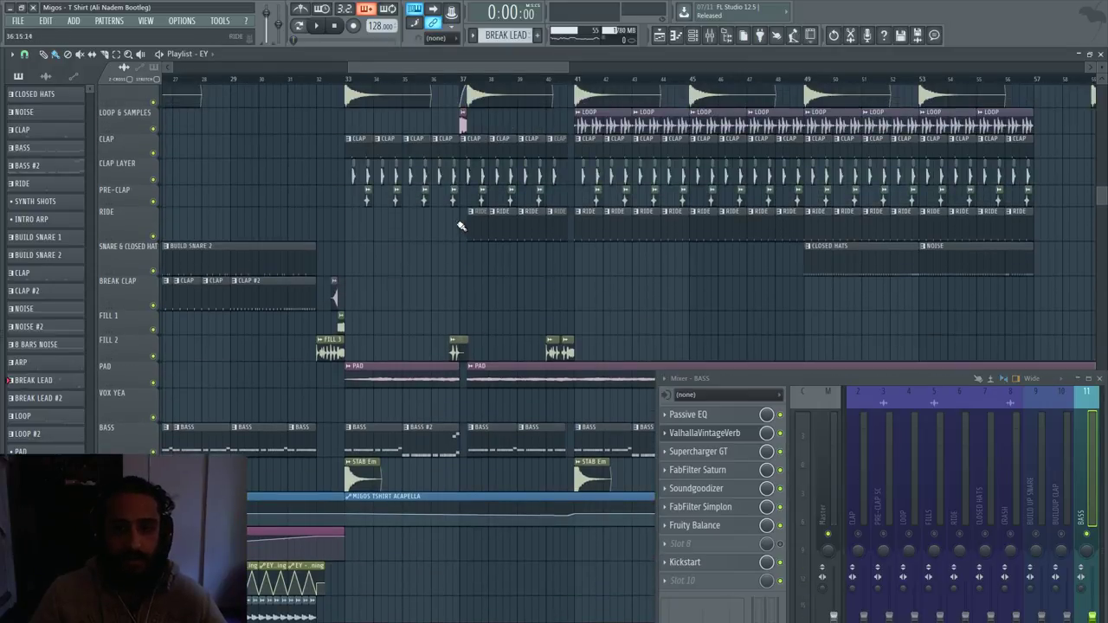
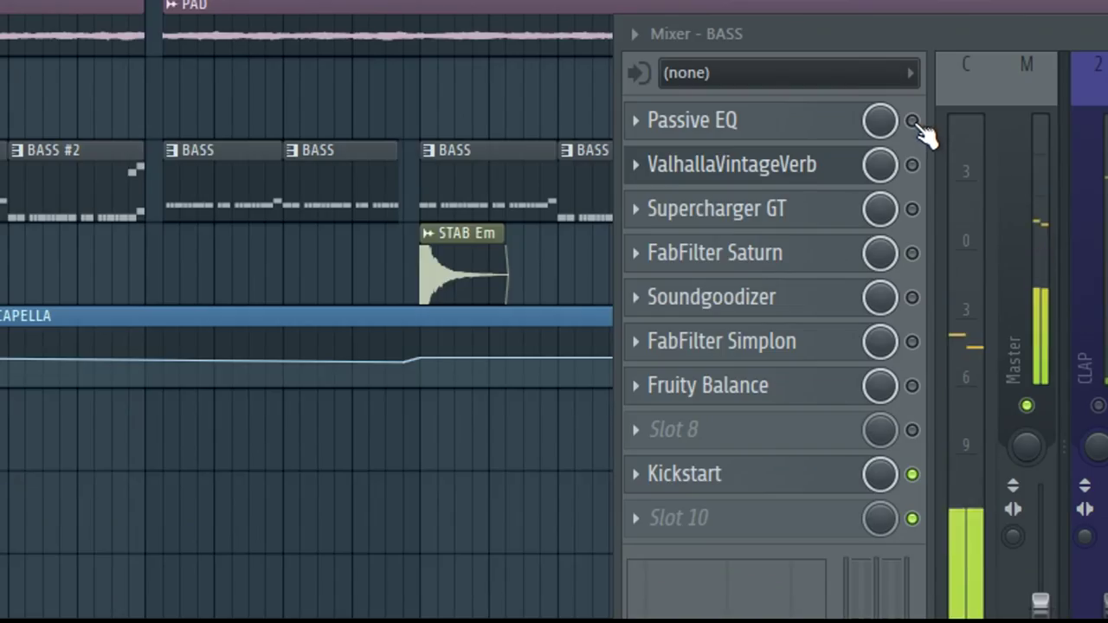
{"action": "left_click", "coordinate": [913, 122]}
{"action": "left_click", "coordinate": [913, 166]}
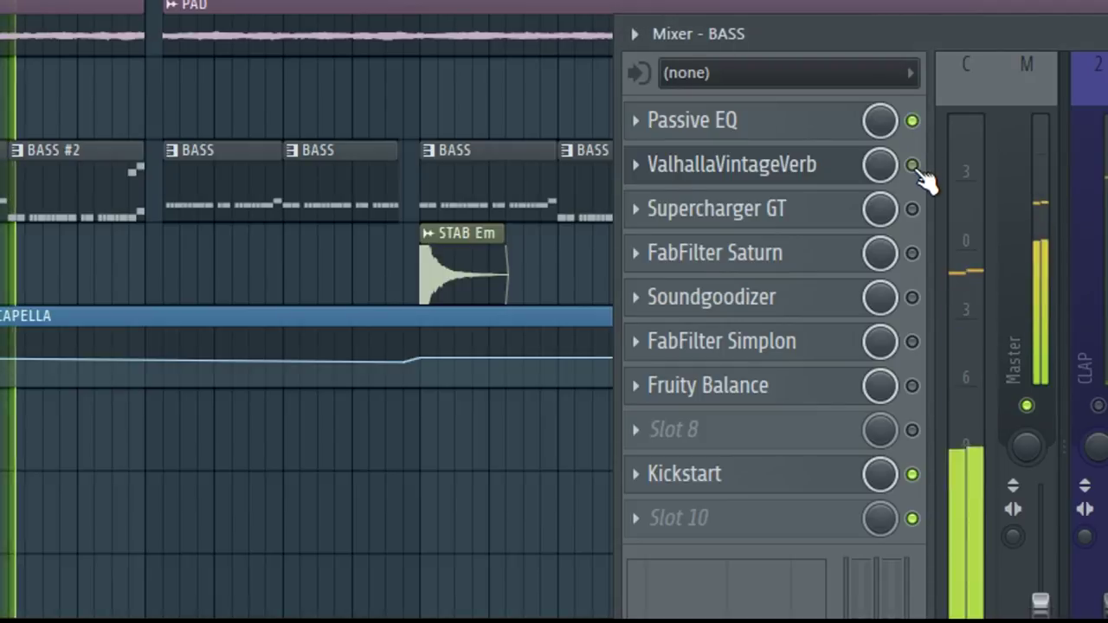
{"action": "left_click", "coordinate": [912, 209]}
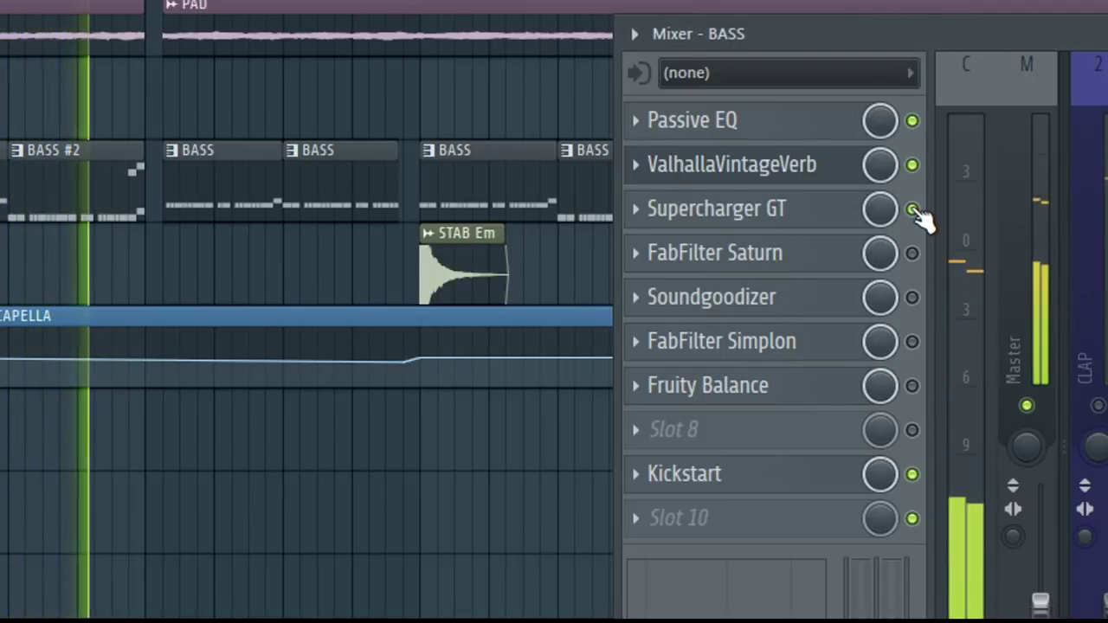
{"action": "left_click", "coordinate": [912, 254]}
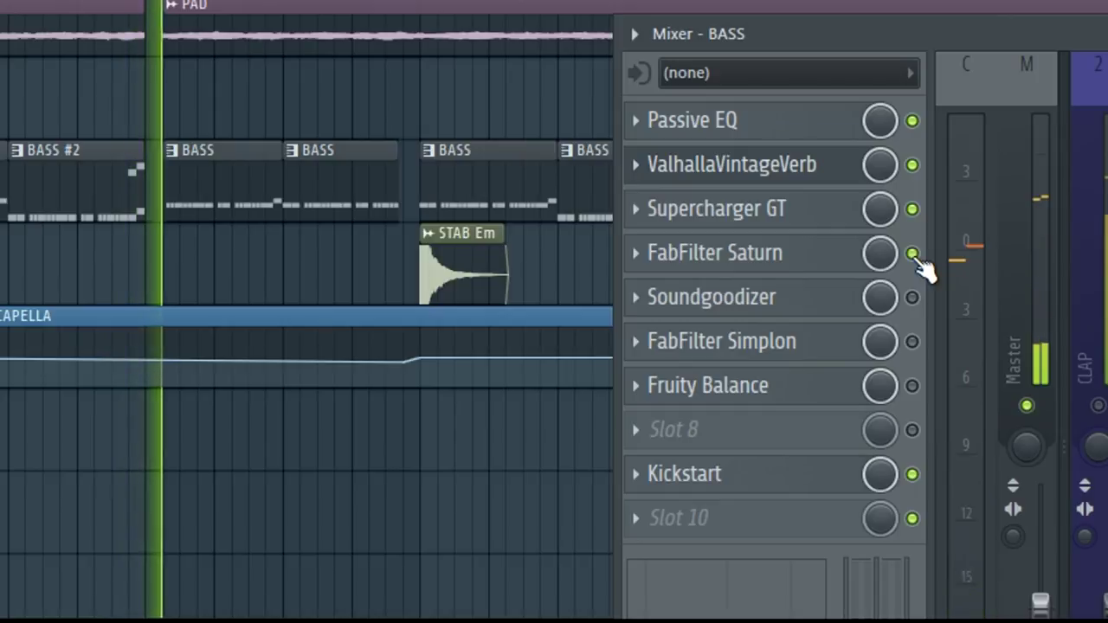
{"action": "left_click", "coordinate": [913, 298]}
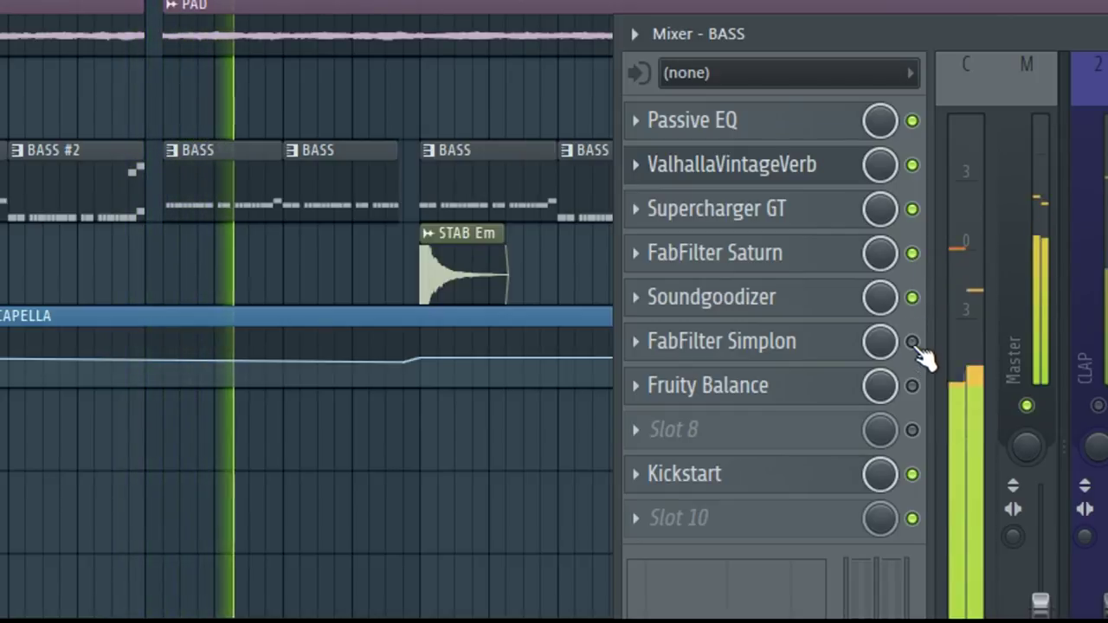
{"action": "left_click", "coordinate": [912, 342]}
{"action": "left_click", "coordinate": [913, 386]}
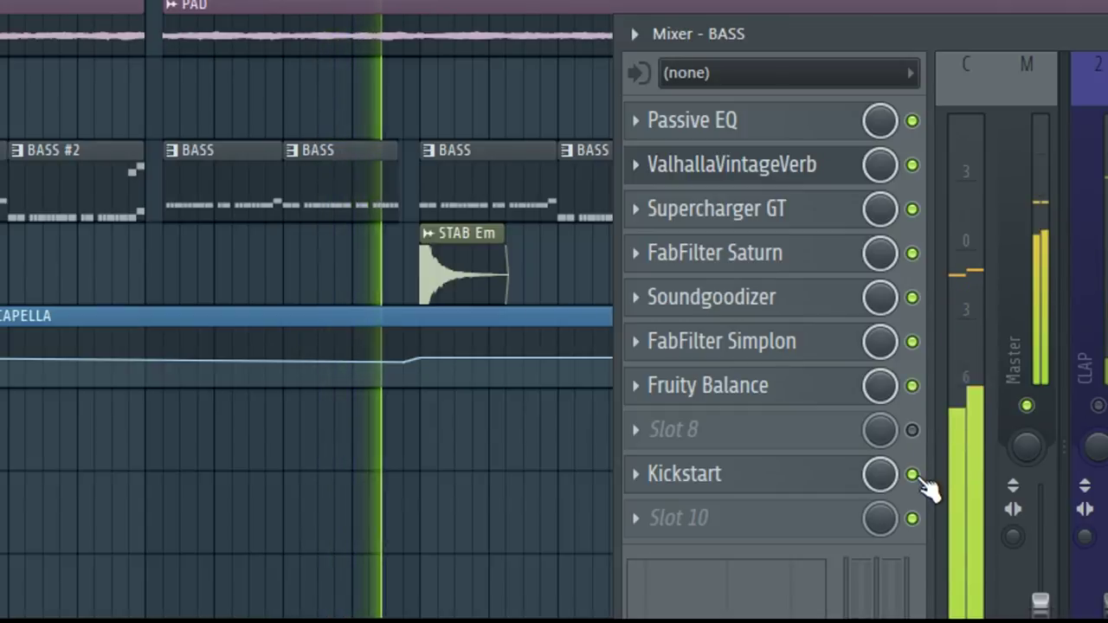
{"action": "key", "text": "space"}
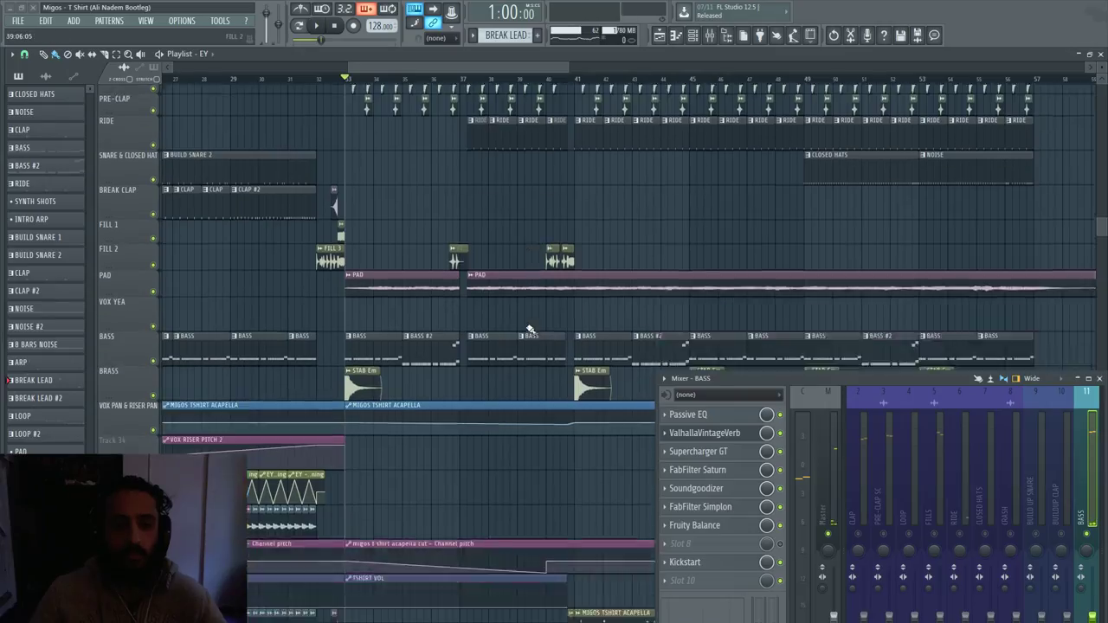
- Examine the drop's brass stabs, vocal pitch, volume and reverb automation, the EY! BACKVERB clips, and the noise automation tracks
{"action": "scroll", "coordinate": [527, 324], "scroll_direction": "down", "scroll_amount": 5}
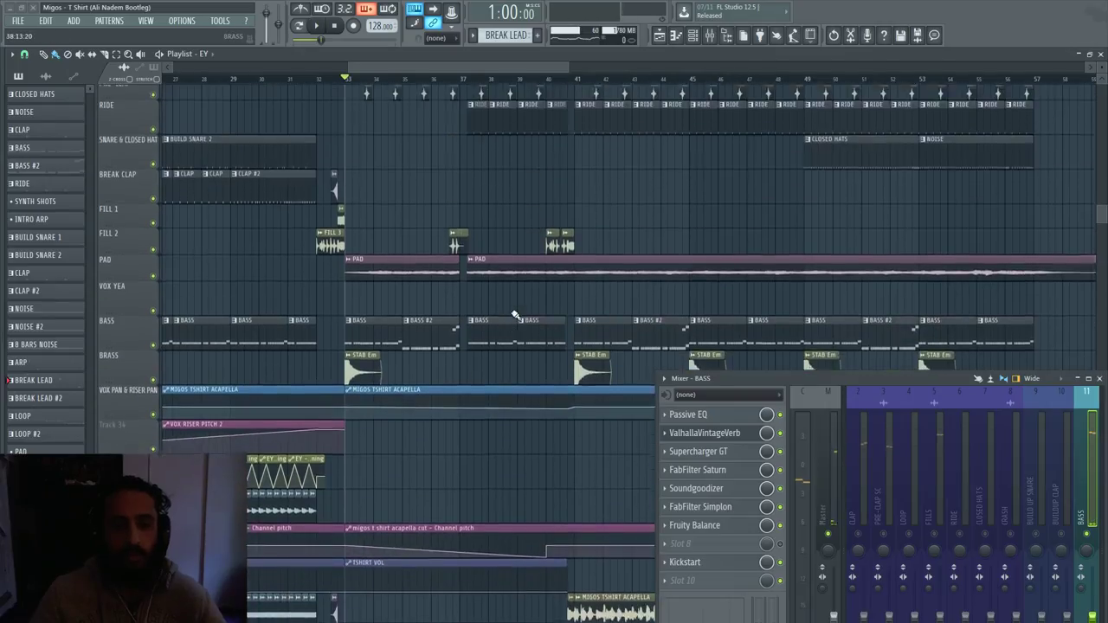
{"action": "scroll", "coordinate": [557, 260], "scroll_direction": "down", "scroll_amount": 2}
{"action": "scroll", "coordinate": [396, 284], "scroll_direction": "up", "scroll_amount": 2}
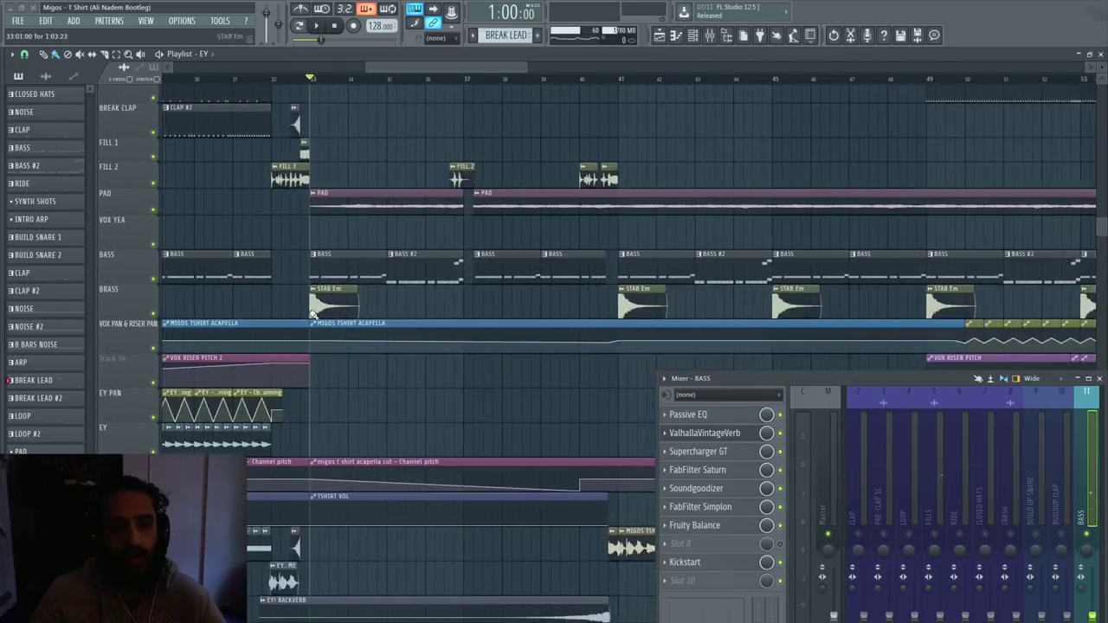
{"action": "scroll", "coordinate": [372, 339], "scroll_direction": "down", "scroll_amount": 3}
{"action": "scroll", "coordinate": [372, 340], "scroll_direction": "down", "scroll_amount": 6}
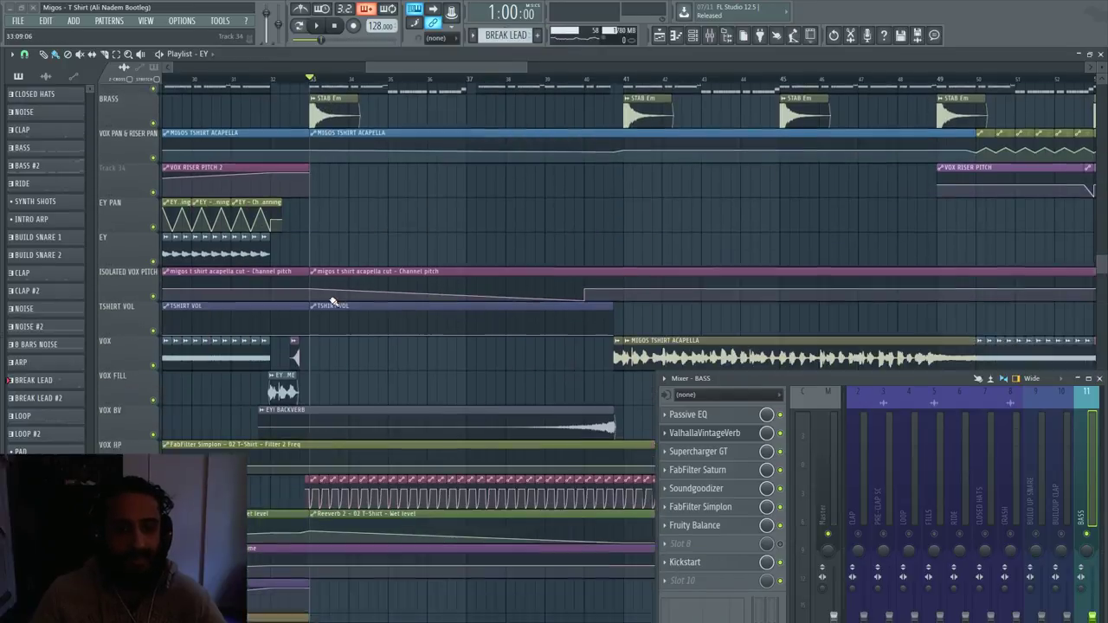
{"action": "scroll", "coordinate": [373, 339], "scroll_direction": "up", "scroll_amount": 2}
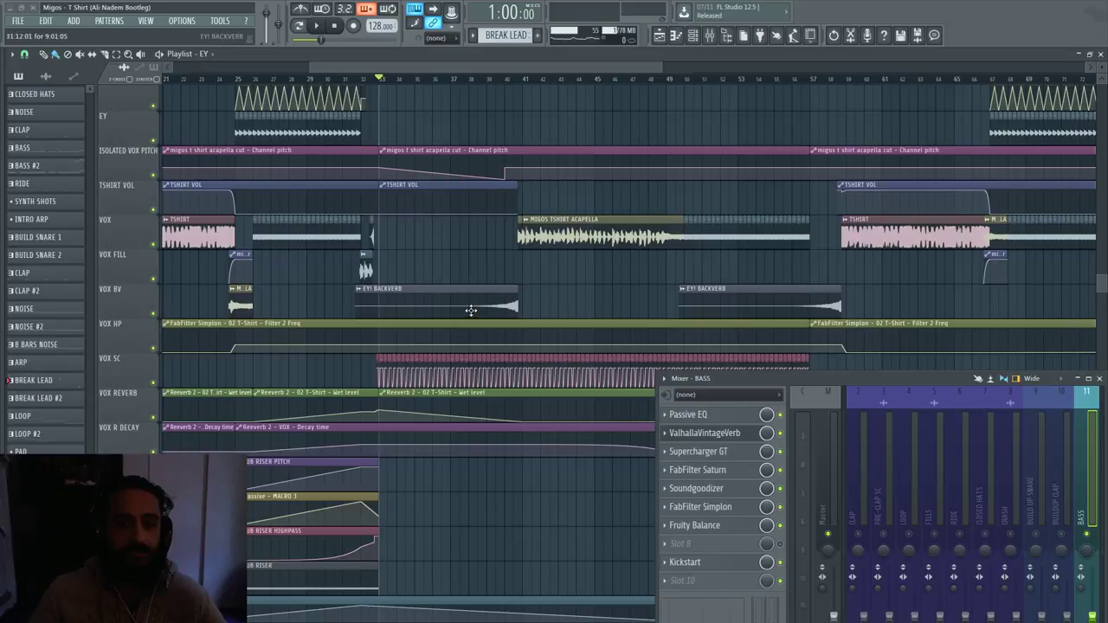
{"action": "scroll", "coordinate": [438, 316], "scroll_direction": "up", "scroll_amount": 2}
{"action": "scroll", "coordinate": [430, 321], "scroll_direction": "up", "scroll_amount": 2}
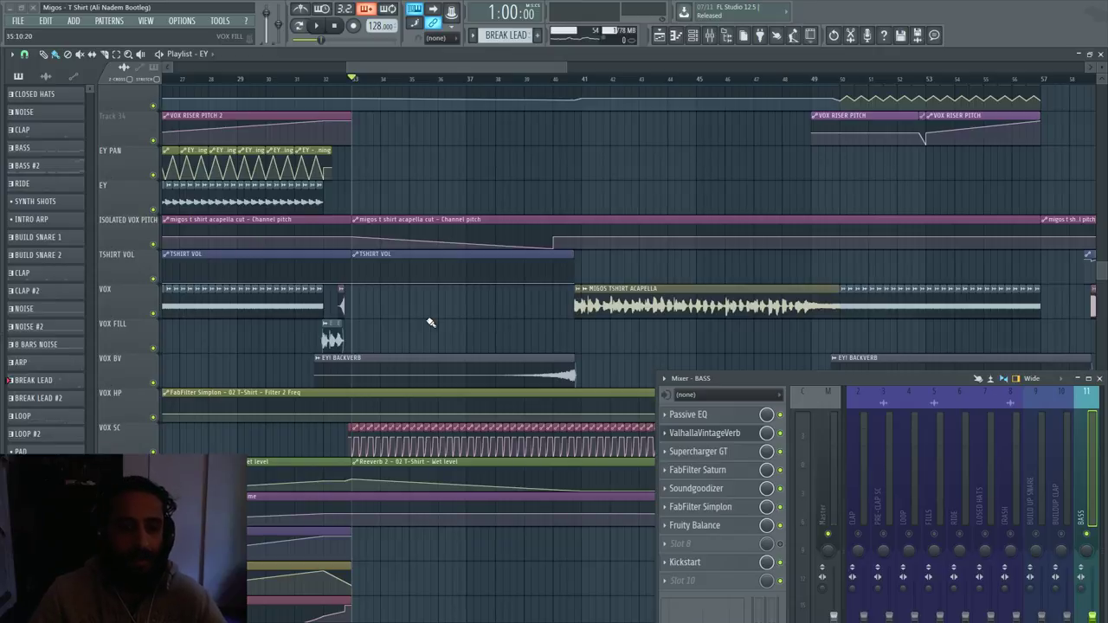
{"action": "scroll", "coordinate": [430, 322], "scroll_direction": "down", "scroll_amount": 15}
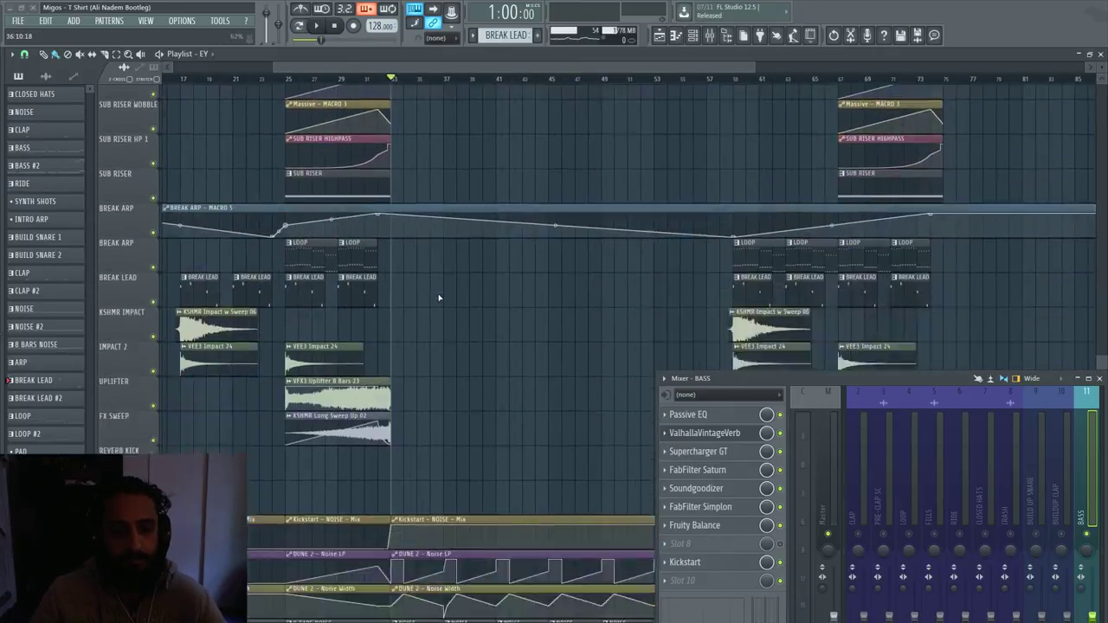
{"action": "scroll", "coordinate": [532, 379], "scroll_direction": "up", "scroll_amount": 15}
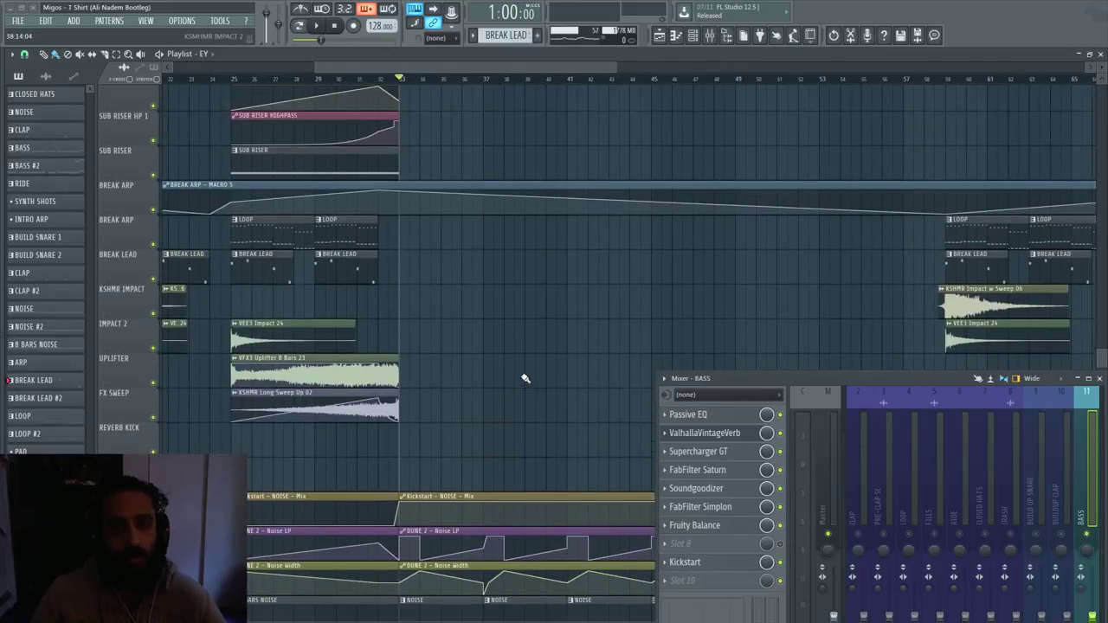
{"action": "scroll", "coordinate": [517, 374], "scroll_direction": "up", "scroll_amount": 5}
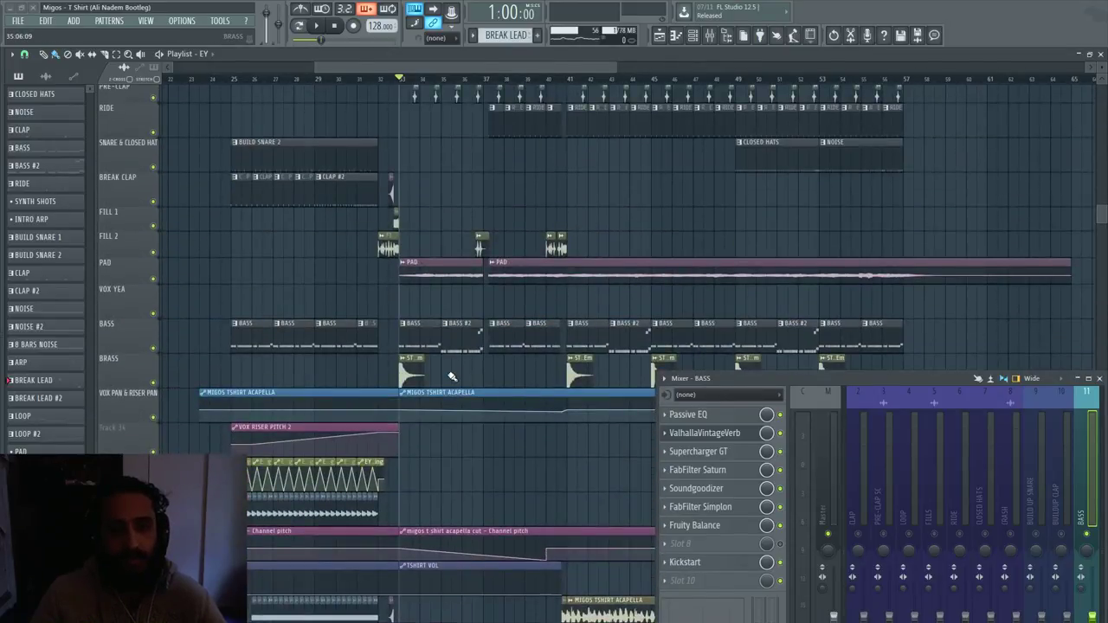
- Play the start of the drop with the NOISE mixer track's effects shown, and move the mixer clear of the playlist clips
{"action": "scroll", "coordinate": [451, 376], "scroll_direction": "up", "scroll_amount": 6}
{"action": "key", "text": "space"}
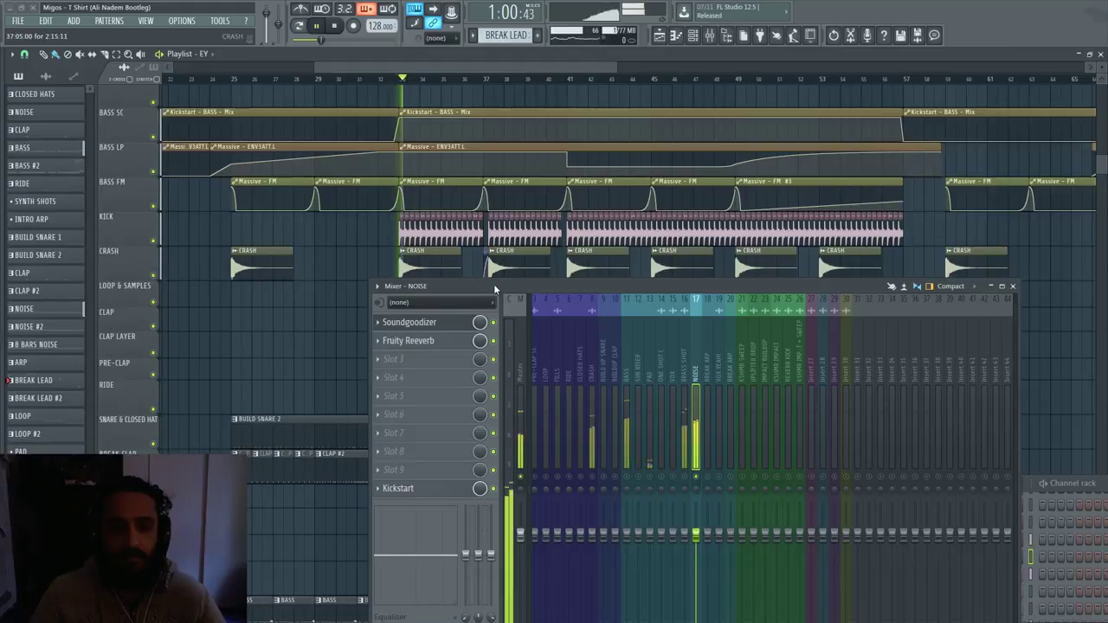
{"action": "left_click_drag", "start_coordinate": [512, 286], "coordinate": [724, 303]}
{"action": "key", "text": "space"}
{"action": "scroll", "coordinate": [437, 238], "scroll_direction": "down", "scroll_amount": 10}
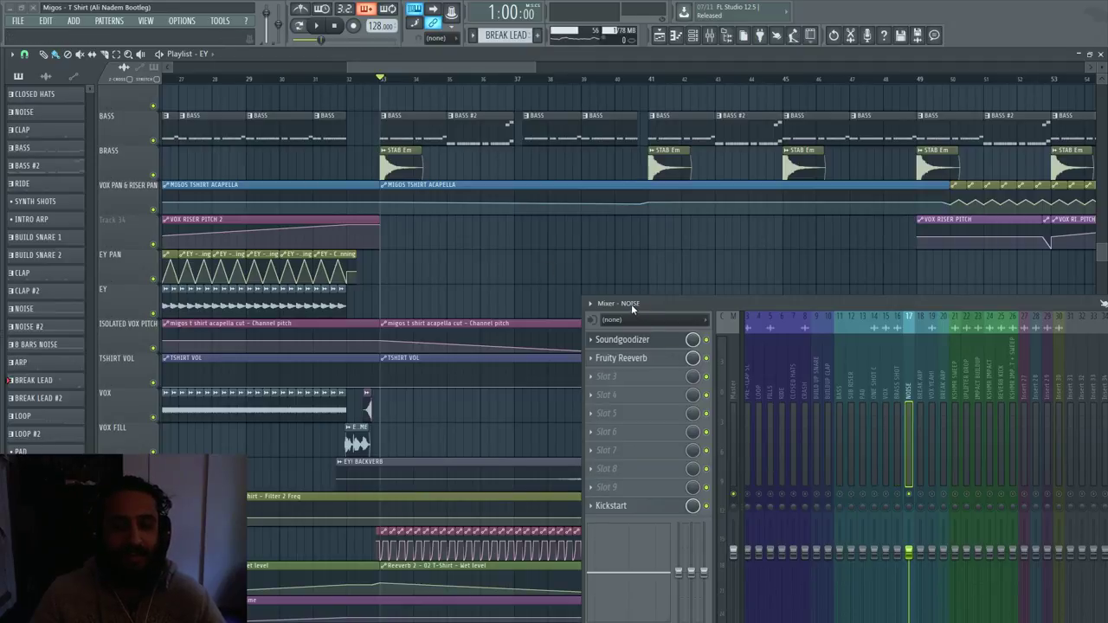
- Play the start of the drop with FabFilter Pro-Q 2 open on the NOISE mixer track to view the noise's spectrum
{"action": "left_click_drag", "start_coordinate": [631, 304], "coordinate": [719, 320]}
{"action": "scroll", "coordinate": [533, 275], "scroll_direction": "down", "scroll_amount": 3}
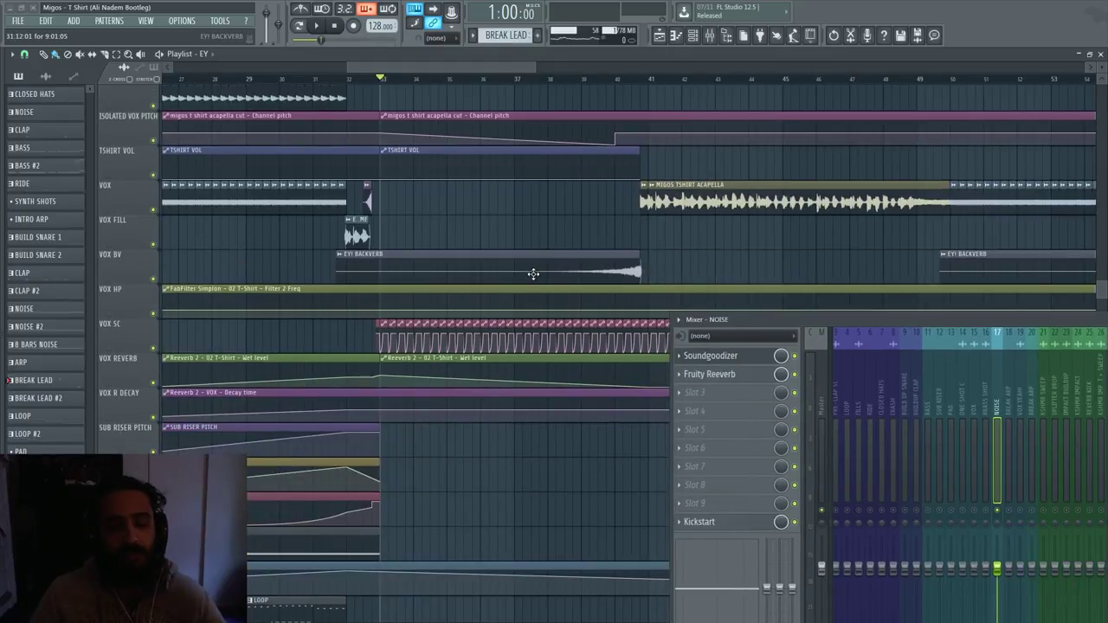
{"action": "scroll", "coordinate": [533, 275], "scroll_direction": "down", "scroll_amount": 5}
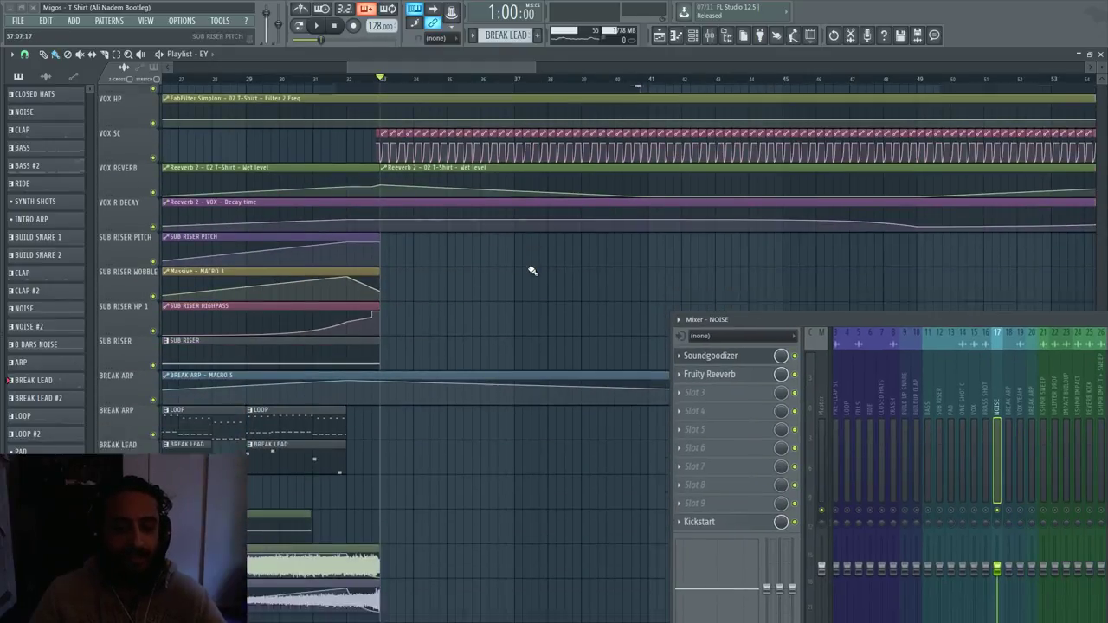
{"action": "scroll", "coordinate": [532, 271], "scroll_direction": "down", "scroll_amount": 6}
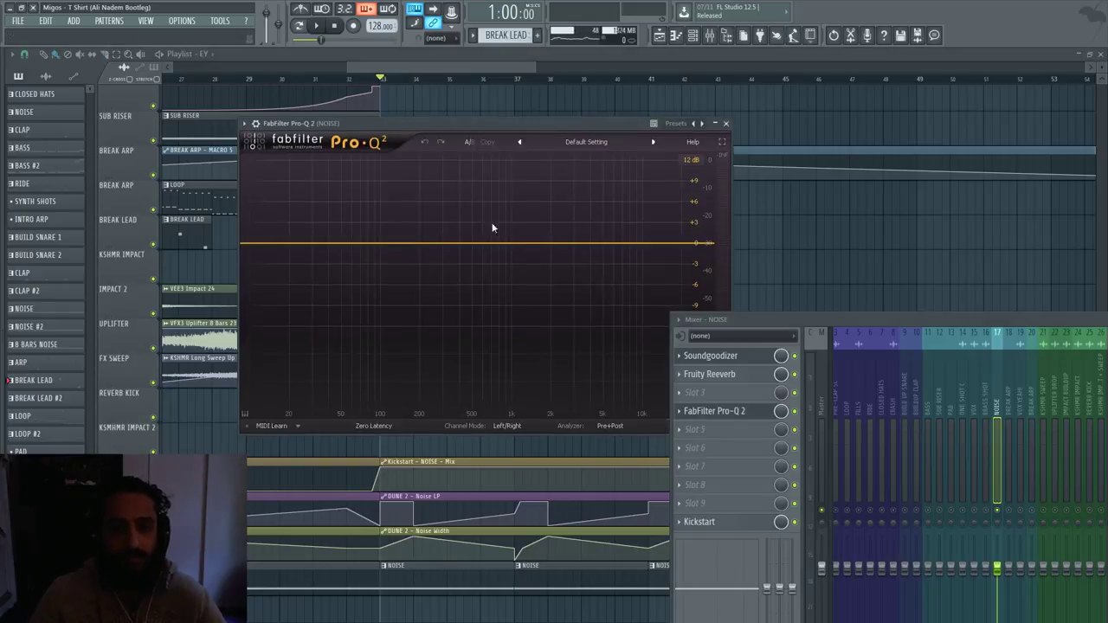
{"action": "key", "text": "space"}
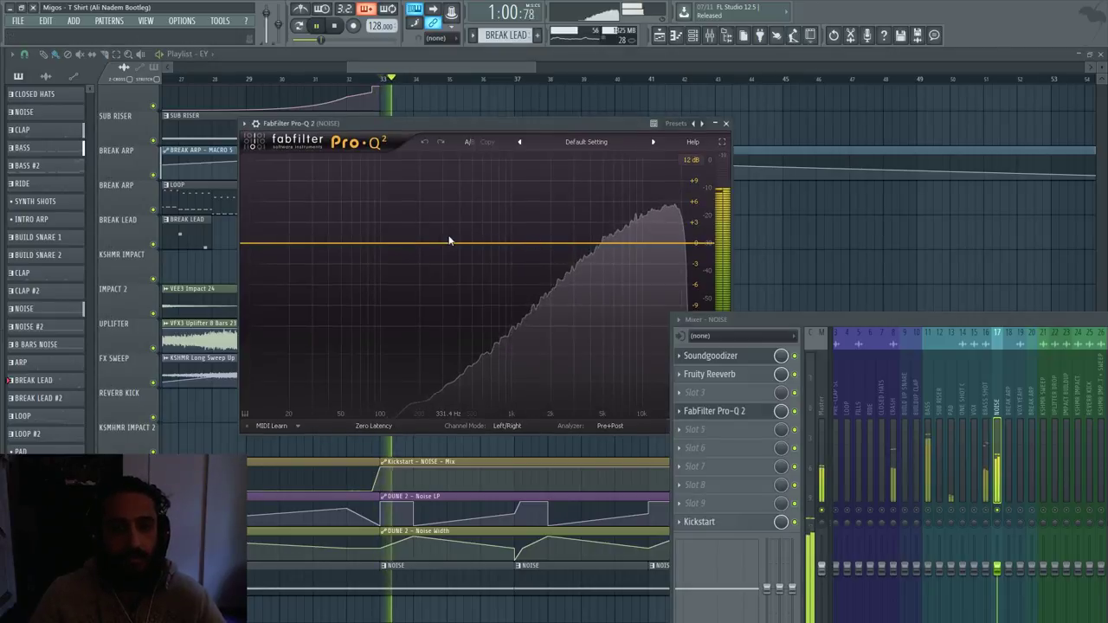
{"action": "key", "text": "space"}
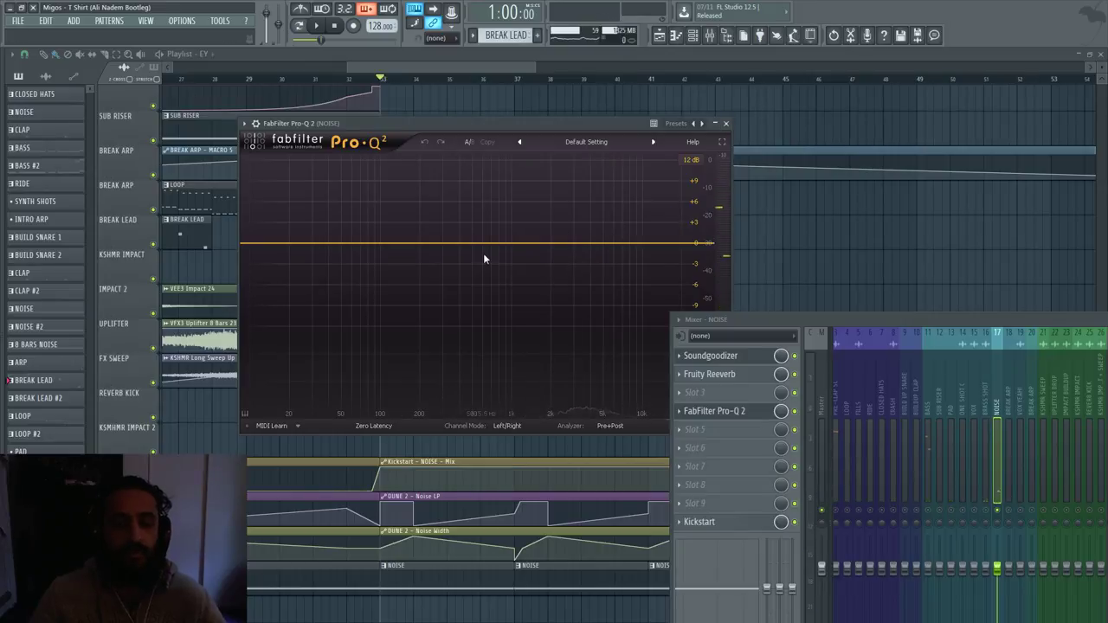
- Try a low cut band at about 350 Hz in FabFilter Pro-Q 2 on the NOISE mixer track
{"action": "left_click", "coordinate": [374, 255]}
{"action": "left_click", "coordinate": [278, 370]}
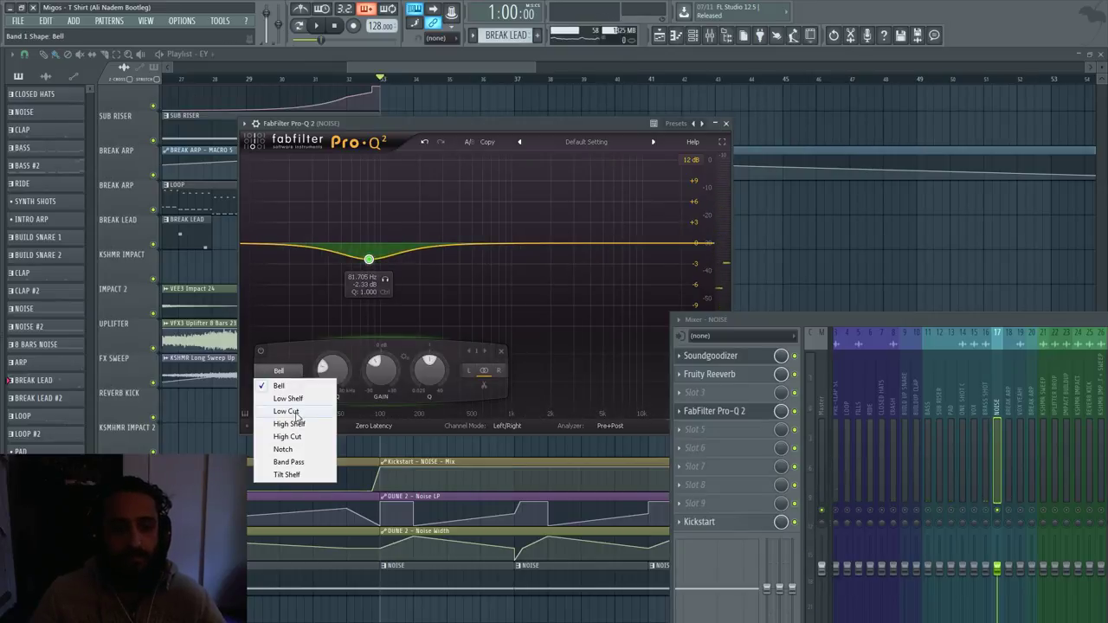
{"action": "left_click", "coordinate": [295, 413]}
{"action": "left_click", "coordinate": [279, 384]}
{"action": "left_click", "coordinate": [302, 436]}
{"action": "left_click_drag", "start_coordinate": [332, 364], "coordinate": [357, 339]}
{"action": "scroll", "coordinate": [329, 372], "scroll_direction": "up", "scroll_amount": 2}
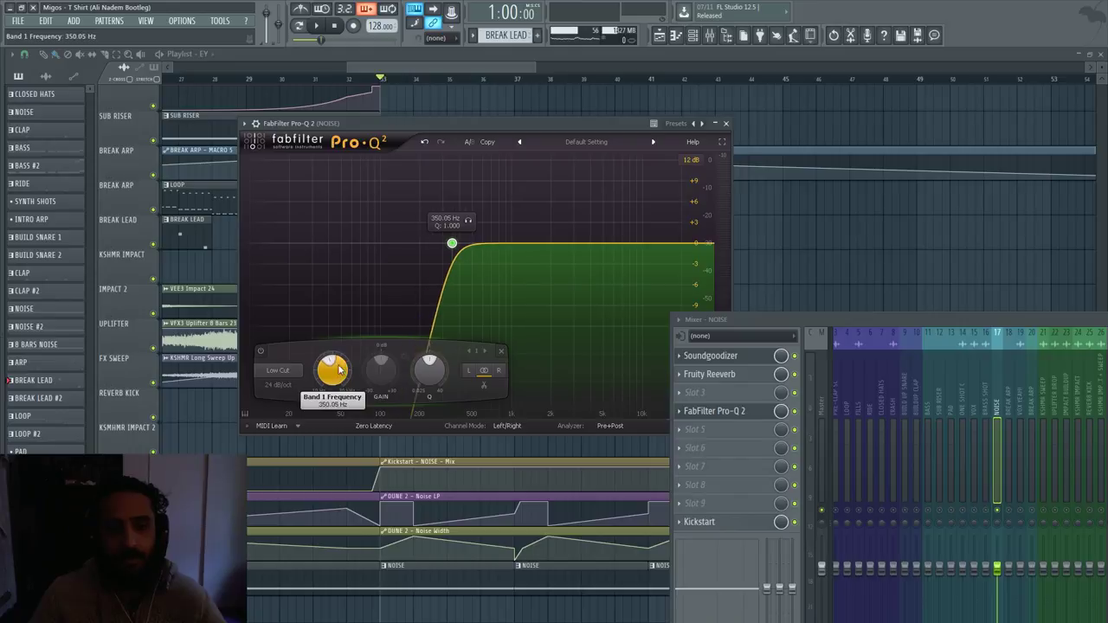
{"action": "left_click", "coordinate": [270, 386]}
{"action": "left_click", "coordinate": [294, 424]}
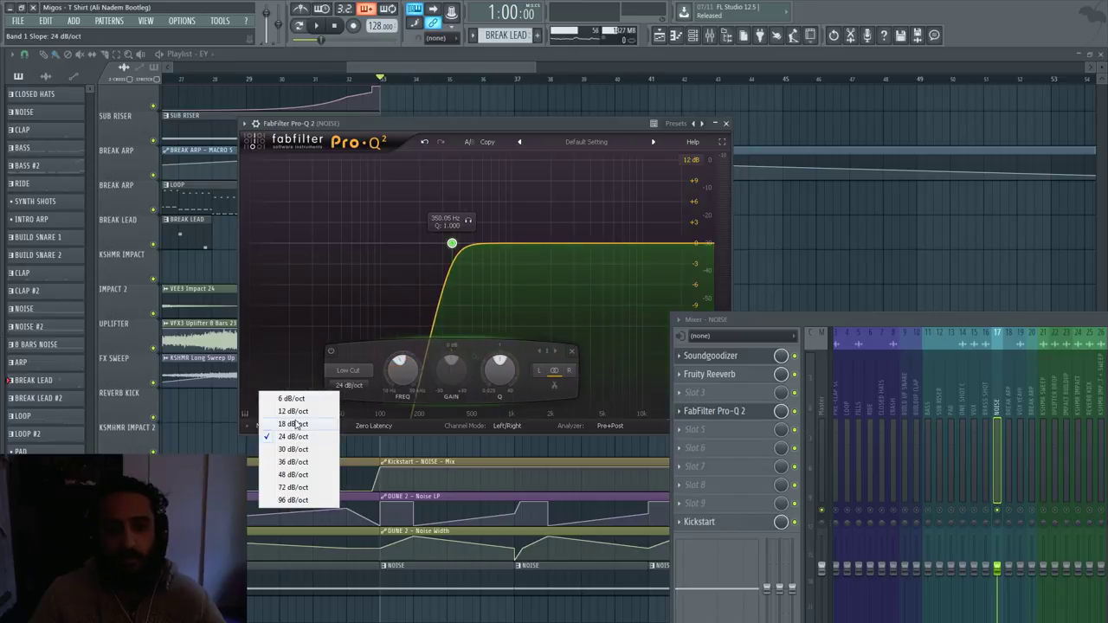
{"action": "left_click", "coordinate": [350, 385]}
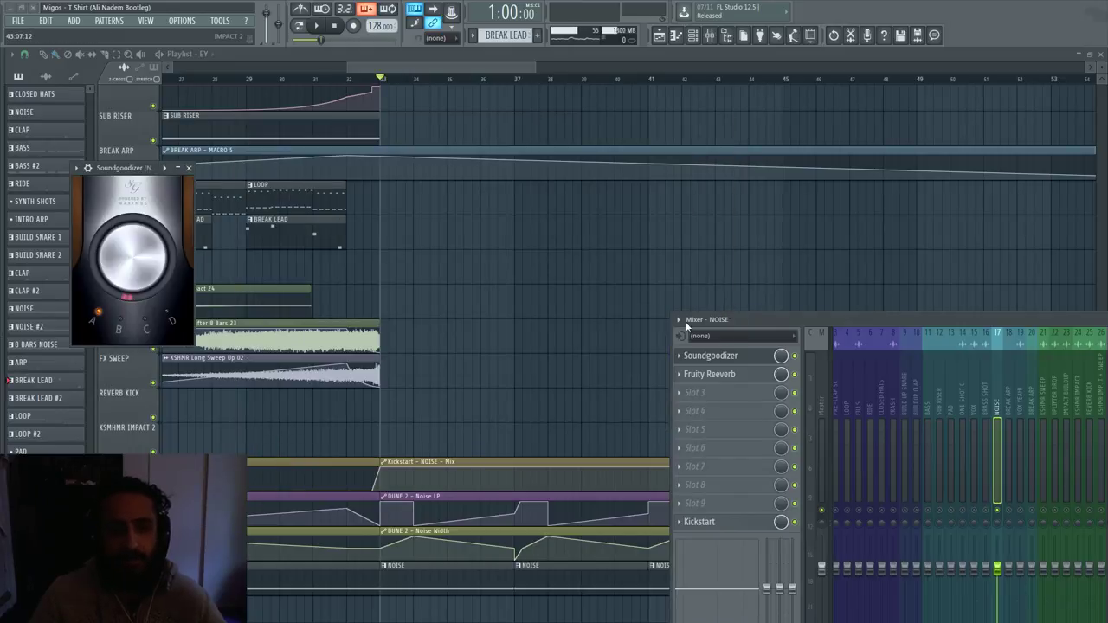
- Examine the noise's Kickstart mix, DUNE 2 Noise LP and Noise Width automation across the whole arrangement, keeping the mixer clear of the clips
{"action": "scroll", "coordinate": [526, 245], "scroll_direction": "down", "scroll_amount": 3}
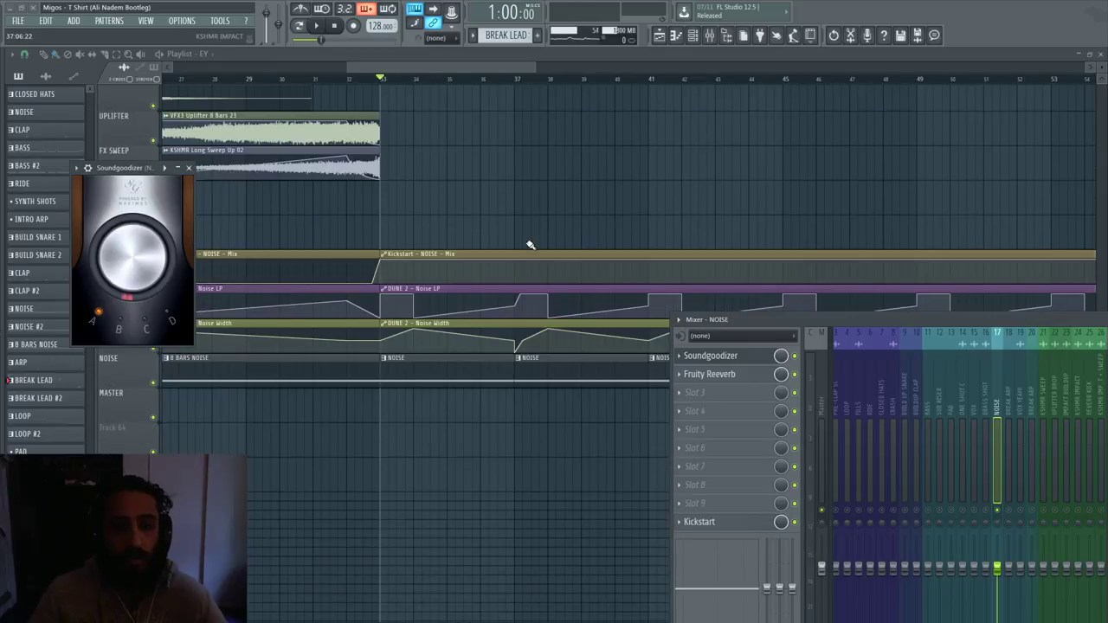
{"action": "scroll", "coordinate": [606, 238], "scroll_direction": "down", "scroll_amount": 3, "text": "ctrl"}
{"action": "left_click_drag", "start_coordinate": [700, 321], "coordinate": [672, 456]}
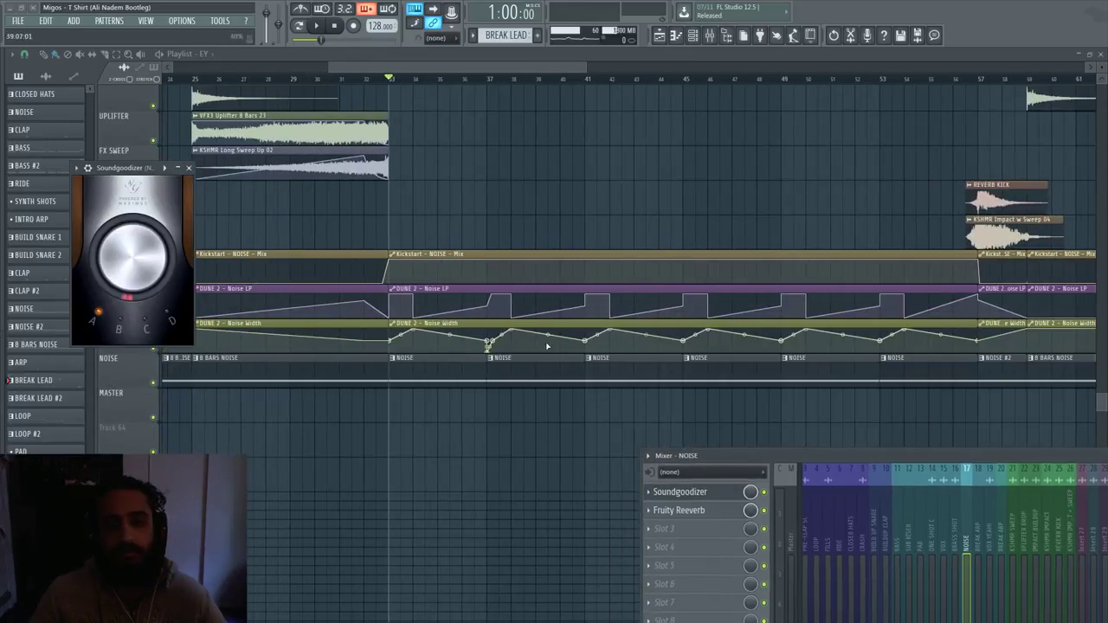
{"action": "scroll", "coordinate": [546, 347], "scroll_direction": "down", "scroll_amount": 2}
{"action": "scroll", "coordinate": [442, 386], "scroll_direction": "down", "scroll_amount": 4}
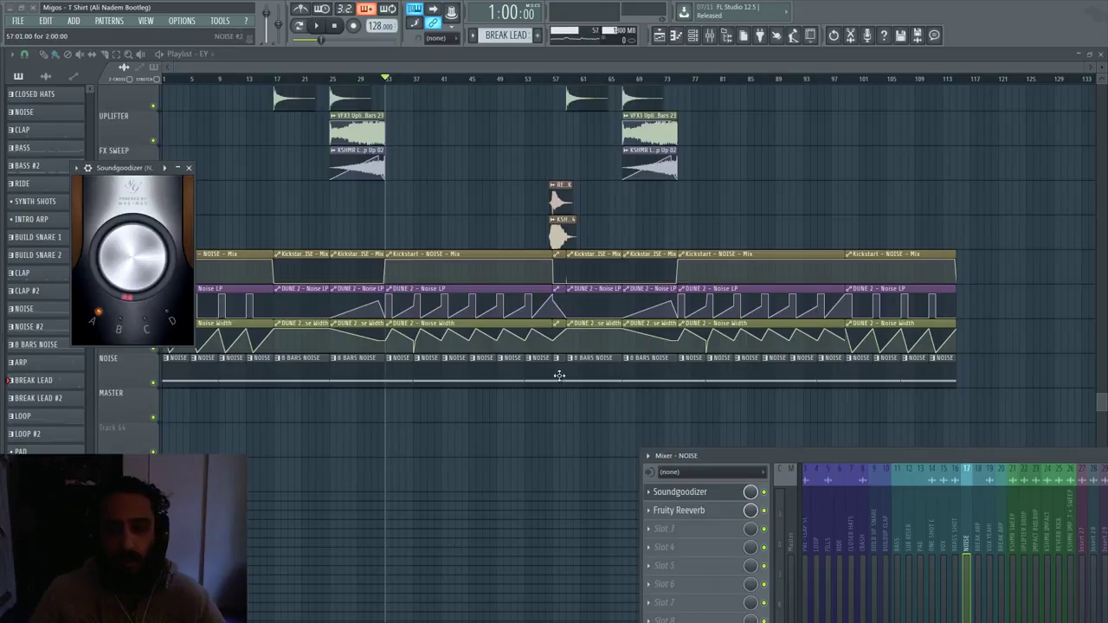
{"action": "scroll", "coordinate": [303, 81], "scroll_direction": "up", "scroll_amount": 3}
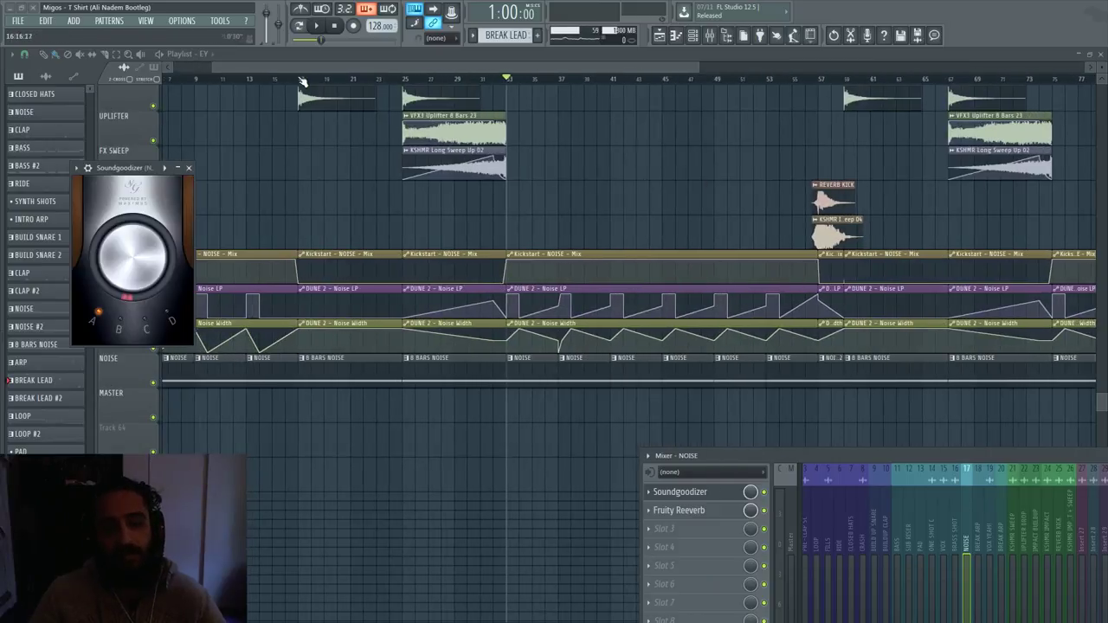
- Play the break from bar 17 with the NOISE mixer track's effects shown, and clear the mixer off the automation clips
{"action": "mouse_move", "coordinate": [303, 81]}
{"action": "left_mouse_down"}
{"action": "mouse_move", "coordinate": [313, 87]}
{"action": "mouse_move", "coordinate": [286, 82]}
{"action": "mouse_move", "coordinate": [298, 81]}
{"action": "left_mouse_up"}
{"action": "left_click_drag", "start_coordinate": [742, 454], "coordinate": [626, 224]}
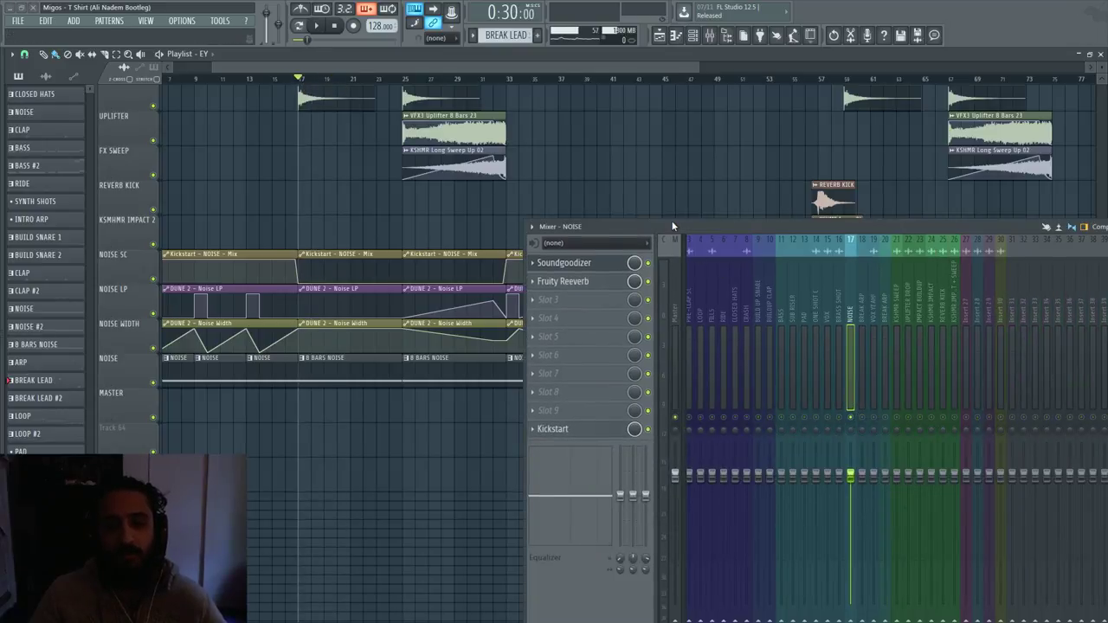
{"action": "left_click_drag", "start_coordinate": [672, 224], "coordinate": [682, 414]}
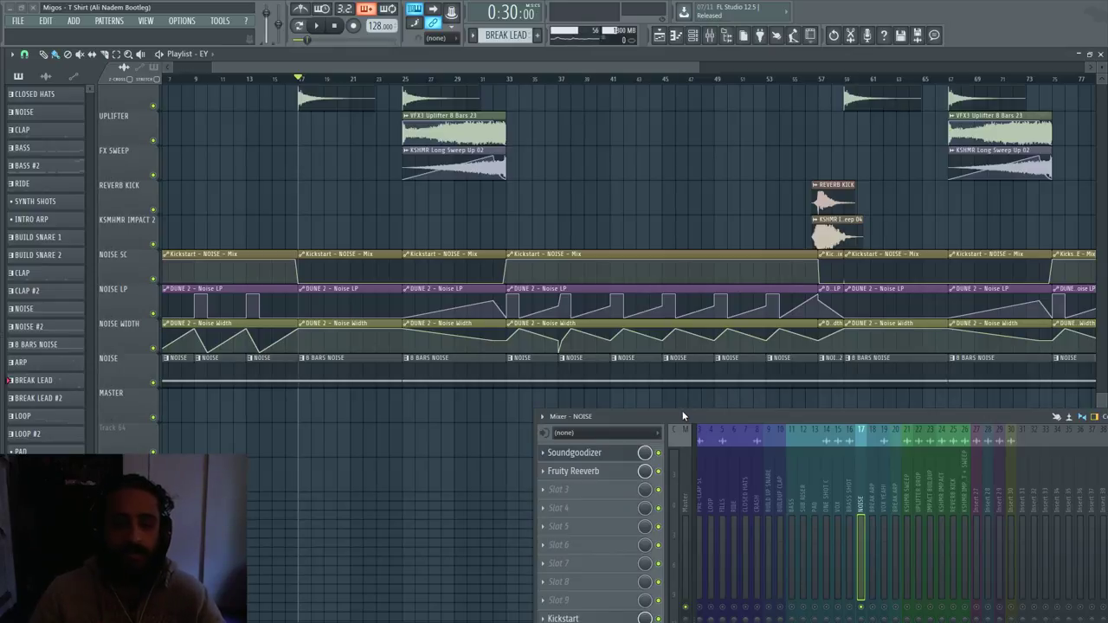
{"action": "left_click_drag", "start_coordinate": [683, 414], "coordinate": [614, 121]}
{"action": "key", "text": "space"}
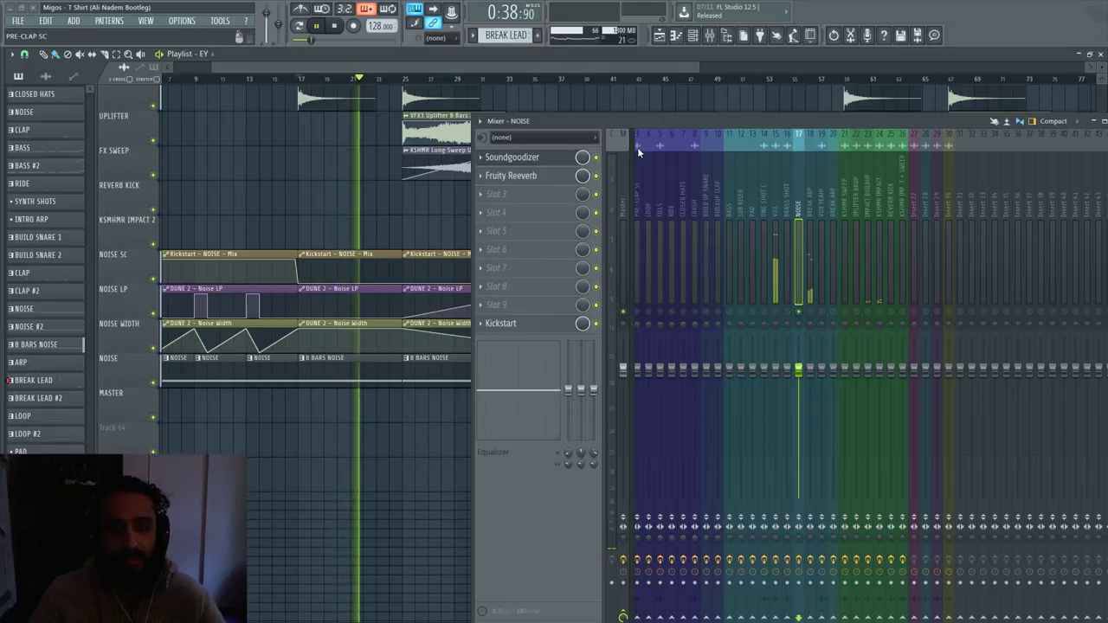
{"action": "left_click_drag", "start_coordinate": [602, 126], "coordinate": [747, 324]}
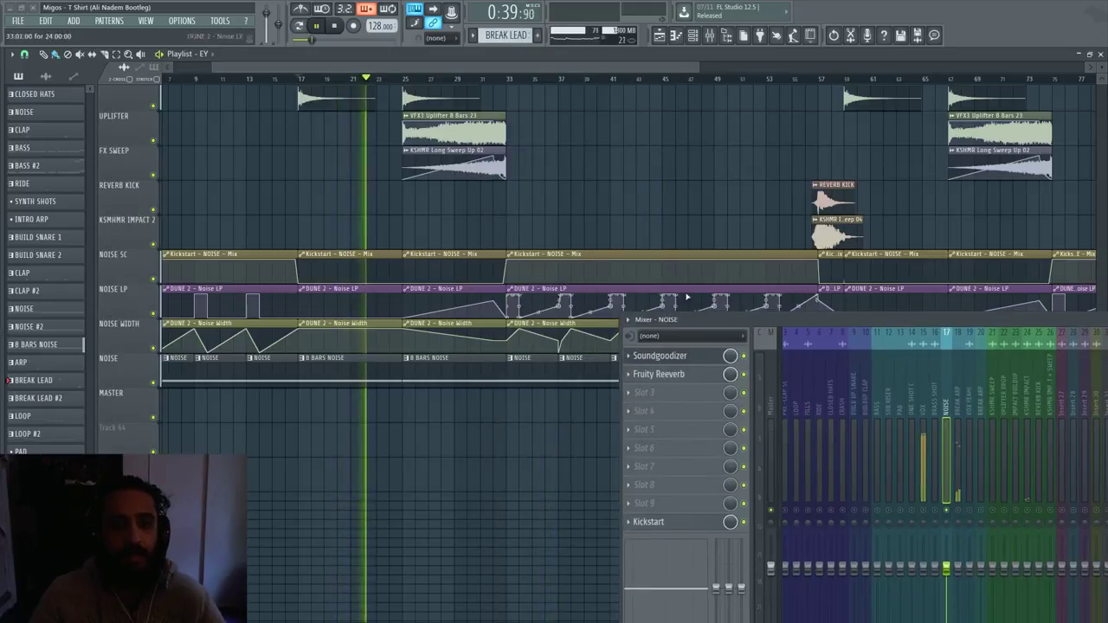
- Play from bar 25 through the buildup into the drop, following the uplifter, FX sweep and noise automation, and stop playback
{"action": "left_click", "coordinate": [405, 79]}
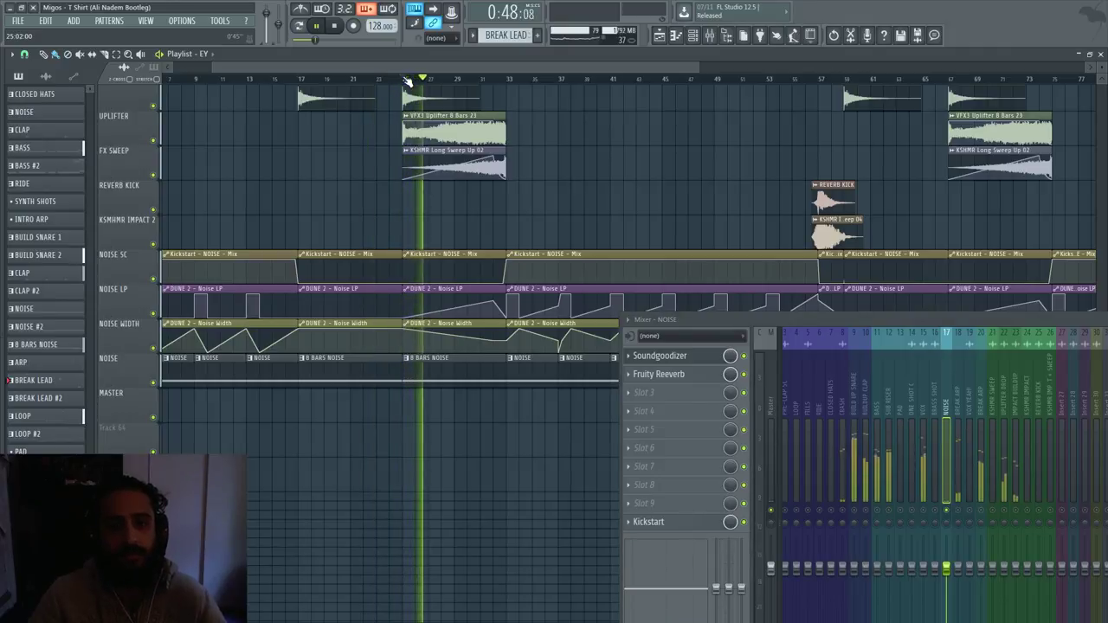
{"action": "scroll", "coordinate": [549, 148], "scroll_direction": "up", "scroll_amount": 2}
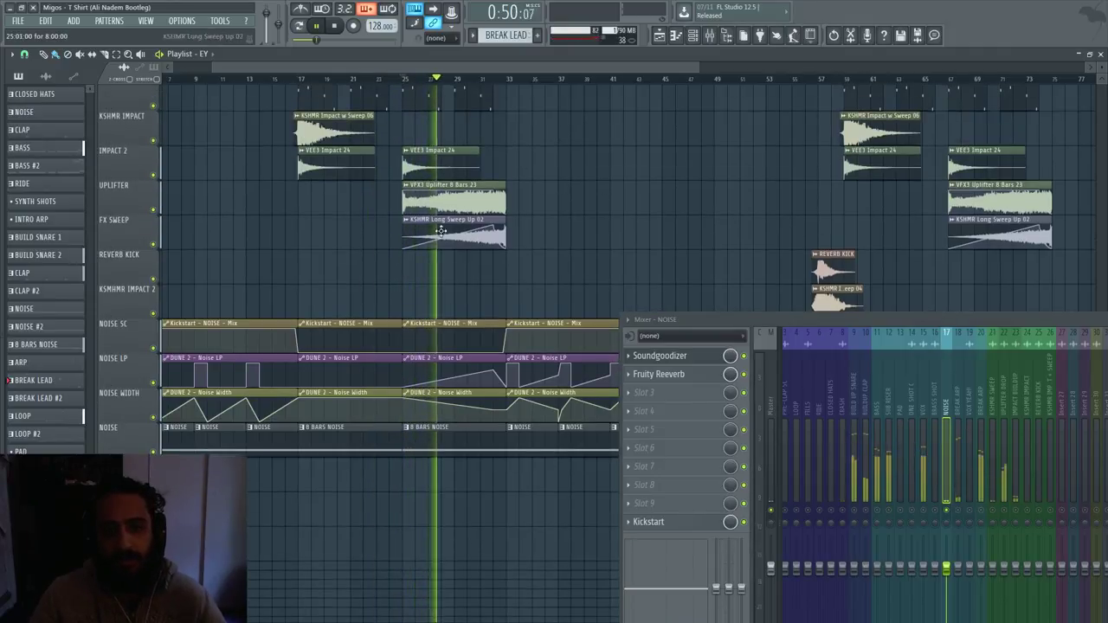
{"action": "scroll", "coordinate": [537, 221], "scroll_direction": "up", "scroll_amount": 2}
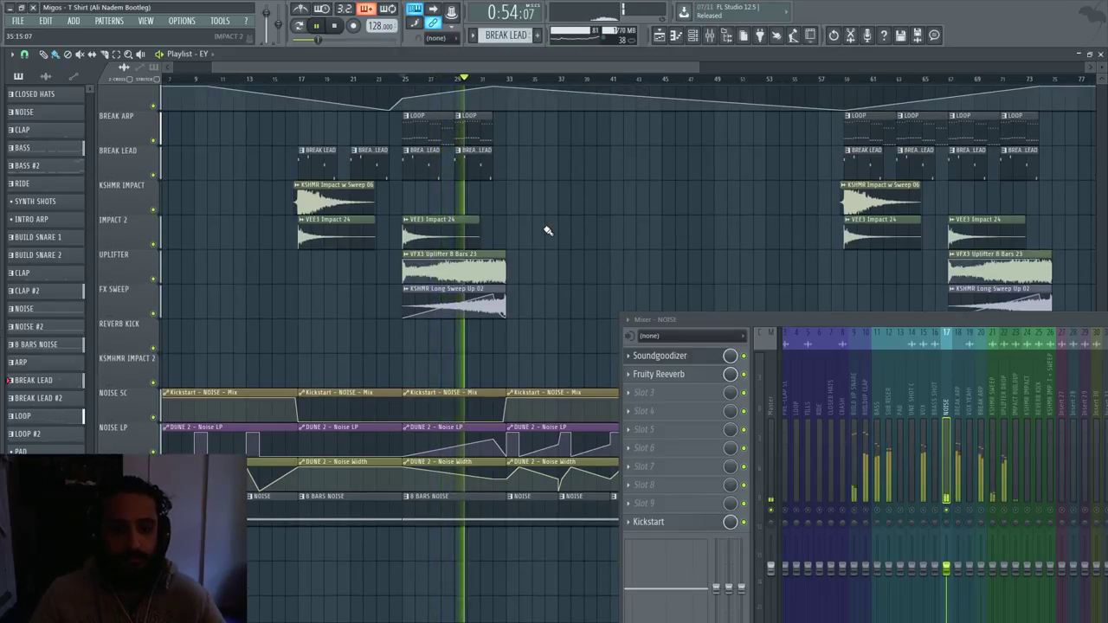
{"action": "scroll", "coordinate": [547, 234], "scroll_direction": "down", "scroll_amount": 2}
{"action": "scroll", "coordinate": [547, 235], "scroll_direction": "up", "scroll_amount": 3}
{"action": "scroll", "coordinate": [495, 250], "scroll_direction": "down", "scroll_amount": 3}
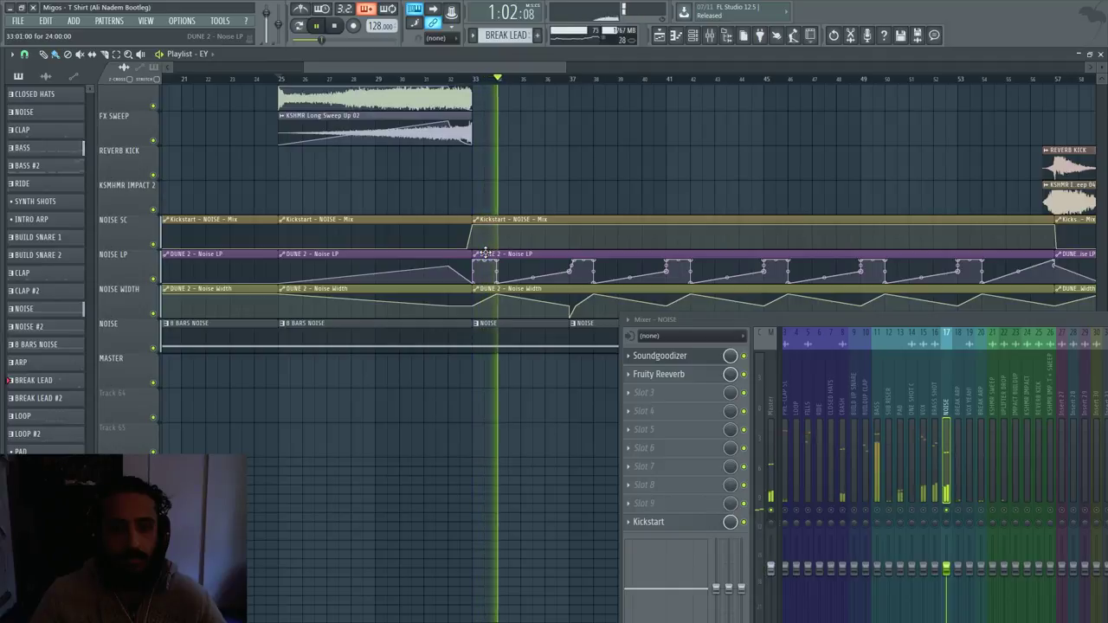
{"action": "key", "text": "space"}
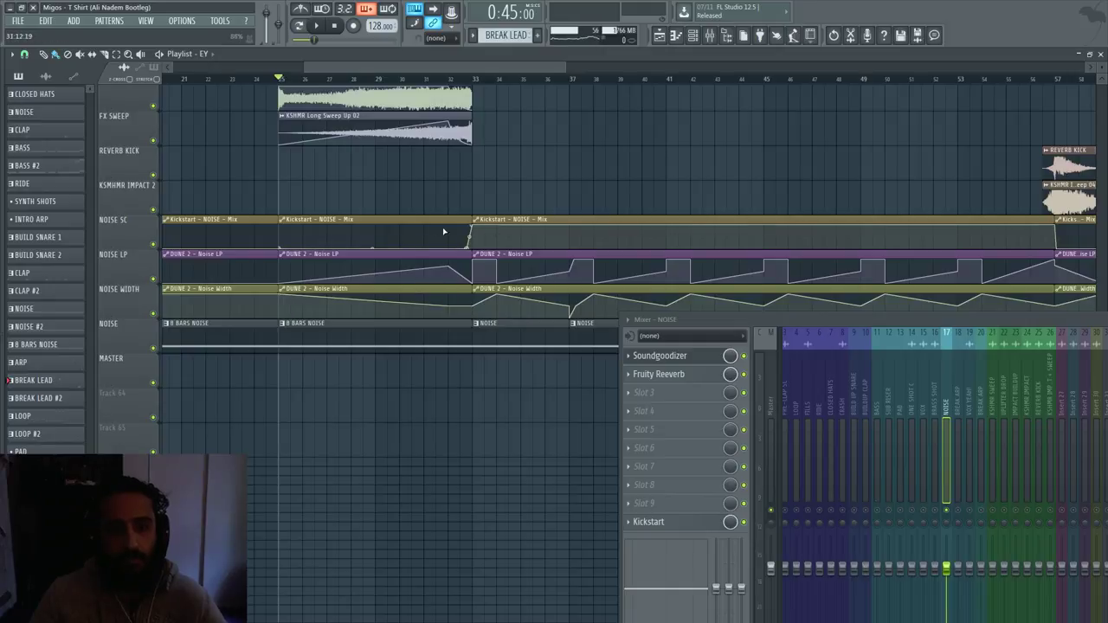
- Examine the noise automation across the arrangement, and the break arp, break lead, impact, uplifter and sub riser tracks above it
{"action": "scroll", "coordinate": [407, 217], "scroll_direction": "down", "scroll_amount": 5}
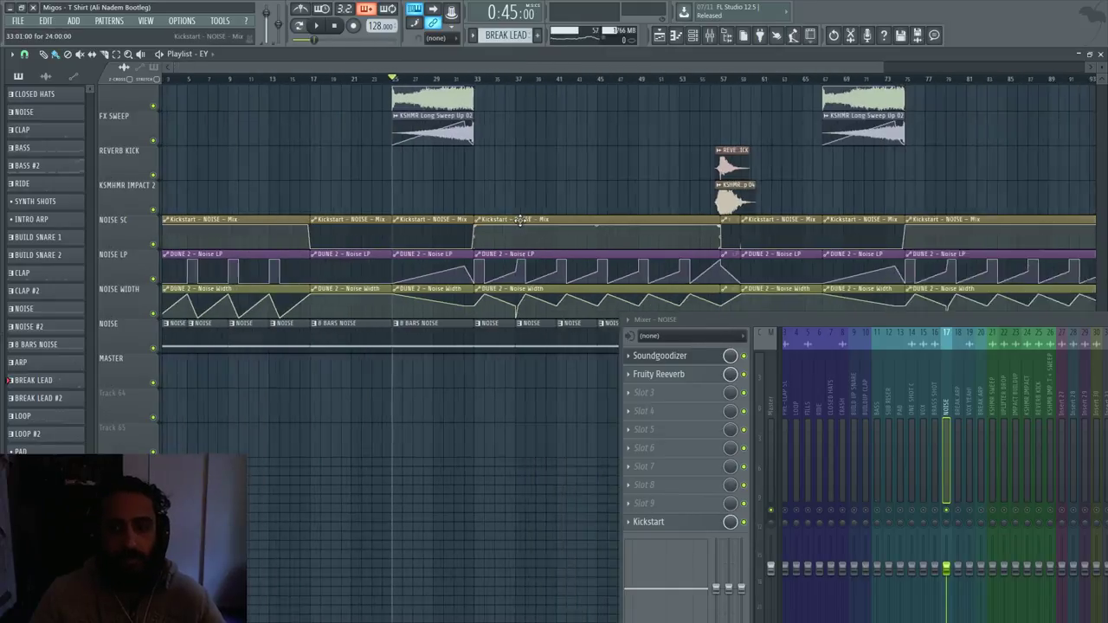
{"action": "scroll", "coordinate": [576, 218], "scroll_direction": "down", "scroll_amount": 2}
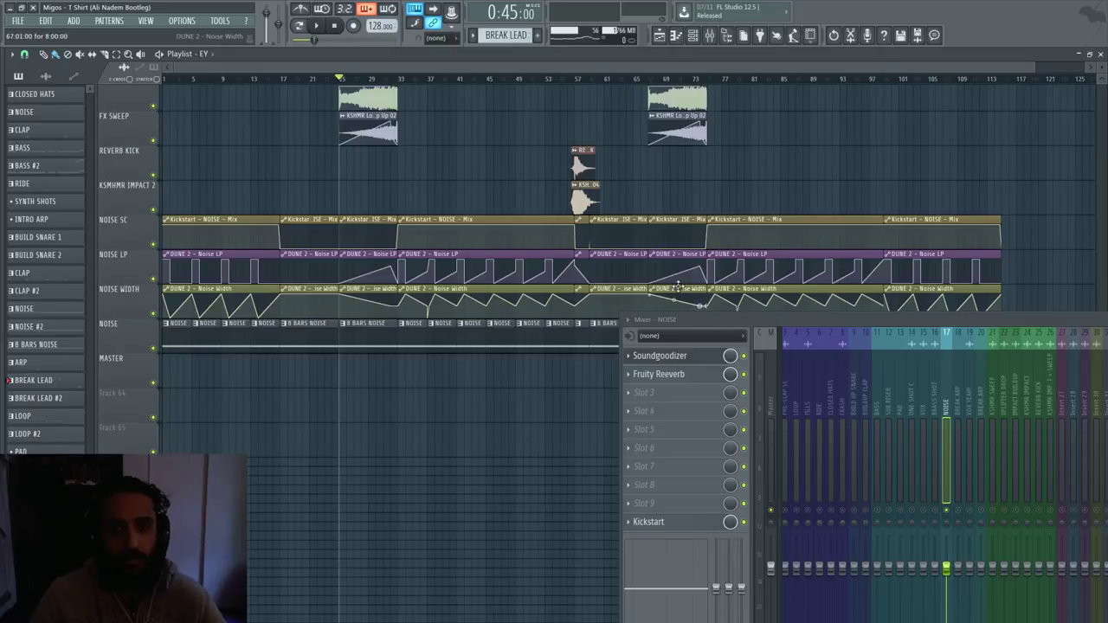
{"action": "scroll", "coordinate": [597, 264], "scroll_direction": "up", "scroll_amount": 5}
{"action": "left_click_drag", "start_coordinate": [688, 319], "coordinate": [755, 382]}
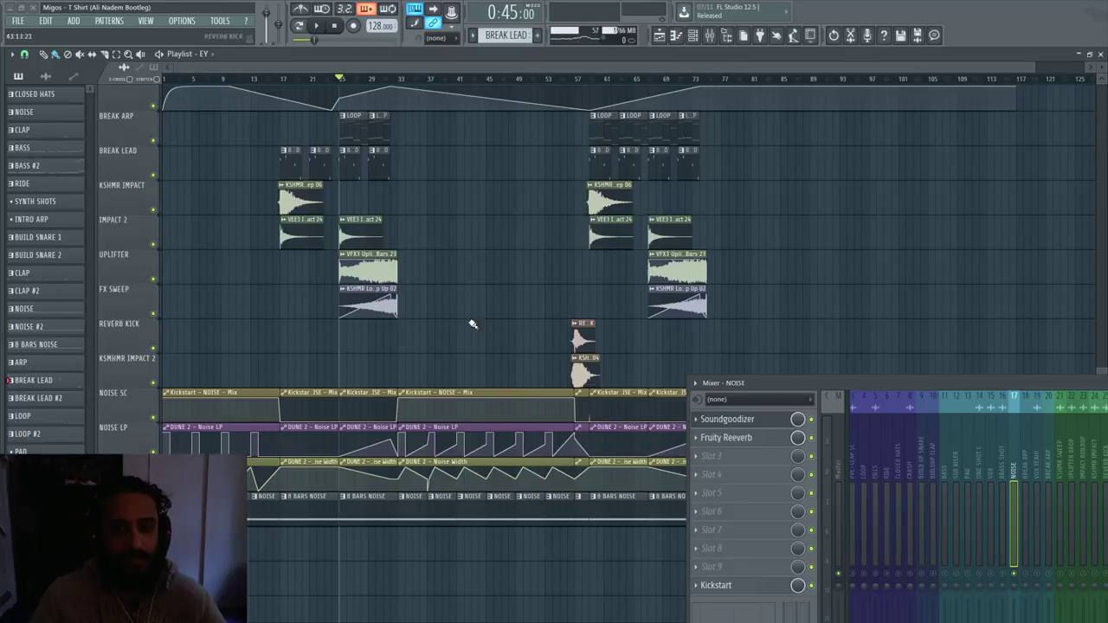
{"action": "scroll", "coordinate": [597, 312], "scroll_direction": "up", "scroll_amount": 1}
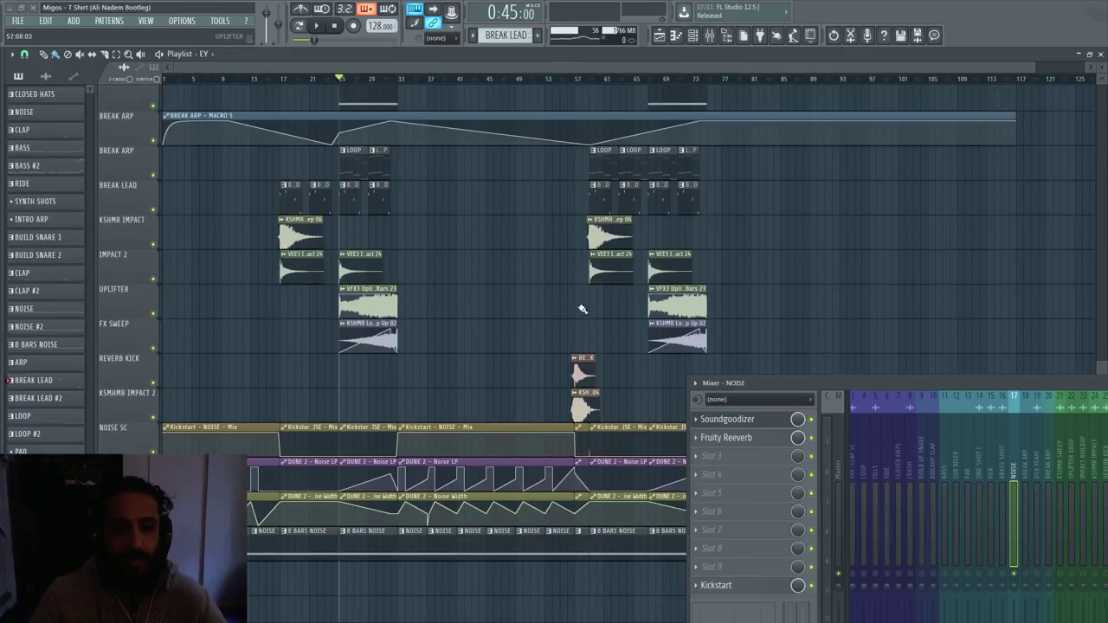
{"action": "scroll", "coordinate": [515, 310], "scroll_direction": "up", "scroll_amount": 1}
{"action": "scroll", "coordinate": [507, 311], "scroll_direction": "up", "scroll_amount": 1}
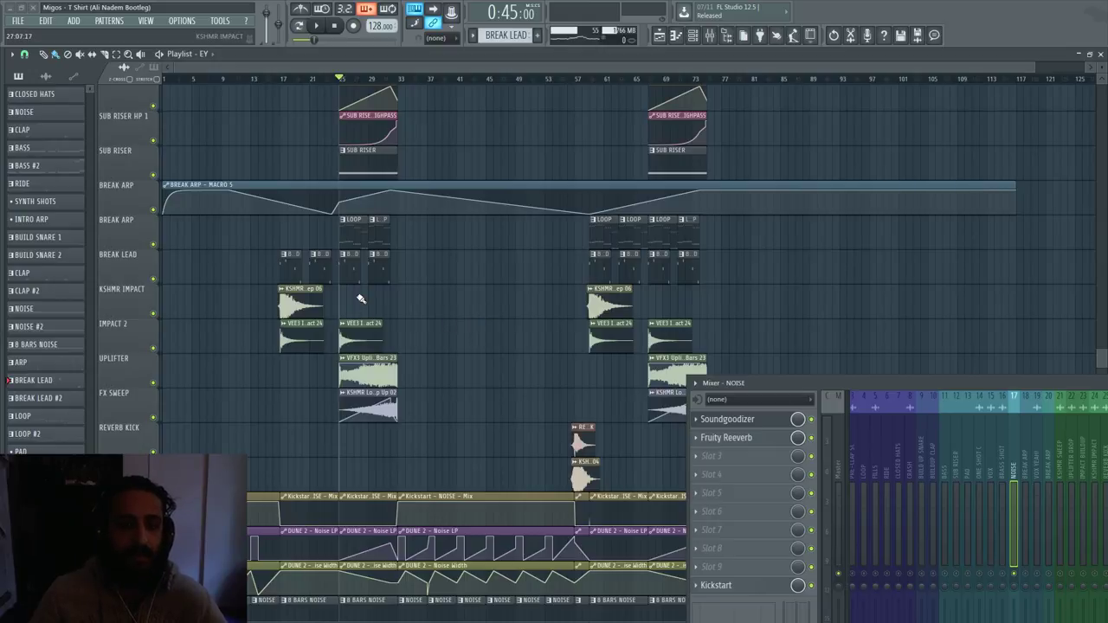
{"action": "scroll", "coordinate": [293, 285], "scroll_direction": "up", "scroll_amount": 4}
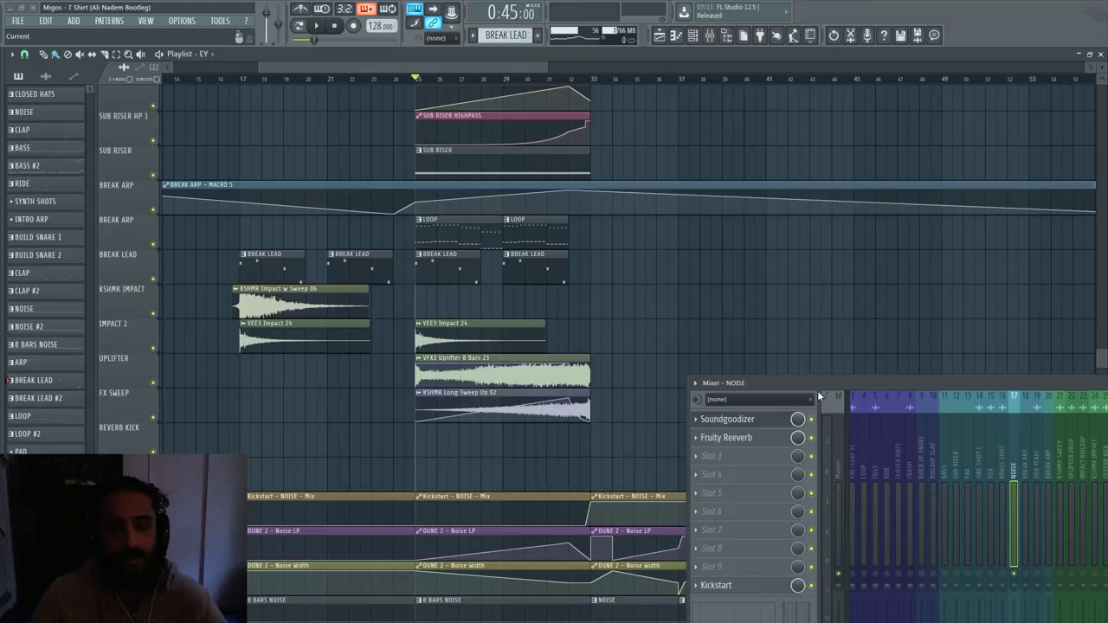
- Audition the BREAK LEAD pattern in the piano roll with the BREAK ARP mixer track's effects shown, and return to the playlist
{"action": "left_click_drag", "start_coordinate": [817, 390], "coordinate": [564, 288]}
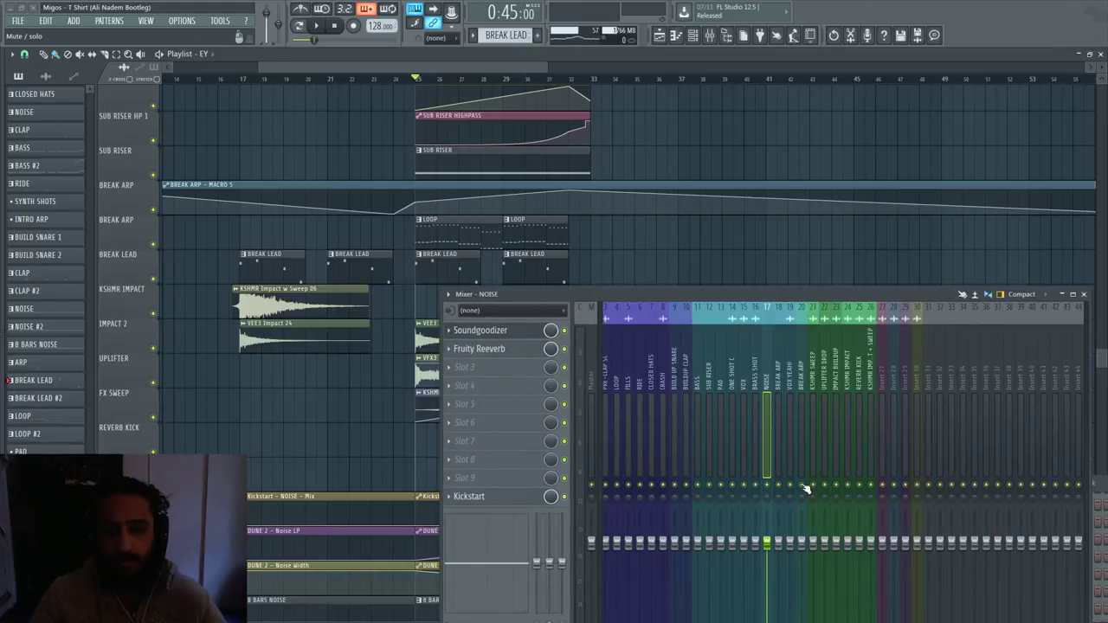
{"action": "key", "text": "F7"}
{"action": "key", "text": "space"}
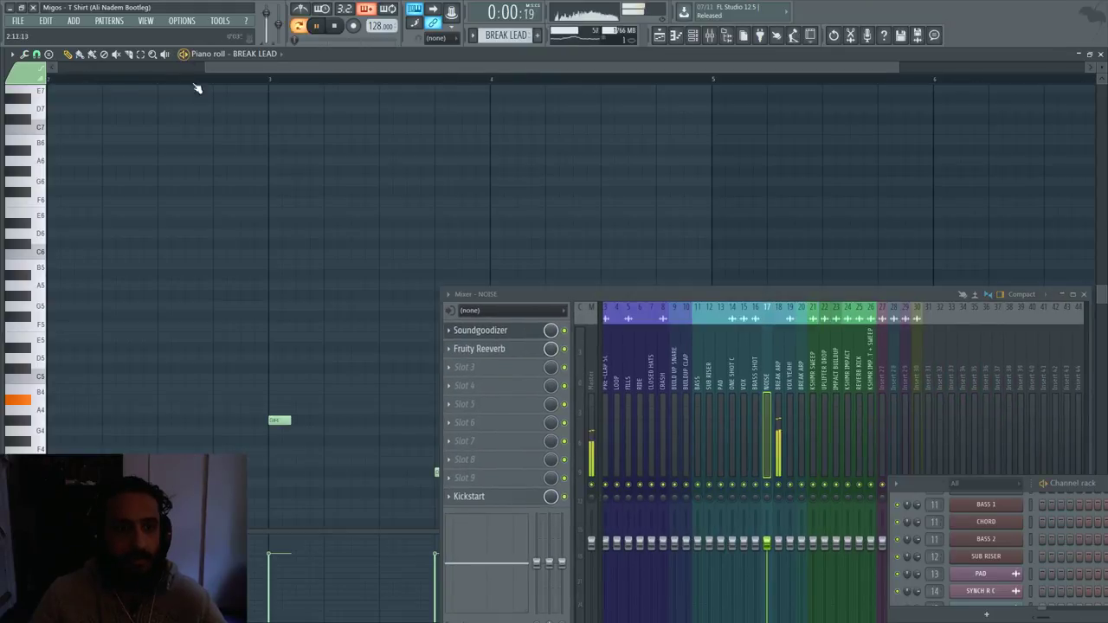
{"action": "left_click", "coordinate": [547, 293]}
{"action": "key", "text": "Right"}
{"action": "left_click_drag", "start_coordinate": [546, 294], "coordinate": [754, 210]}
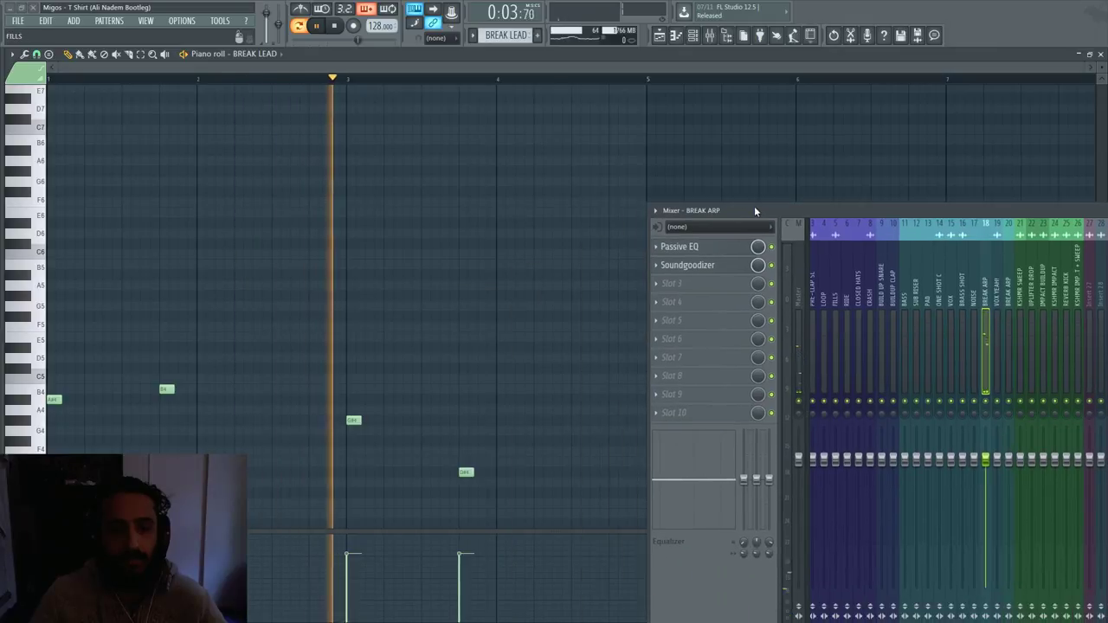
{"action": "scroll", "coordinate": [528, 215], "scroll_direction": "down", "scroll_amount": 3}
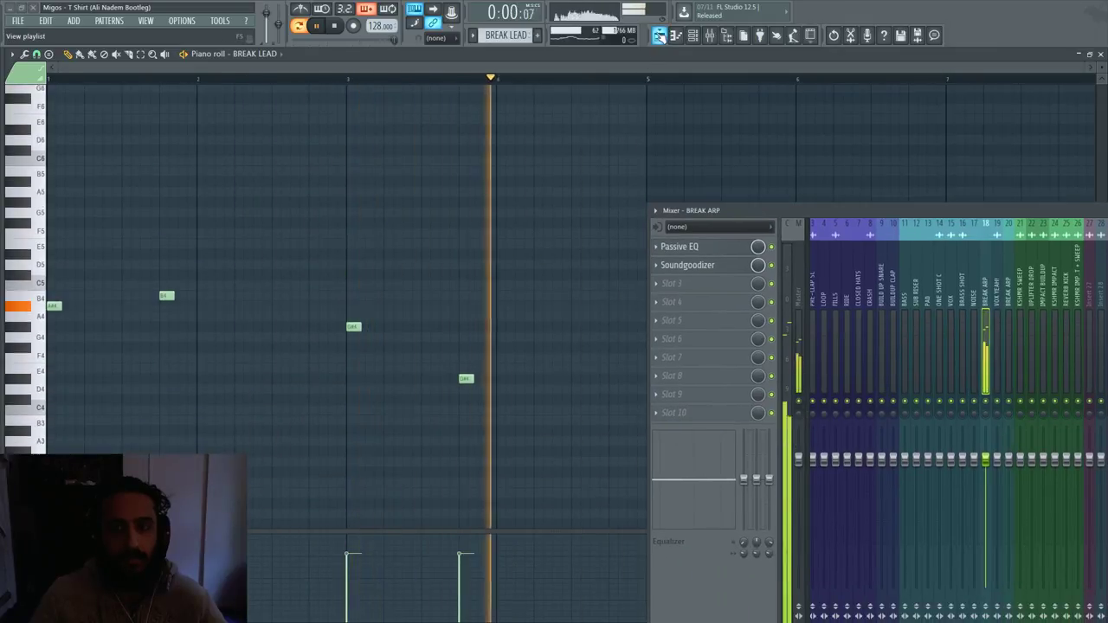
{"action": "key", "text": "F7"}
{"action": "key", "text": "space"}
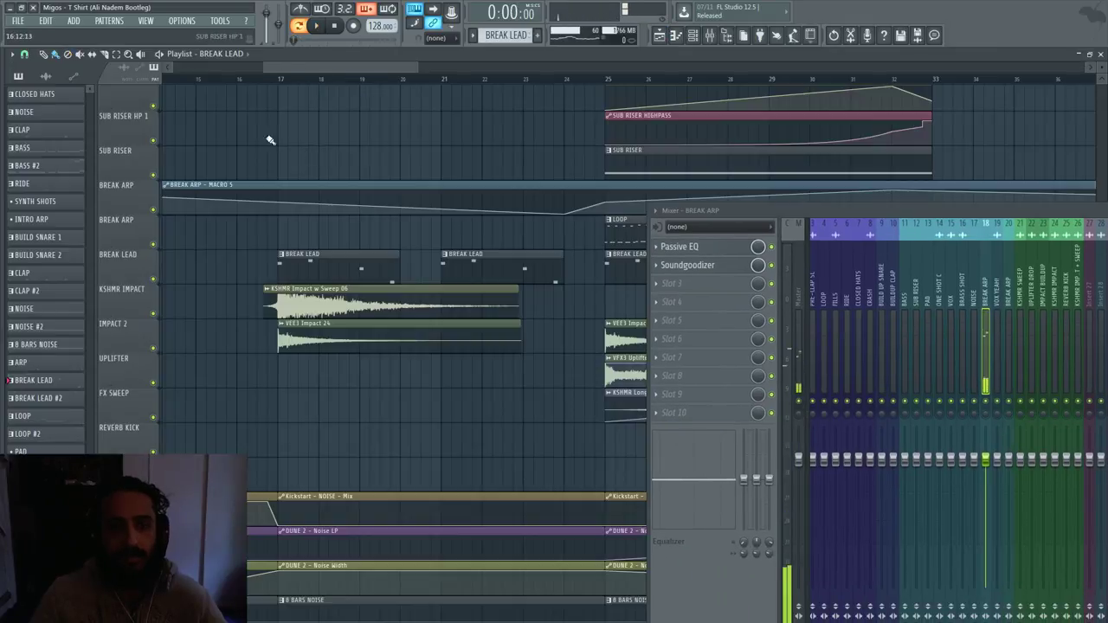
- Play the break from bar 17 with the break lead's BREAK ARP mixer track enabled
{"action": "left_click", "coordinate": [282, 80]}
{"action": "scroll", "coordinate": [285, 121], "scroll_direction": "down", "scroll_amount": 2}
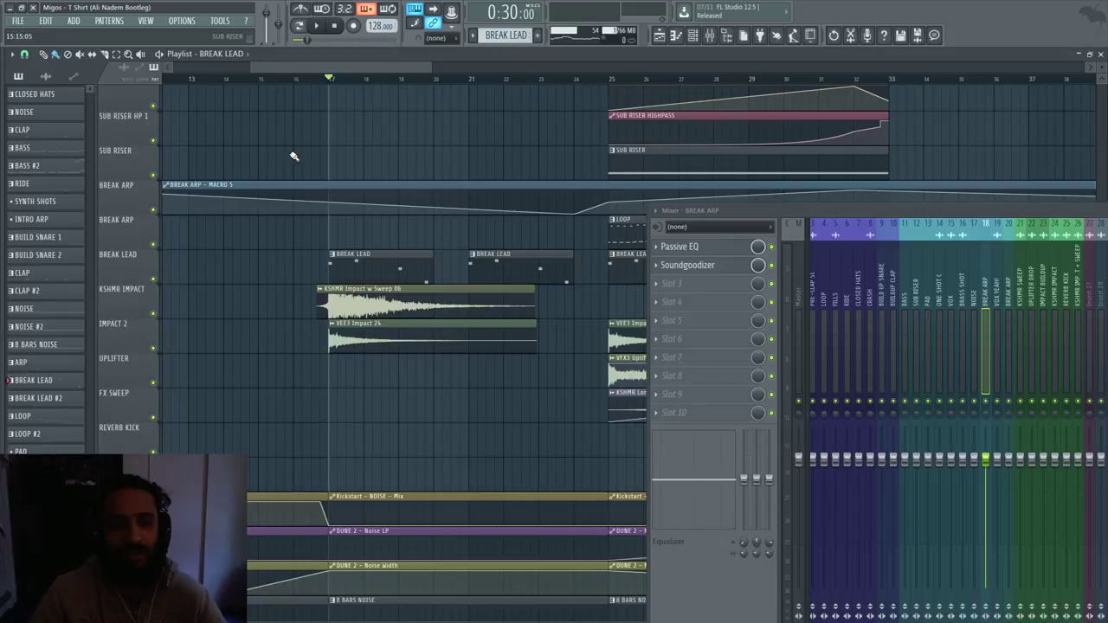
{"action": "left_click", "coordinate": [991, 405]}
{"action": "key", "text": "space"}
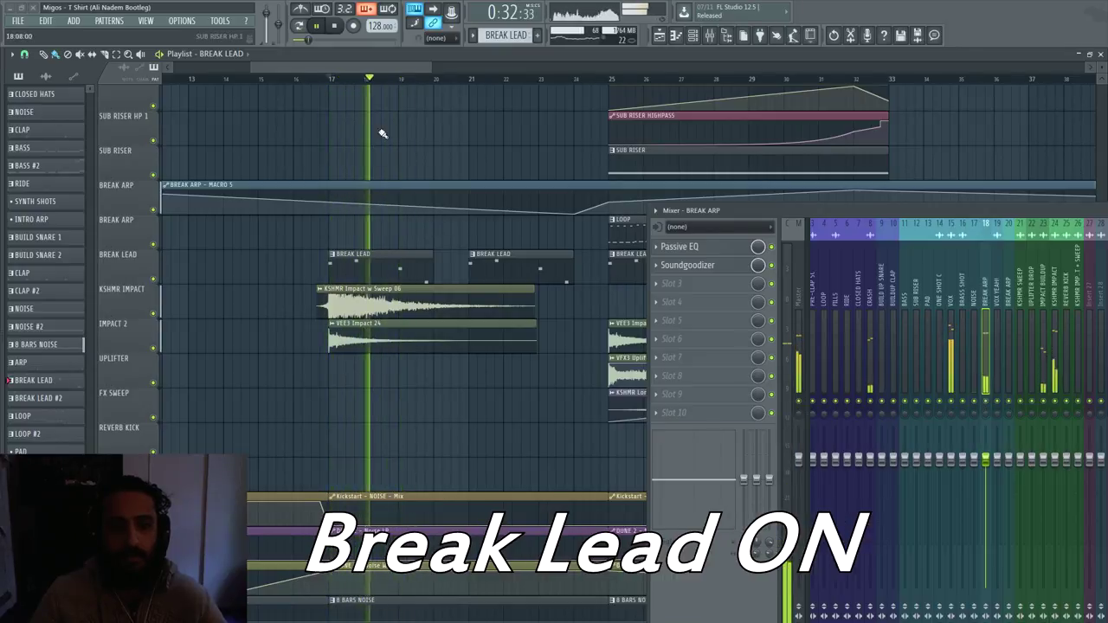
- Stop the break playback and bring the kick, crash and build snare tracks of the playlist into view
{"action": "key", "text": "space"}
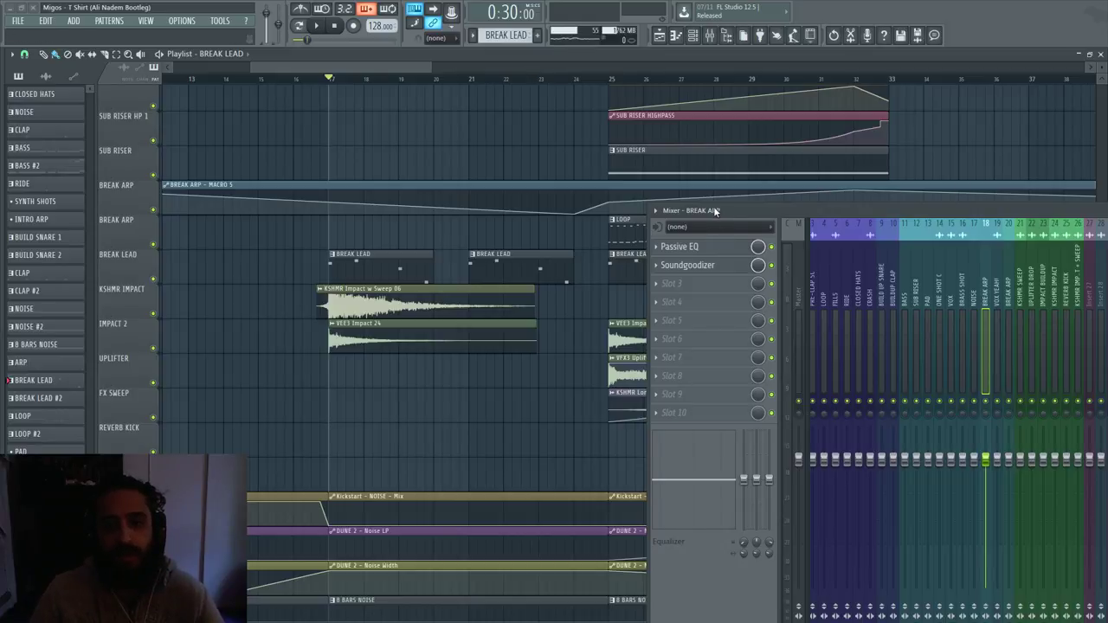
{"action": "left_click_drag", "start_coordinate": [713, 210], "coordinate": [657, 439]}
{"action": "scroll", "coordinate": [772, 277], "scroll_direction": "down", "scroll_amount": 2}
{"action": "scroll", "coordinate": [771, 275], "scroll_direction": "up", "scroll_amount": 4}
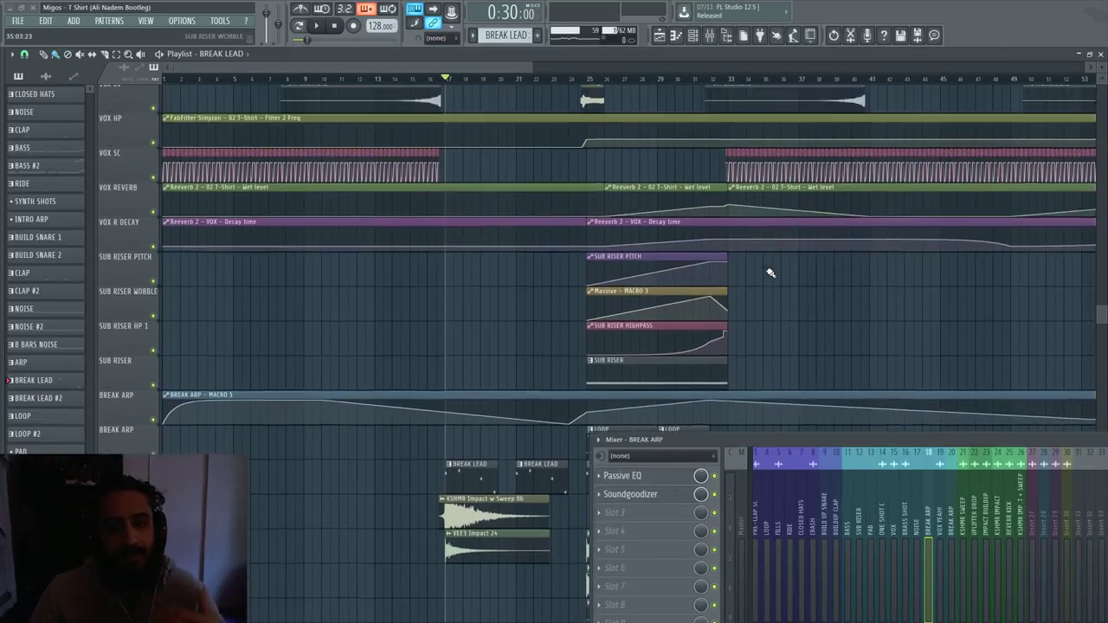
{"action": "scroll", "coordinate": [771, 274], "scroll_direction": "up", "scroll_amount": 8}
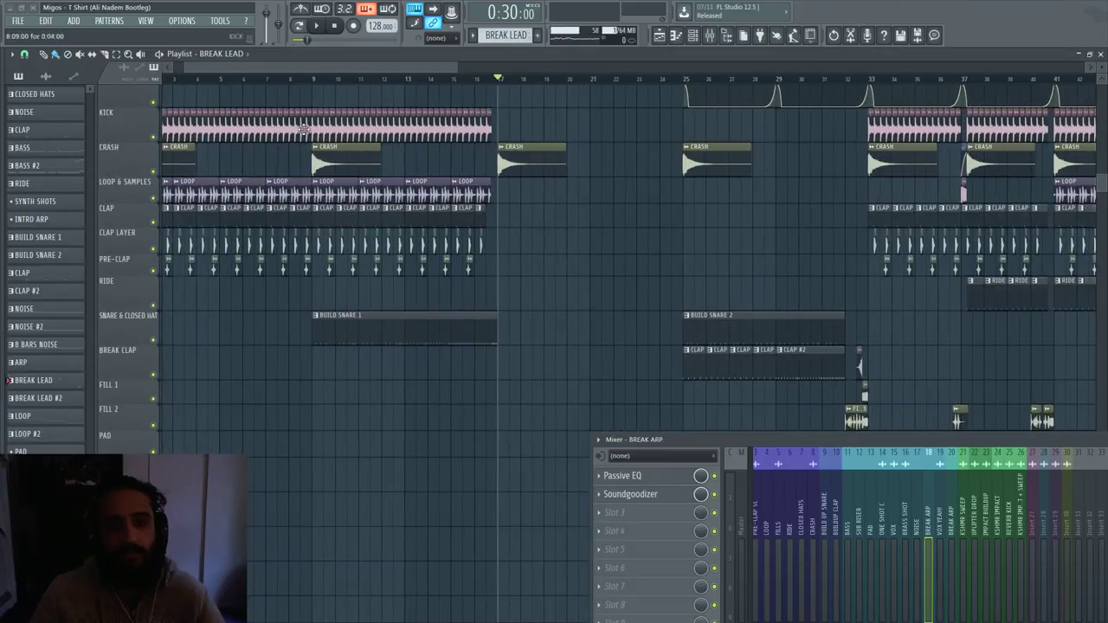
- Play the build snare sections from bar 9 and from bar 25 with the BUILD UP SNARE mixer track's effects shown, and stop
{"action": "left_click", "coordinate": [315, 84]}
{"action": "key", "text": "space"}
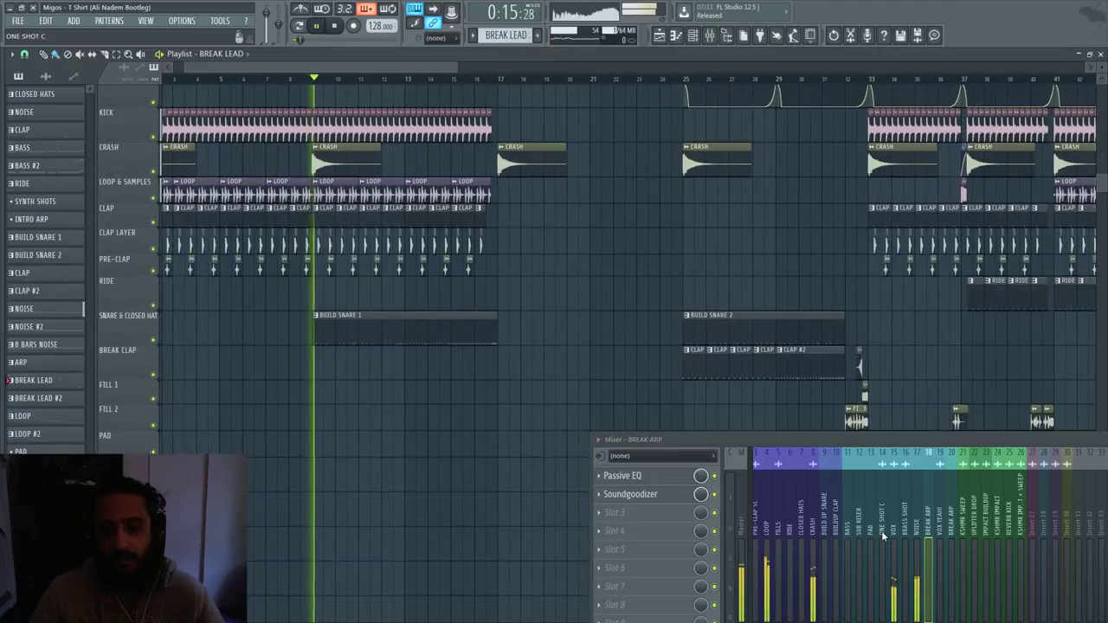
{"action": "left_click", "coordinate": [821, 503]}
{"action": "mouse_move", "coordinate": [785, 440]}
{"action": "left_mouse_down"}
{"action": "mouse_move", "coordinate": [777, 322]}
{"action": "mouse_move", "coordinate": [761, 287]}
{"action": "mouse_move", "coordinate": [780, 456]}
{"action": "left_mouse_up"}
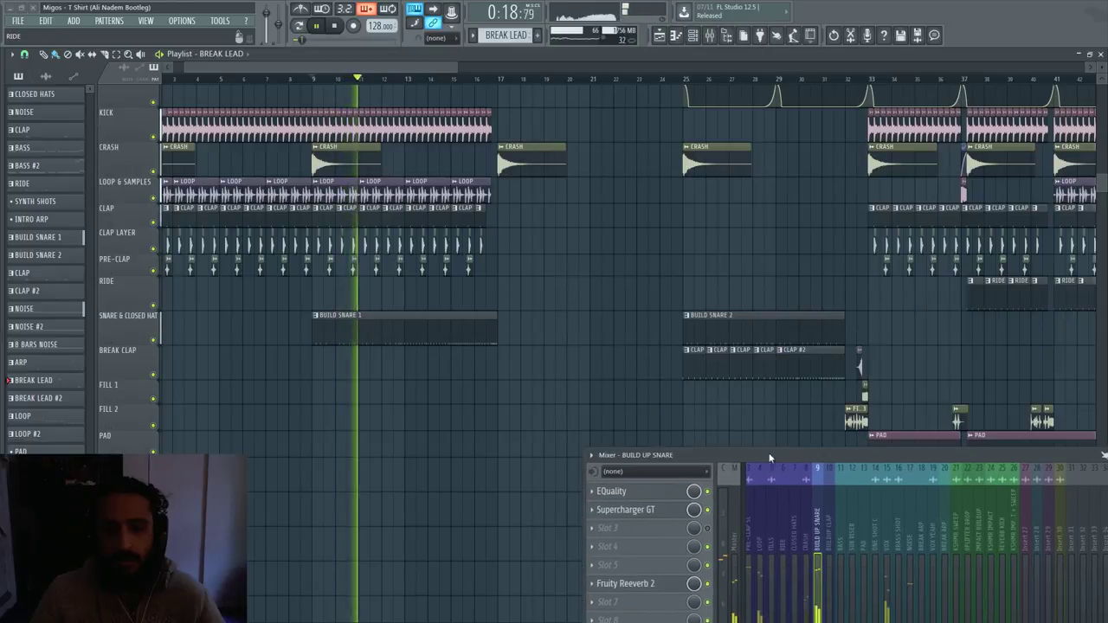
{"action": "left_click", "coordinate": [686, 81]}
{"action": "key", "text": "space"}
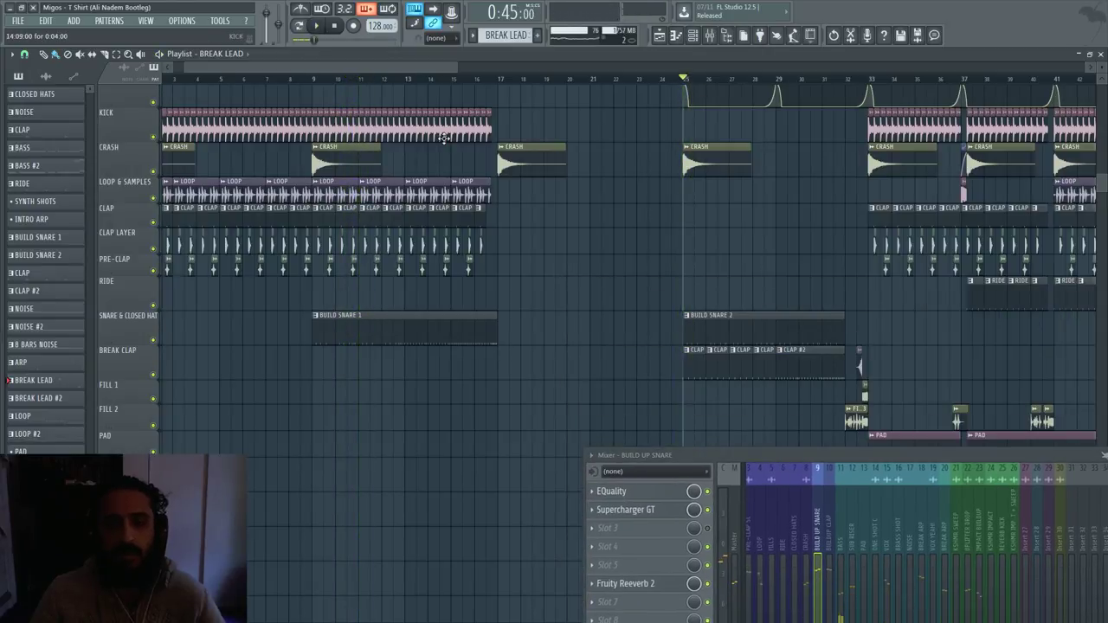
- Audition the BUILD SNARE 1 pattern in the piano roll with an enlarged fine pitch lane, including its final pitch drop
{"action": "double_click", "coordinate": [396, 344]}
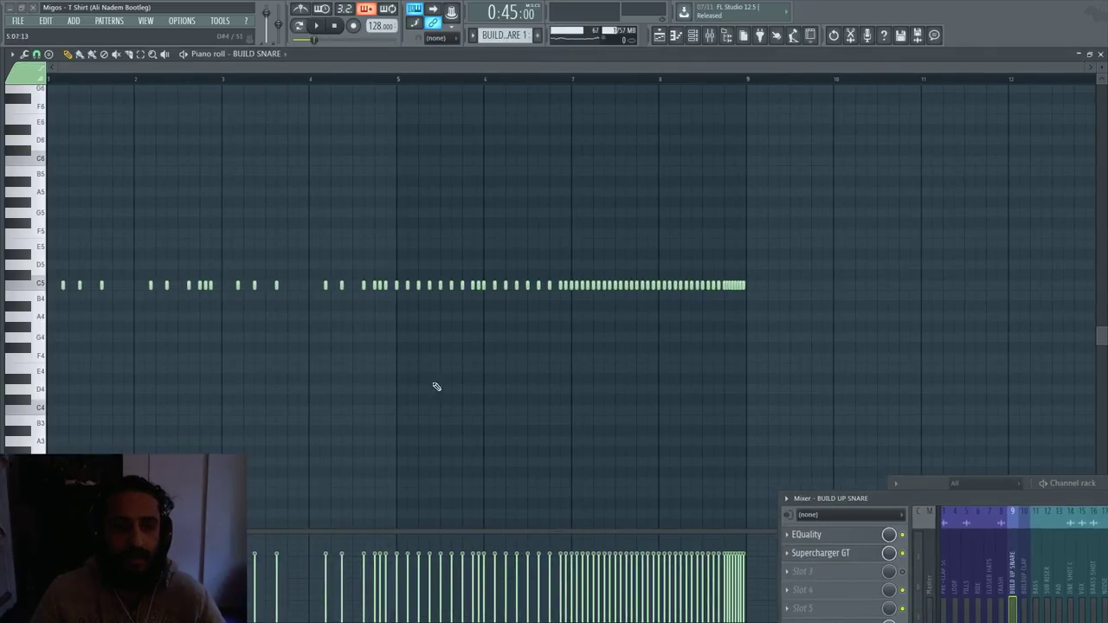
{"action": "left_click", "coordinate": [184, 55]}
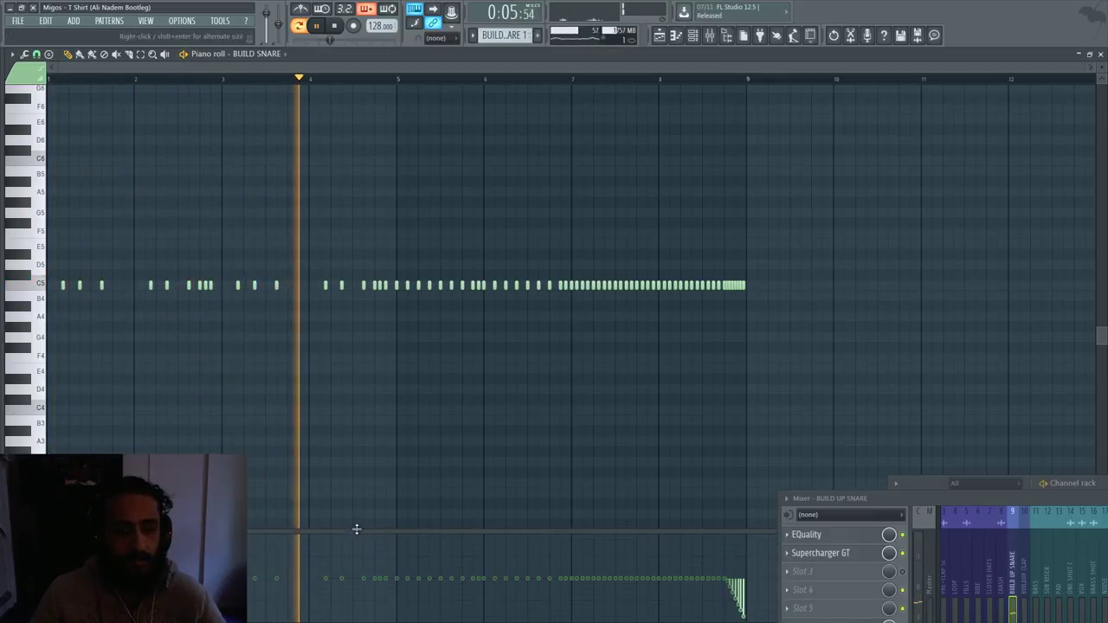
{"action": "left_click_drag", "start_coordinate": [355, 533], "coordinate": [384, 335]}
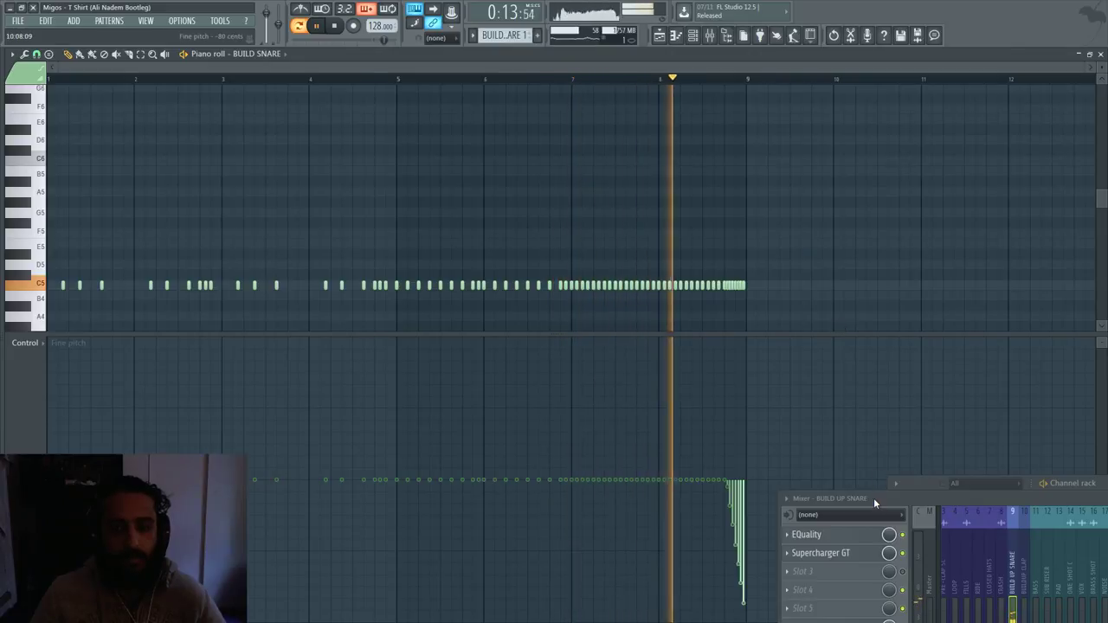
{"action": "left_click_drag", "start_coordinate": [874, 498], "coordinate": [908, 257]}
{"action": "key", "text": "space"}
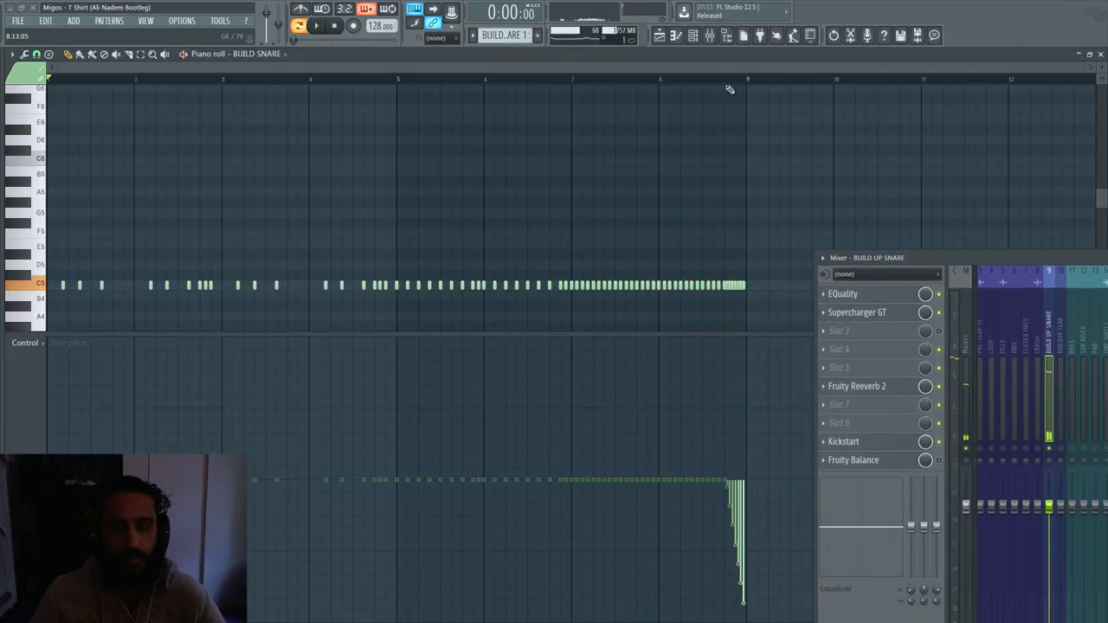
{"action": "left_click", "coordinate": [727, 81]}
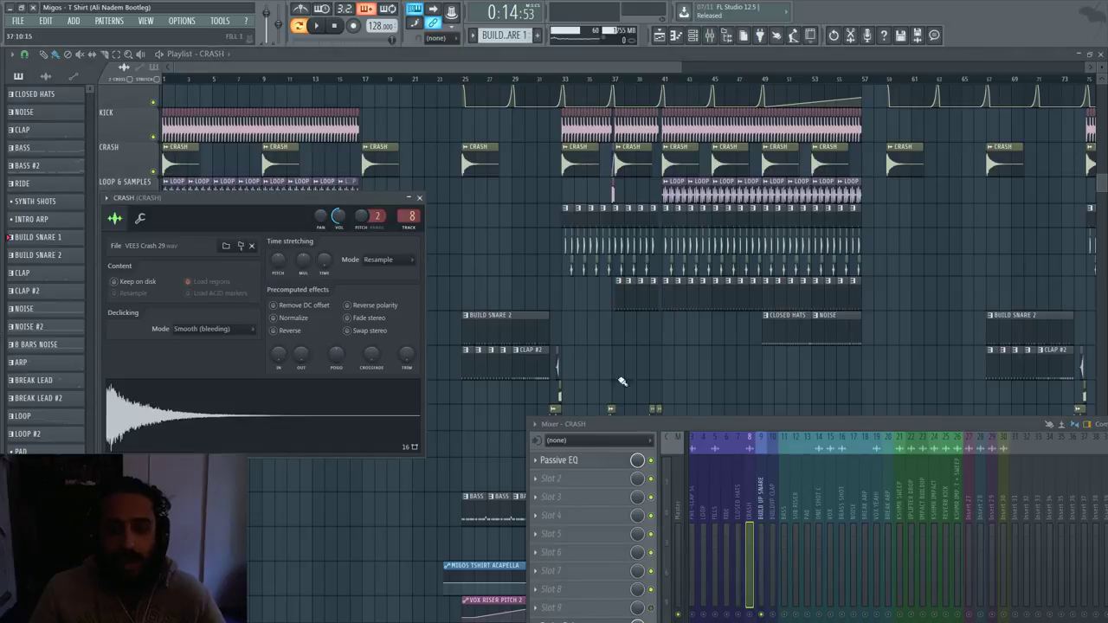
- Audition the CRASH sample with its mixer track shown, and close the sampler's channel settings
{"action": "left_click_drag", "start_coordinate": [615, 425], "coordinate": [604, 302]}
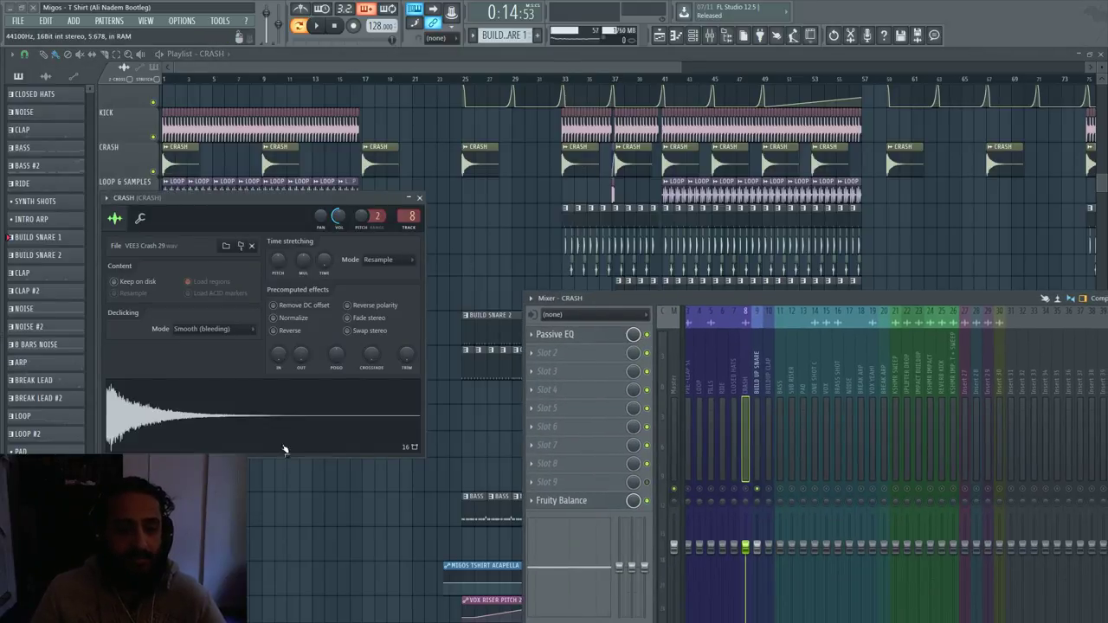
{"action": "left_click", "coordinate": [322, 409]}
{"action": "left_click", "coordinate": [322, 409]}
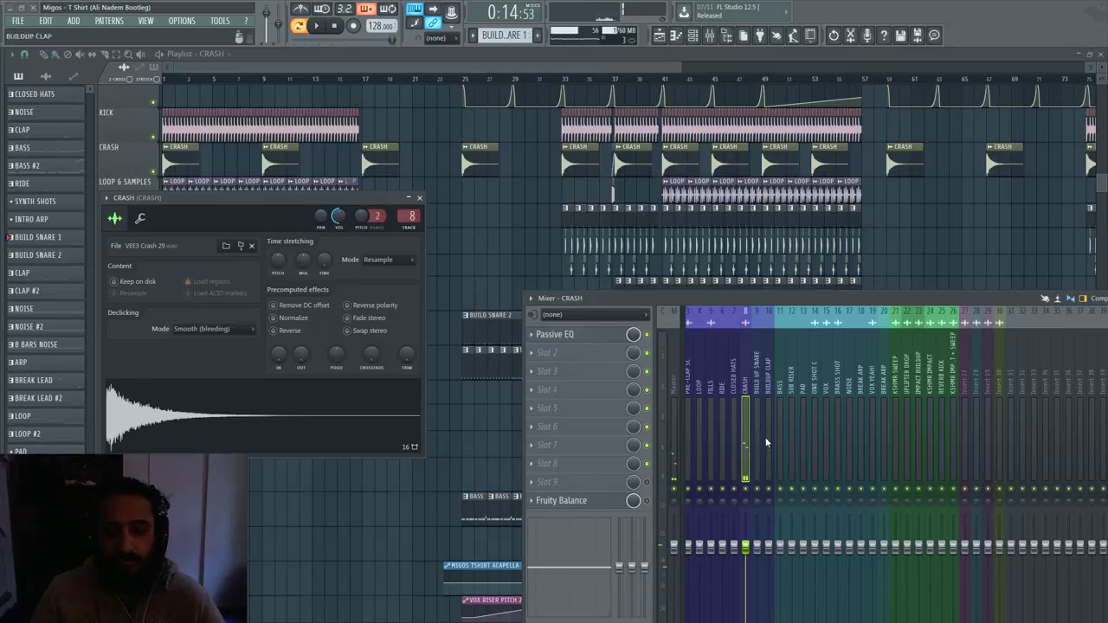
{"action": "left_click_drag", "start_coordinate": [716, 298], "coordinate": [617, 460]}
{"action": "scroll", "coordinate": [792, 354], "scroll_direction": "right", "scroll_amount": 8}
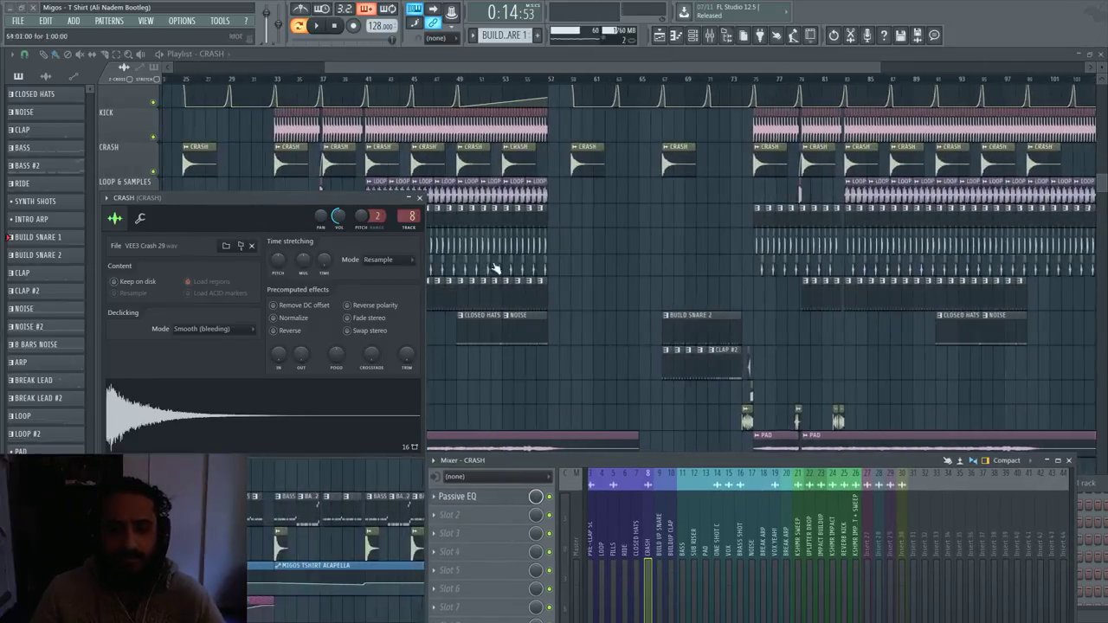
{"action": "left_click", "coordinate": [420, 198]}
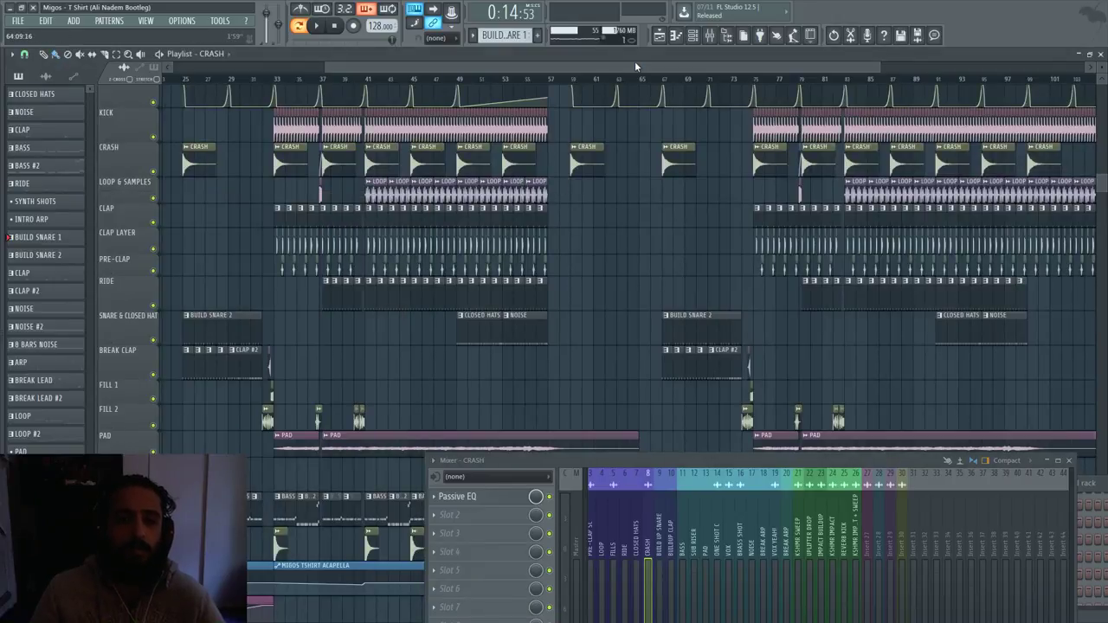
- Examine the bass, brass, vocal and vocal automation tracks across the drops and break
{"action": "scroll", "coordinate": [692, 274], "scroll_direction": "down", "scroll_amount": 10}
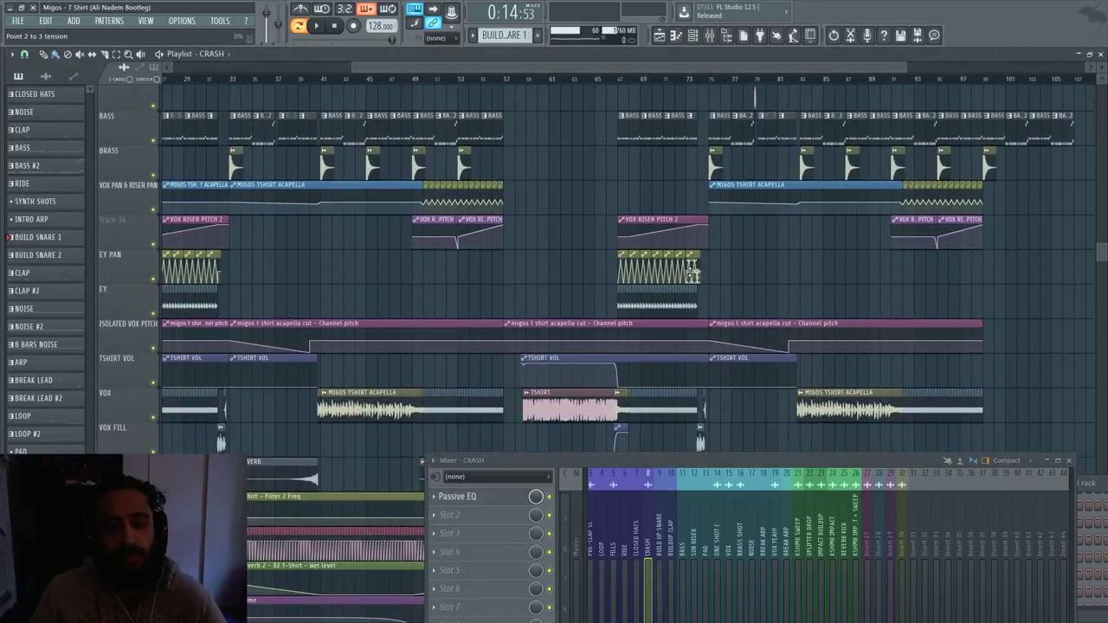
{"action": "scroll", "coordinate": [658, 270], "scroll_direction": "down", "scroll_amount": 5}
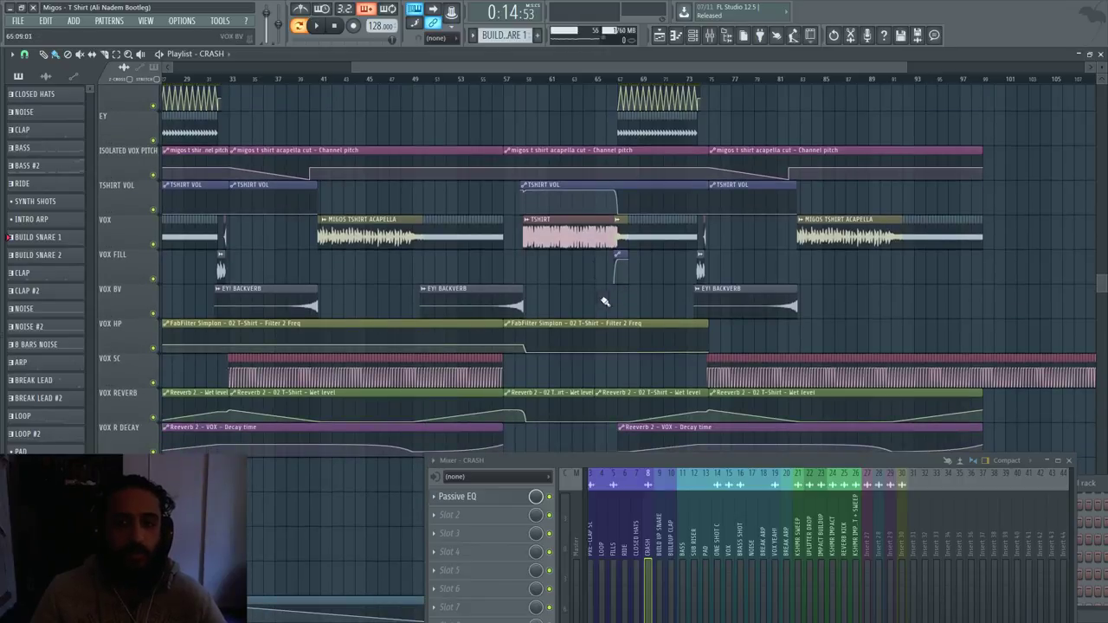
{"action": "scroll", "coordinate": [606, 302], "scroll_direction": "up", "scroll_amount": 15}
- Play the drop from bar 40 while checking the effects on the BASS and VOX mixer tracks
{"action": "scroll", "coordinate": [606, 302], "scroll_direction": "up", "scroll_amount": 3, "text": "ctrl"}
{"action": "left_click", "coordinate": [391, 80]}
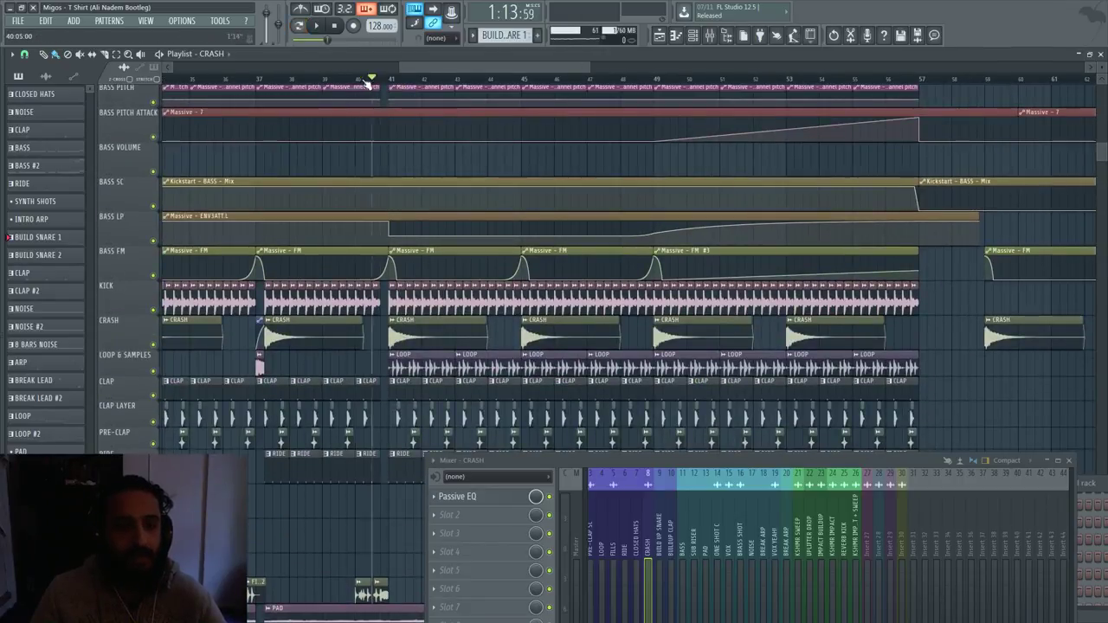
{"action": "scroll", "coordinate": [401, 177], "scroll_direction": "up", "scroll_amount": 4}
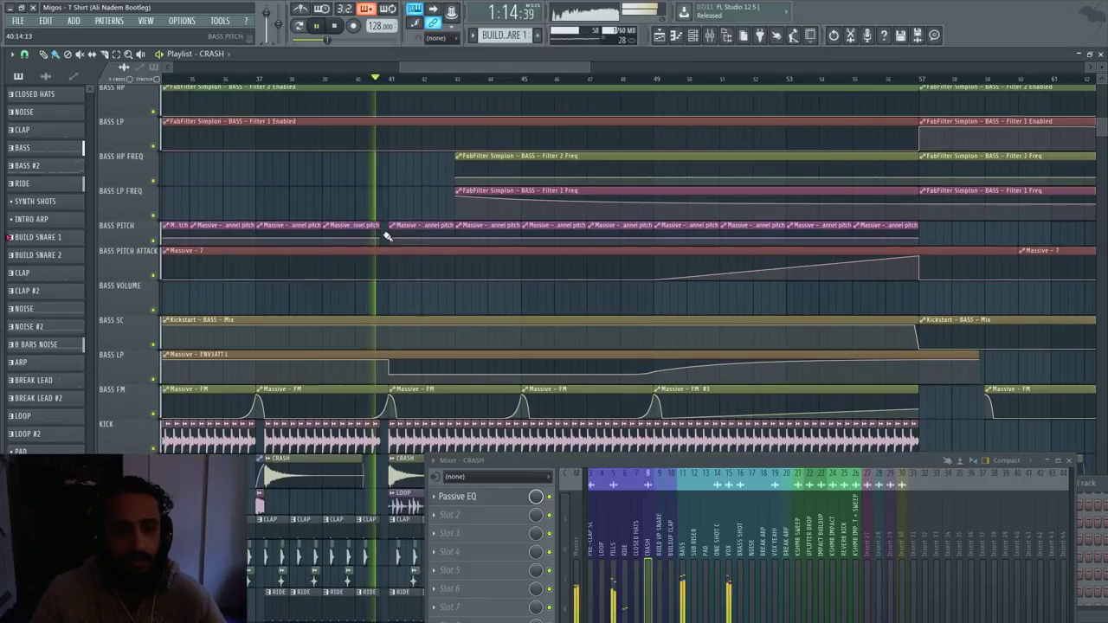
{"action": "scroll", "coordinate": [398, 226], "scroll_direction": "down", "scroll_amount": 6}
{"action": "left_click_drag", "start_coordinate": [680, 460], "coordinate": [663, 246]}
{"action": "left_click", "coordinate": [667, 368]}
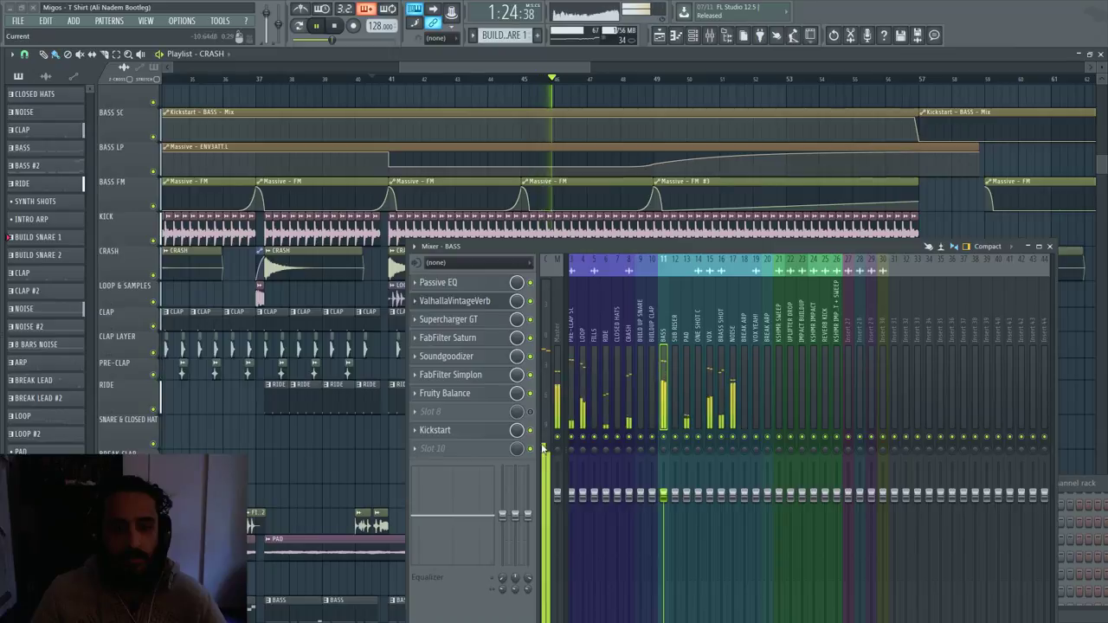
{"action": "left_click", "coordinate": [708, 303]}
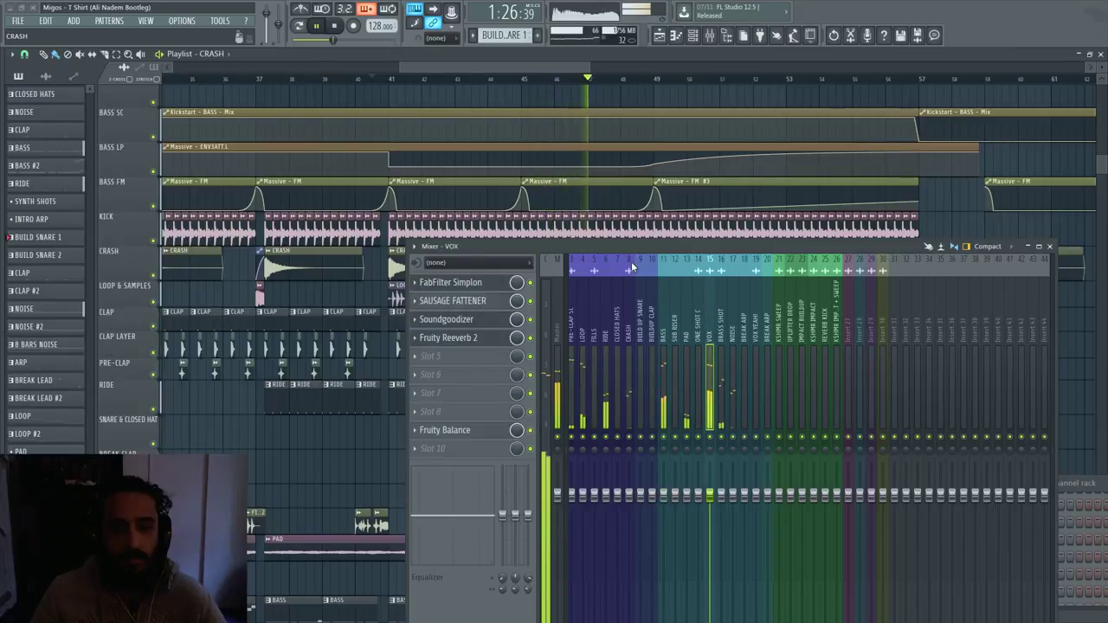
- Return to the start of the played drop section and examine its clap, ride, fill and pad tracks
{"action": "left_click_drag", "start_coordinate": [625, 246], "coordinate": [695, 413]}
{"action": "scroll", "coordinate": [470, 296], "scroll_direction": "down", "scroll_amount": 2}
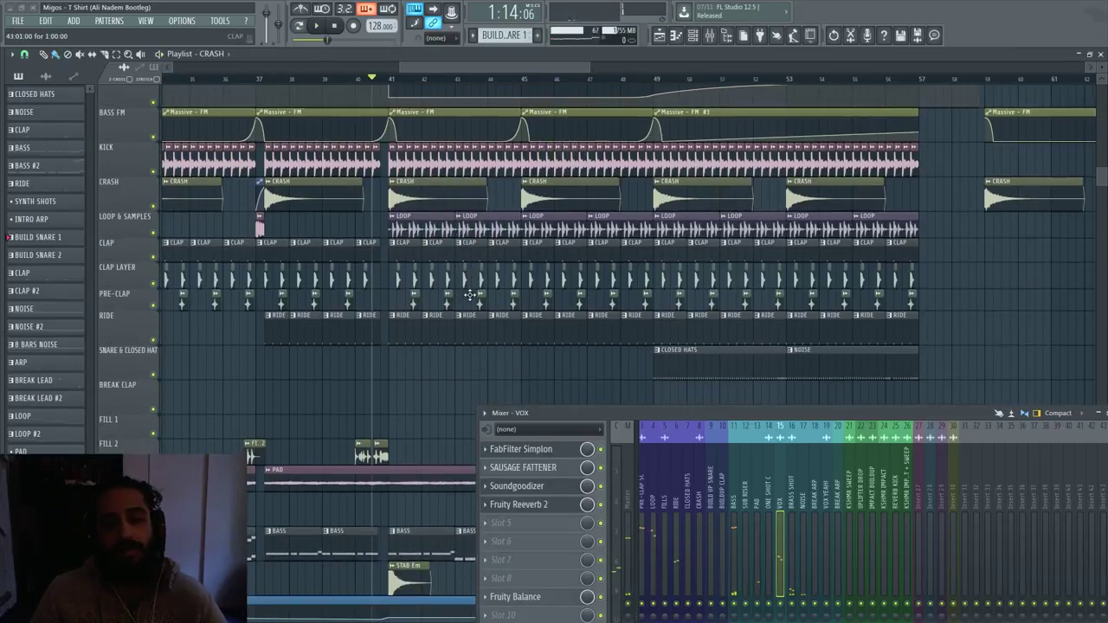
{"action": "scroll", "coordinate": [470, 296], "scroll_direction": "down", "scroll_amount": 3}
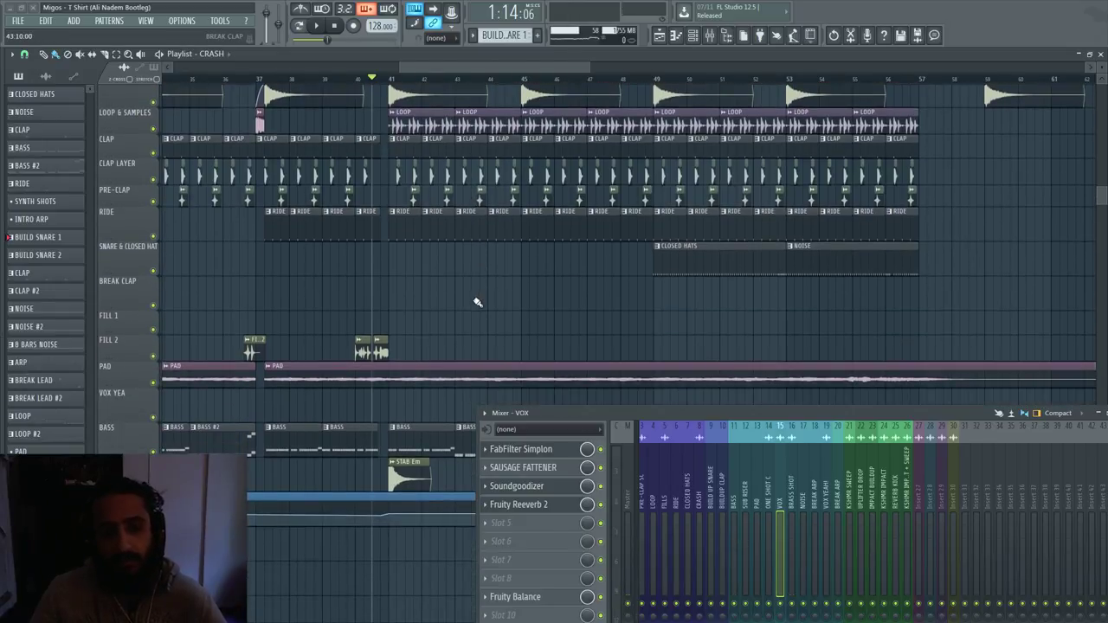
{"action": "scroll", "coordinate": [475, 303], "scroll_direction": "up", "scroll_amount": 2}
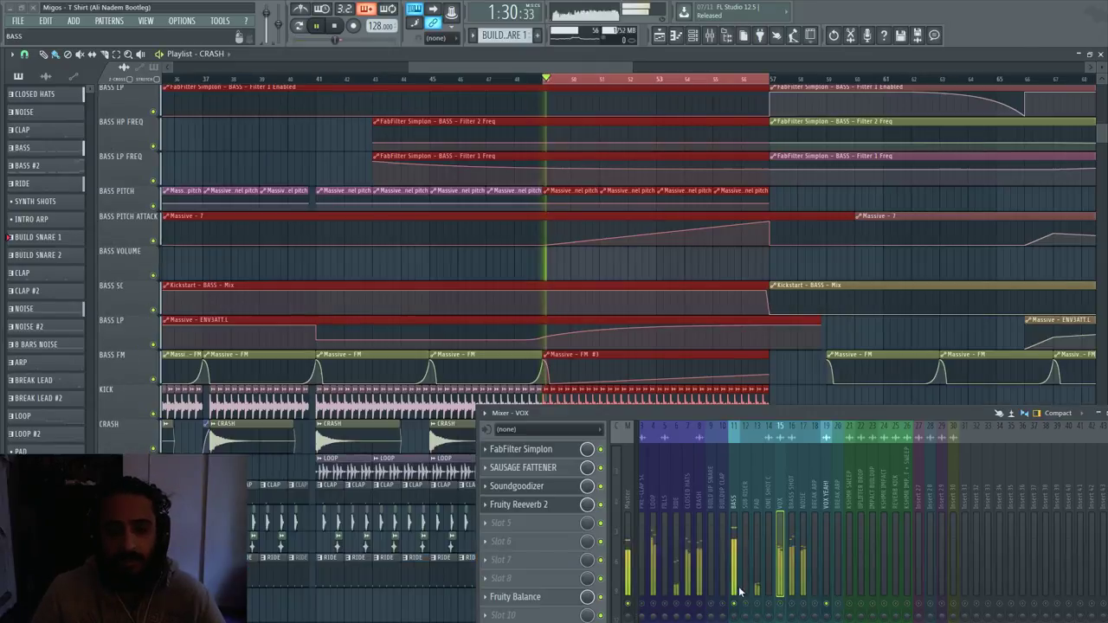
- Listen to the selected bars 49 to 57 against the bass pitch, low-pass and FM automation, and stop playback
{"action": "left_click_drag", "start_coordinate": [623, 414], "coordinate": [633, 449]}
{"action": "scroll", "coordinate": [837, 322], "scroll_direction": "up", "scroll_amount": 3, "text": "ctrl"}
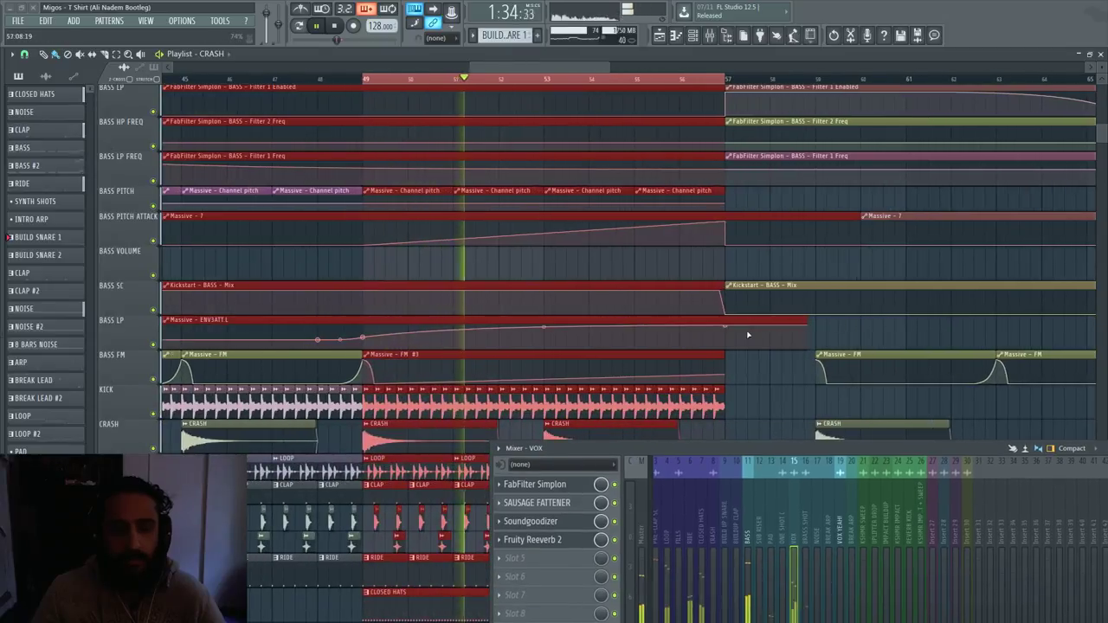
{"action": "key", "text": "space"}
{"action": "scroll", "coordinate": [658, 286], "scroll_direction": "down", "scroll_amount": 3, "text": "ctrl"}
{"action": "scroll", "coordinate": [702, 344], "scroll_direction": "down", "scroll_amount": 1}
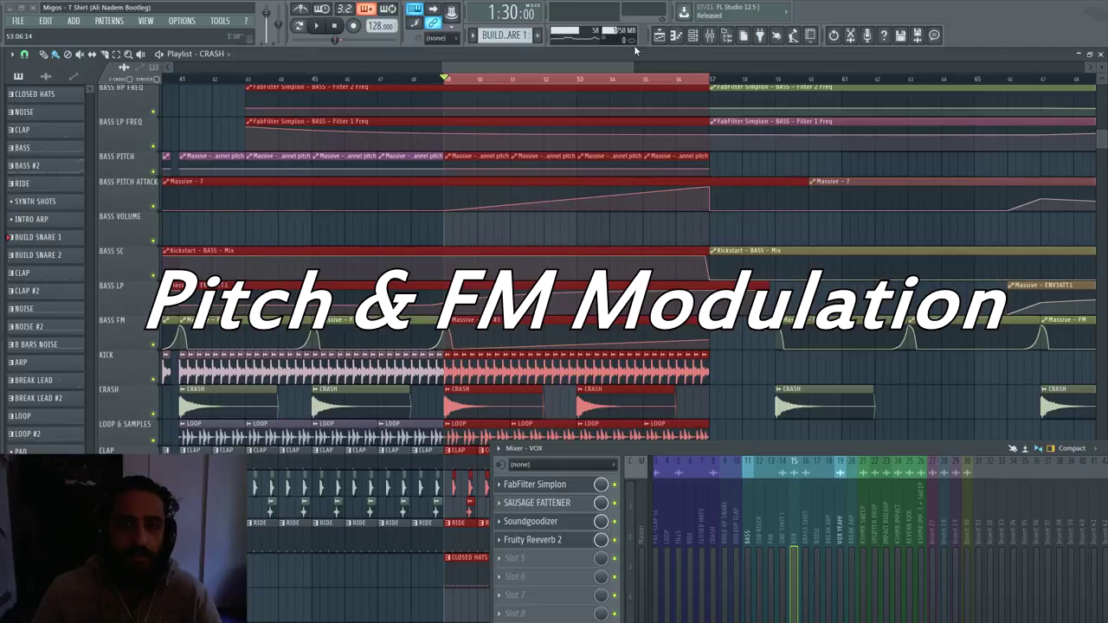
- Open the BASS 1 channel's Massive synth from the channel rack and move its window clear of the mixer
{"action": "left_click", "coordinate": [694, 35]}
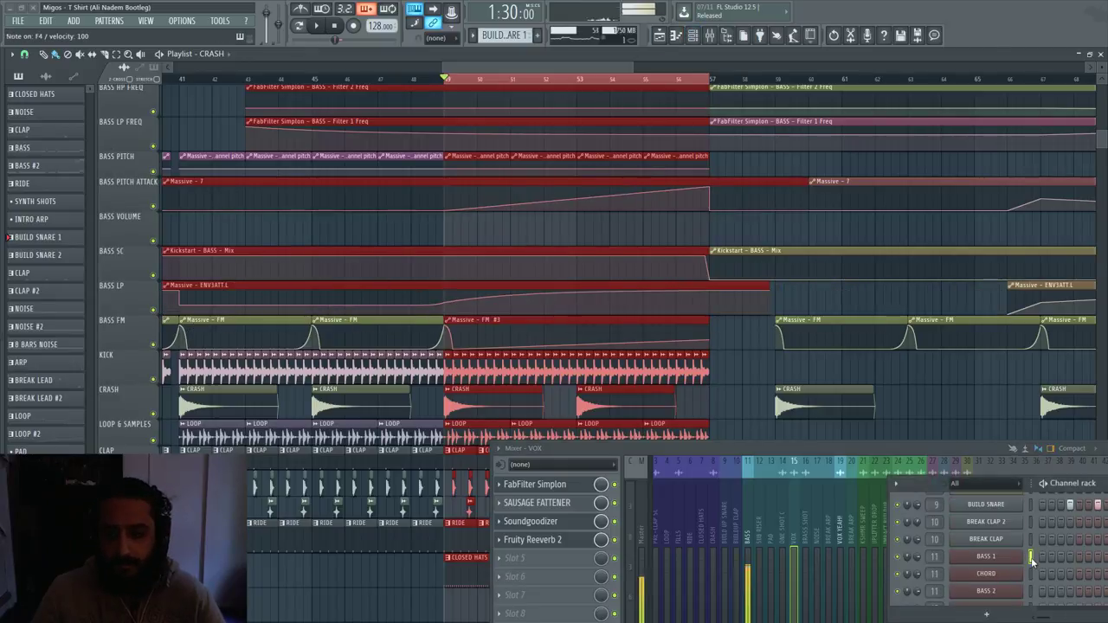
{"action": "left_click", "coordinate": [1011, 563]}
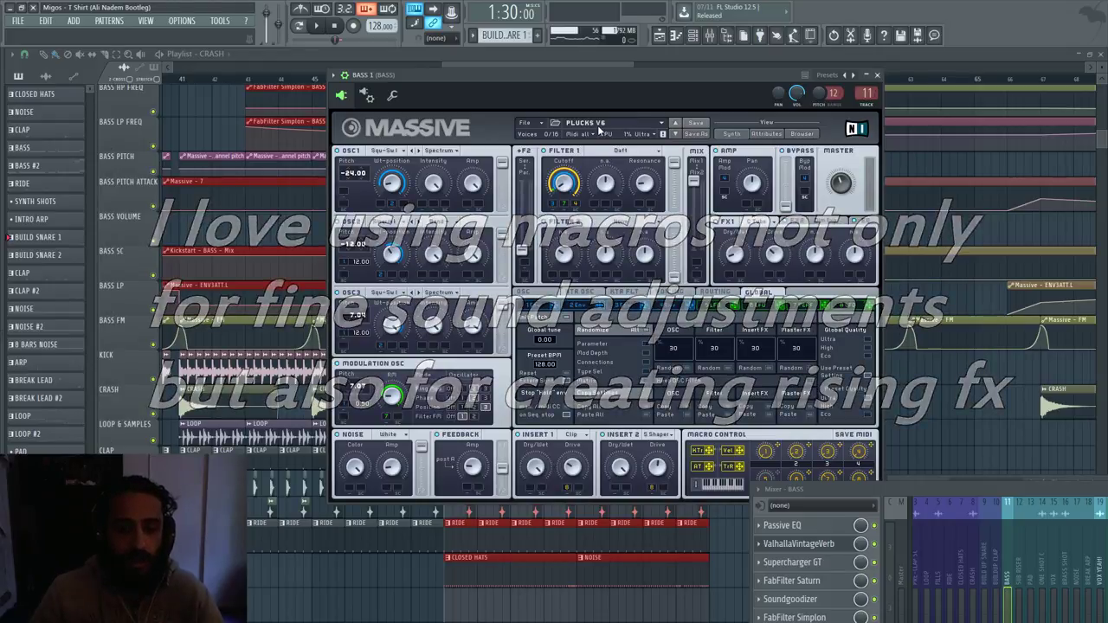
{"action": "left_click_drag", "start_coordinate": [600, 80], "coordinate": [404, 68]}
{"action": "key", "text": "space"}
{"action": "key", "text": "space"}
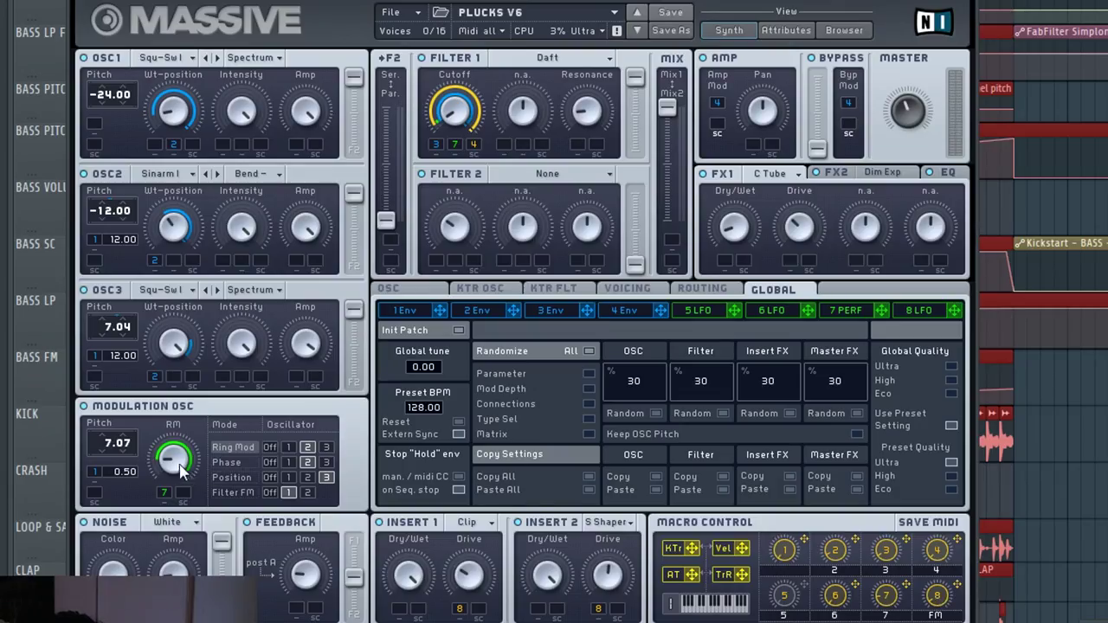
- Examine Massive's Filter FM modulation, keytracking, oscillator and 7 PERF pages for the bass patch, and close the synth
{"action": "left_click", "coordinate": [232, 495]}
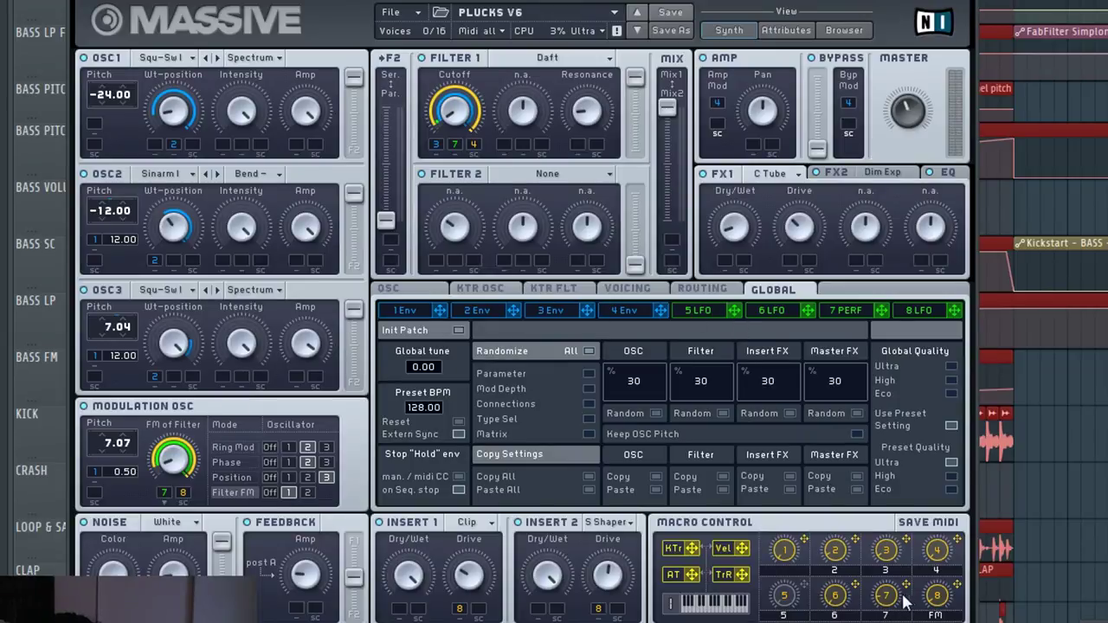
{"action": "left_click", "coordinate": [702, 288]}
{"action": "left_click", "coordinate": [627, 289]}
{"action": "left_click", "coordinate": [553, 288]}
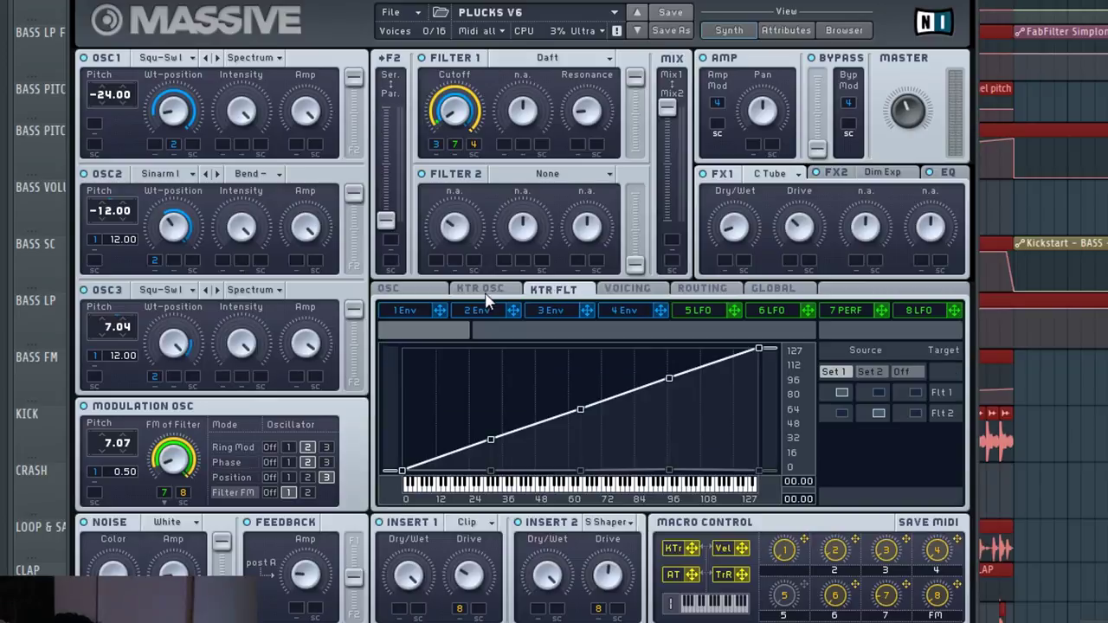
{"action": "left_click", "coordinate": [424, 290]}
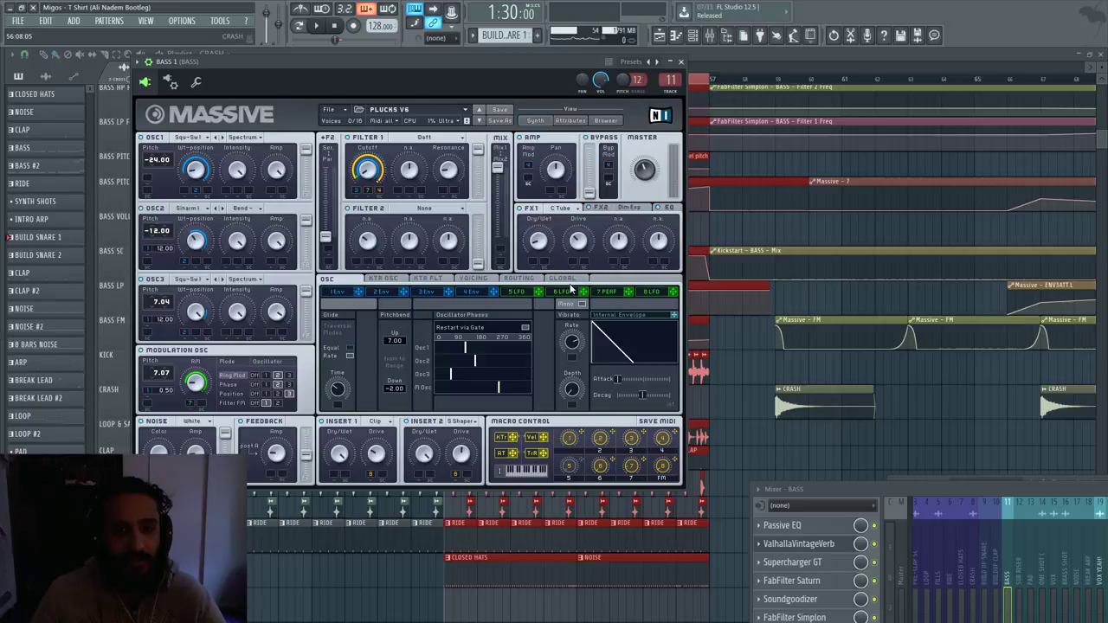
{"action": "left_click", "coordinate": [845, 309]}
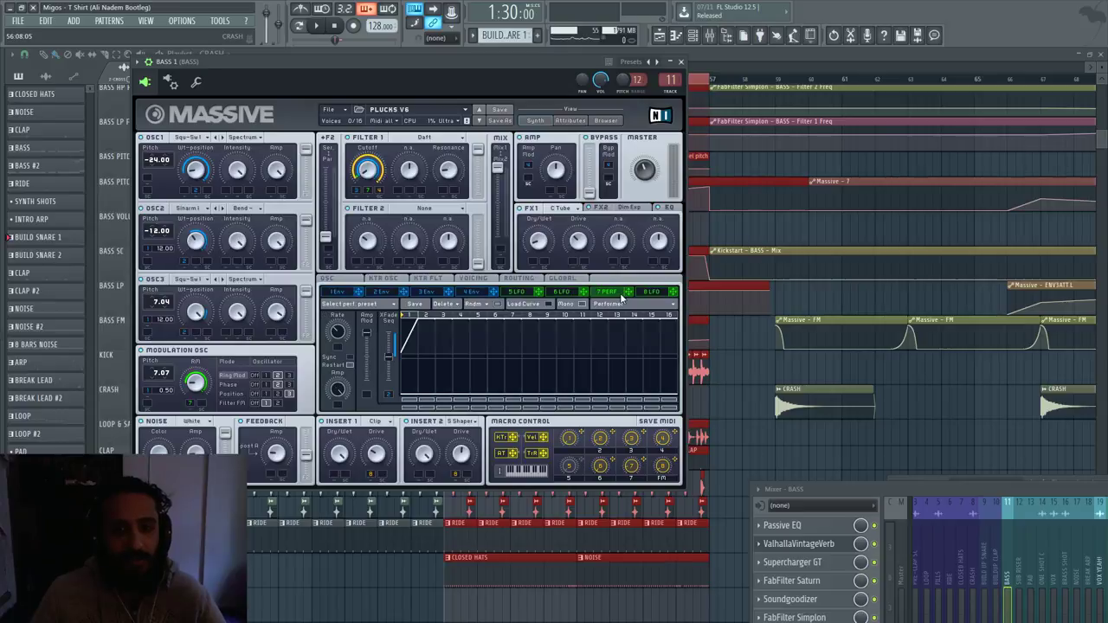
{"action": "left_click", "coordinate": [682, 62]}
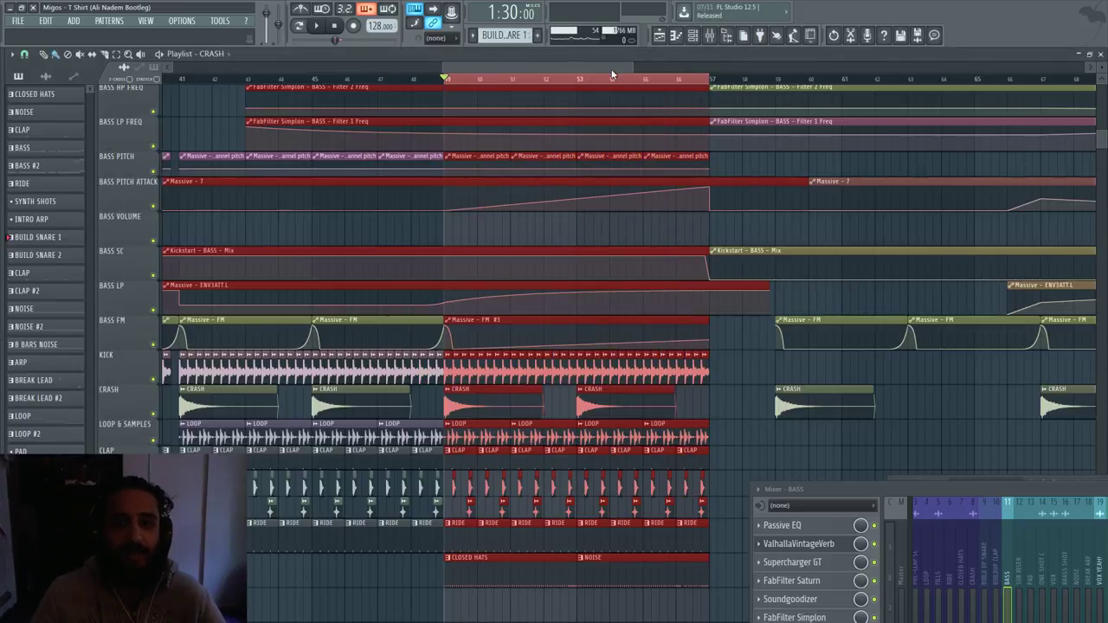
- Clear the bars 49 to 57 selection, set the playhead near bar 53, and examine the drum tracks down to the build snare clips
{"action": "scroll", "coordinate": [606, 78], "scroll_direction": "down", "scroll_amount": 1}
{"action": "left_click", "coordinate": [549, 79]}
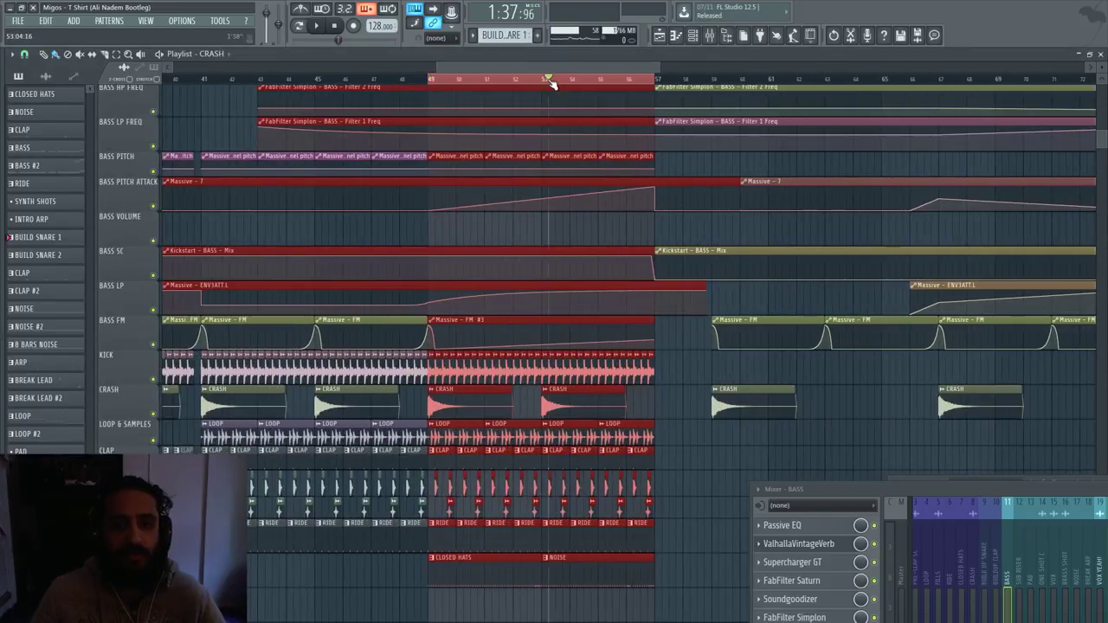
{"action": "left_click", "coordinate": [550, 78]}
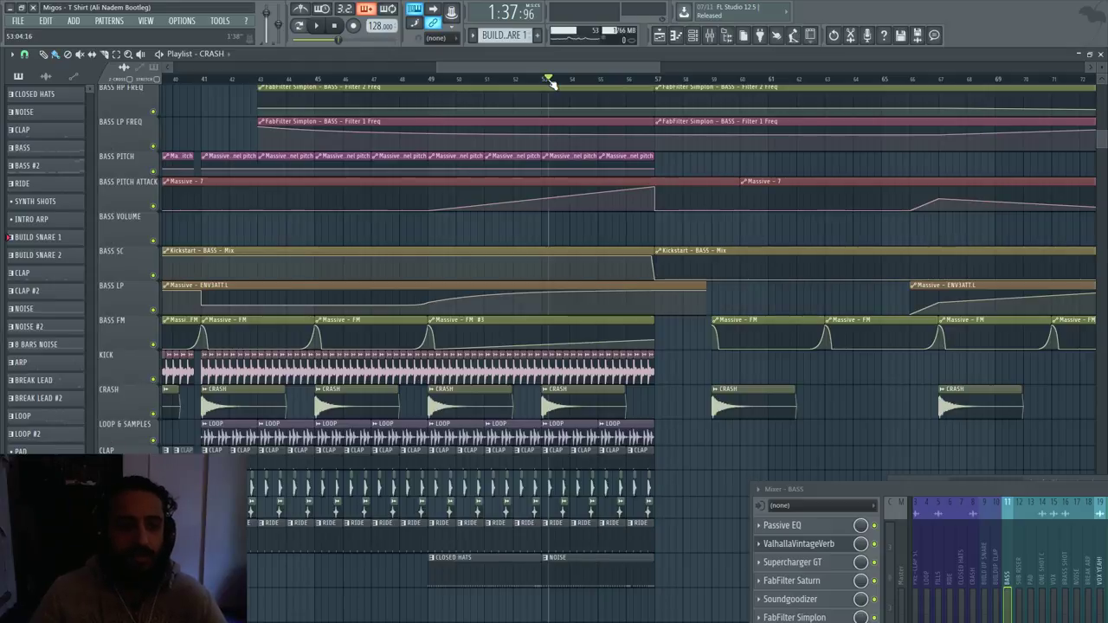
{"action": "scroll", "coordinate": [684, 268], "scroll_direction": "down", "scroll_amount": 3}
{"action": "scroll", "coordinate": [684, 270], "scroll_direction": "down", "scroll_amount": 2}
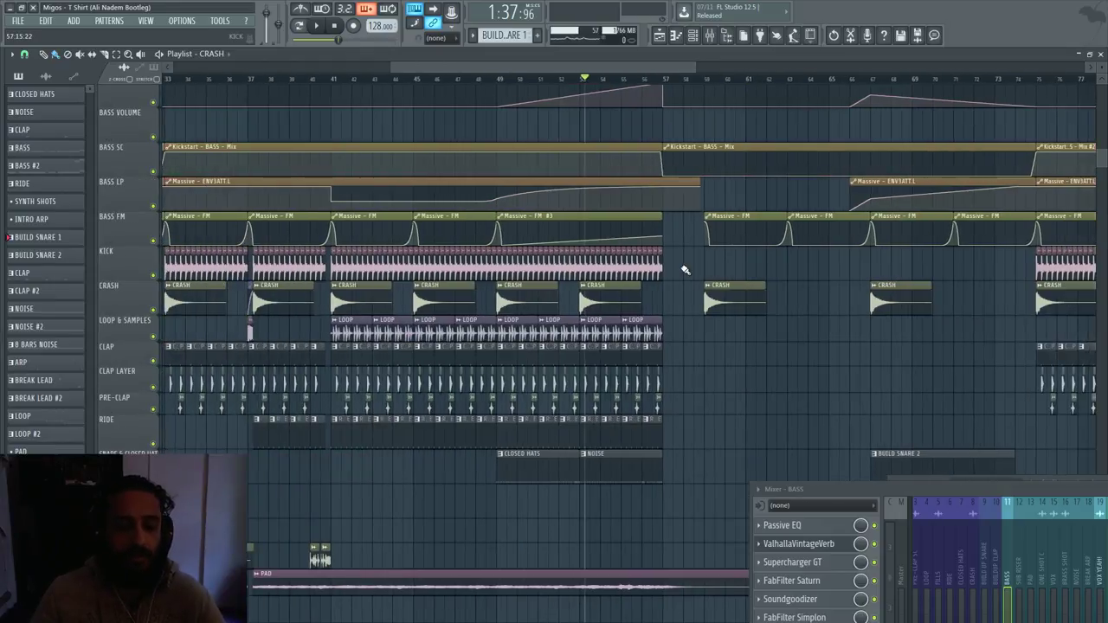
{"action": "scroll", "coordinate": [779, 297], "scroll_direction": "down", "scroll_amount": 3}
{"action": "scroll", "coordinate": [779, 297], "scroll_direction": "up", "scroll_amount": 2}
{"action": "scroll", "coordinate": [844, 318], "scroll_direction": "down", "scroll_amount": 1}
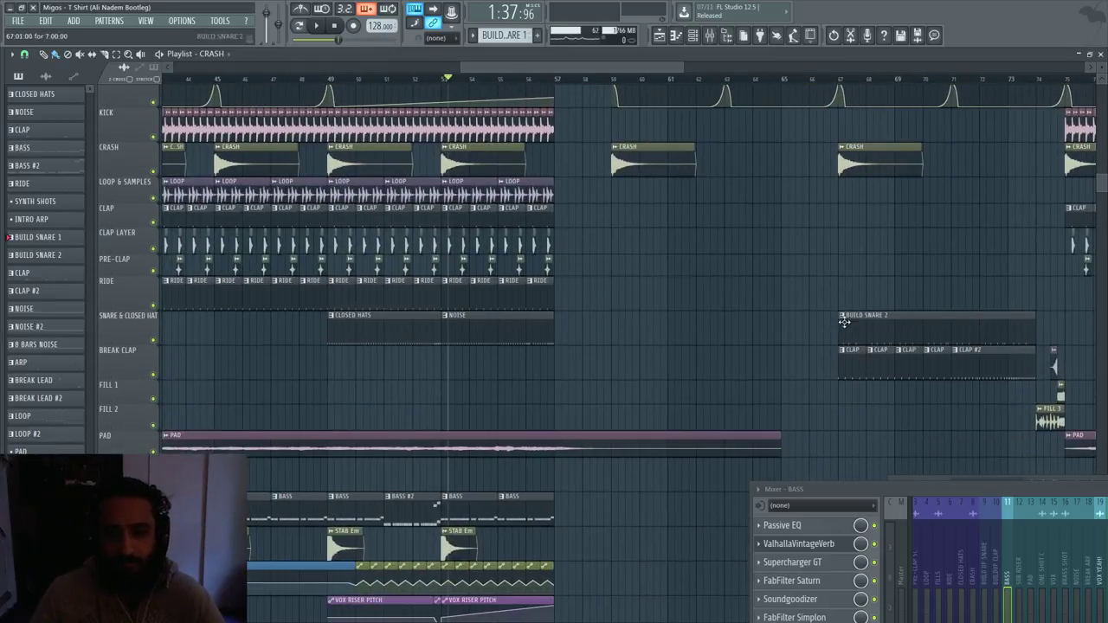
{"action": "scroll", "coordinate": [438, 292], "scroll_direction": "up", "scroll_amount": 2}
- Open the CLOSED HATS pattern in the piano roll, enlarge its note area, audition the roll, and return to the playlist with playback stopped
{"action": "left_click", "coordinate": [457, 298]}
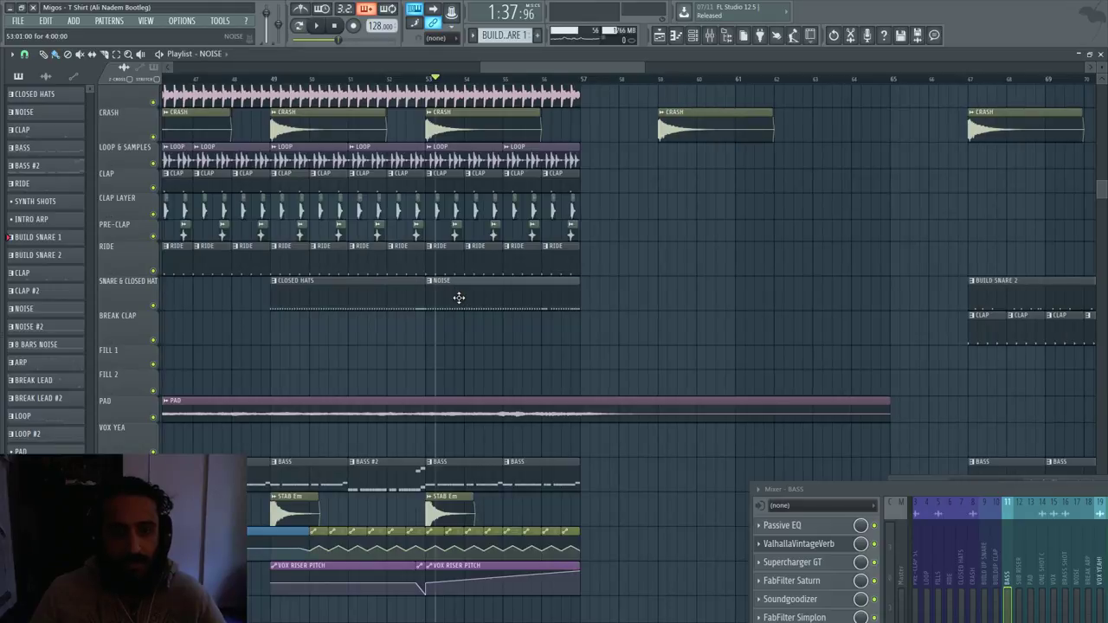
{"action": "double_click", "coordinate": [378, 287]}
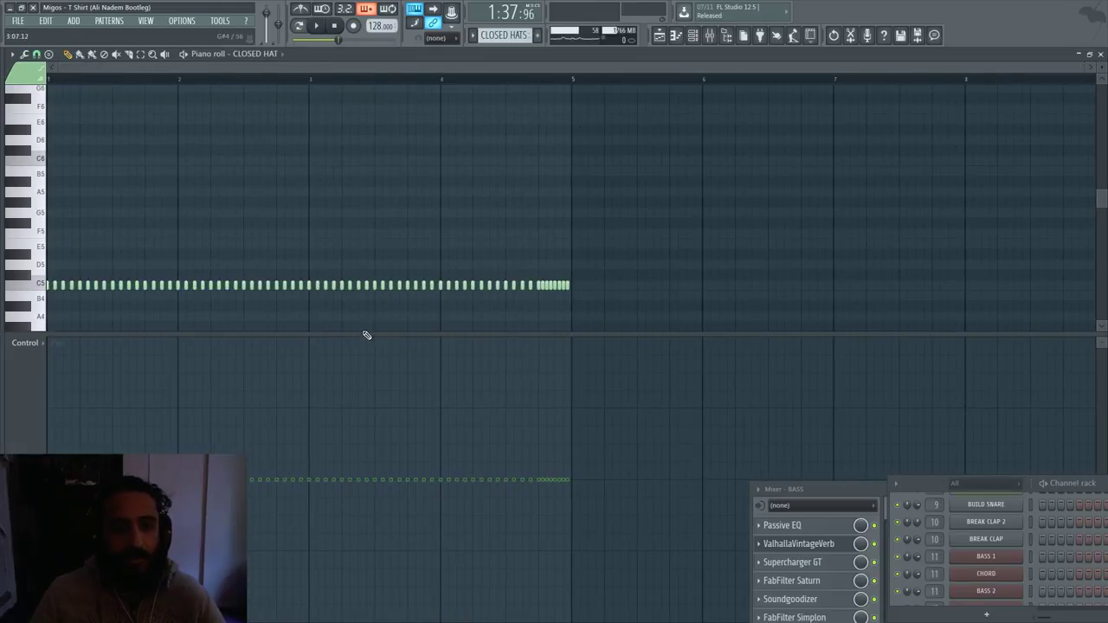
{"action": "left_click_drag", "start_coordinate": [365, 335], "coordinate": [365, 424]}
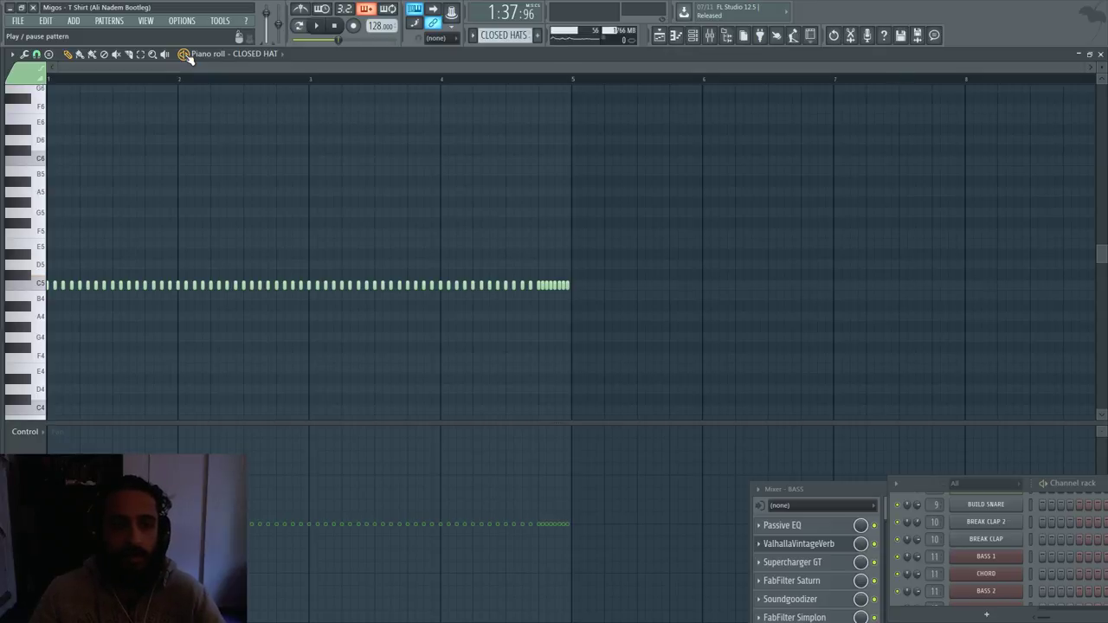
{"action": "left_click", "coordinate": [183, 54]}
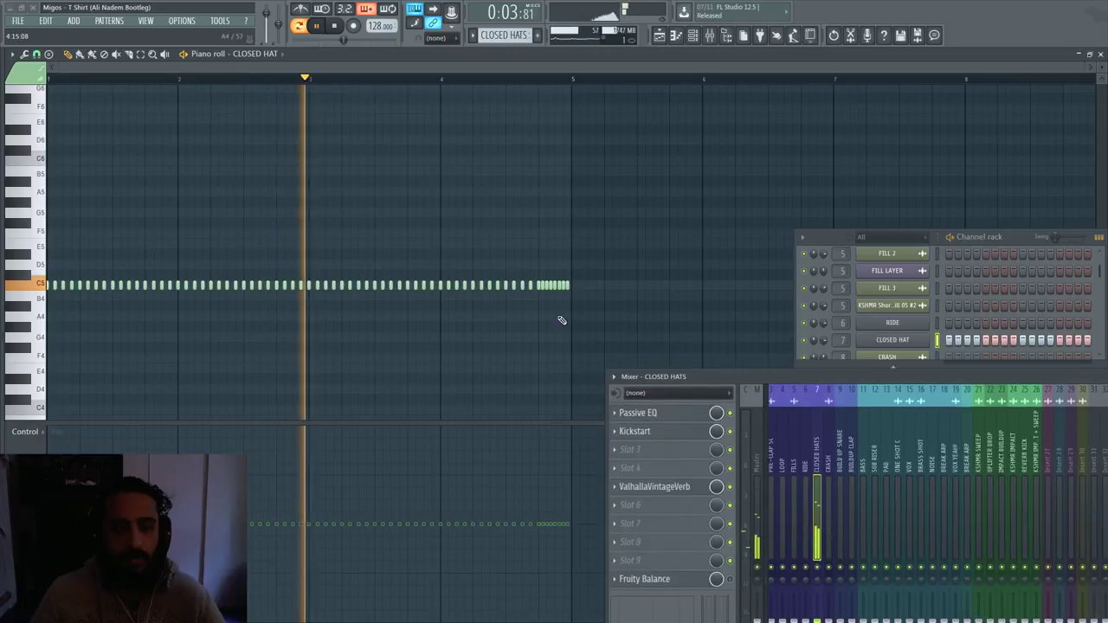
{"action": "left_click", "coordinate": [659, 37]}
{"action": "key", "text": "space"}
- Find the VOX RISER PITCH and vocal tracks around bar 49 and play the arrangement from there
{"action": "scroll", "coordinate": [545, 294], "scroll_direction": "down", "scroll_amount": 5}
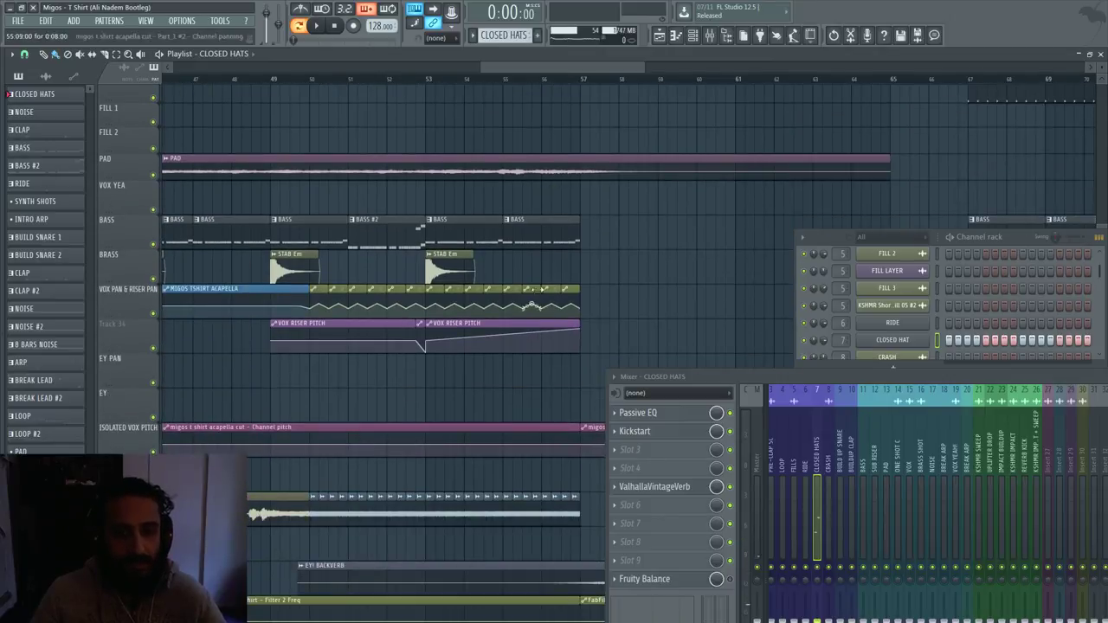
{"action": "scroll", "coordinate": [450, 268], "scroll_direction": "down", "scroll_amount": 4}
{"action": "scroll", "coordinate": [354, 239], "scroll_direction": "up", "scroll_amount": 3}
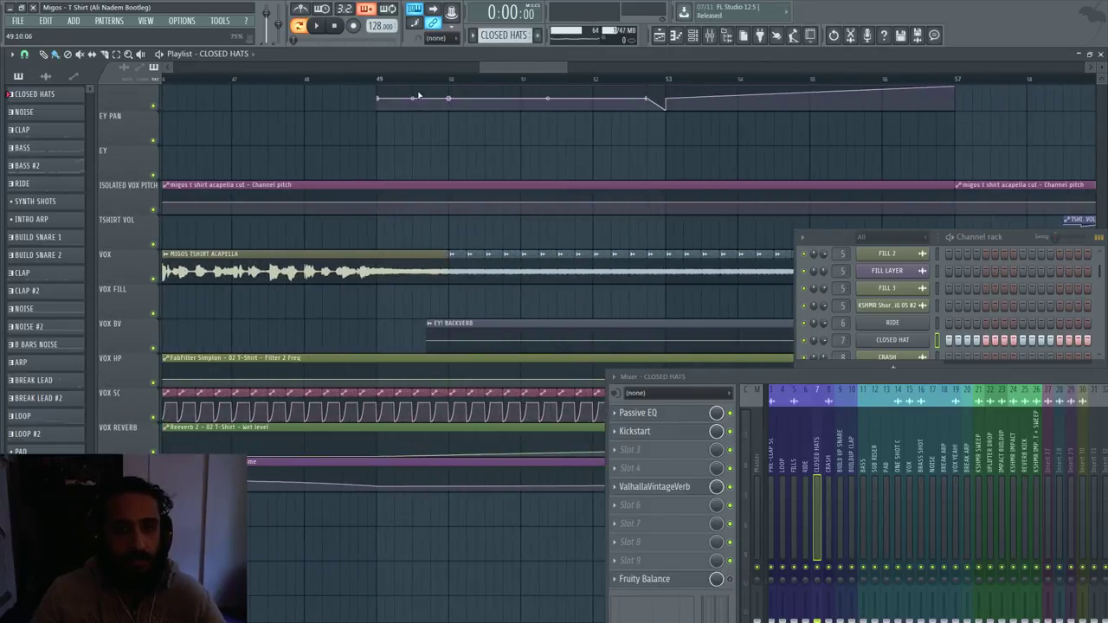
{"action": "left_click", "coordinate": [412, 79]}
{"action": "key", "text": "space"}
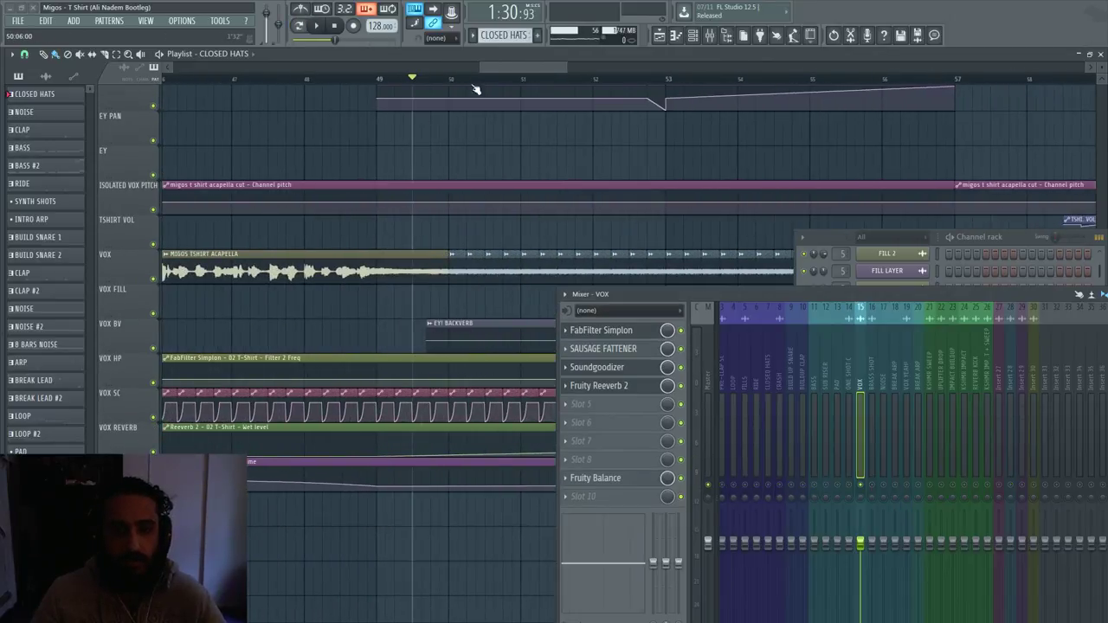
{"action": "left_click_drag", "start_coordinate": [450, 79], "coordinate": [416, 87]}
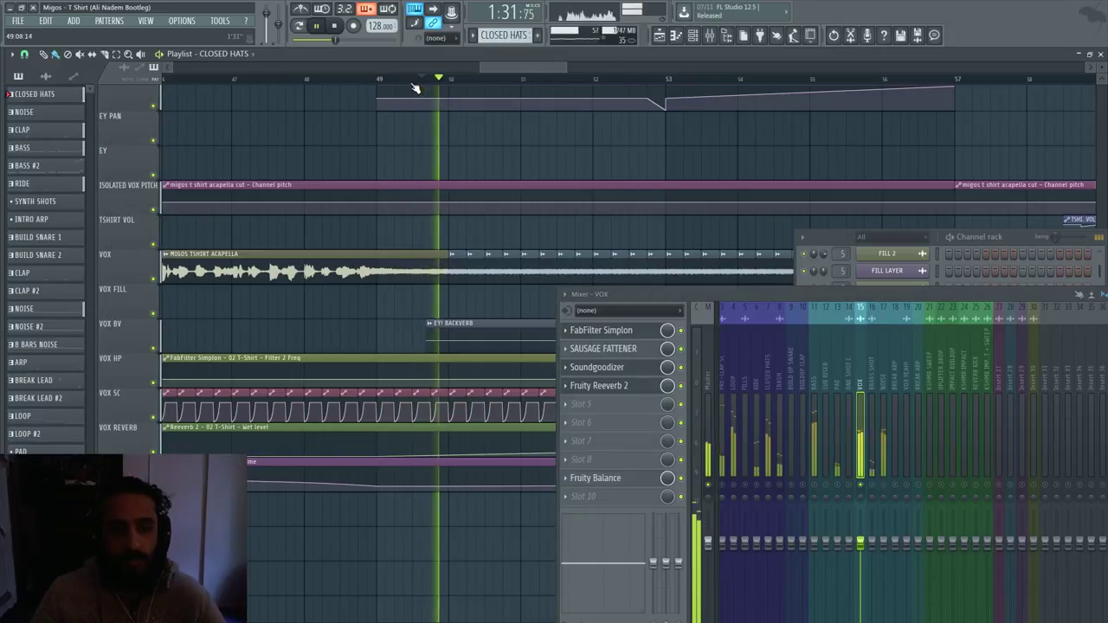
- Listen to the VOX RISER PITCH automation, move the mixer below the vocal tracks, and stop with the playhead just past bar 52
{"action": "scroll", "coordinate": [667, 177], "scroll_direction": "down", "scroll_amount": 3}
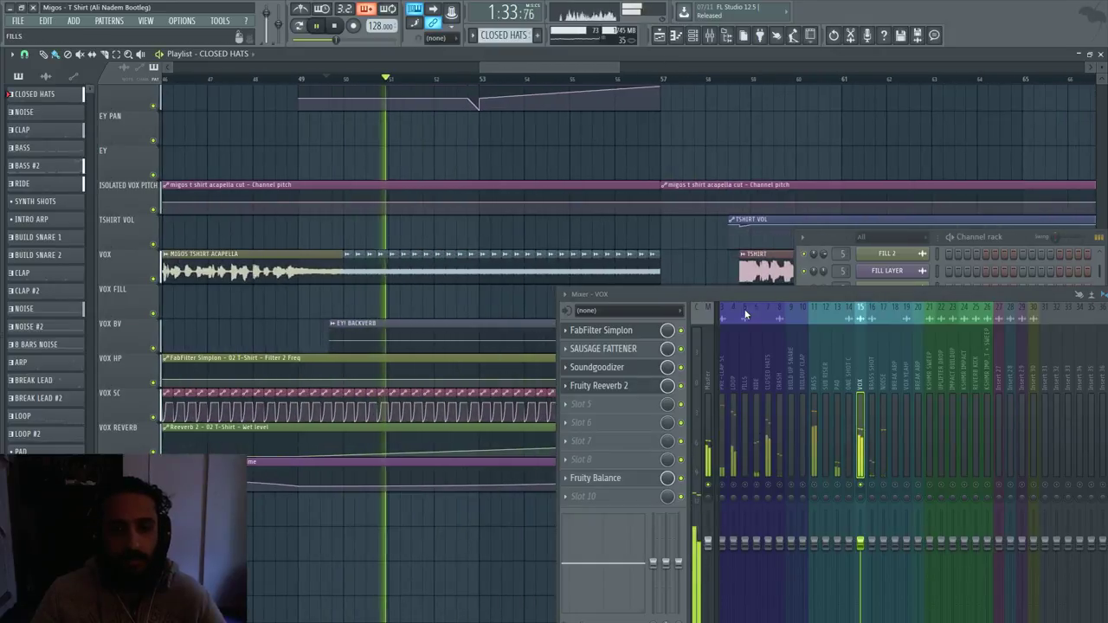
{"action": "scroll", "coordinate": [589, 227], "scroll_direction": "up", "scroll_amount": 2}
{"action": "scroll", "coordinate": [516, 201], "scroll_direction": "up", "scroll_amount": 3}
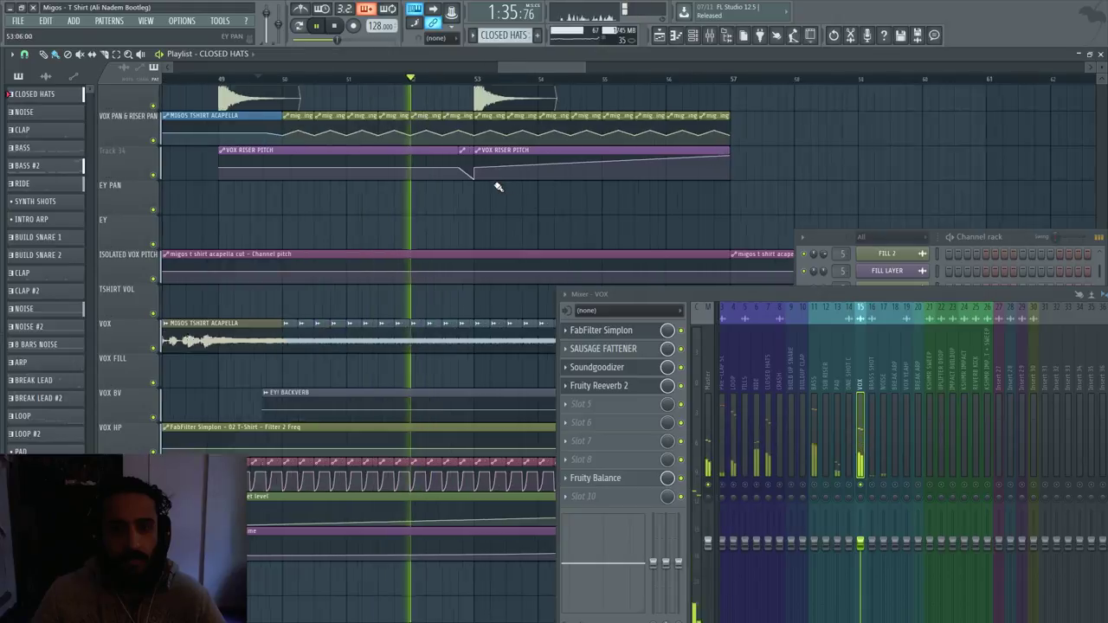
{"action": "left_click_drag", "start_coordinate": [641, 295], "coordinate": [616, 476]}
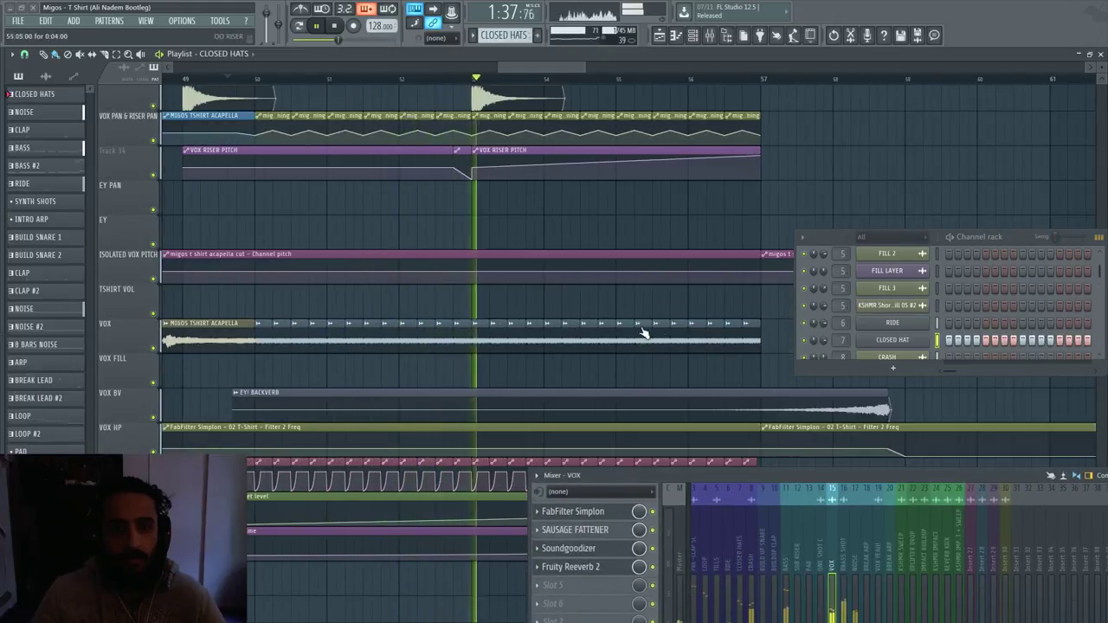
{"action": "left_click", "coordinate": [408, 80]}
{"action": "key", "text": "space"}
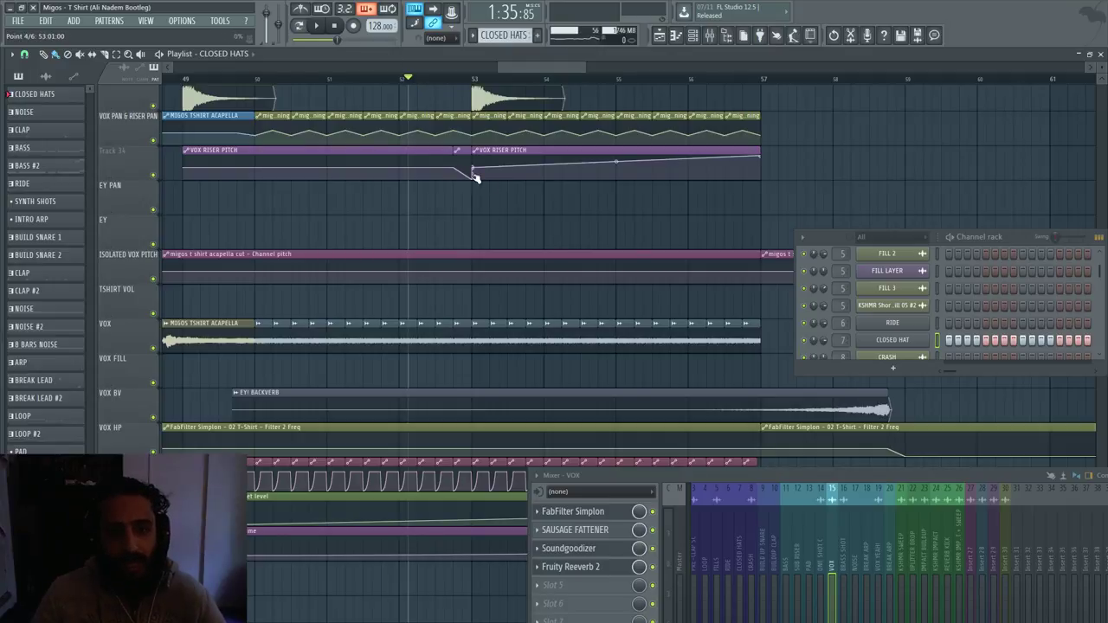
- Compare the VOX RISER PITCH clips across the arrangement, resume playback from just past bar 52, and move the channel rack off the vocal tracks
{"action": "scroll", "coordinate": [601, 198], "scroll_direction": "down", "scroll_amount": 4}
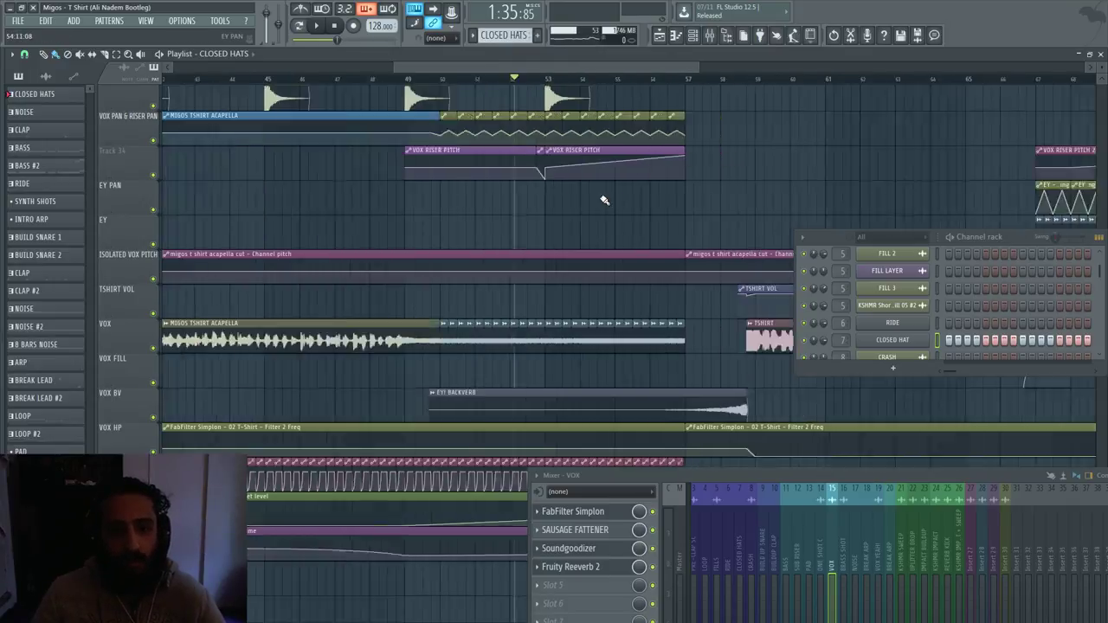
{"action": "scroll", "coordinate": [349, 175], "scroll_direction": "down", "scroll_amount": 2}
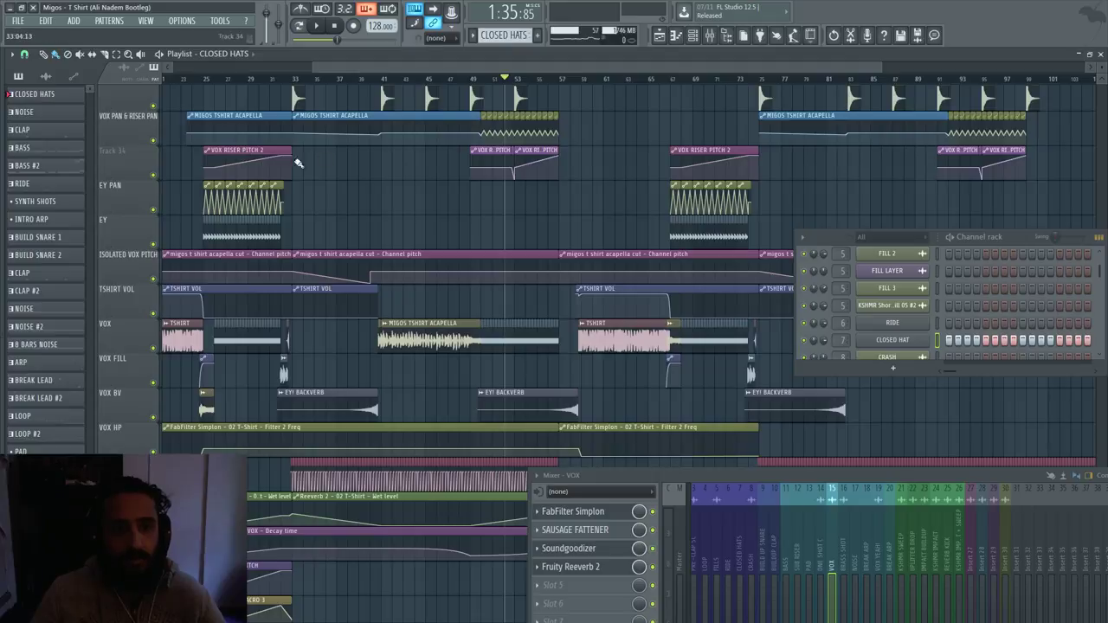
{"action": "key", "text": "space"}
{"action": "scroll", "coordinate": [654, 204], "scroll_direction": "up", "scroll_amount": 3}
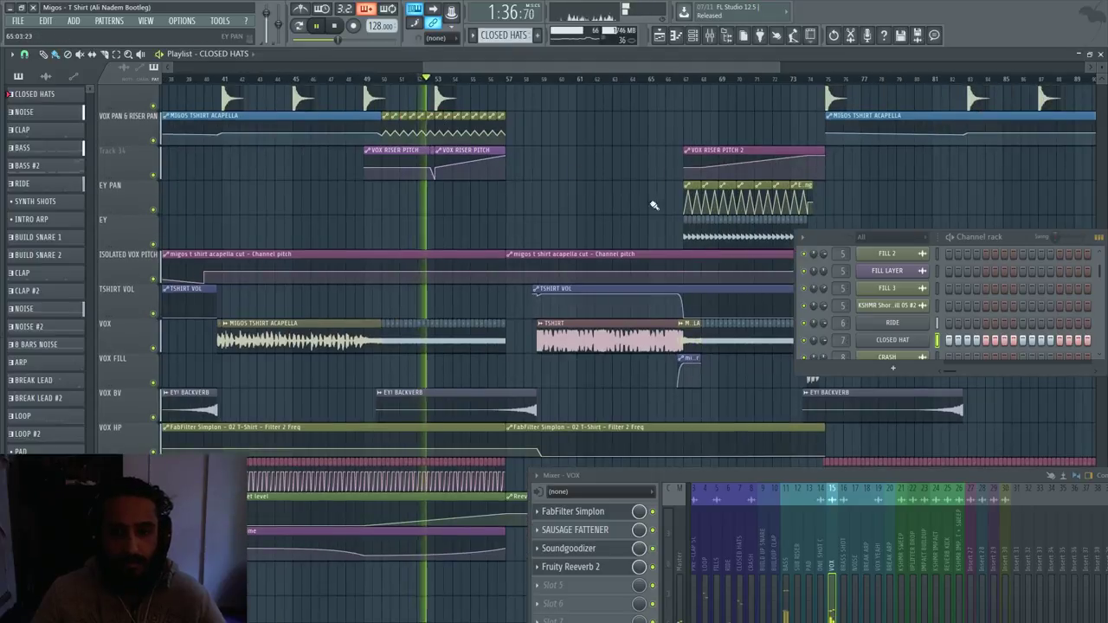
{"action": "scroll", "coordinate": [843, 252], "scroll_direction": "up", "scroll_amount": 1}
{"action": "scroll", "coordinate": [842, 252], "scroll_direction": "down", "scroll_amount": 6}
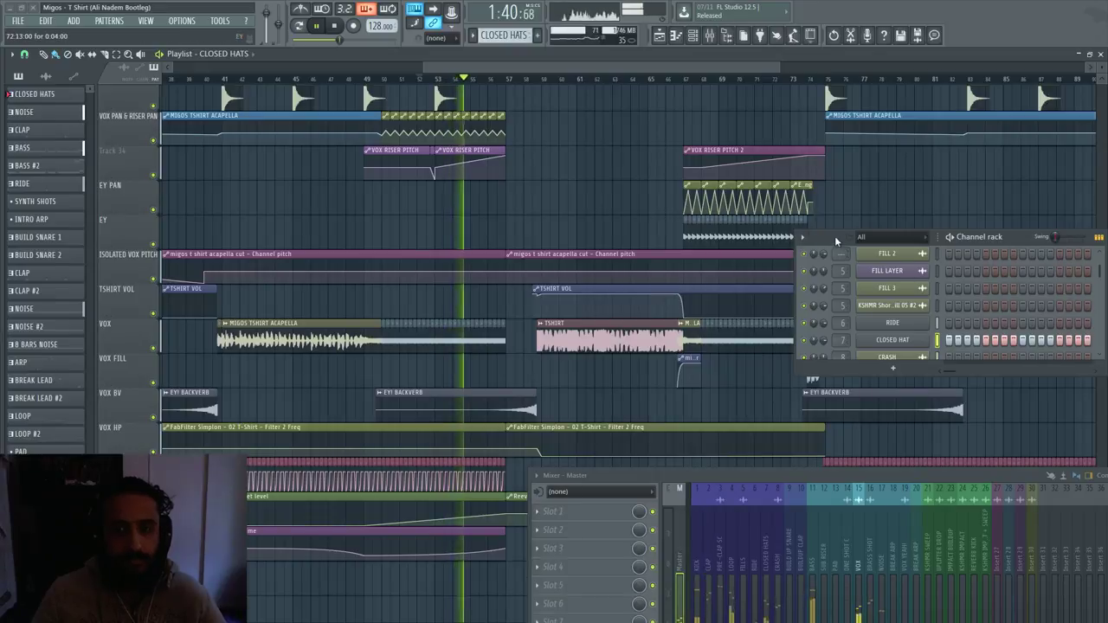
{"action": "left_click_drag", "start_coordinate": [866, 237], "coordinate": [974, 240]}
- Listen through the end of the drop into the break while following the vocal, filter and reverb automation down to the break arp tracks
{"action": "scroll", "coordinate": [666, 194], "scroll_direction": "up", "scroll_amount": 1}
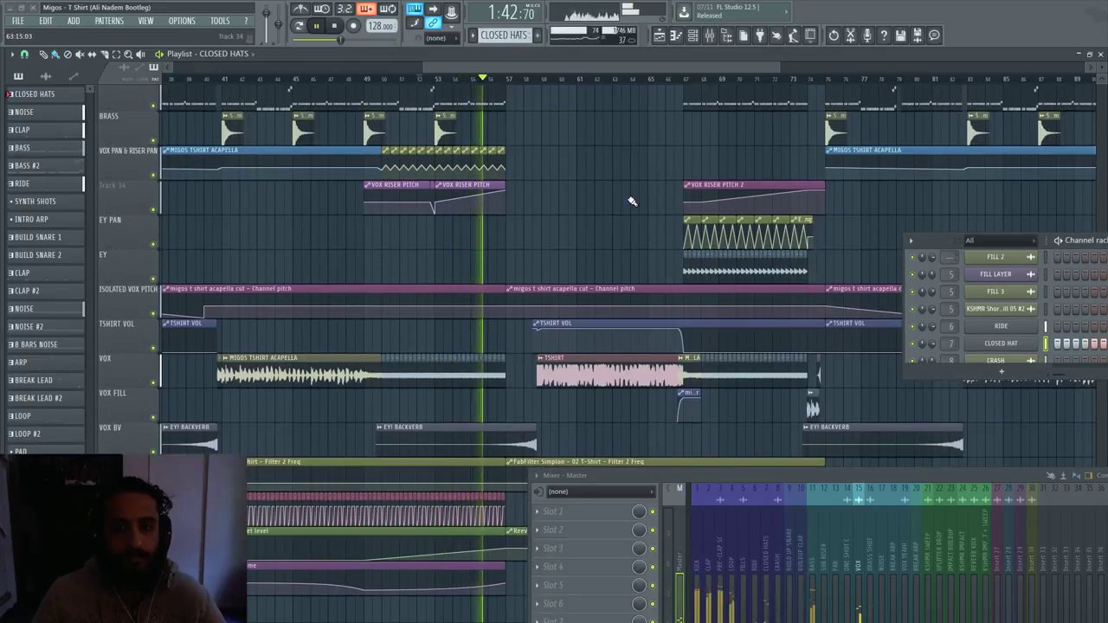
{"action": "scroll", "coordinate": [589, 211], "scroll_direction": "up", "scroll_amount": 3}
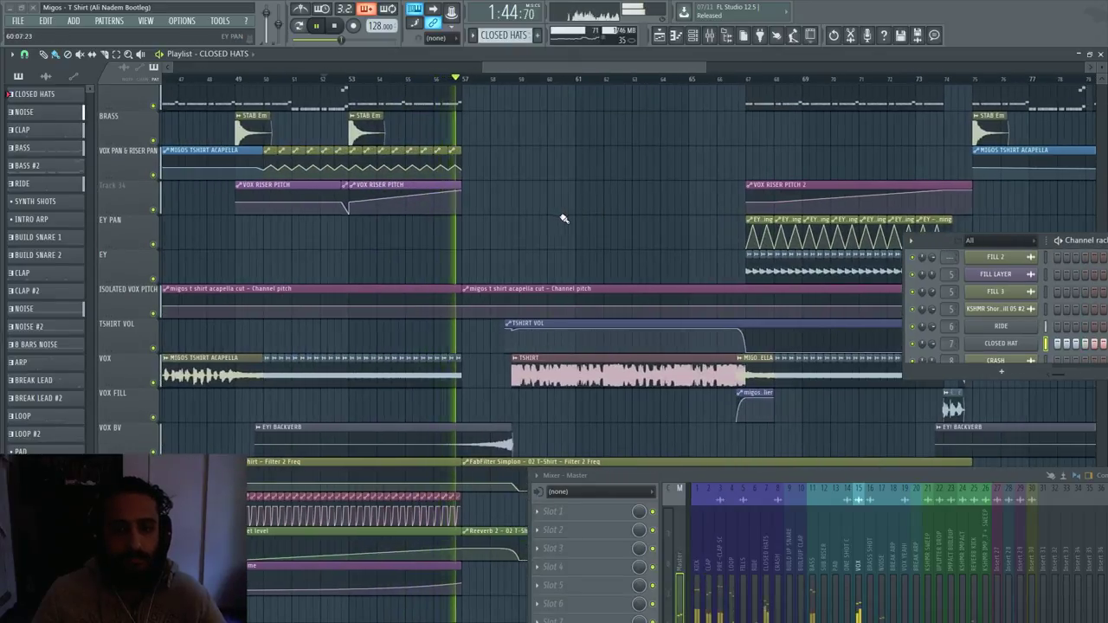
{"action": "scroll", "coordinate": [585, 221], "scroll_direction": "down", "scroll_amount": 1}
{"action": "scroll", "coordinate": [587, 222], "scroll_direction": "down", "scroll_amount": 6}
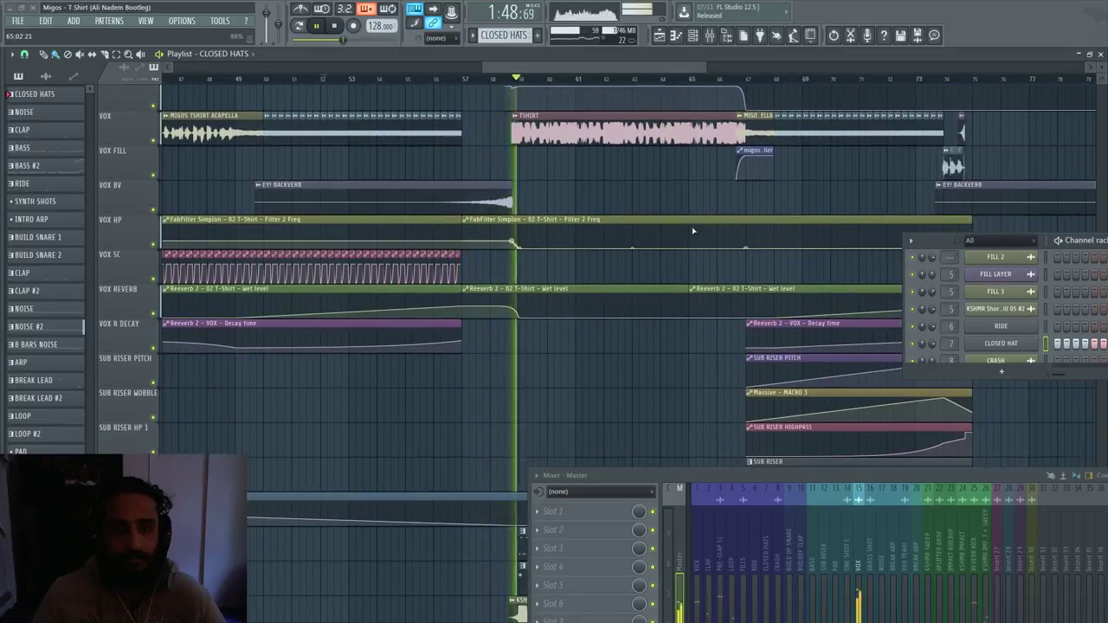
{"action": "scroll", "coordinate": [718, 223], "scroll_direction": "down", "scroll_amount": 9}
- Open the BREAK ARP channel's LOOP pattern in the piano roll, move the mixer off the notes, audition it, and return to the playlist
{"action": "double_click", "coordinate": [719, 219]}
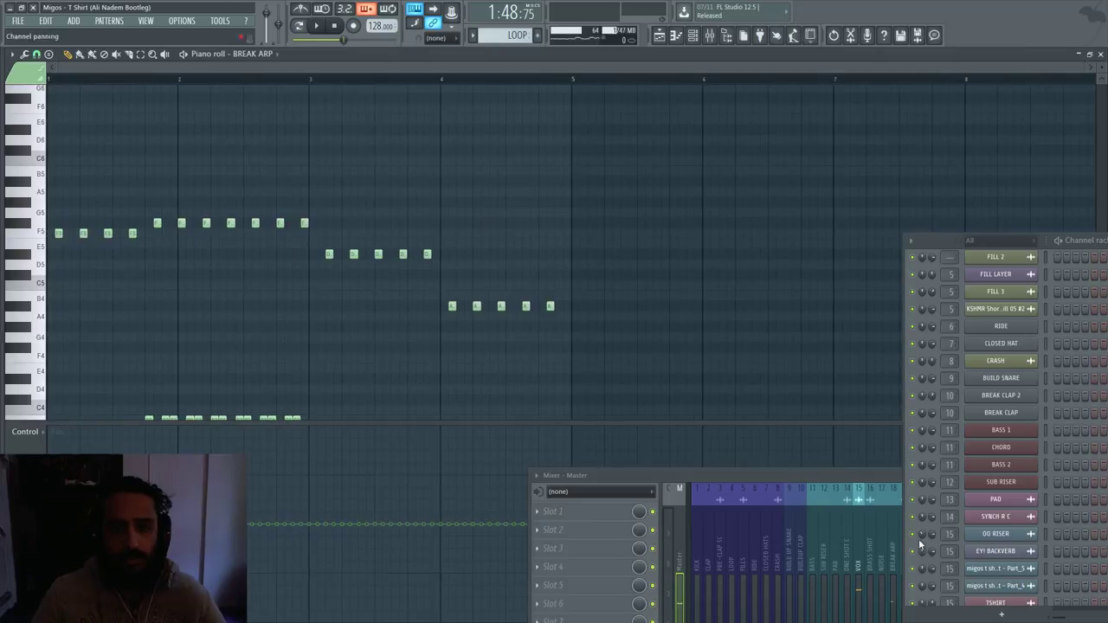
{"action": "left_click", "coordinate": [826, 484]}
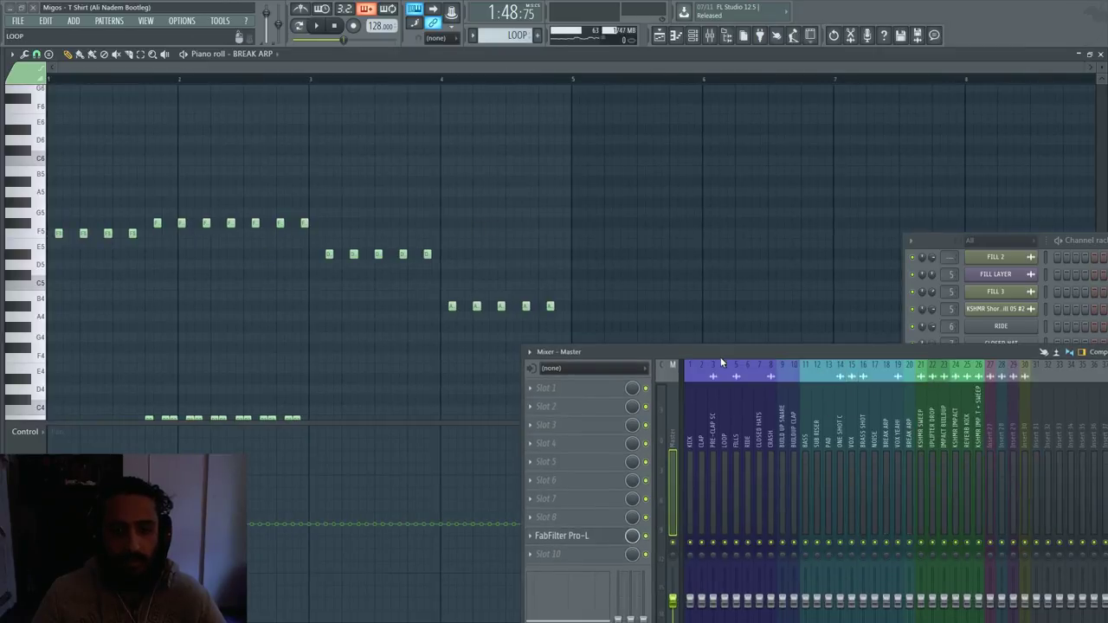
{"action": "left_click_drag", "start_coordinate": [718, 353], "coordinate": [887, 501]}
{"action": "key", "text": "space"}
{"action": "key", "text": "space"}
{"action": "key", "text": "F5"}
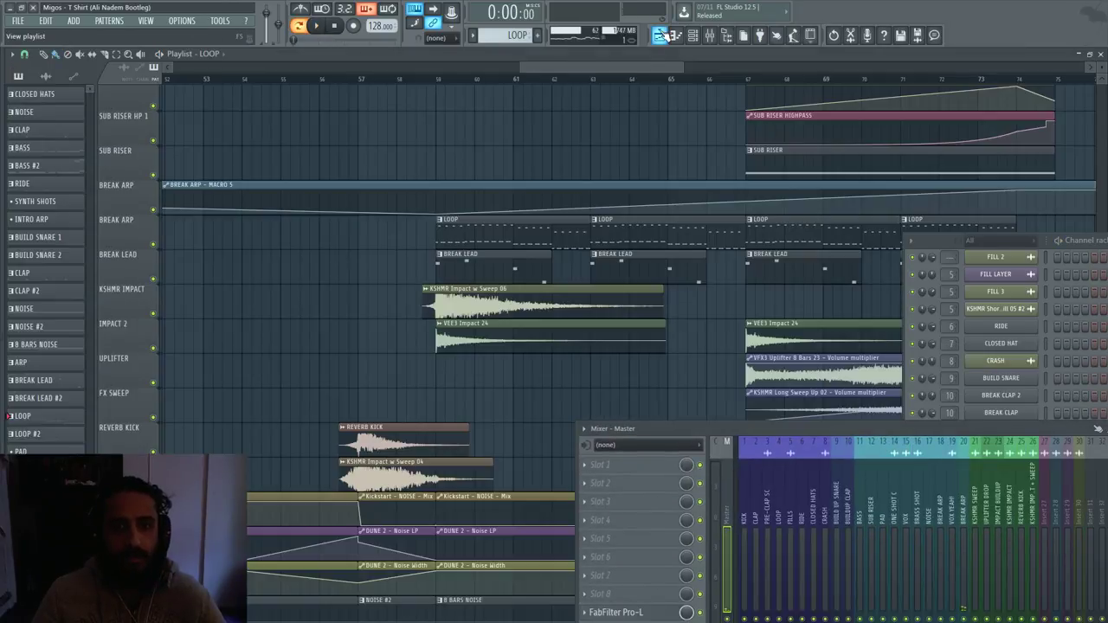
- Examine the second break's arp, lead, impact and uplifter tracks, and compare them with the drop that follows
{"action": "scroll", "coordinate": [507, 193], "scroll_direction": "down", "scroll_amount": 2}
{"action": "scroll", "coordinate": [544, 197], "scroll_direction": "down", "scroll_amount": 2}
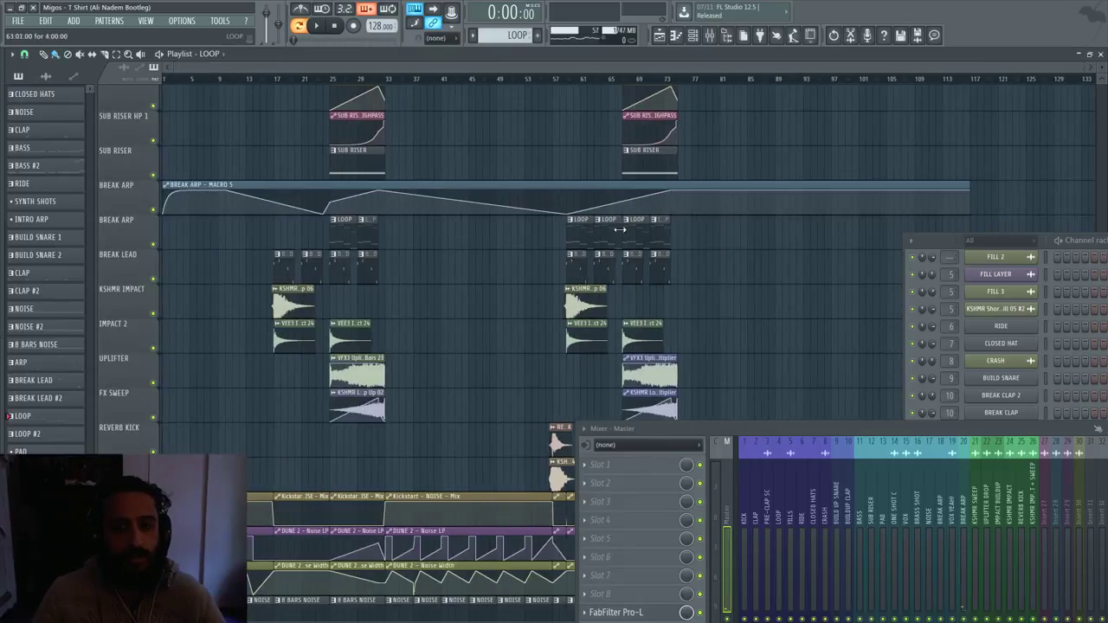
{"action": "scroll", "coordinate": [352, 231], "scroll_direction": "up", "scroll_amount": 4}
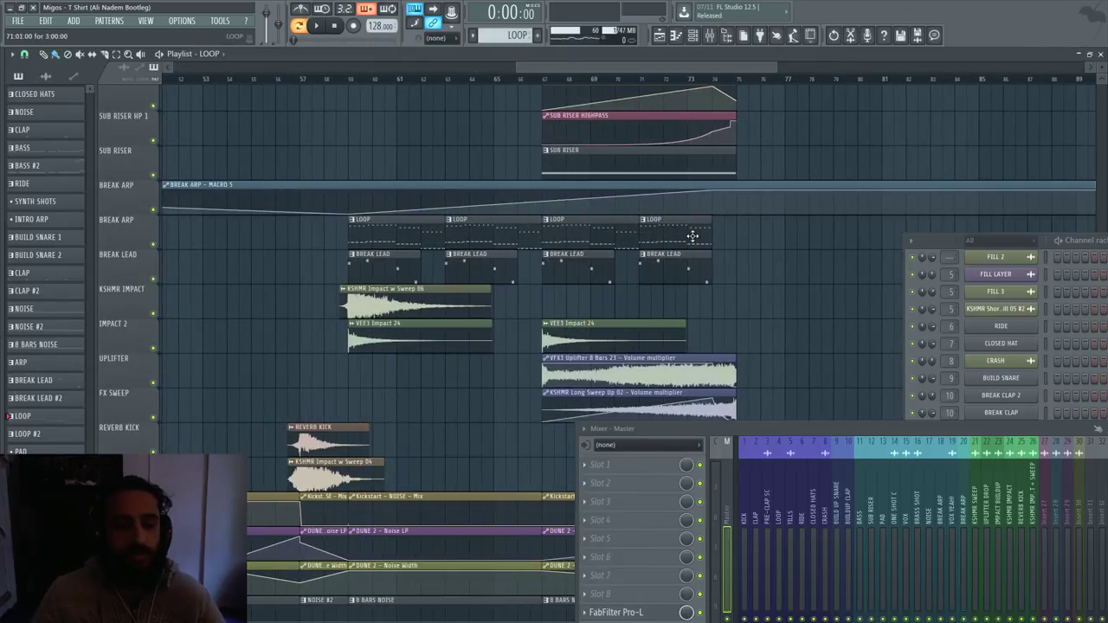
{"action": "scroll", "coordinate": [437, 285], "scroll_direction": "down", "scroll_amount": 3}
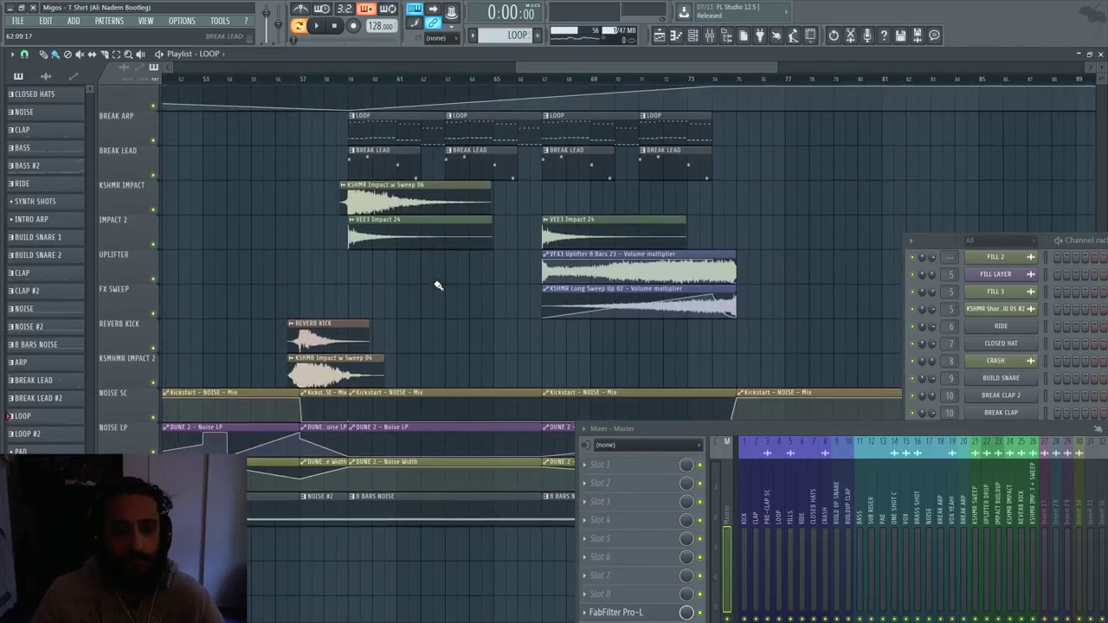
{"action": "scroll", "coordinate": [545, 248], "scroll_direction": "up", "scroll_amount": 5}
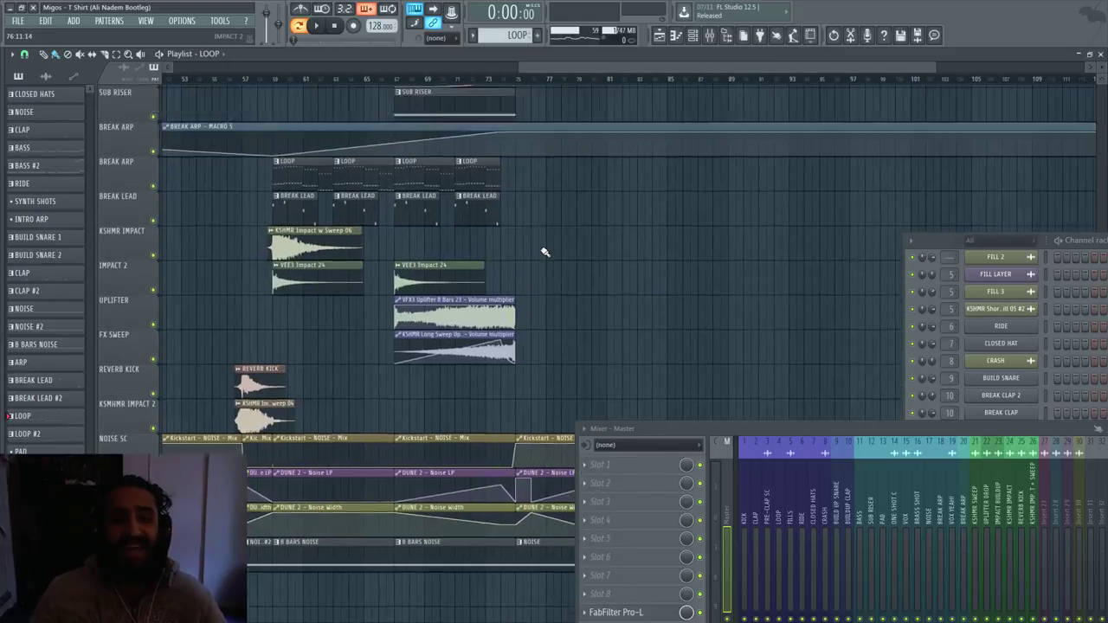
{"action": "scroll", "coordinate": [545, 248], "scroll_direction": "down", "scroll_amount": 3}
{"action": "scroll", "coordinate": [780, 253], "scroll_direction": "up", "scroll_amount": 1}
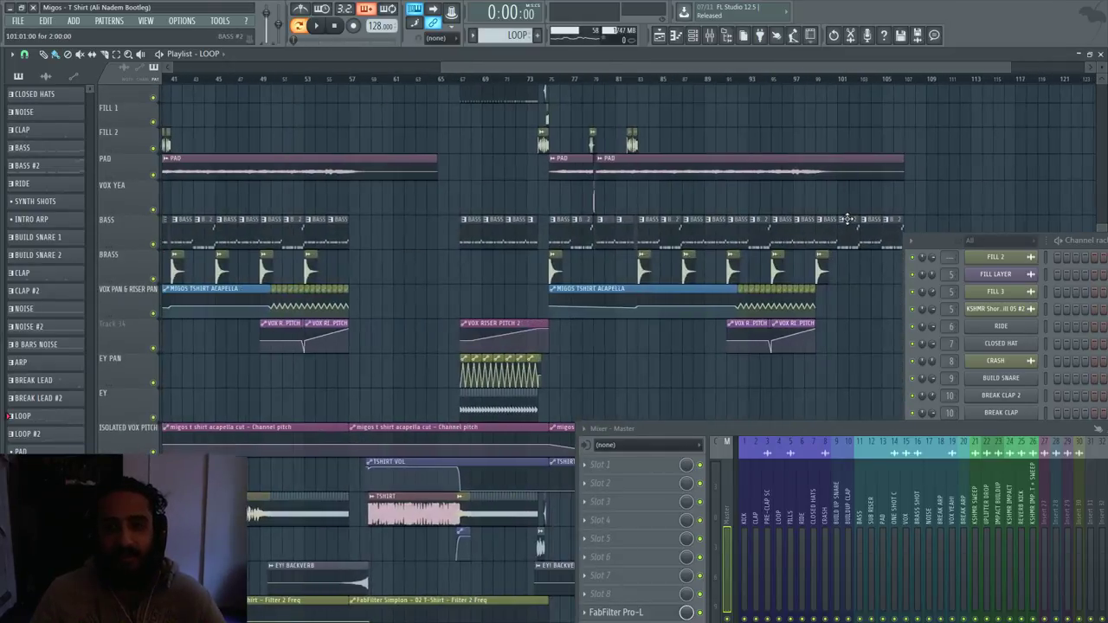
- Bring the mixer up over the playlist and review the effect chains of the first drum inserts, from KICK to RIDE and back
{"action": "scroll", "coordinate": [780, 253], "scroll_direction": "up", "scroll_amount": 7}
{"action": "left_click_drag", "start_coordinate": [834, 429], "coordinate": [584, 234]}
{"action": "left_click", "coordinate": [495, 306]}
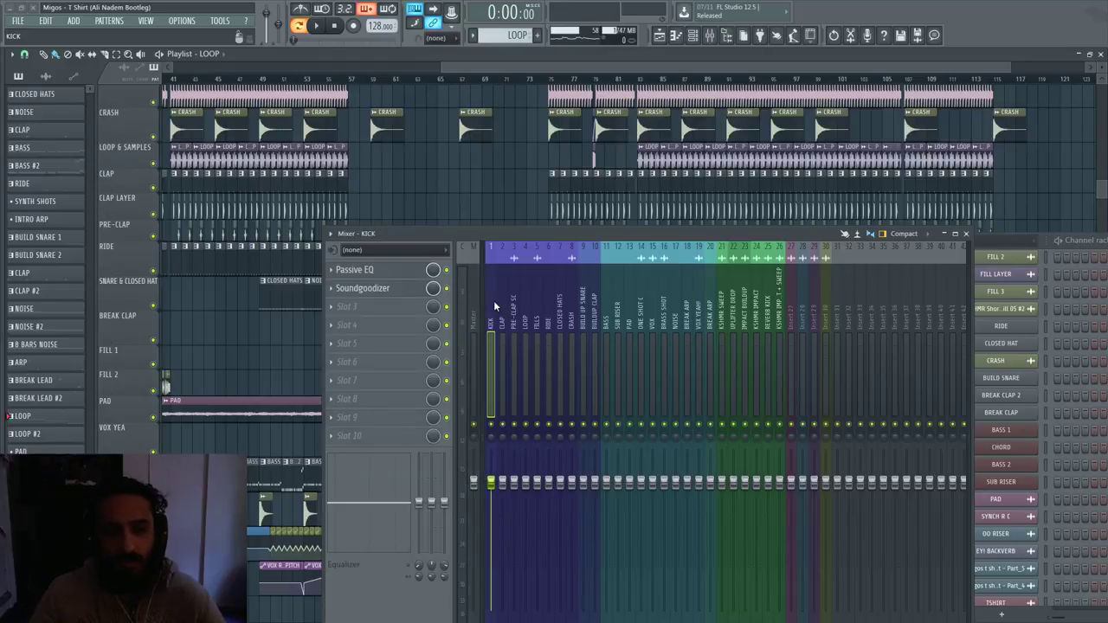
{"action": "key", "text": "Right"}
{"action": "key", "text": "Right"}
{"action": "key", "text": "Right"}
{"action": "key", "text": "Right"}
{"action": "key", "text": "Right"}
{"action": "key", "text": "Left"}
{"action": "key", "text": "Left"}
{"action": "key", "text": "Left"}
{"action": "key", "text": "Left"}
{"action": "key", "text": "Left"}
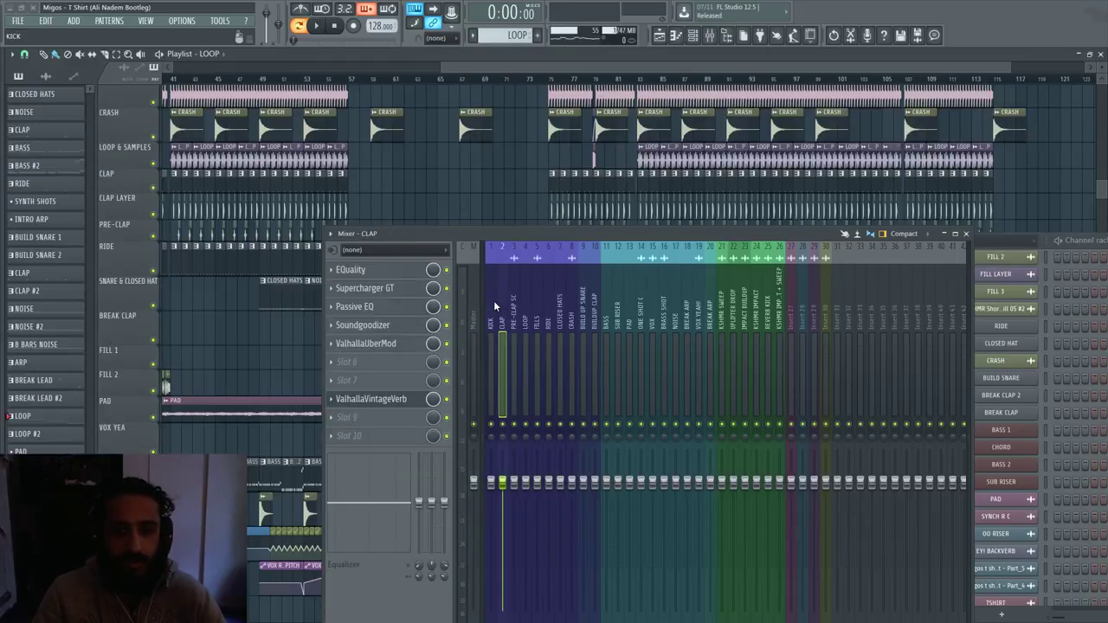
- Review the effect chains of the inserts from CLAP through BUILD UP SNARE, BASS and SUB RISER to PAD
{"action": "key", "text": "Right"}
{"action": "key", "text": "Right"}
{"action": "key", "text": "Right"}
{"action": "key", "text": "Right"}
{"action": "key", "text": "Right"}
{"action": "key", "text": "Right"}
{"action": "key", "text": "Right"}
{"action": "key", "text": "Right"}
{"action": "key", "text": "Right"}
{"action": "key", "text": "Right"}
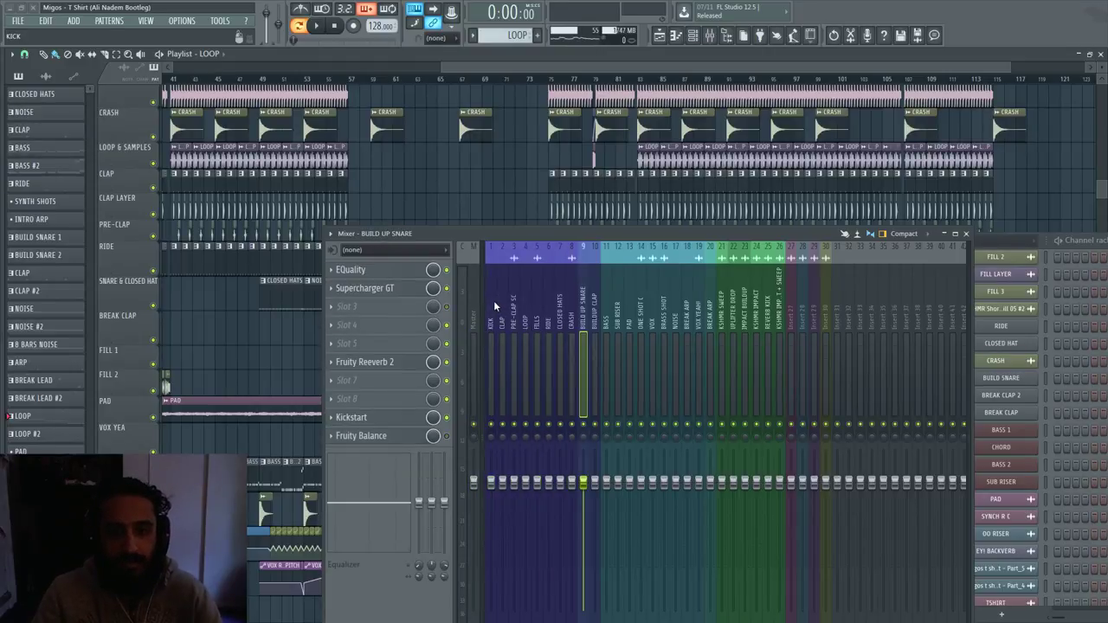
{"action": "key", "text": "Right"}
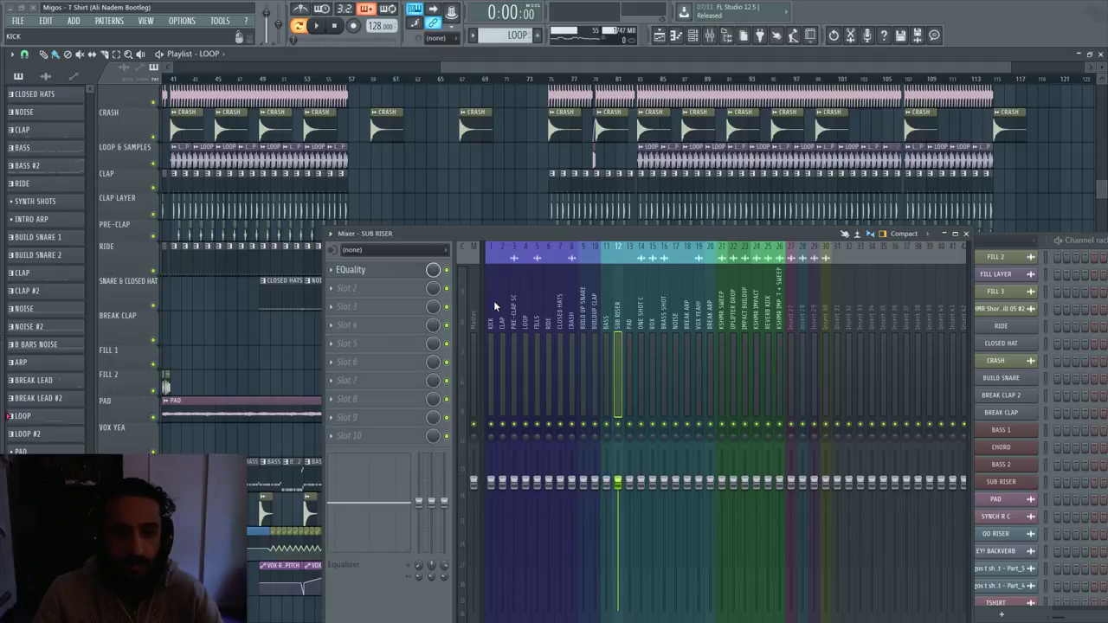
{"action": "key", "text": "Right"}
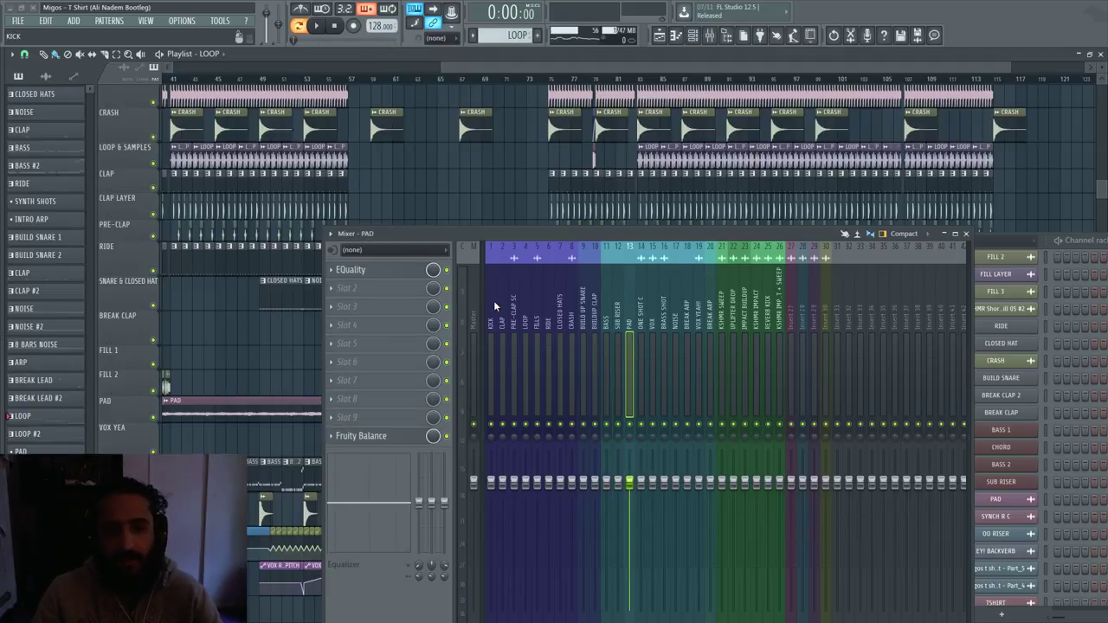
- Lower the mixer and audition the PAD in the second drop from bar 89 and again from just past bar 96
{"action": "left_click_drag", "start_coordinate": [461, 232], "coordinate": [489, 465]}
{"action": "scroll", "coordinate": [580, 338], "scroll_direction": "down", "scroll_amount": 3}
{"action": "scroll", "coordinate": [814, 326], "scroll_direction": "up", "scroll_amount": 3}
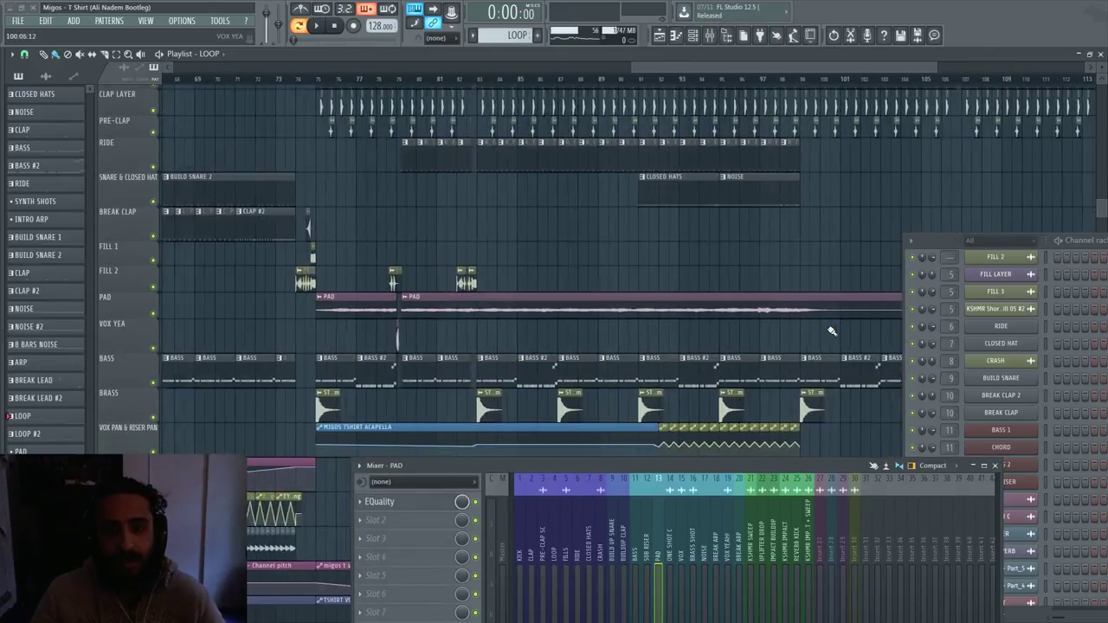
{"action": "left_click", "coordinate": [595, 80]}
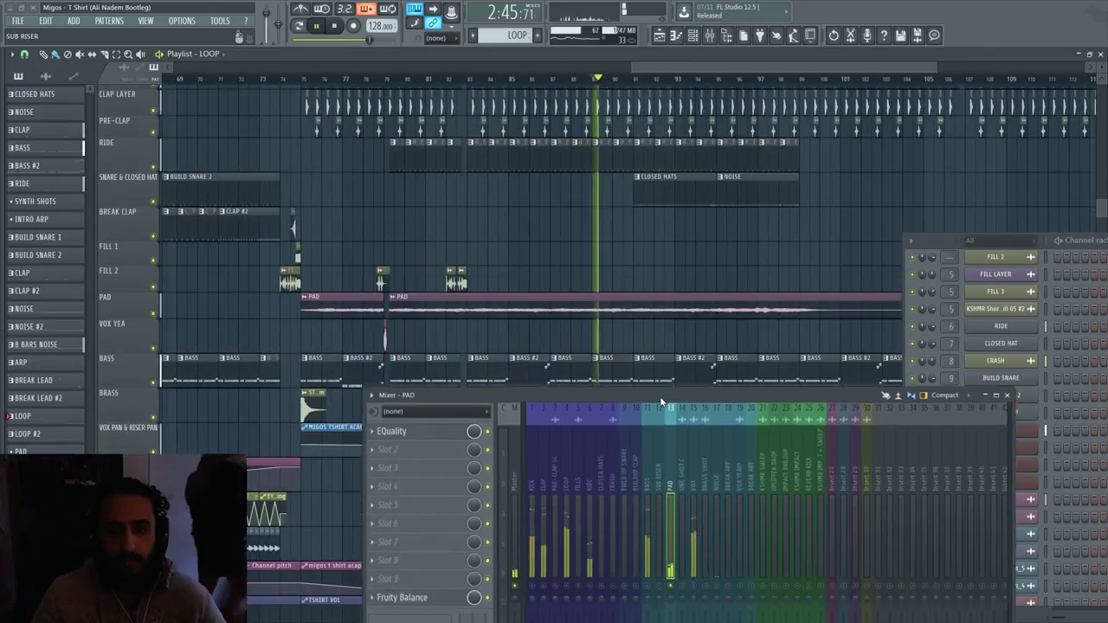
{"action": "scroll", "coordinate": [853, 208], "scroll_direction": "up", "scroll_amount": 2}
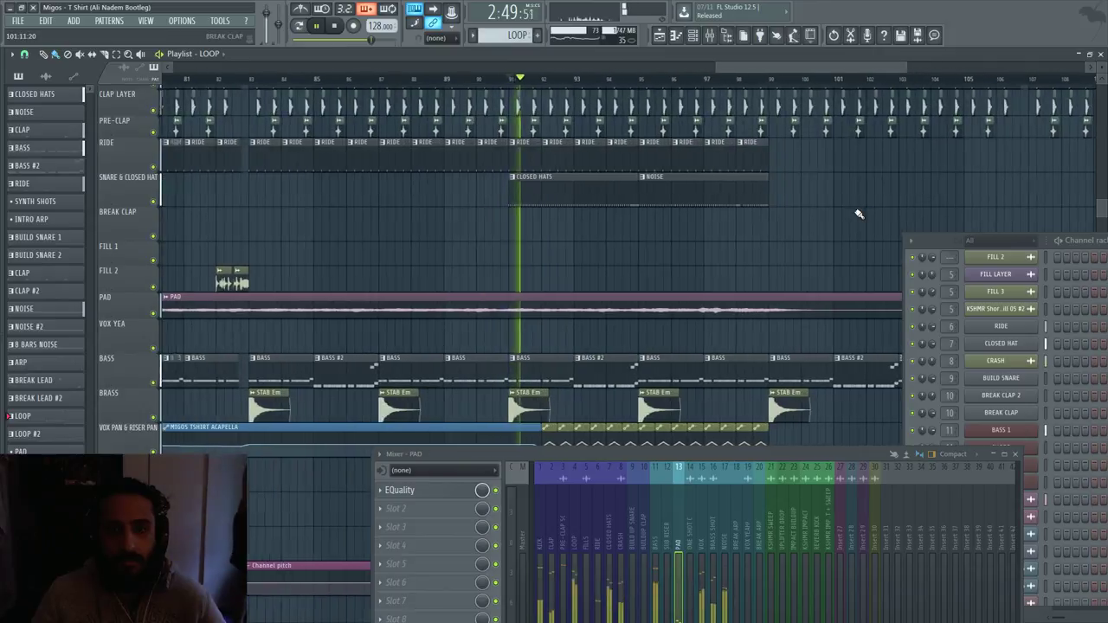
{"action": "left_click", "coordinate": [682, 80]}
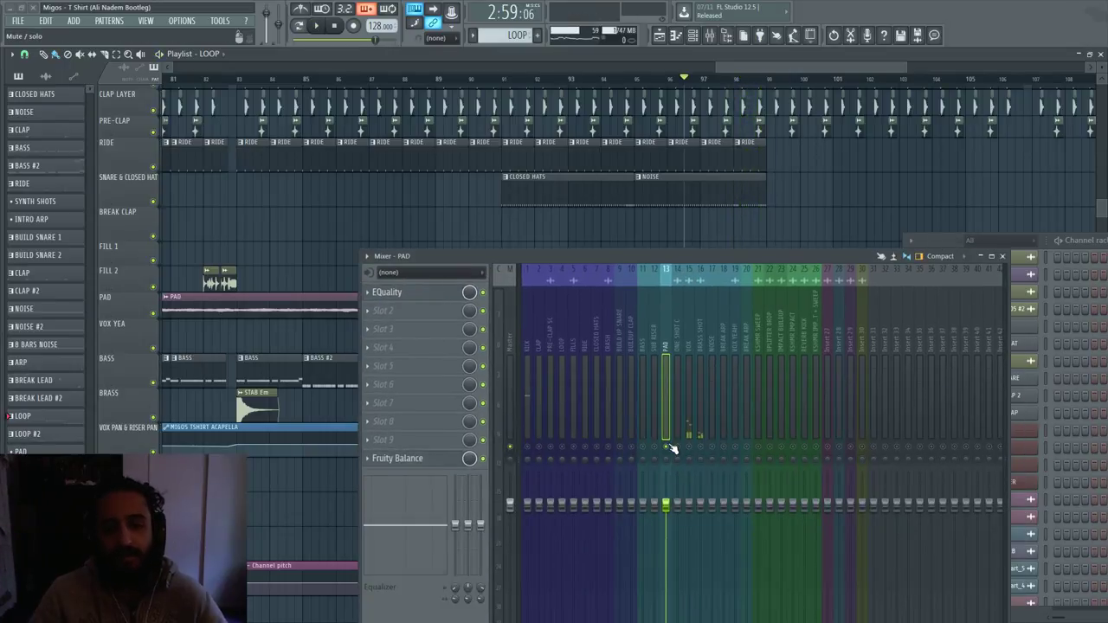
- Check the Master insert's FabFilter Pro-L slot, and lower the mixer to show the full arrangement
{"action": "left_click_drag", "start_coordinate": [756, 318], "coordinate": [510, 303]}
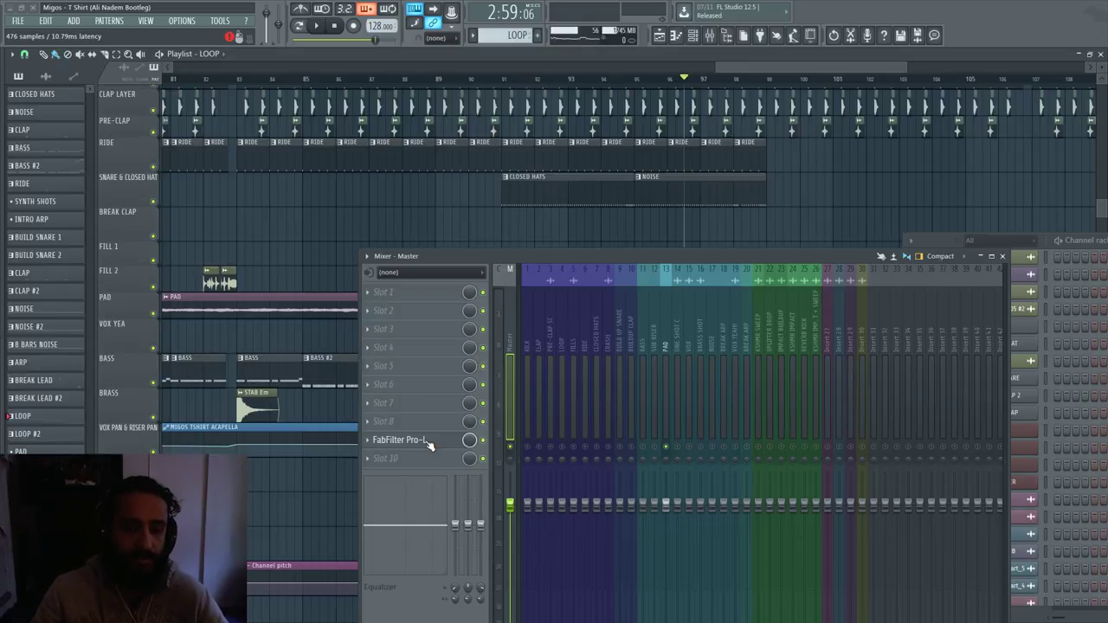
{"action": "left_click_drag", "start_coordinate": [619, 258], "coordinate": [630, 433]}
{"action": "scroll", "coordinate": [794, 279], "scroll_direction": "down", "scroll_amount": 5}
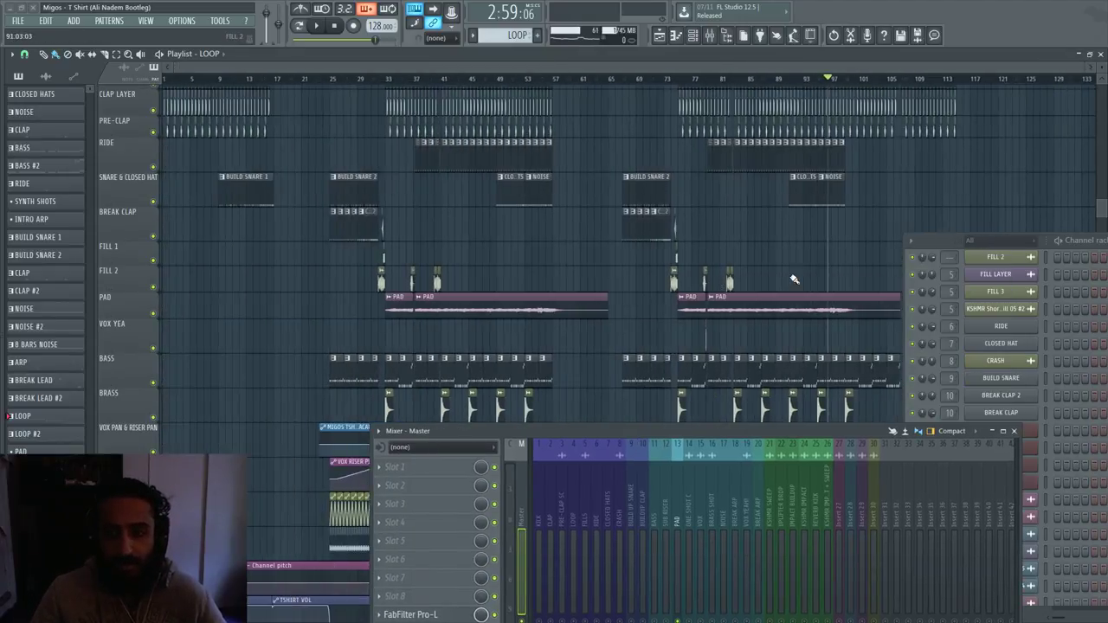
- Move the channel rack and mixer to the playlist's edge and show the bass automation and sidechain tracks
{"action": "left_click_drag", "start_coordinate": [936, 246], "coordinate": [1094, 370]}
{"action": "left_click_drag", "start_coordinate": [638, 436], "coordinate": [1017, 537]}
{"action": "left_click_drag", "start_coordinate": [895, 558], "coordinate": [1034, 520]}
{"action": "scroll", "coordinate": [958, 372], "scroll_direction": "down", "scroll_amount": 15}
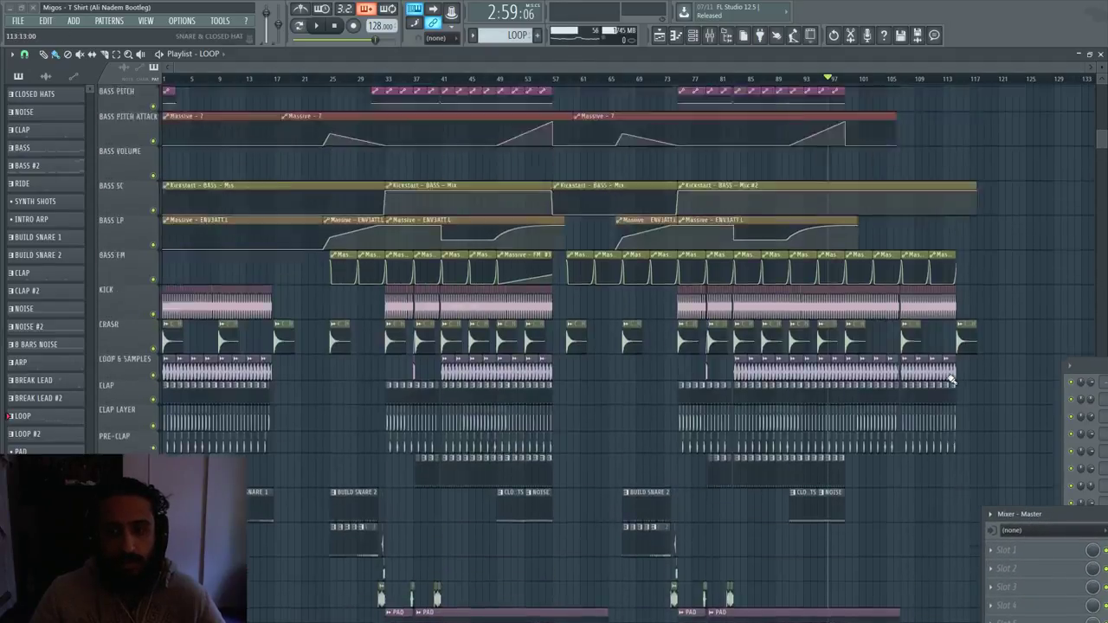
{"action": "scroll", "coordinate": [1016, 350], "scroll_direction": "up", "scroll_amount": 1}
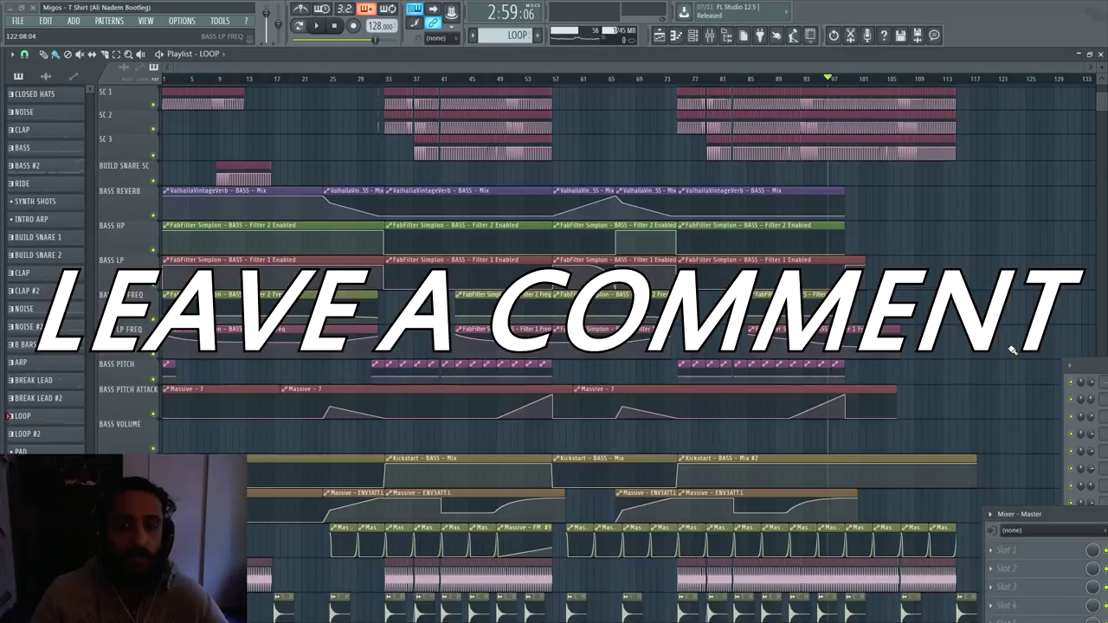